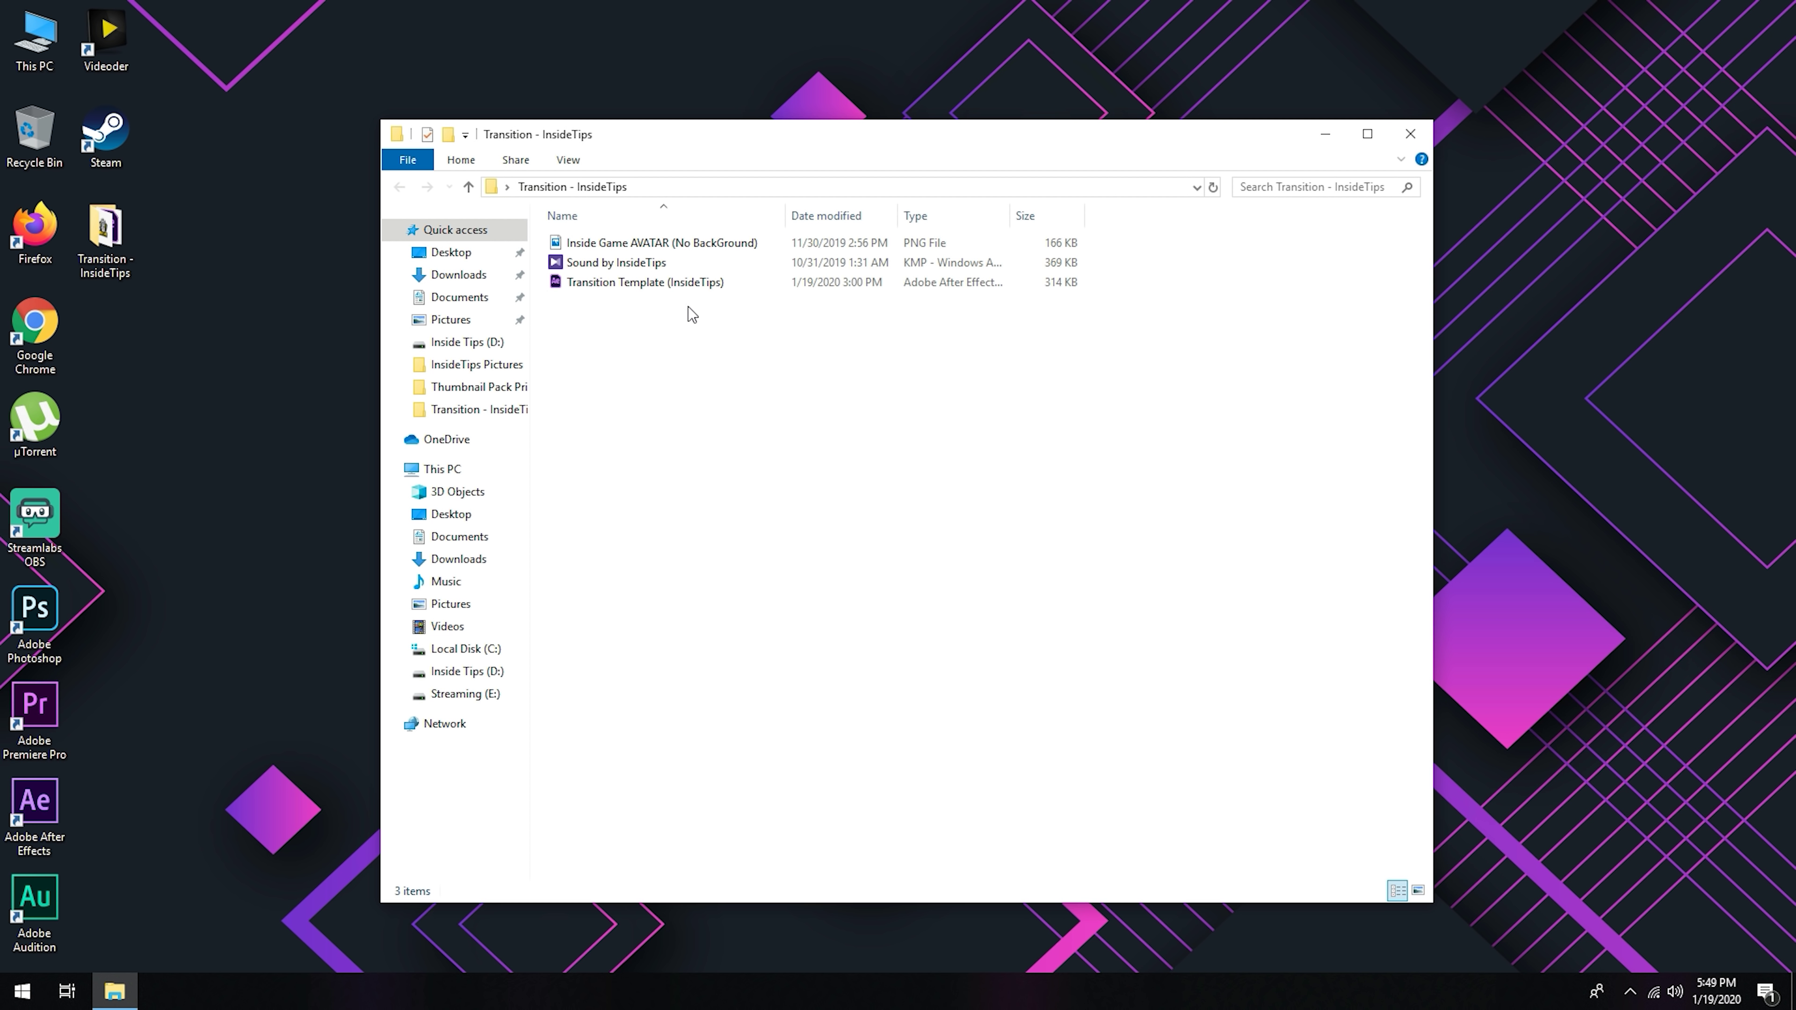
- Open the Transition Template (InsideTips) project in After Effects and switch to the Small Screen workspace
left_click(690, 287)
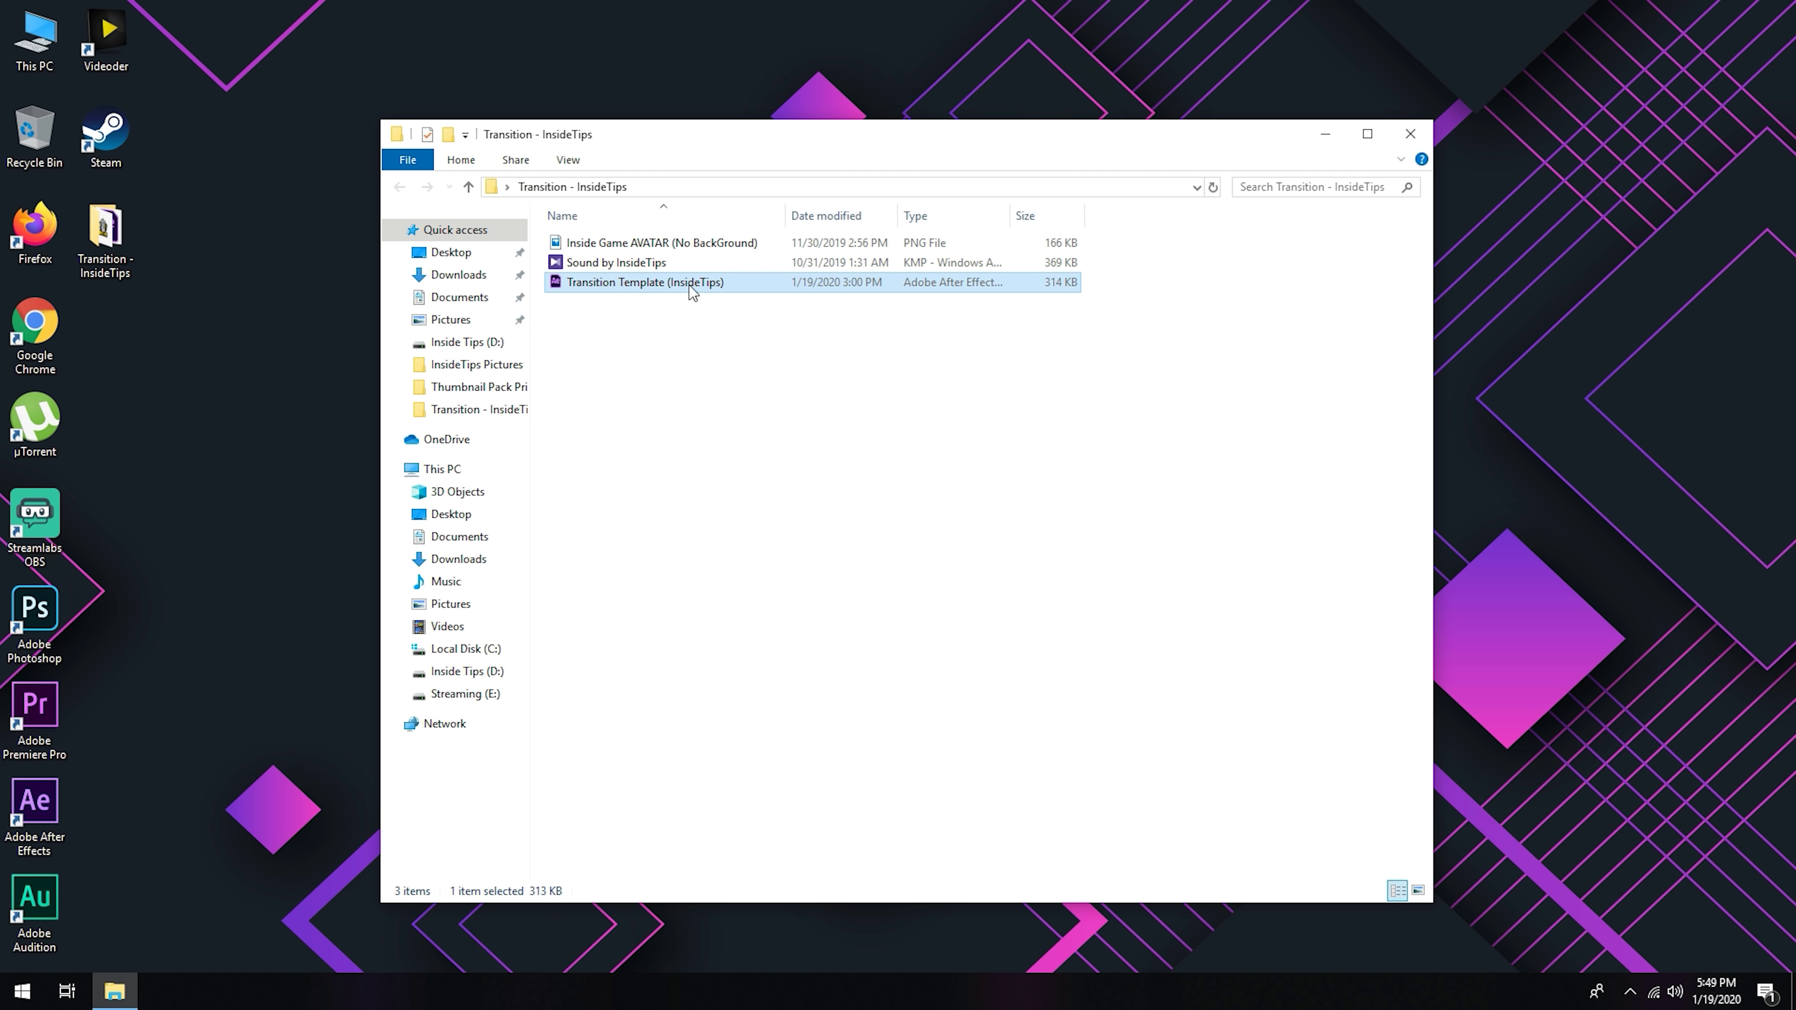
double_click(657, 282)
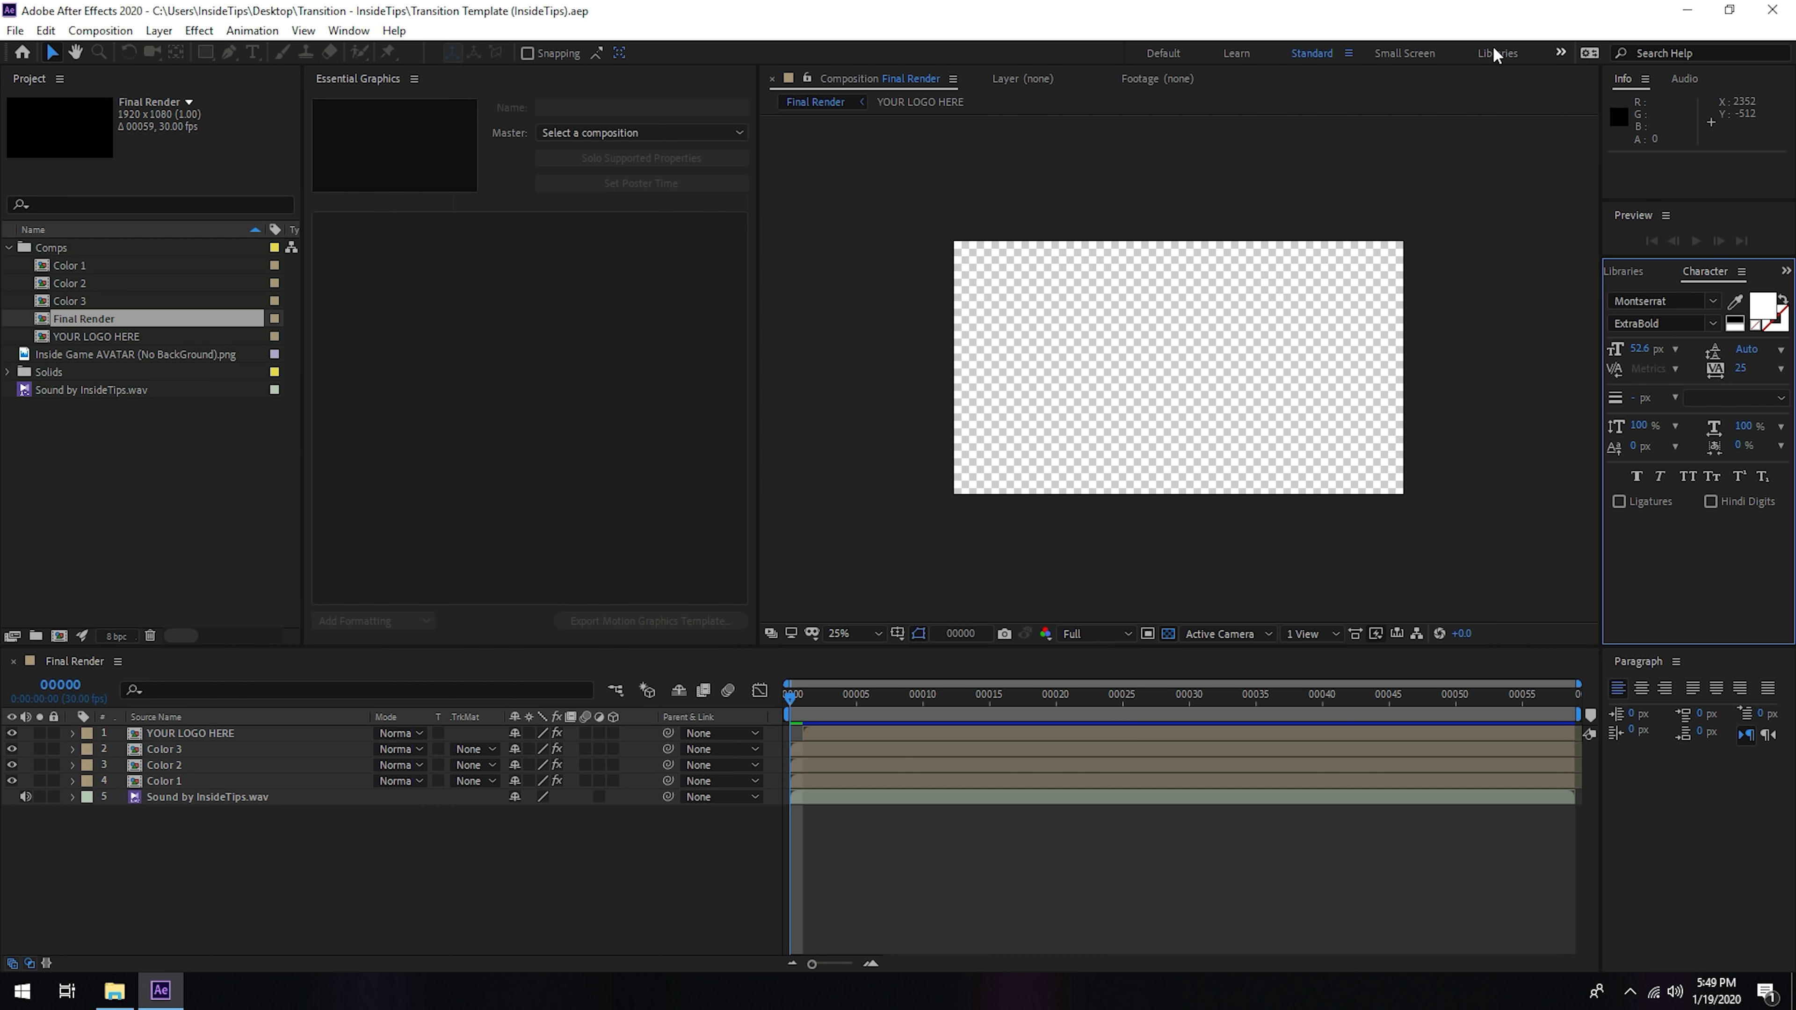
left_click(1407, 53)
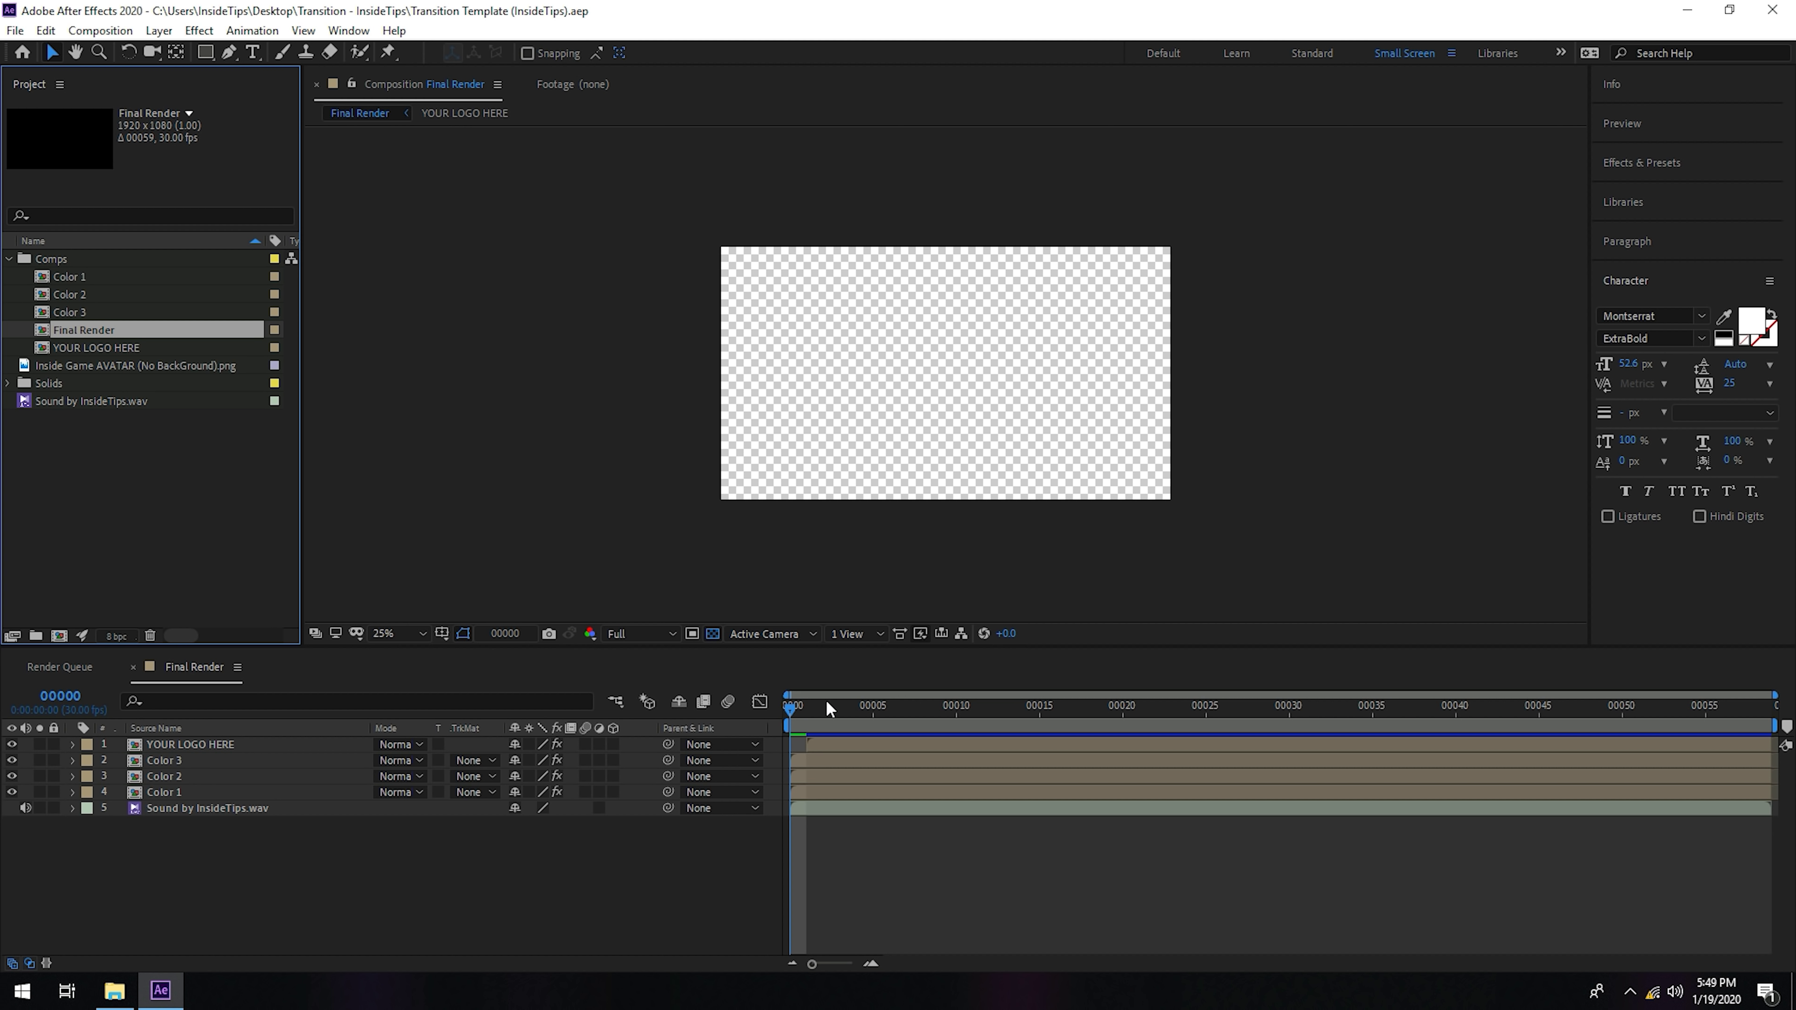
- Move to frame 11 of Final Render, open the YOUR LOGO HERE composition and delete its existing logo layer
left_click_drag(790, 709, 743, 705)
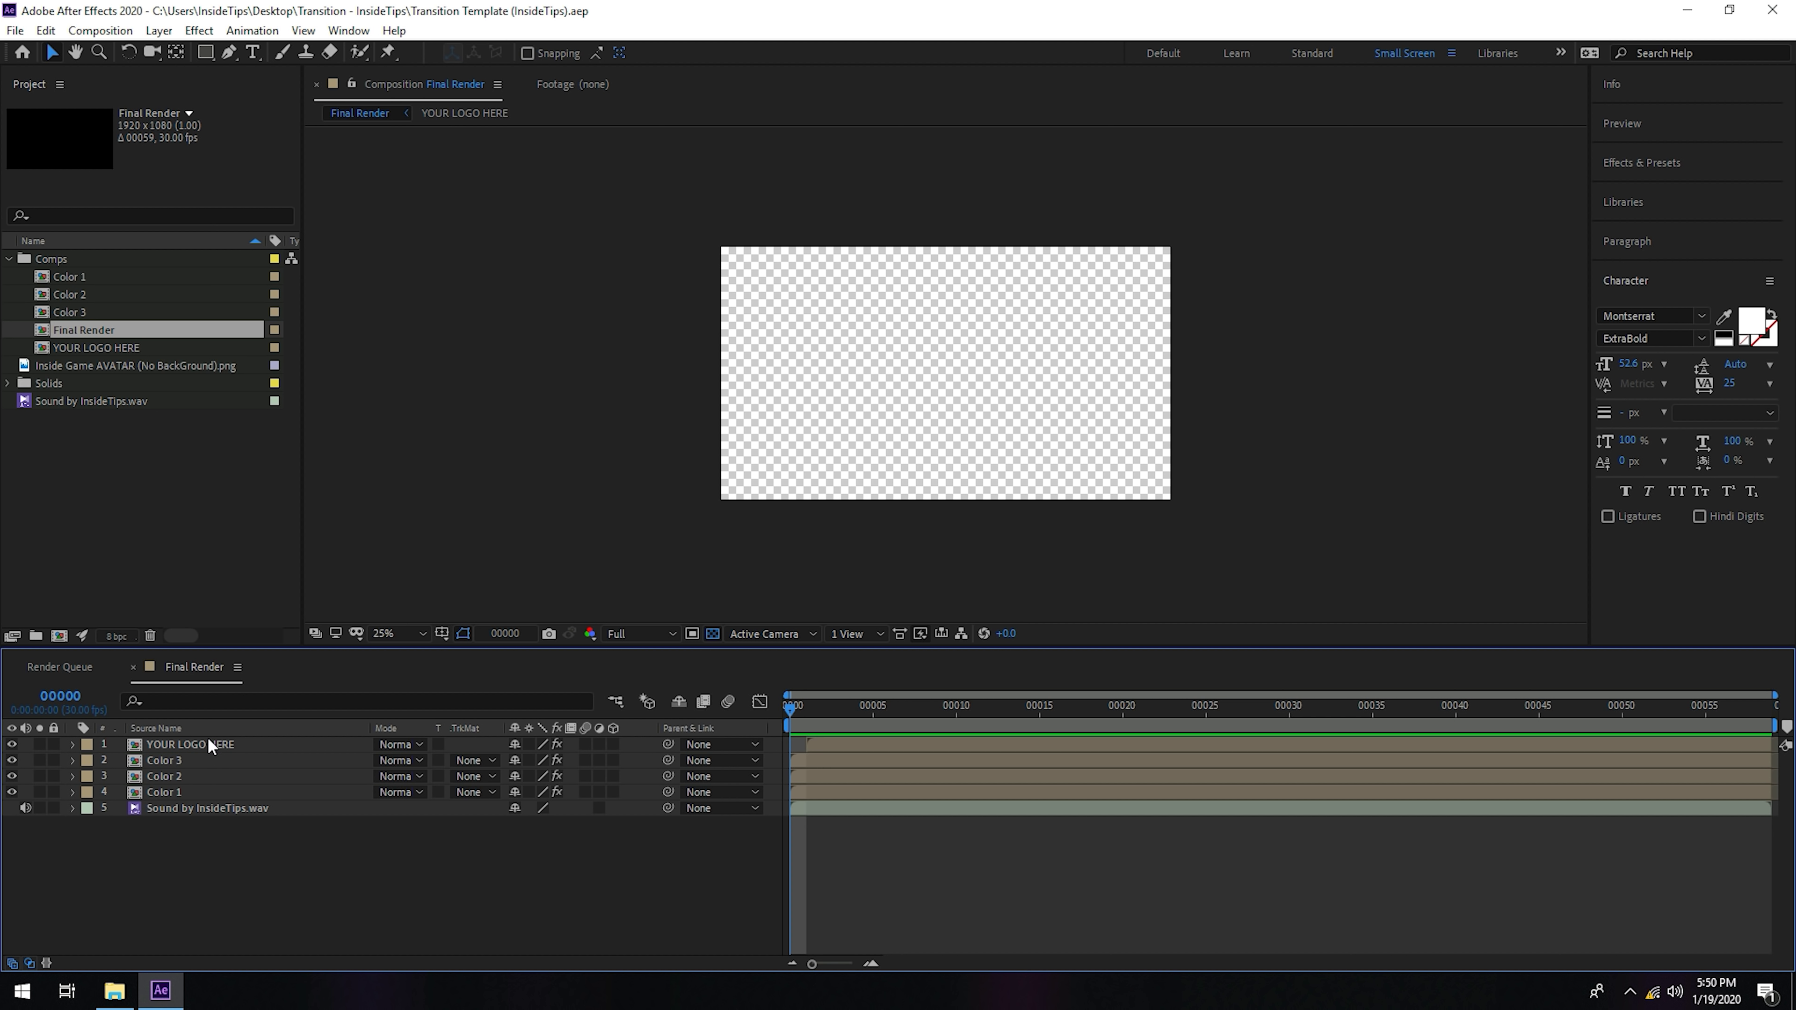
left_click_drag(793, 708, 973, 708)
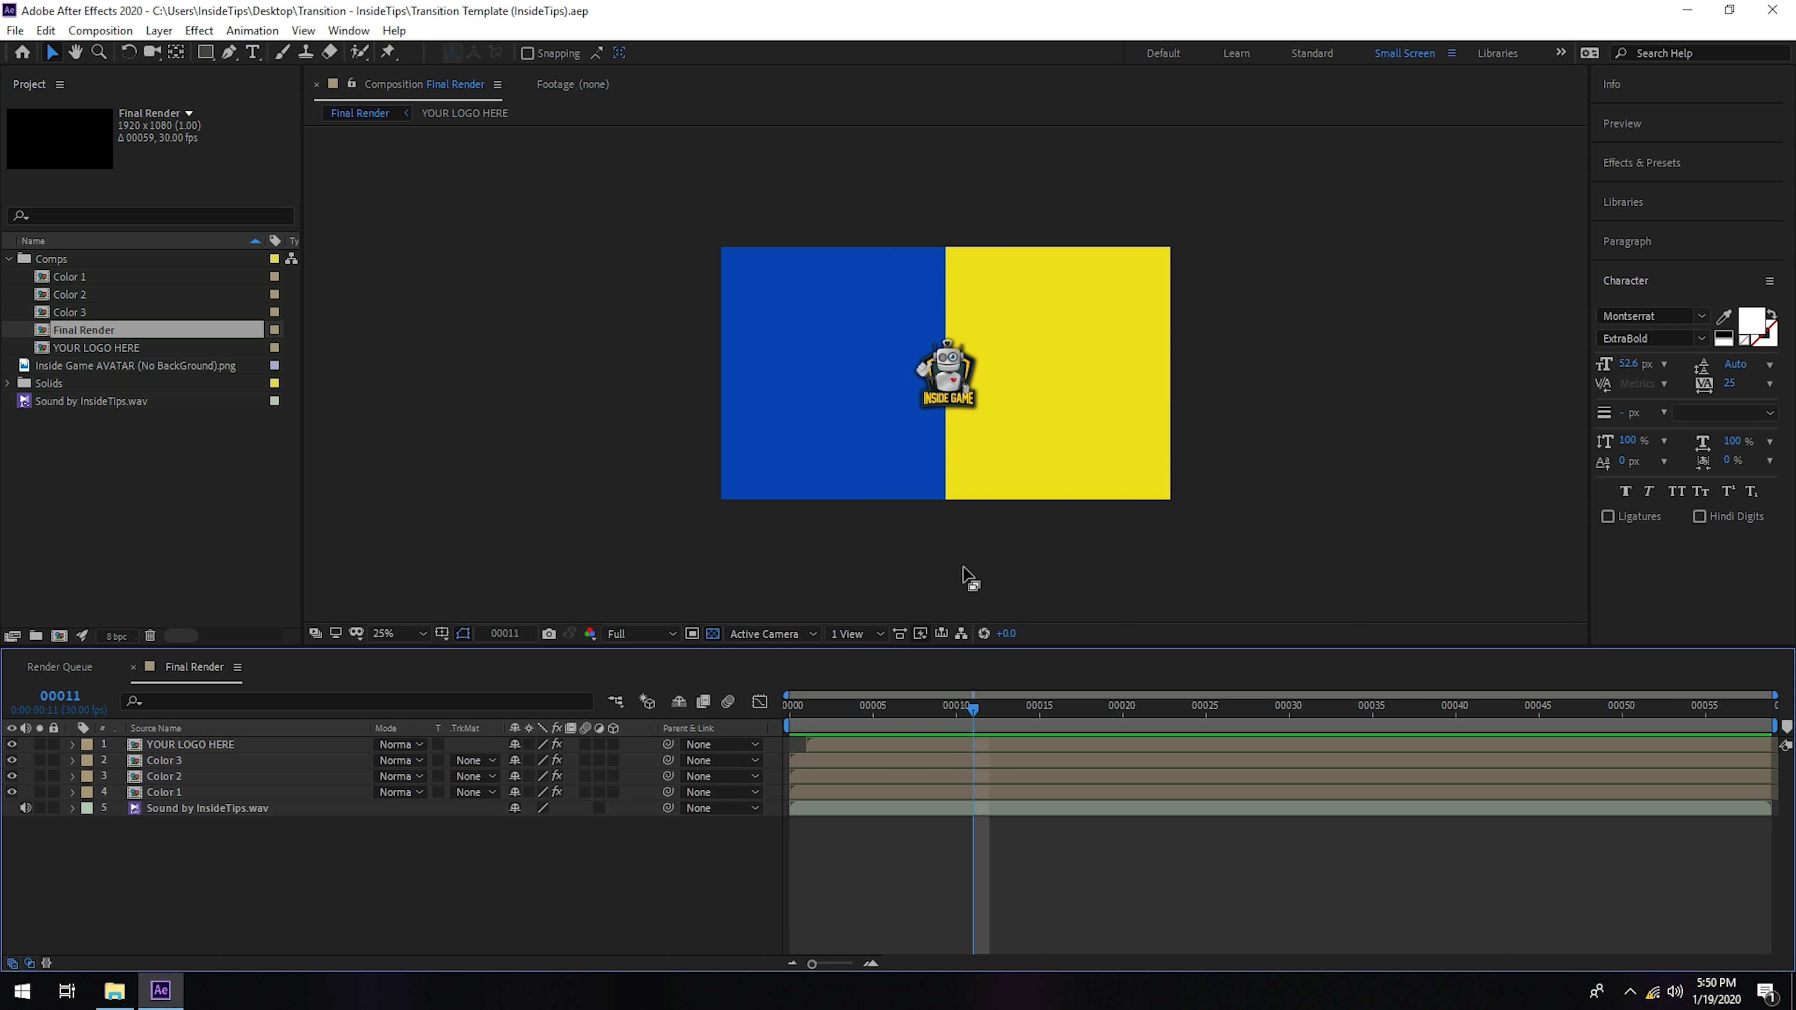
double_click(149, 746)
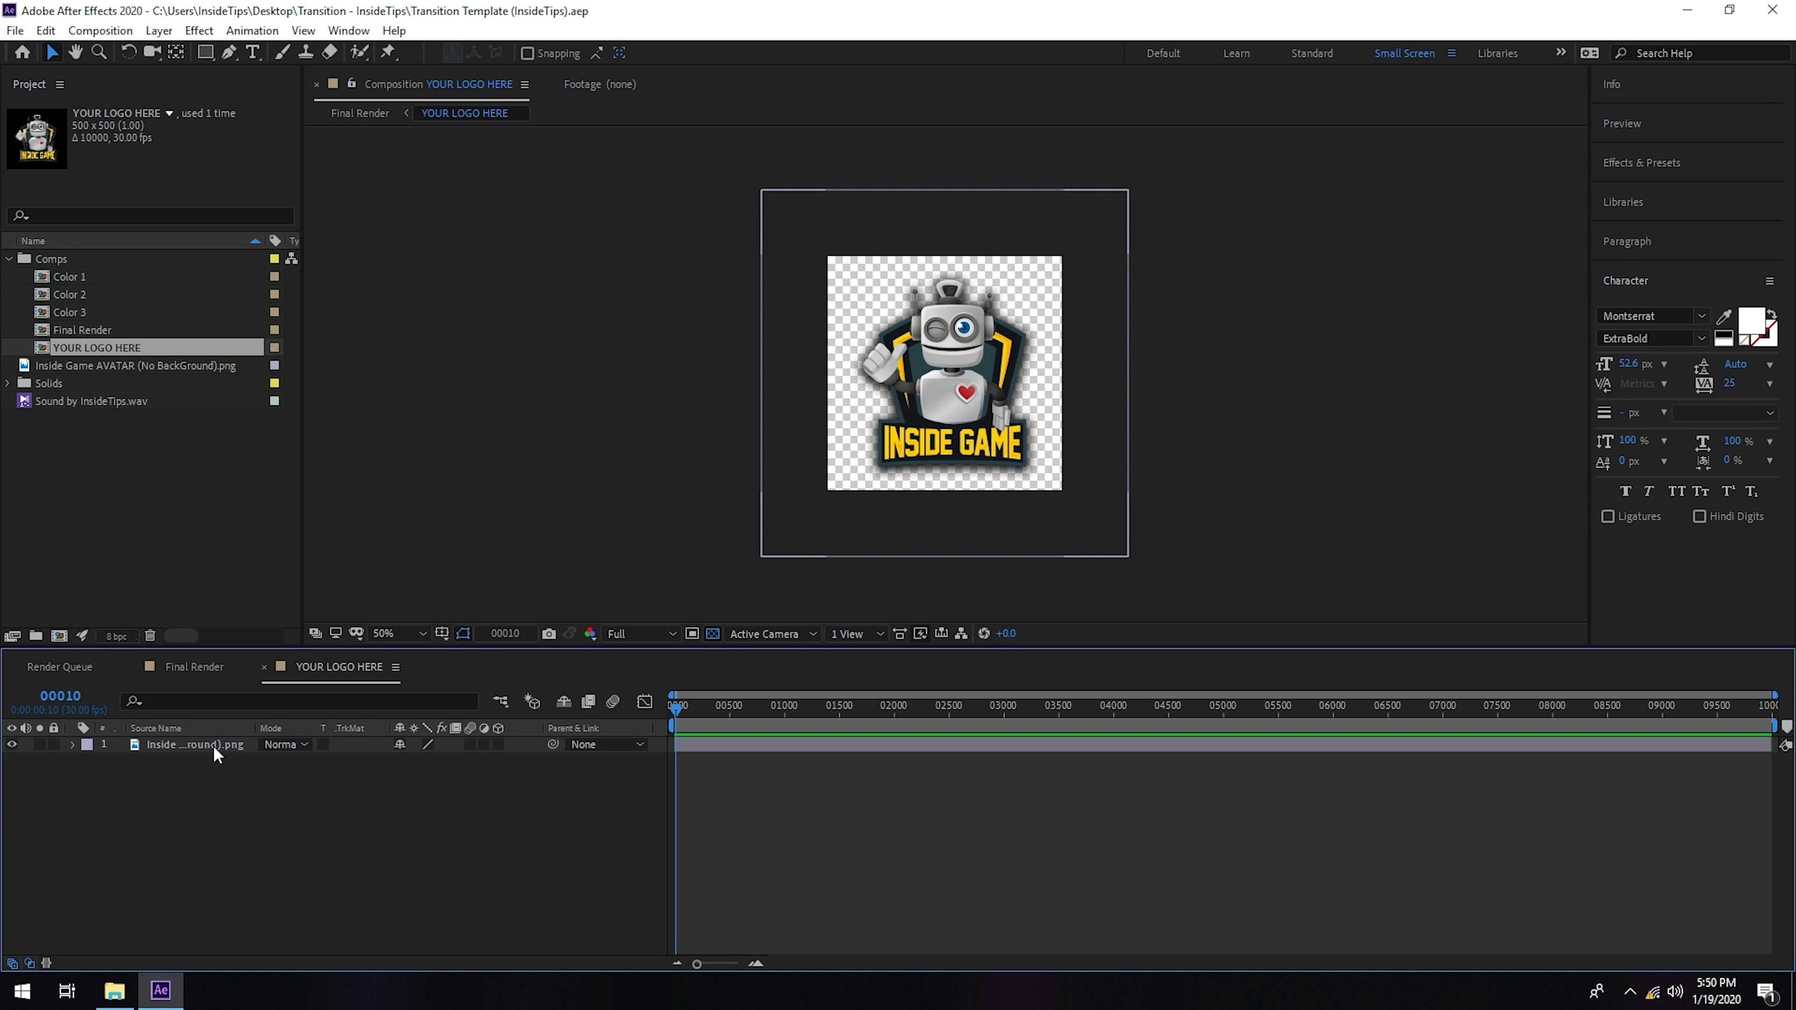
left_click(214, 745)
key("Delete")
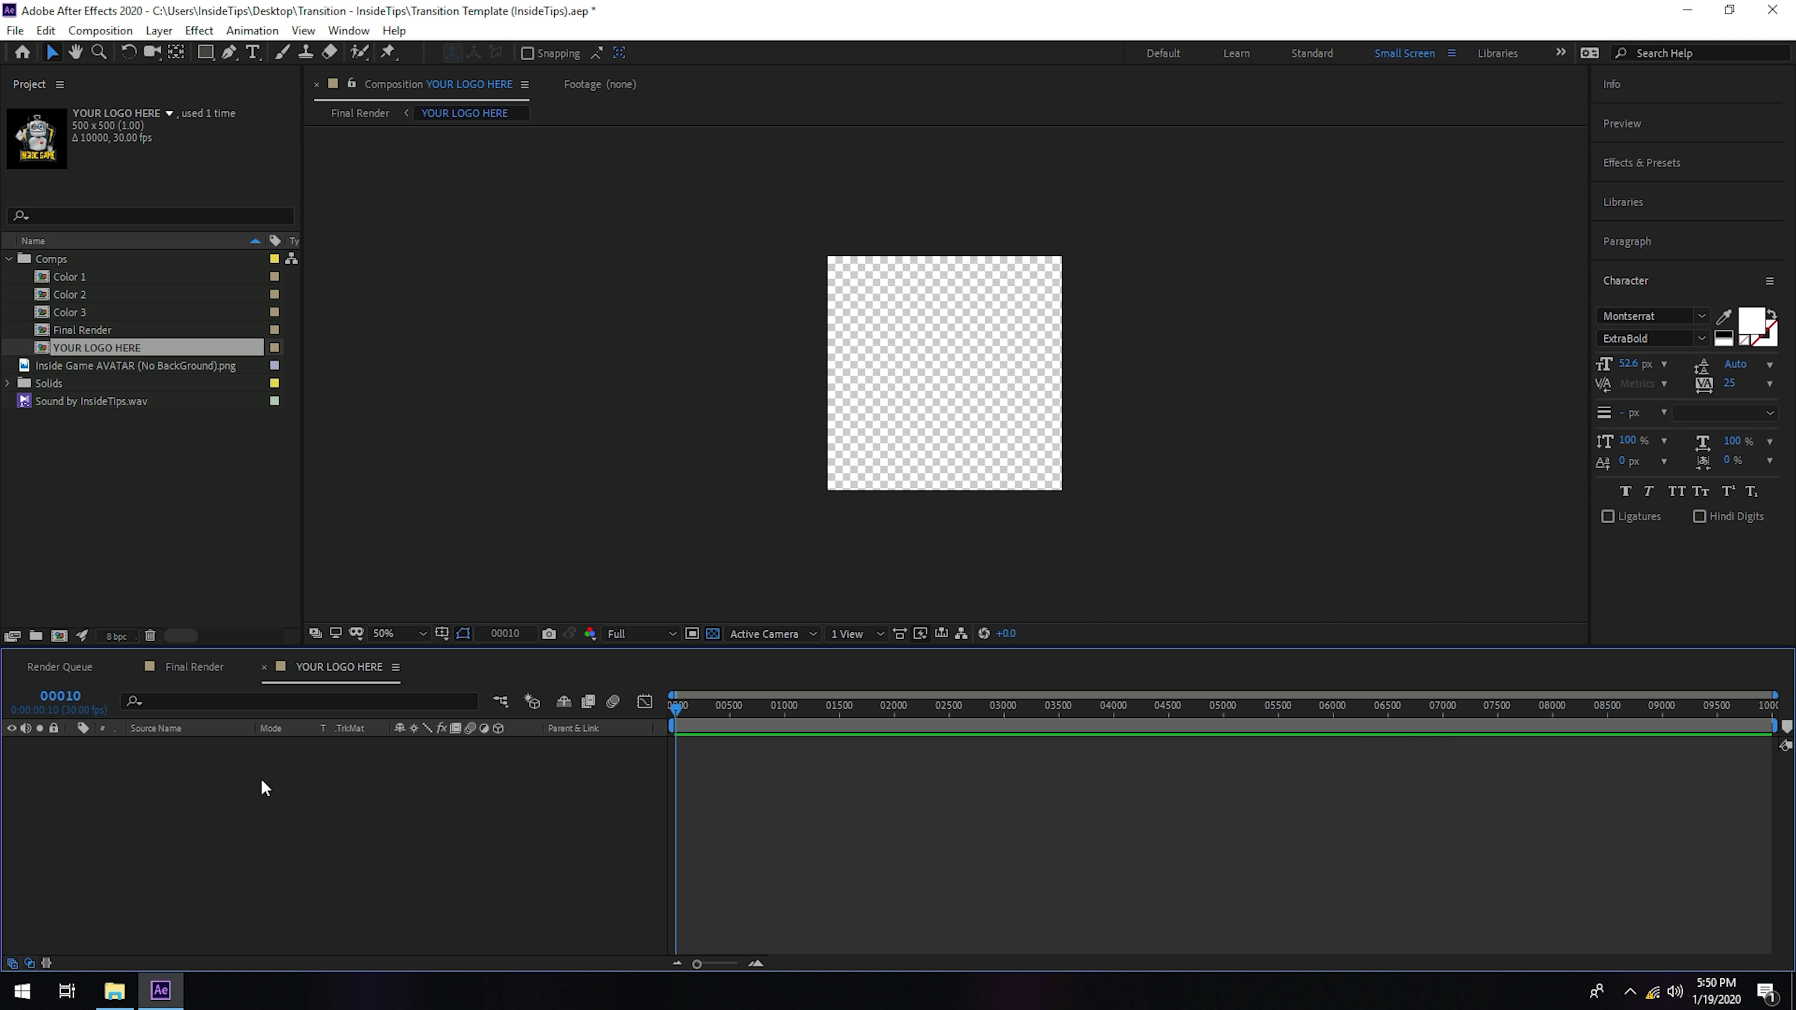
- Add Robot.png from the computer's files to the YOUR LOGO HERE composition and scale it down to fit inside the frame
left_click(1683, 10)
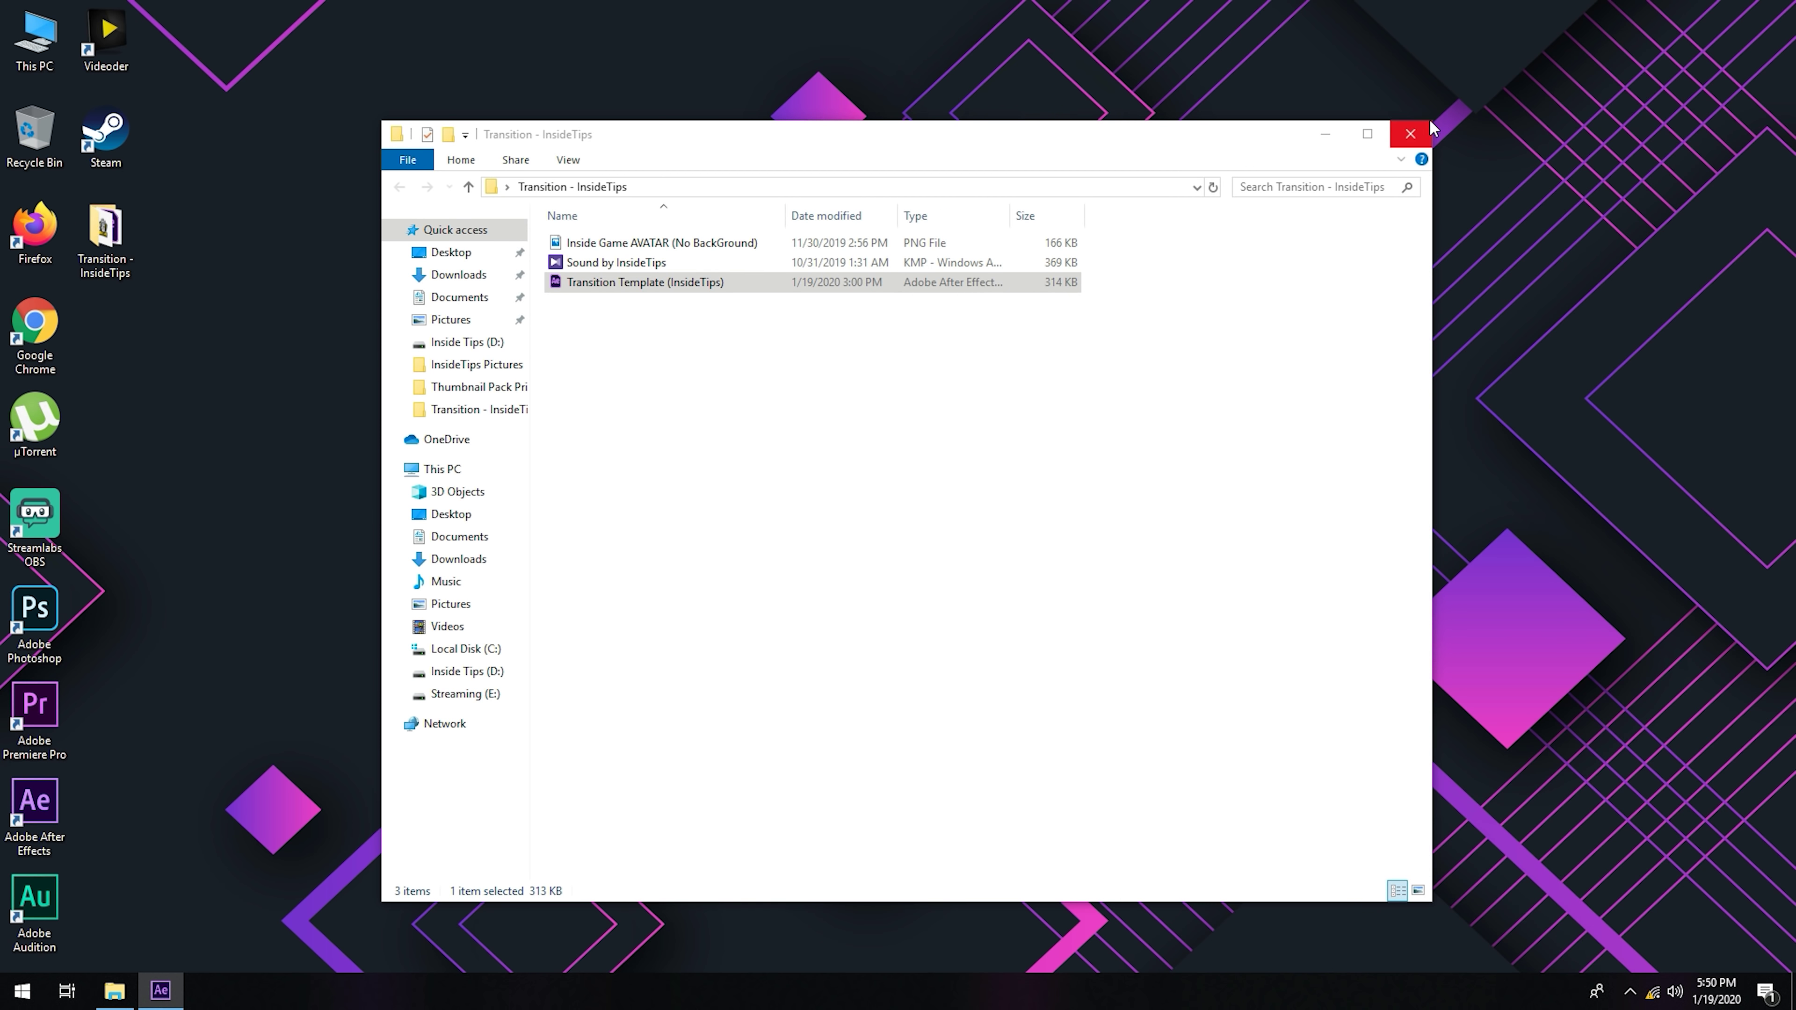
left_click(1403, 133)
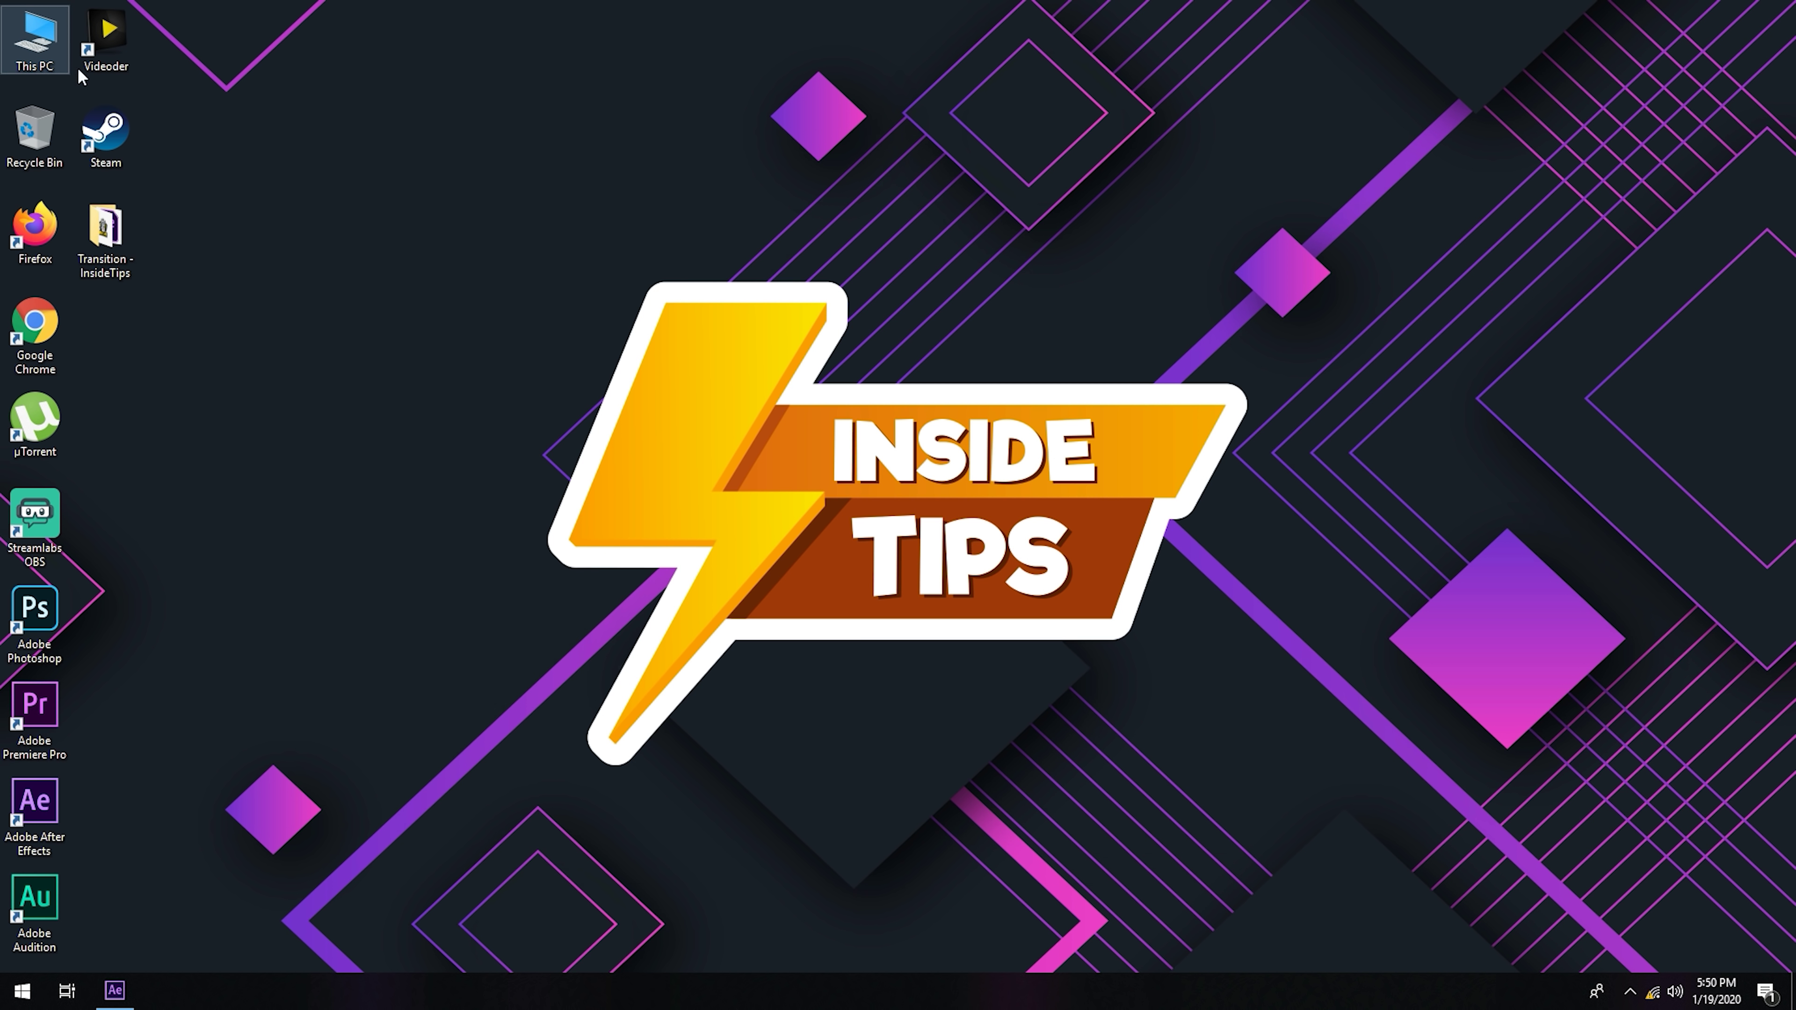
double_click(37, 48)
double_click(1060, 283)
left_click_drag(805, 258, 418, 816)
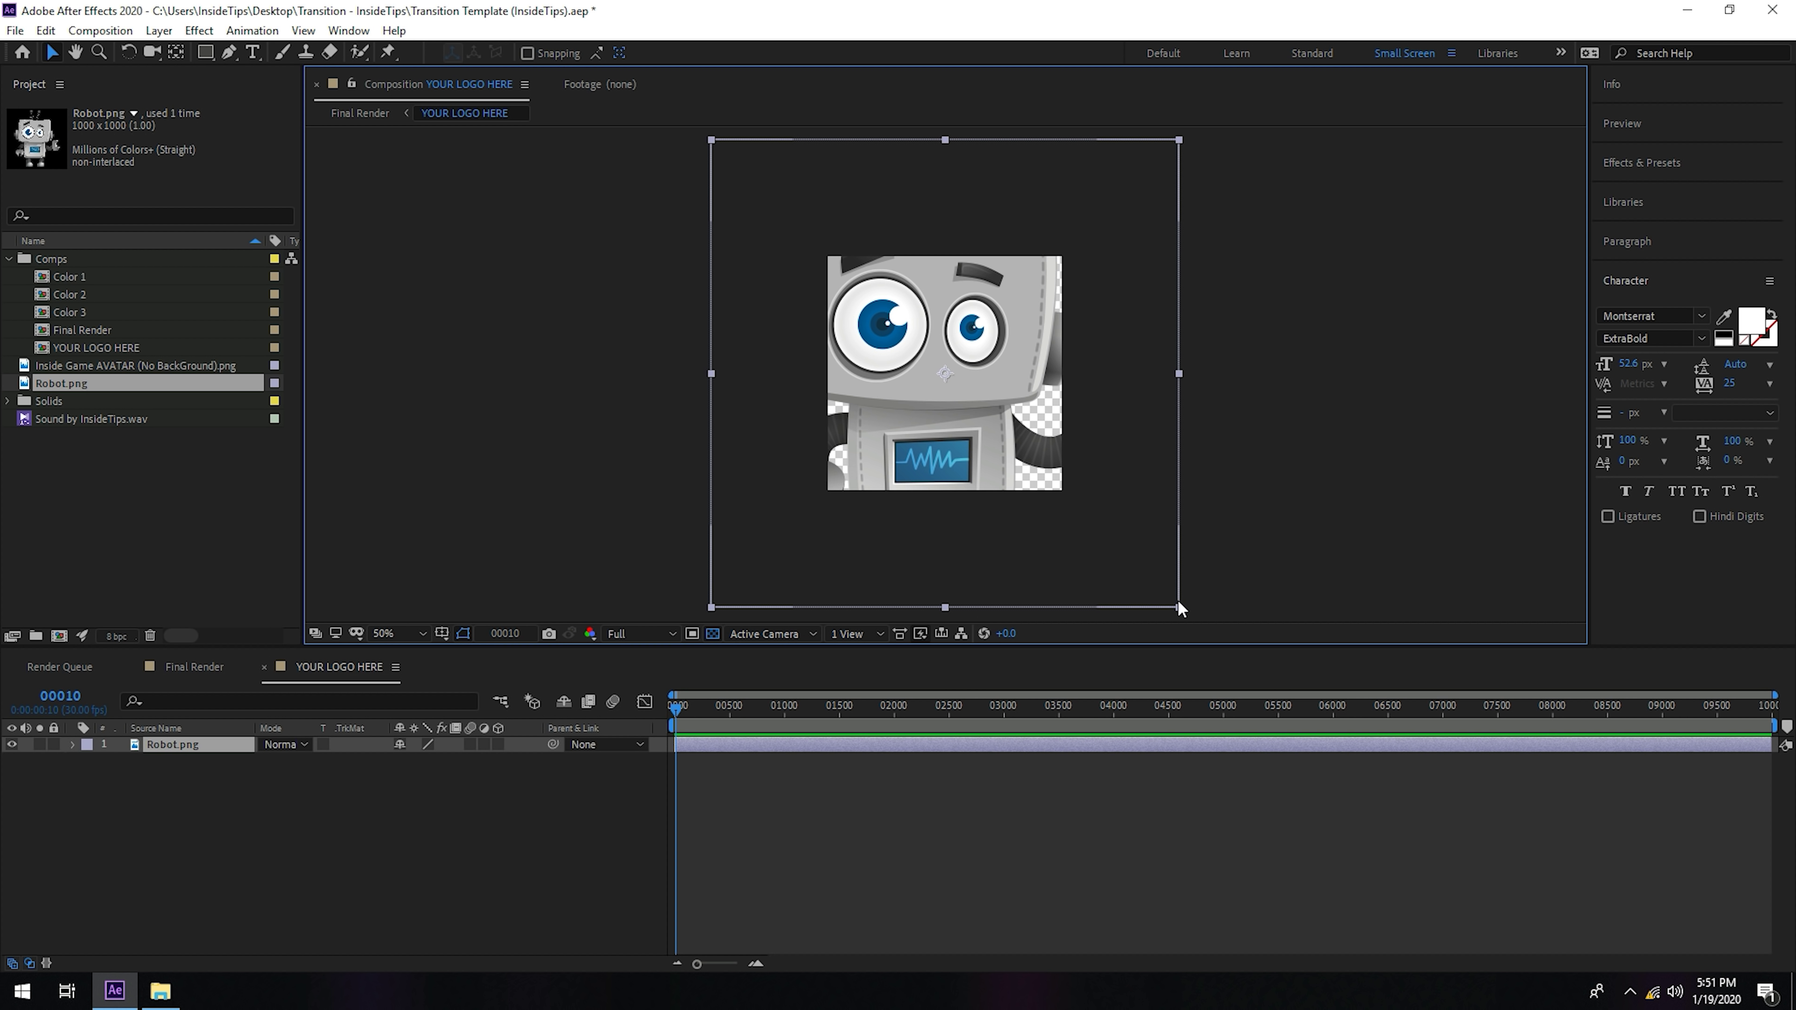
key("Return")
left_click_drag(1179, 607, 1066, 472)
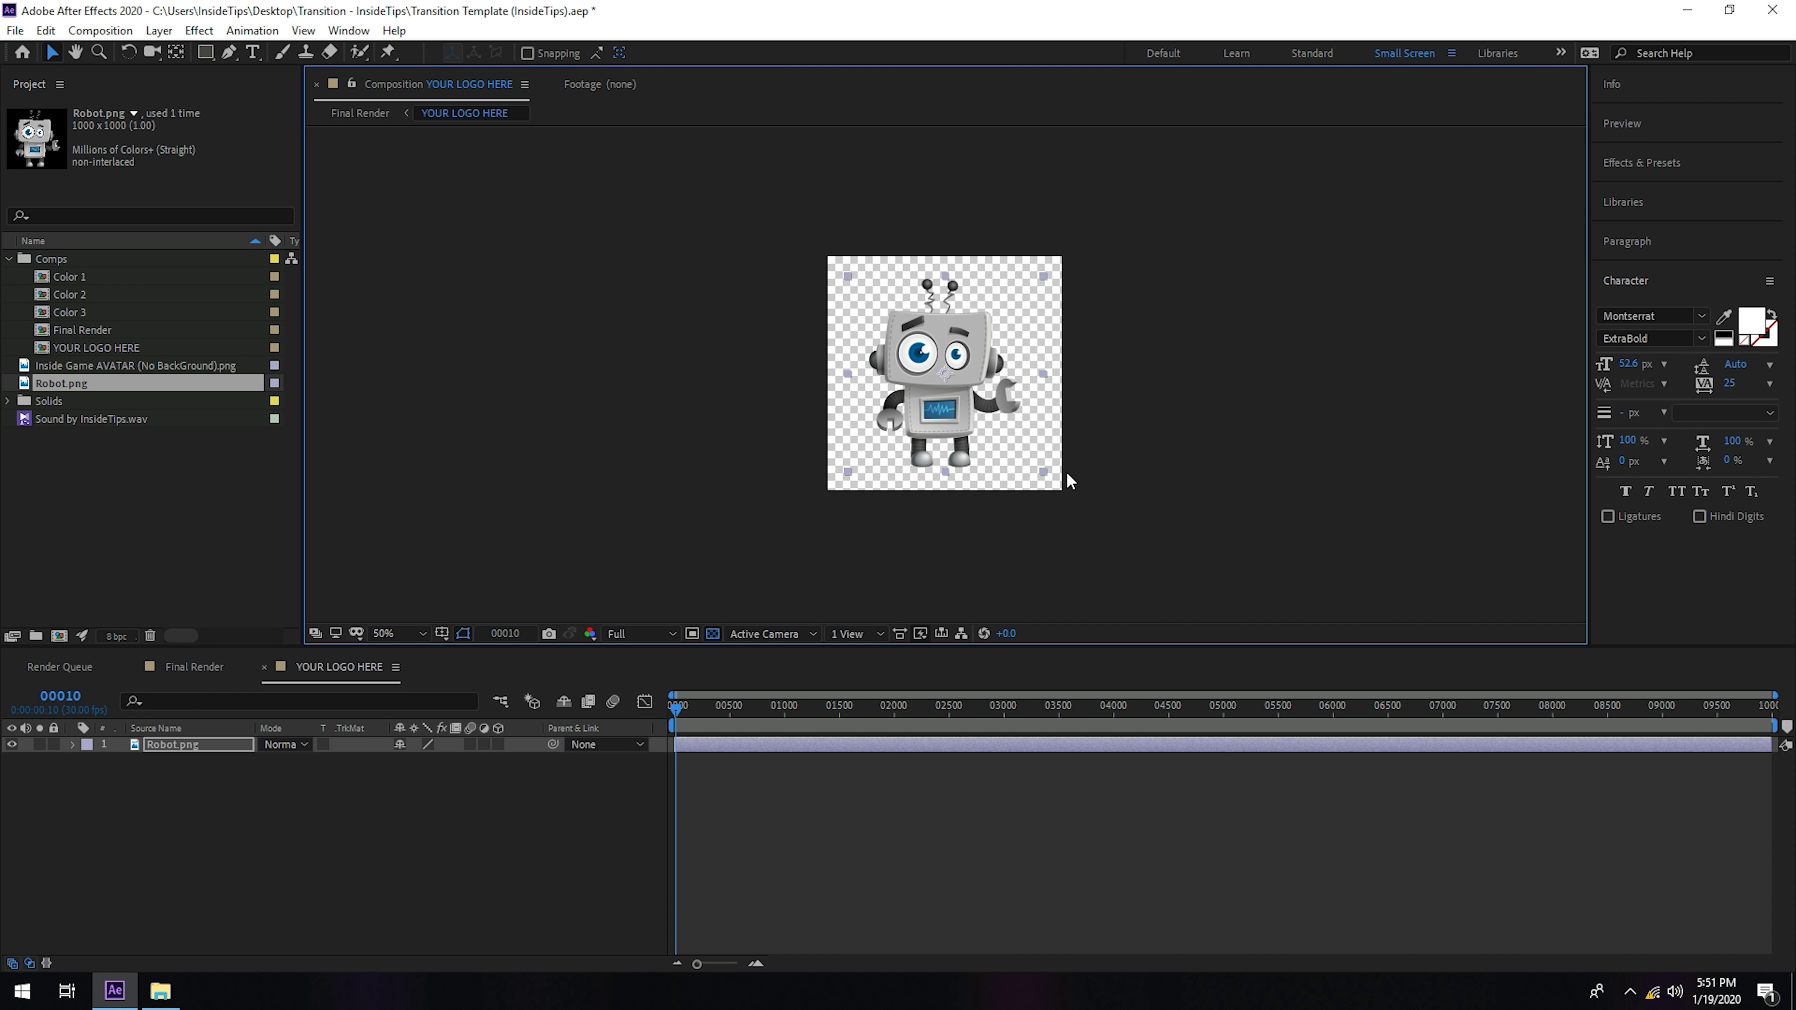
left_click(356, 859)
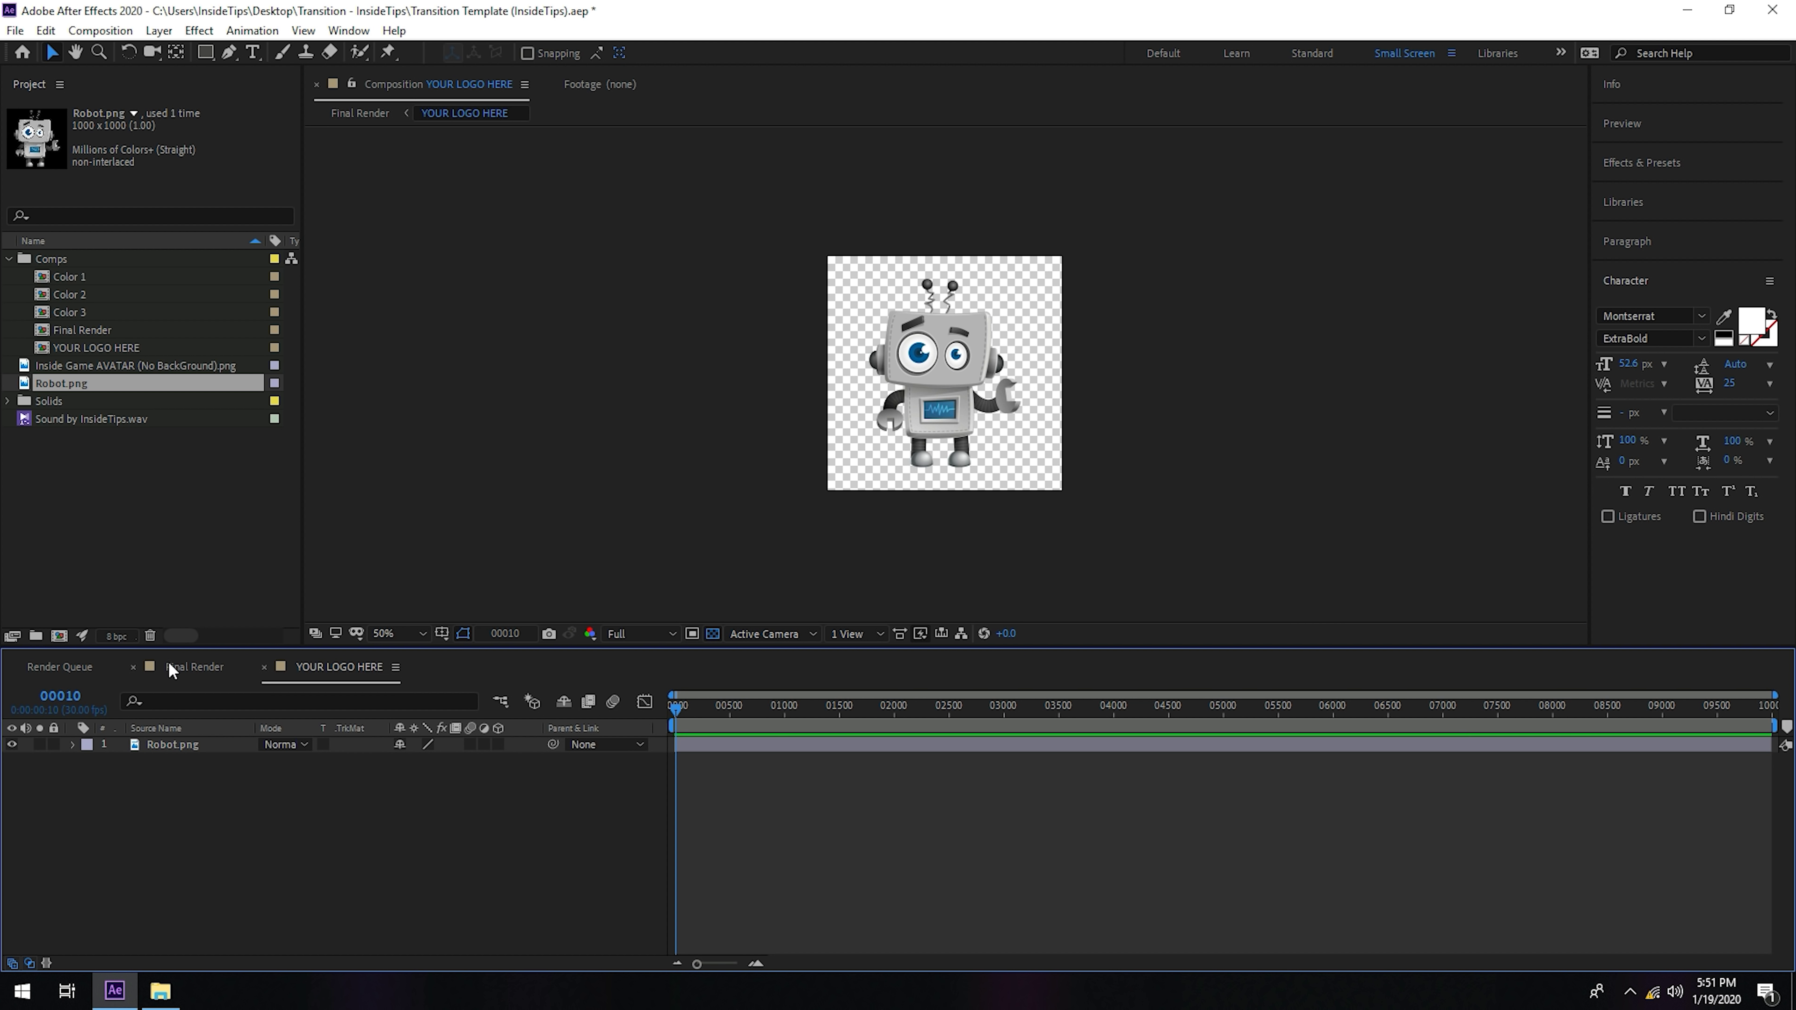
- Scrub through the Final Render composition to check the new logo's animation, returning to frame 0
left_click(171, 671)
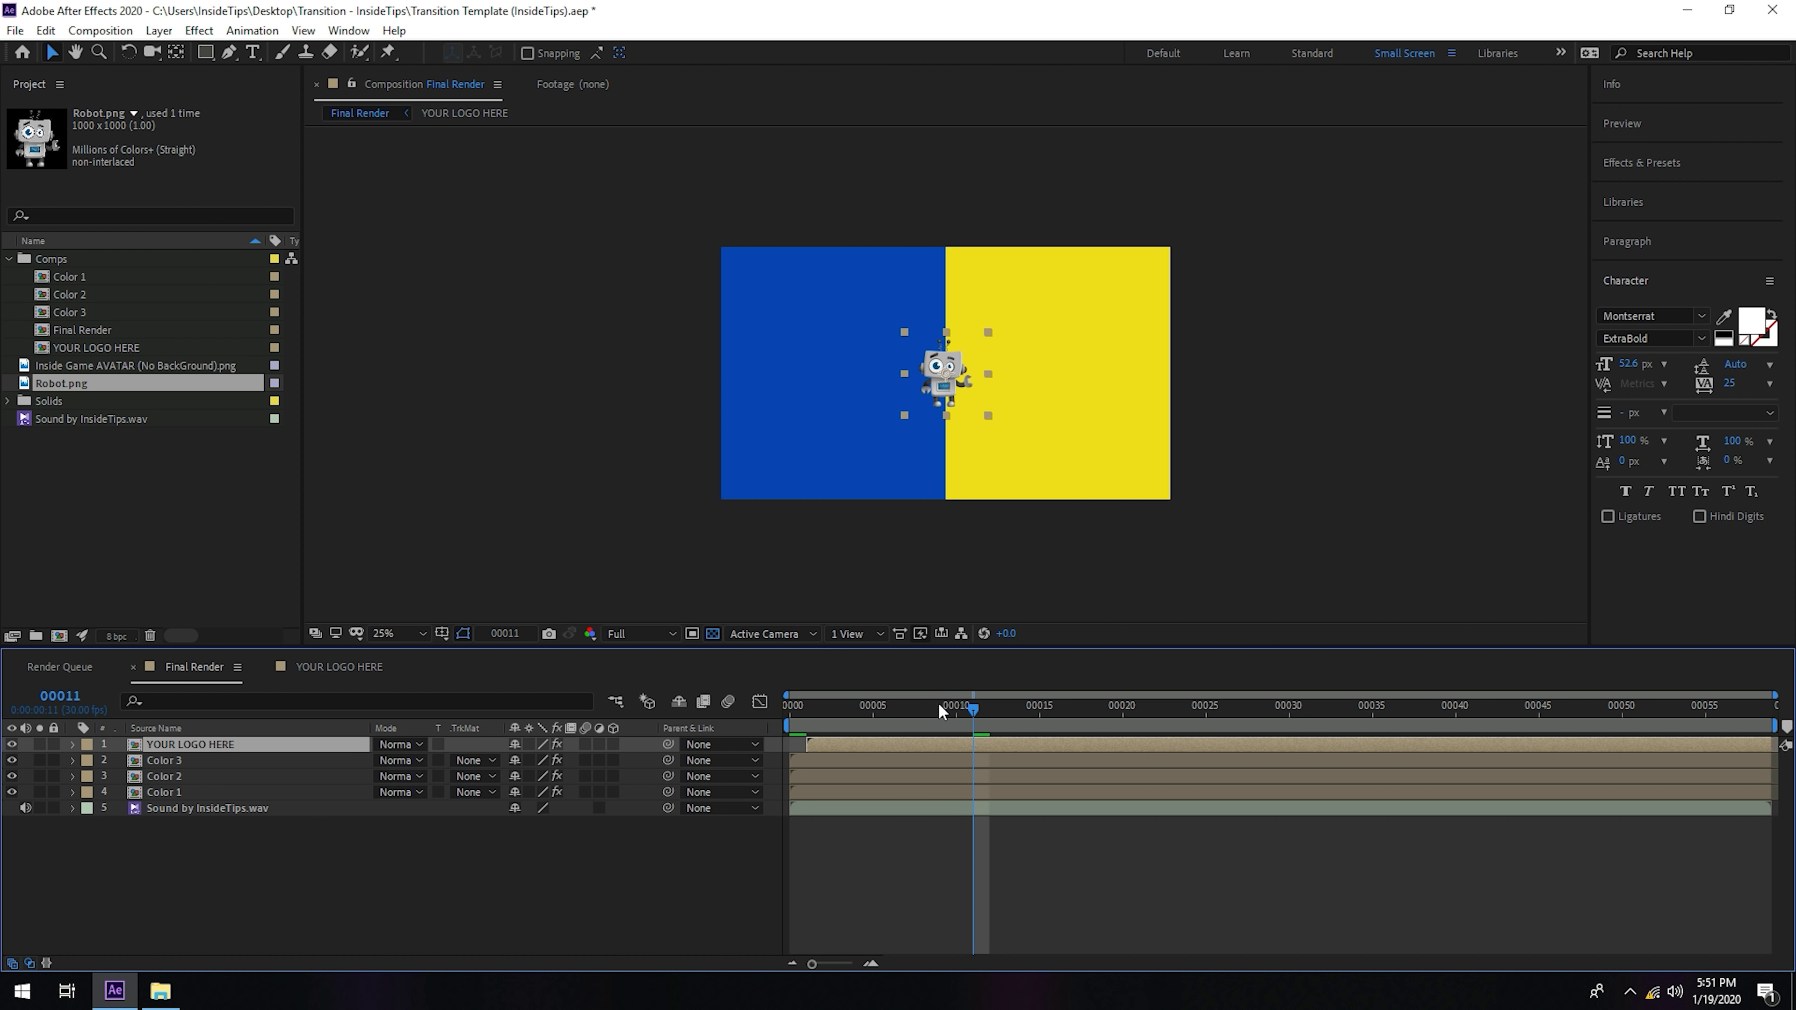
left_click_drag(940, 705, 1556, 751)
left_click_drag(1345, 760, 782, 755)
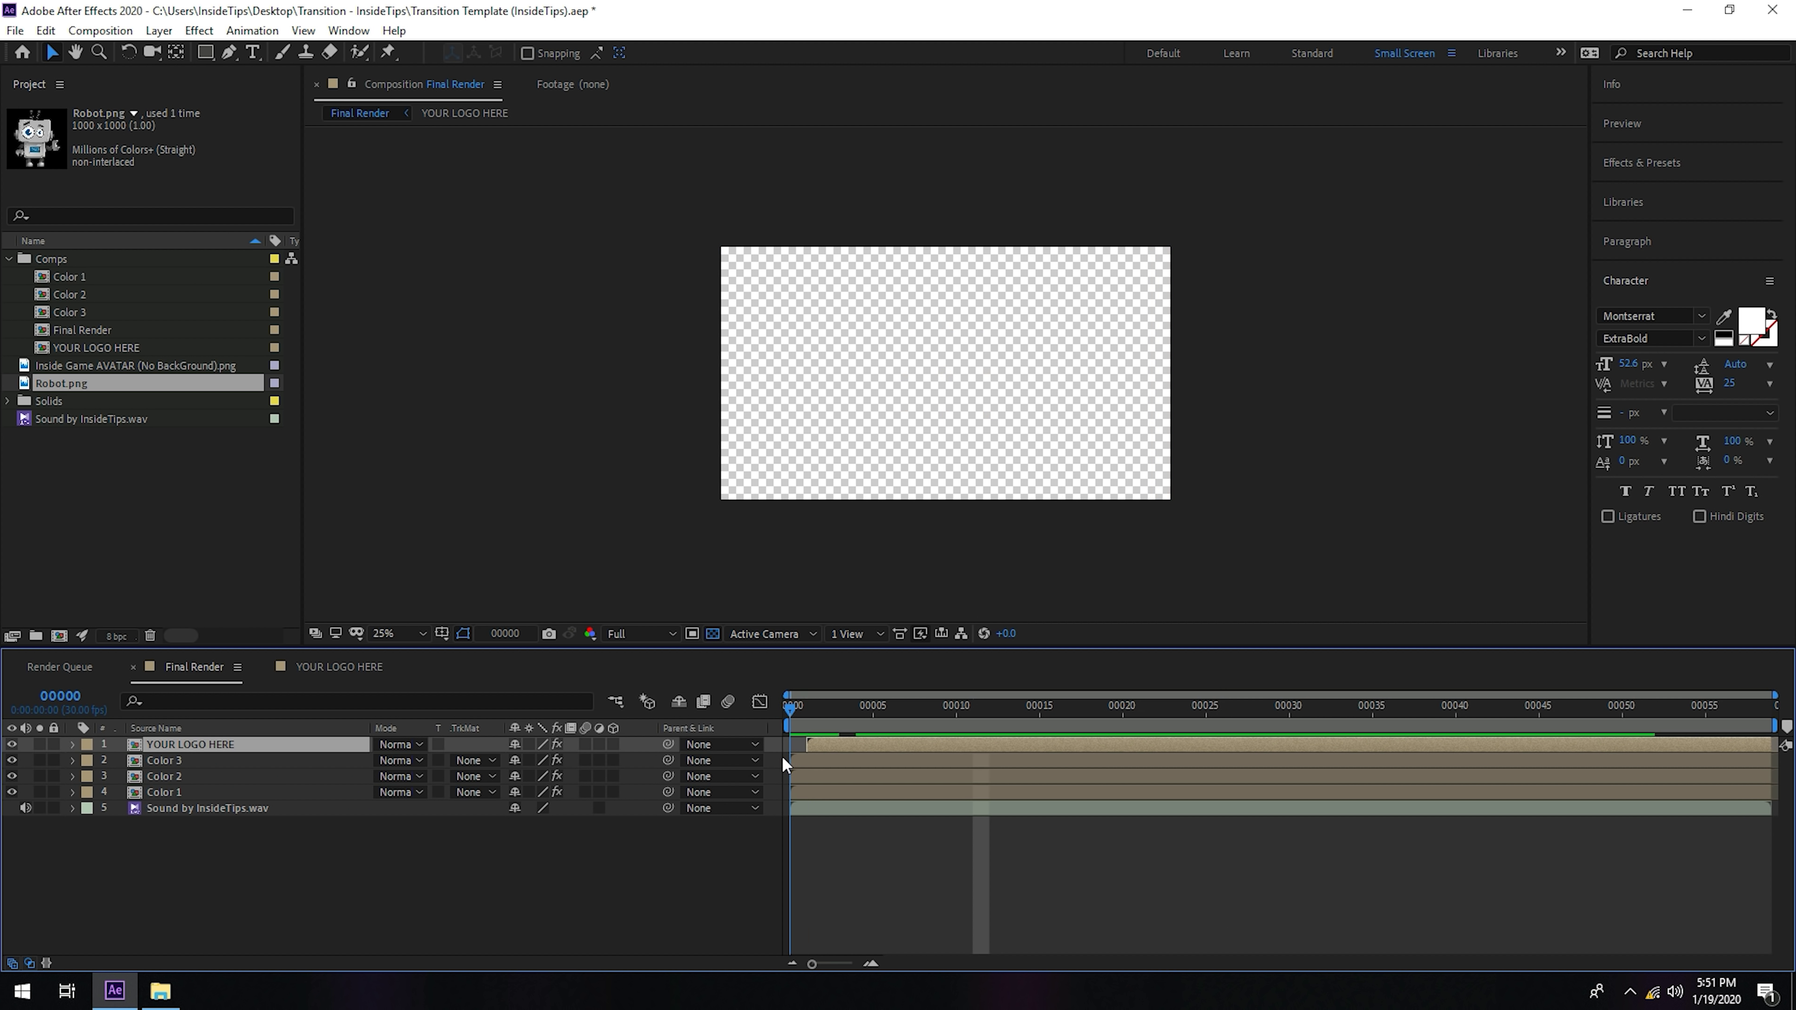
left_click(309, 884)
double_click(214, 743)
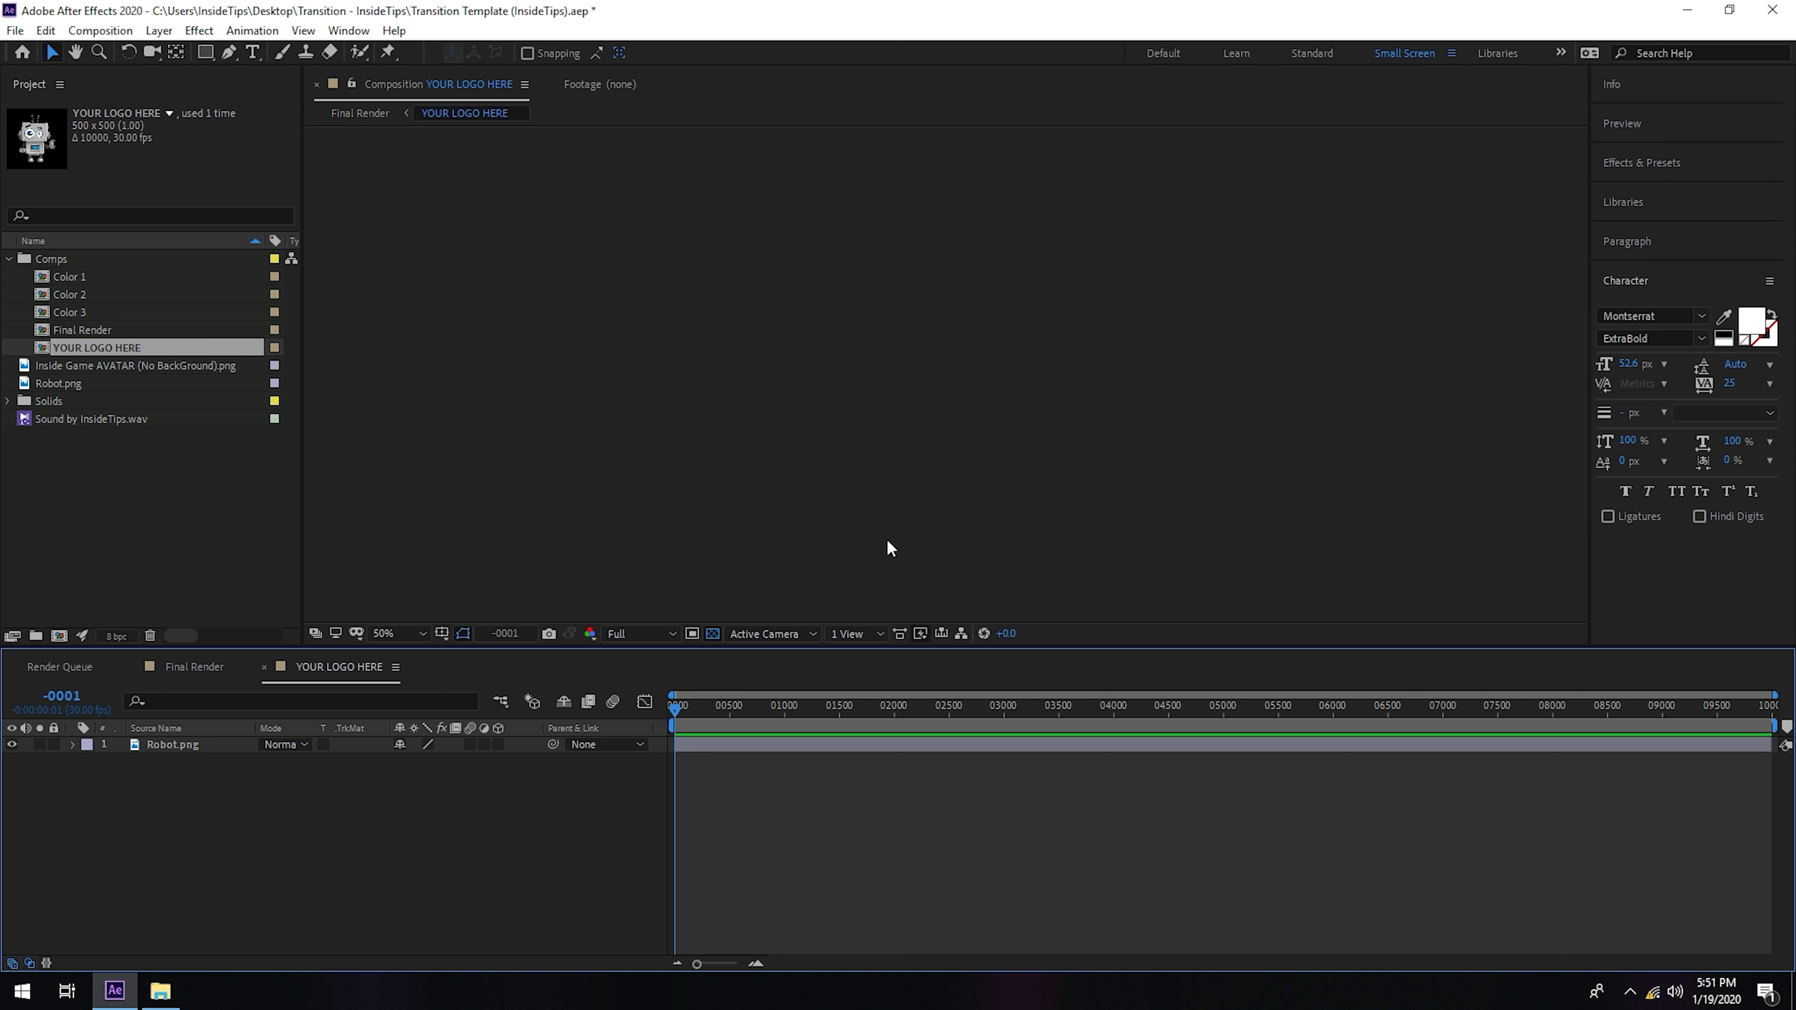
double_click(160, 744)
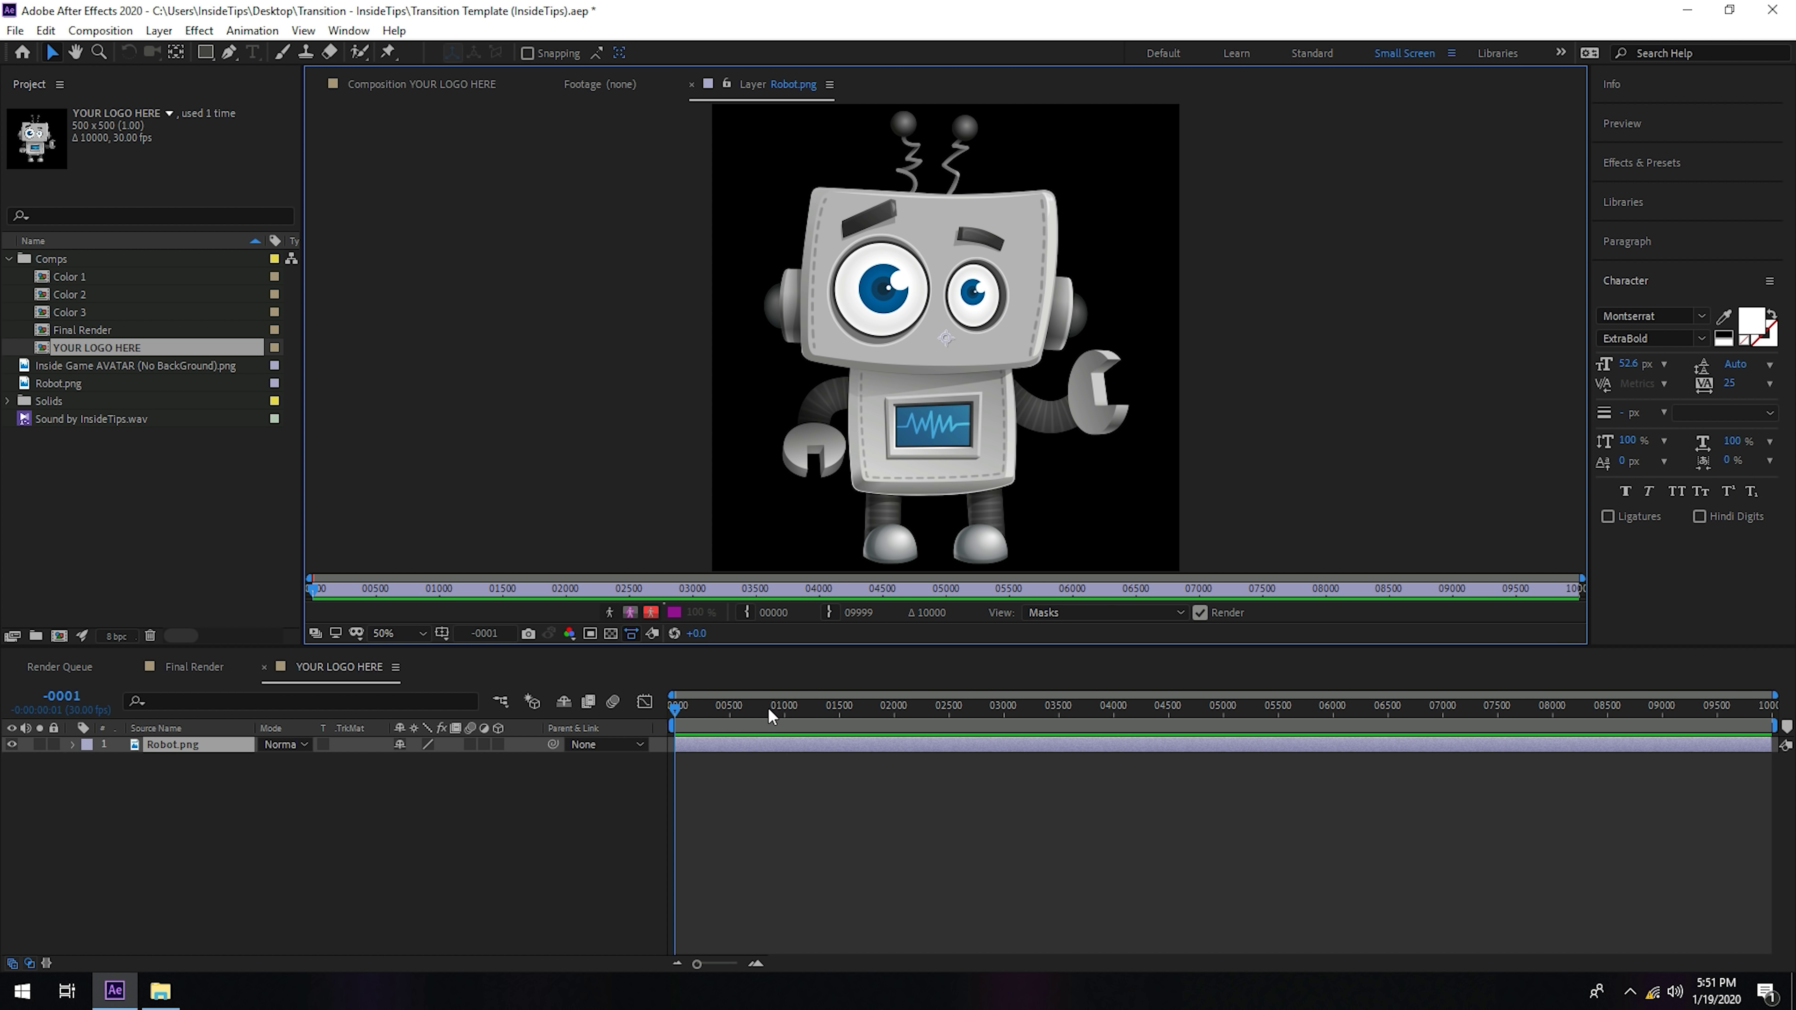
left_click_drag(770, 708, 892, 708)
left_click(365, 829)
left_click(185, 666)
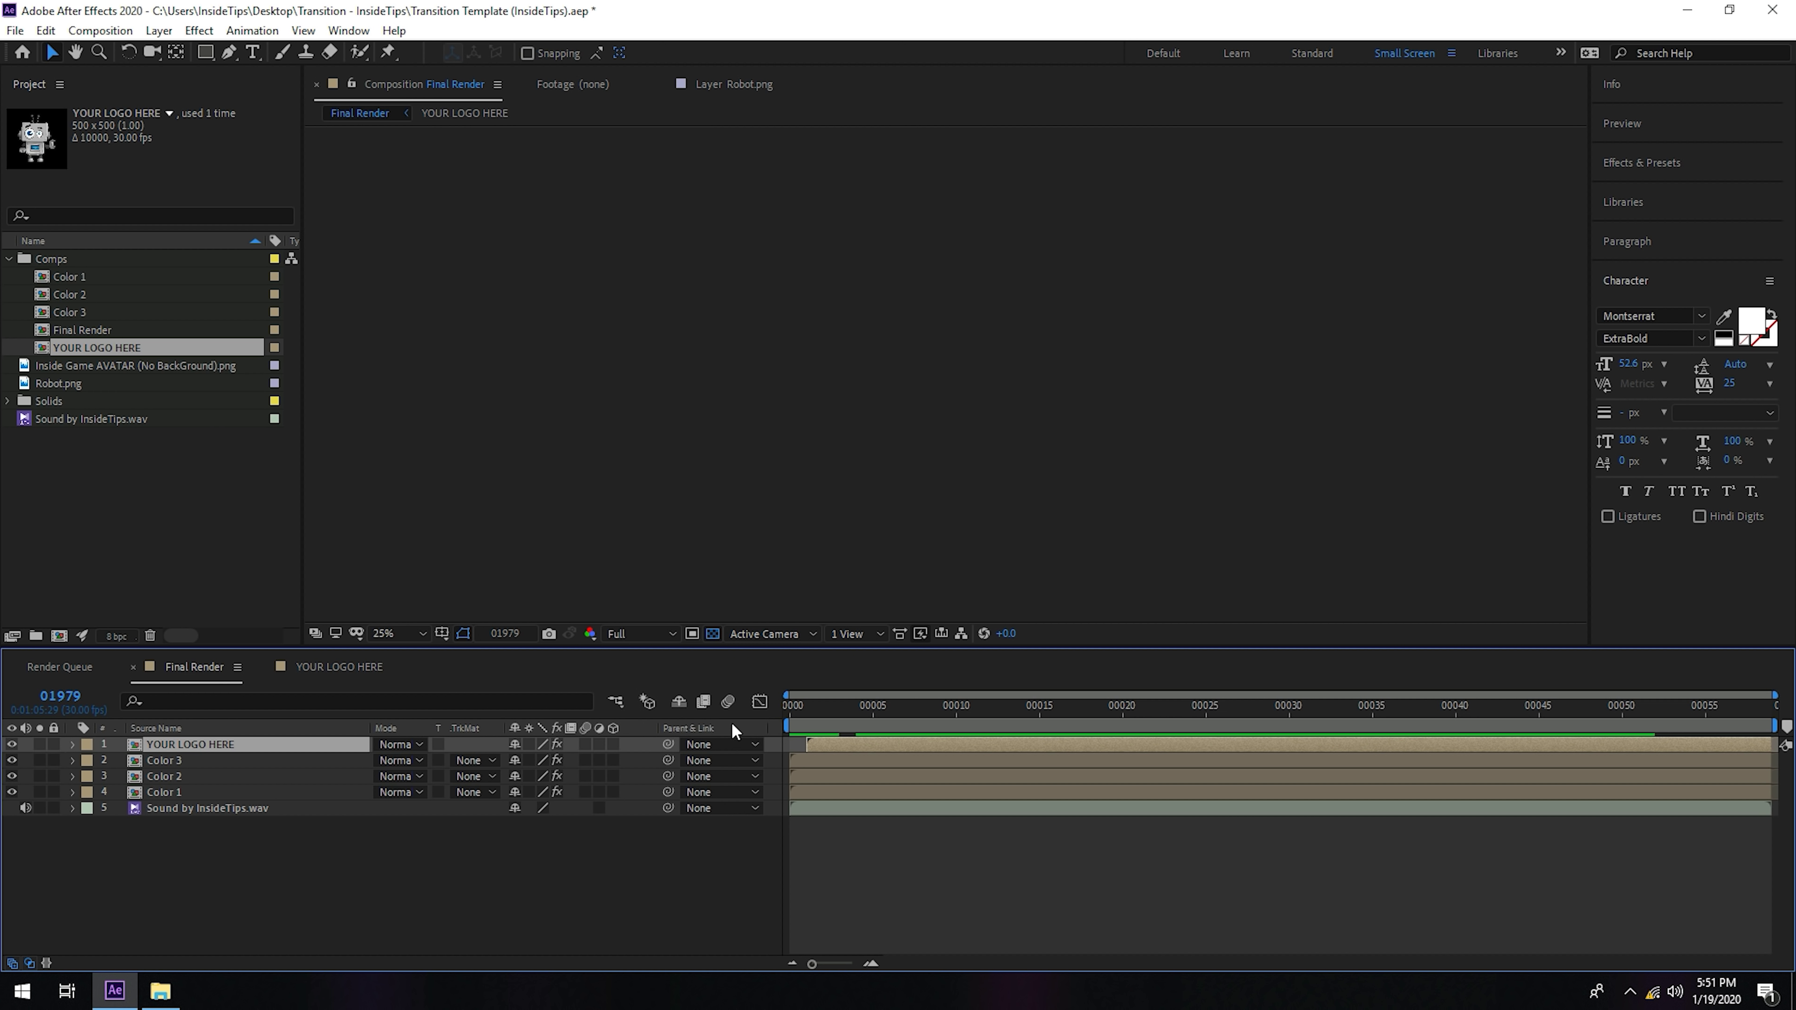
- From frame 11 of Final Render, enlarge Robot.png past the edges of YOUR LOGO HERE and check it in Final Render
left_click(822, 707)
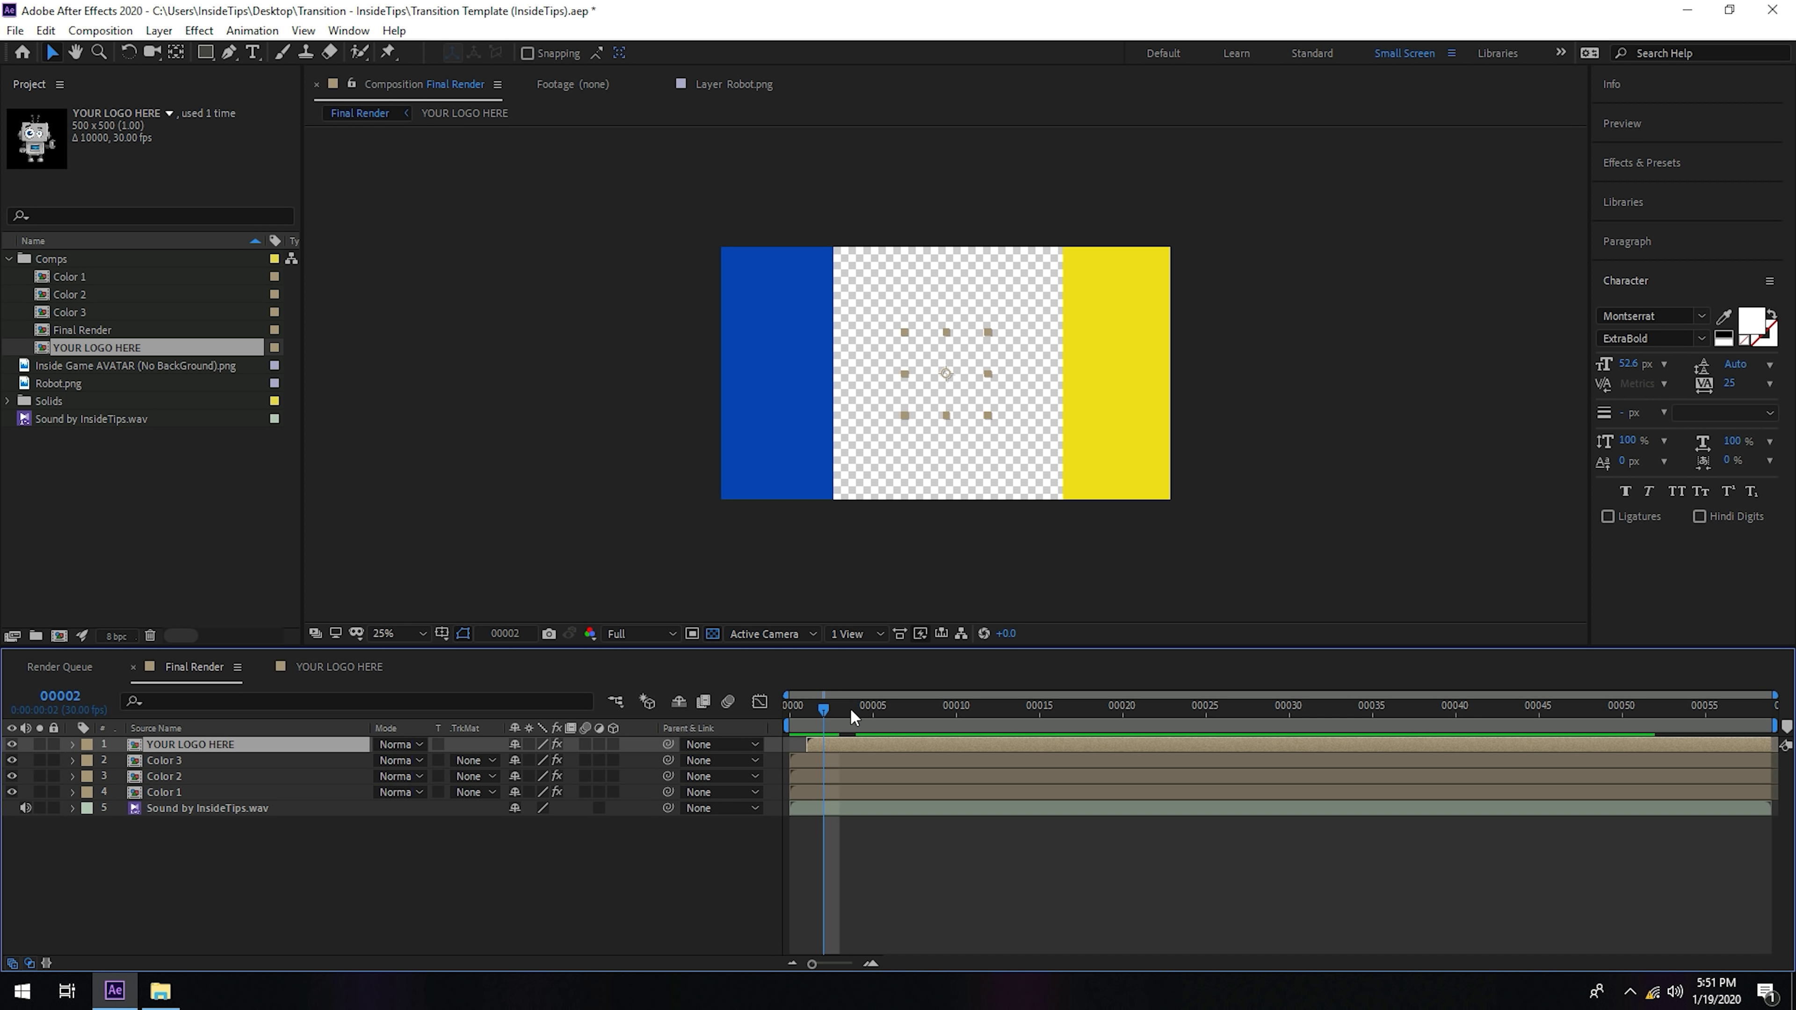
left_click_drag(850, 708, 979, 716)
double_click(156, 750)
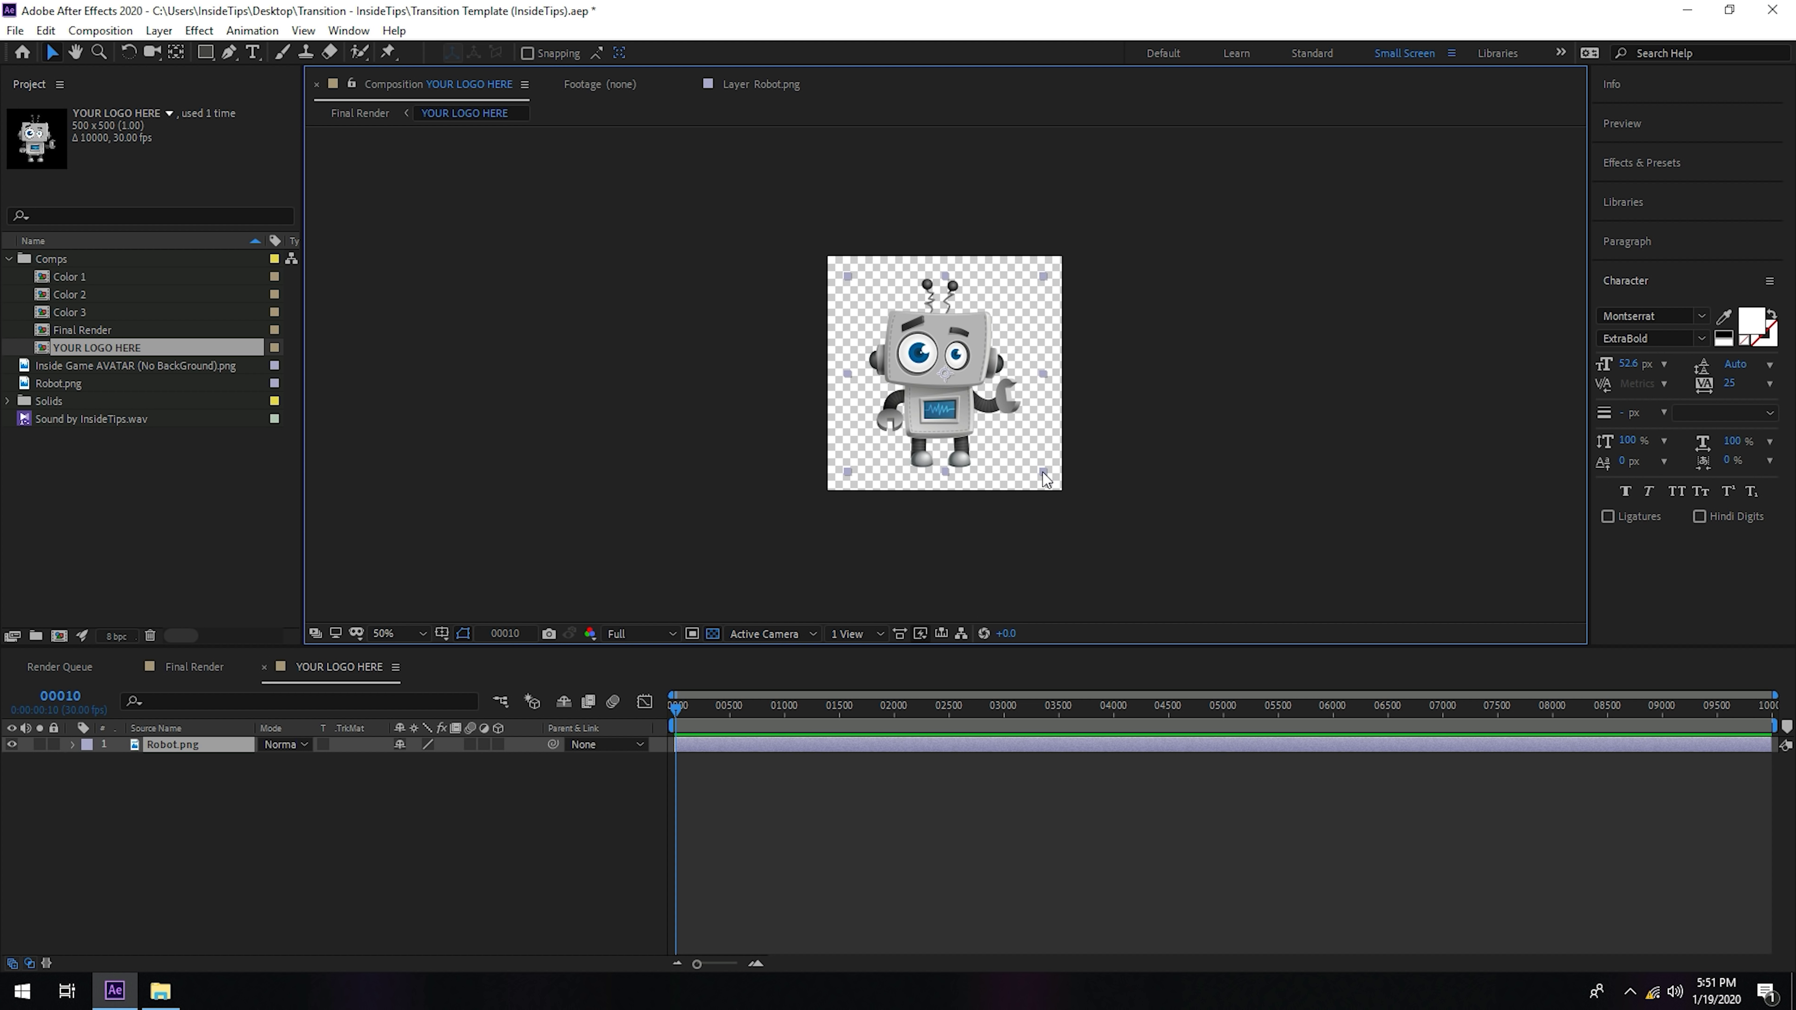
left_click_drag(1047, 480, 1116, 549)
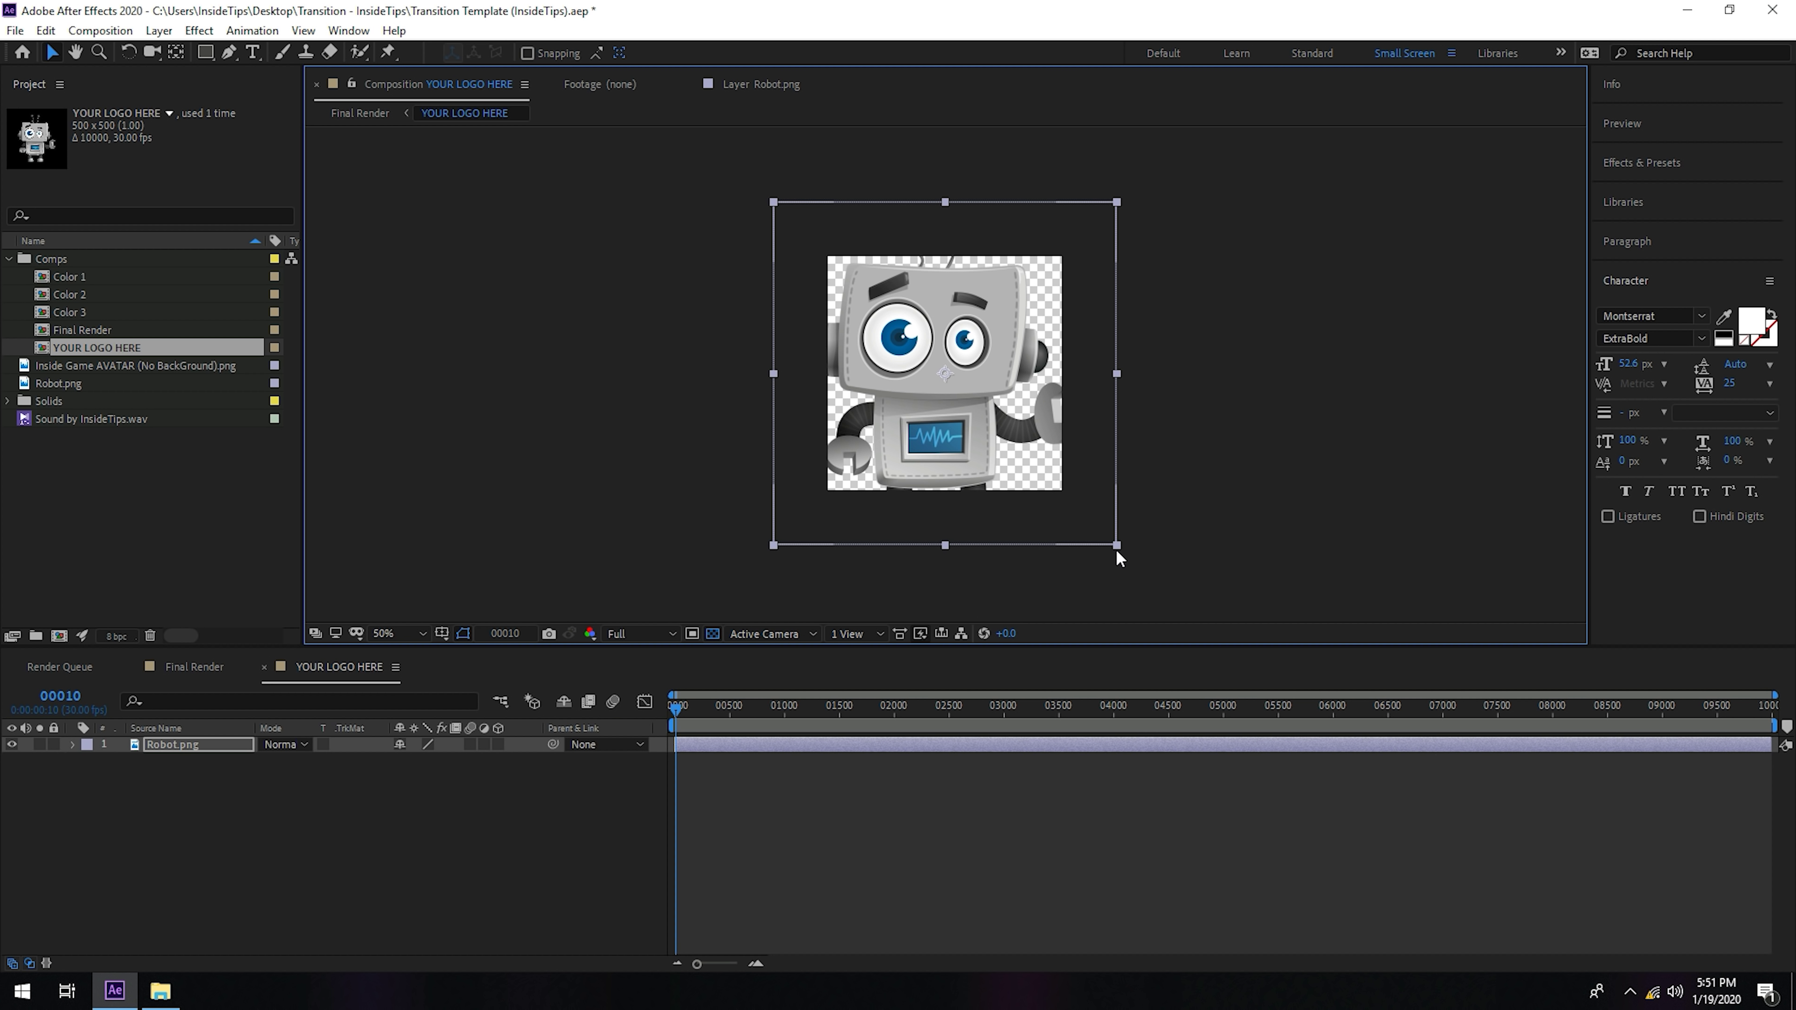
left_click(195, 668)
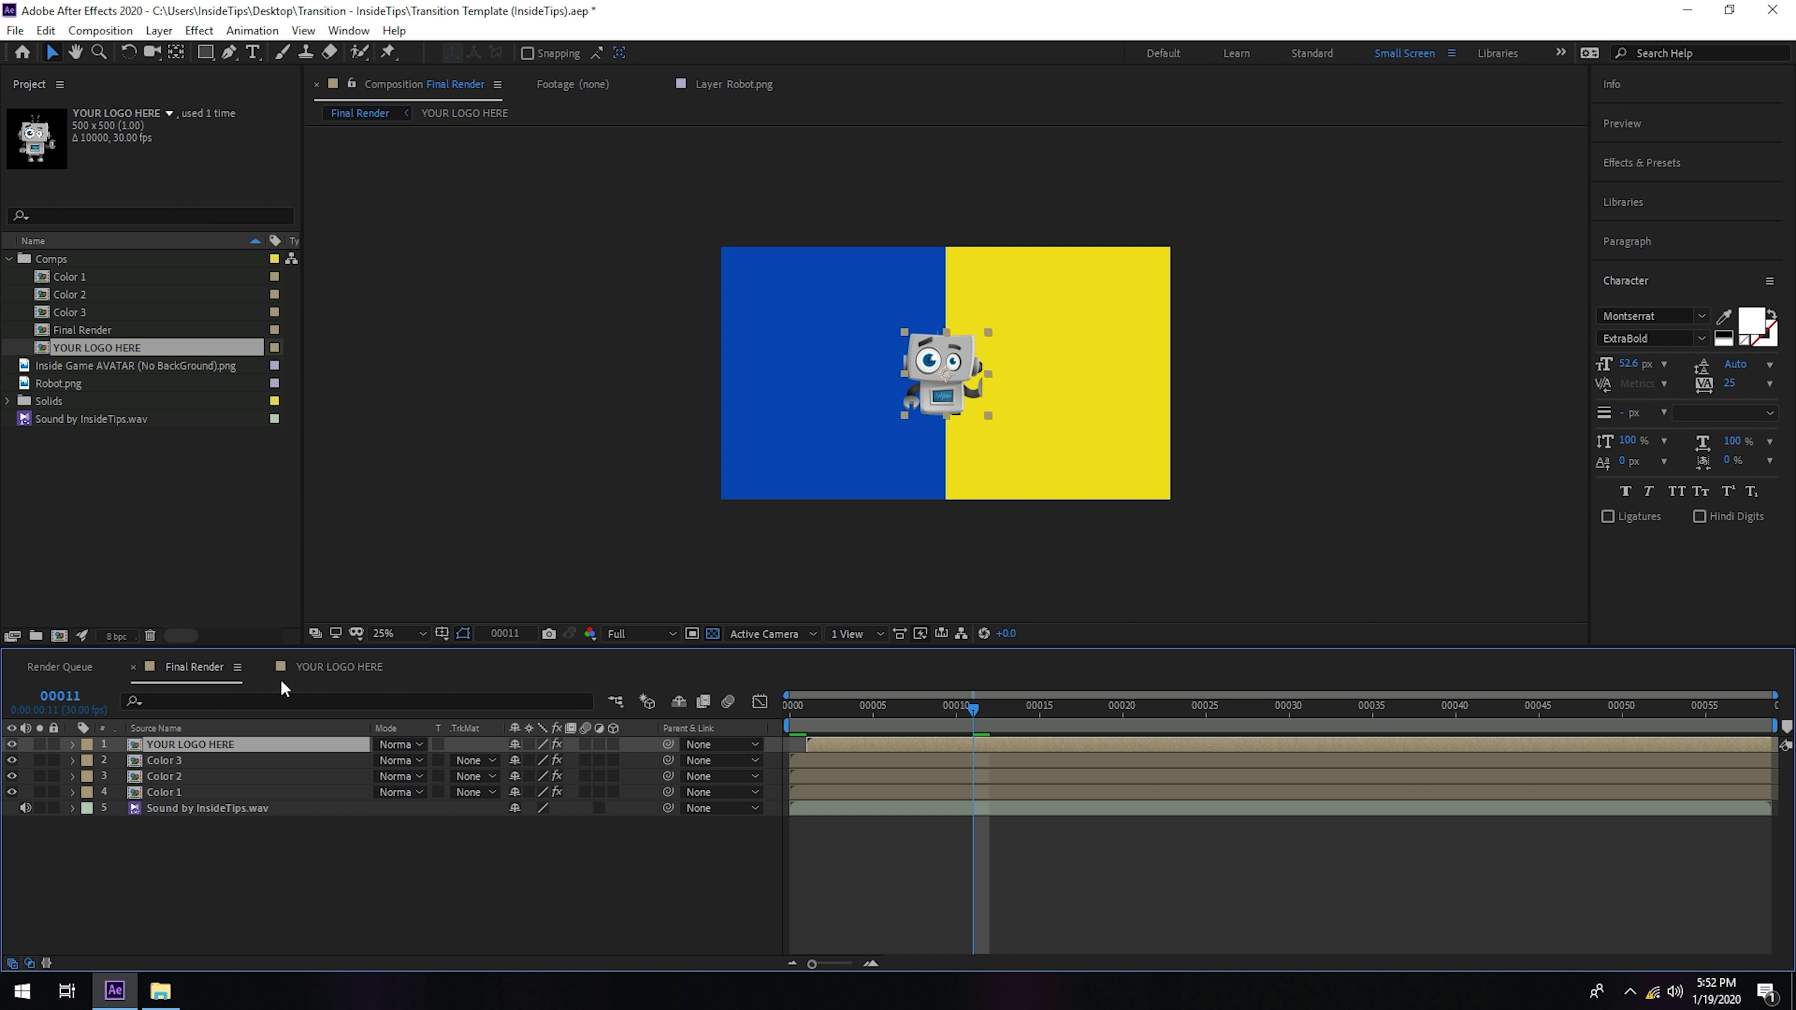
left_click_drag(971, 709, 1261, 724)
- Scale Robot.png to match the YOUR LOGO HERE frame exactly and preview Final Render up to frame 48
left_click(339, 668)
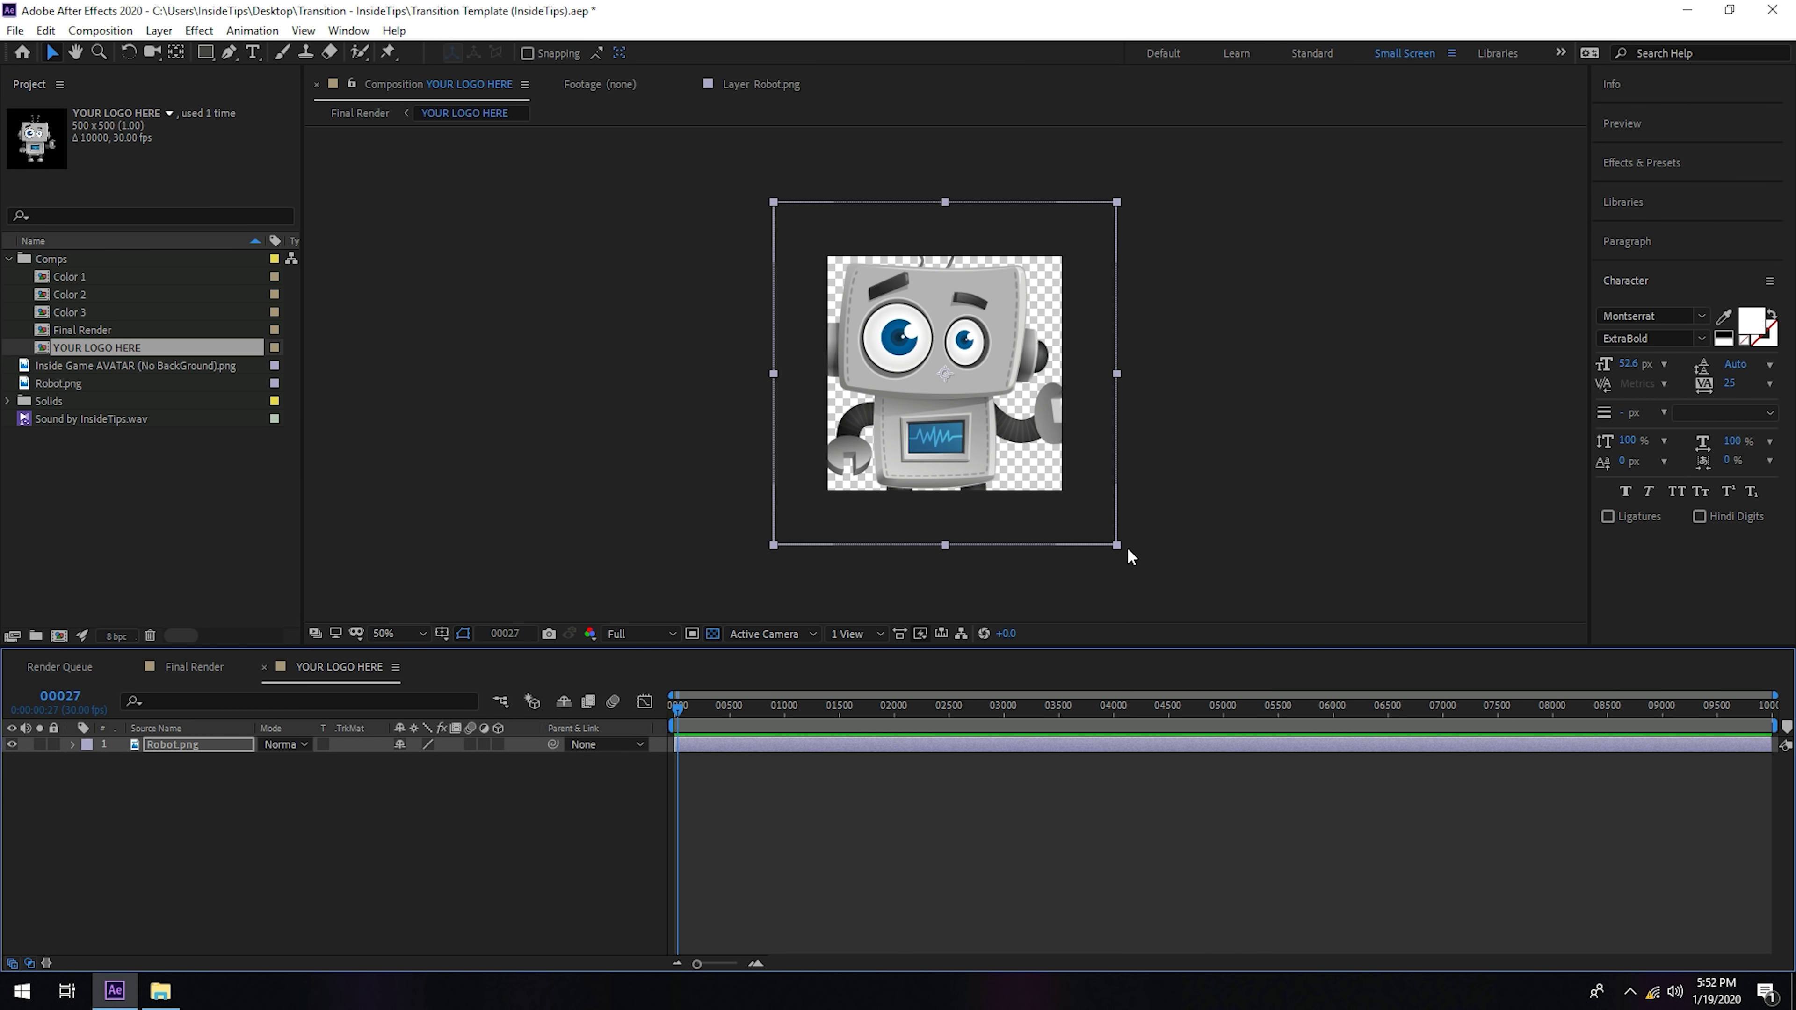
left_click_drag(1119, 543, 1065, 510)
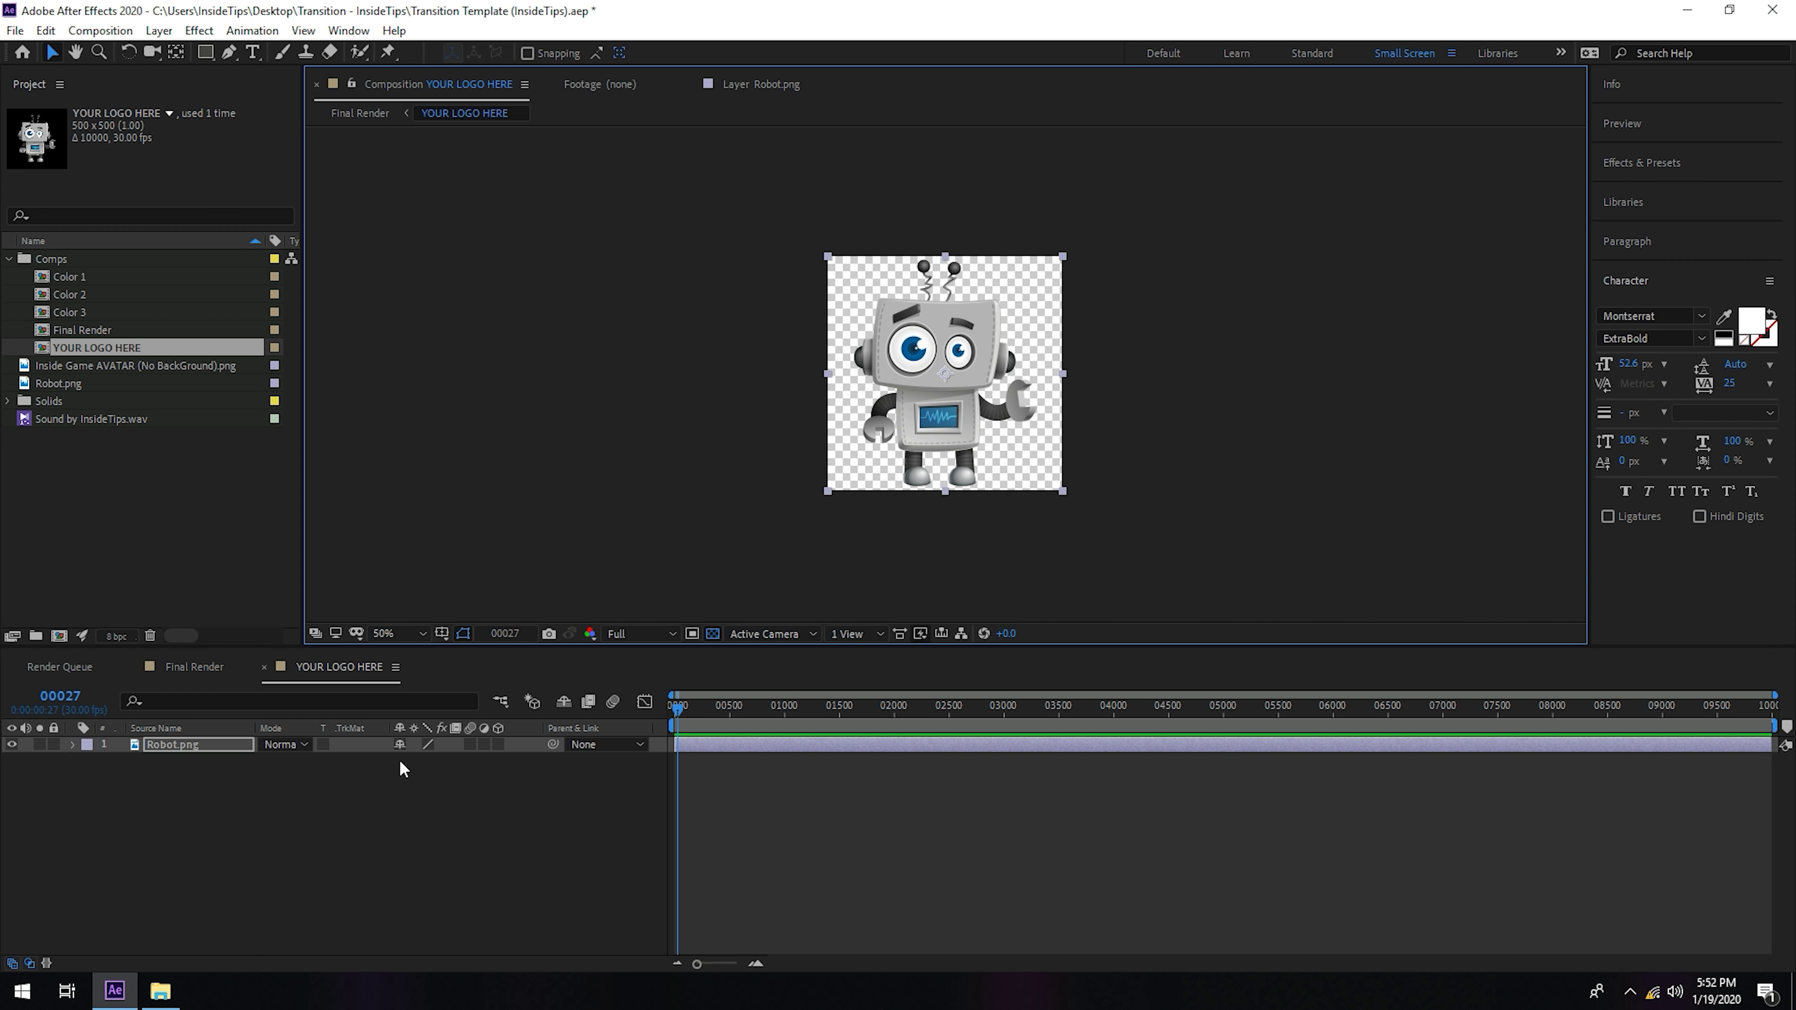
left_click(309, 876)
left_click(192, 681)
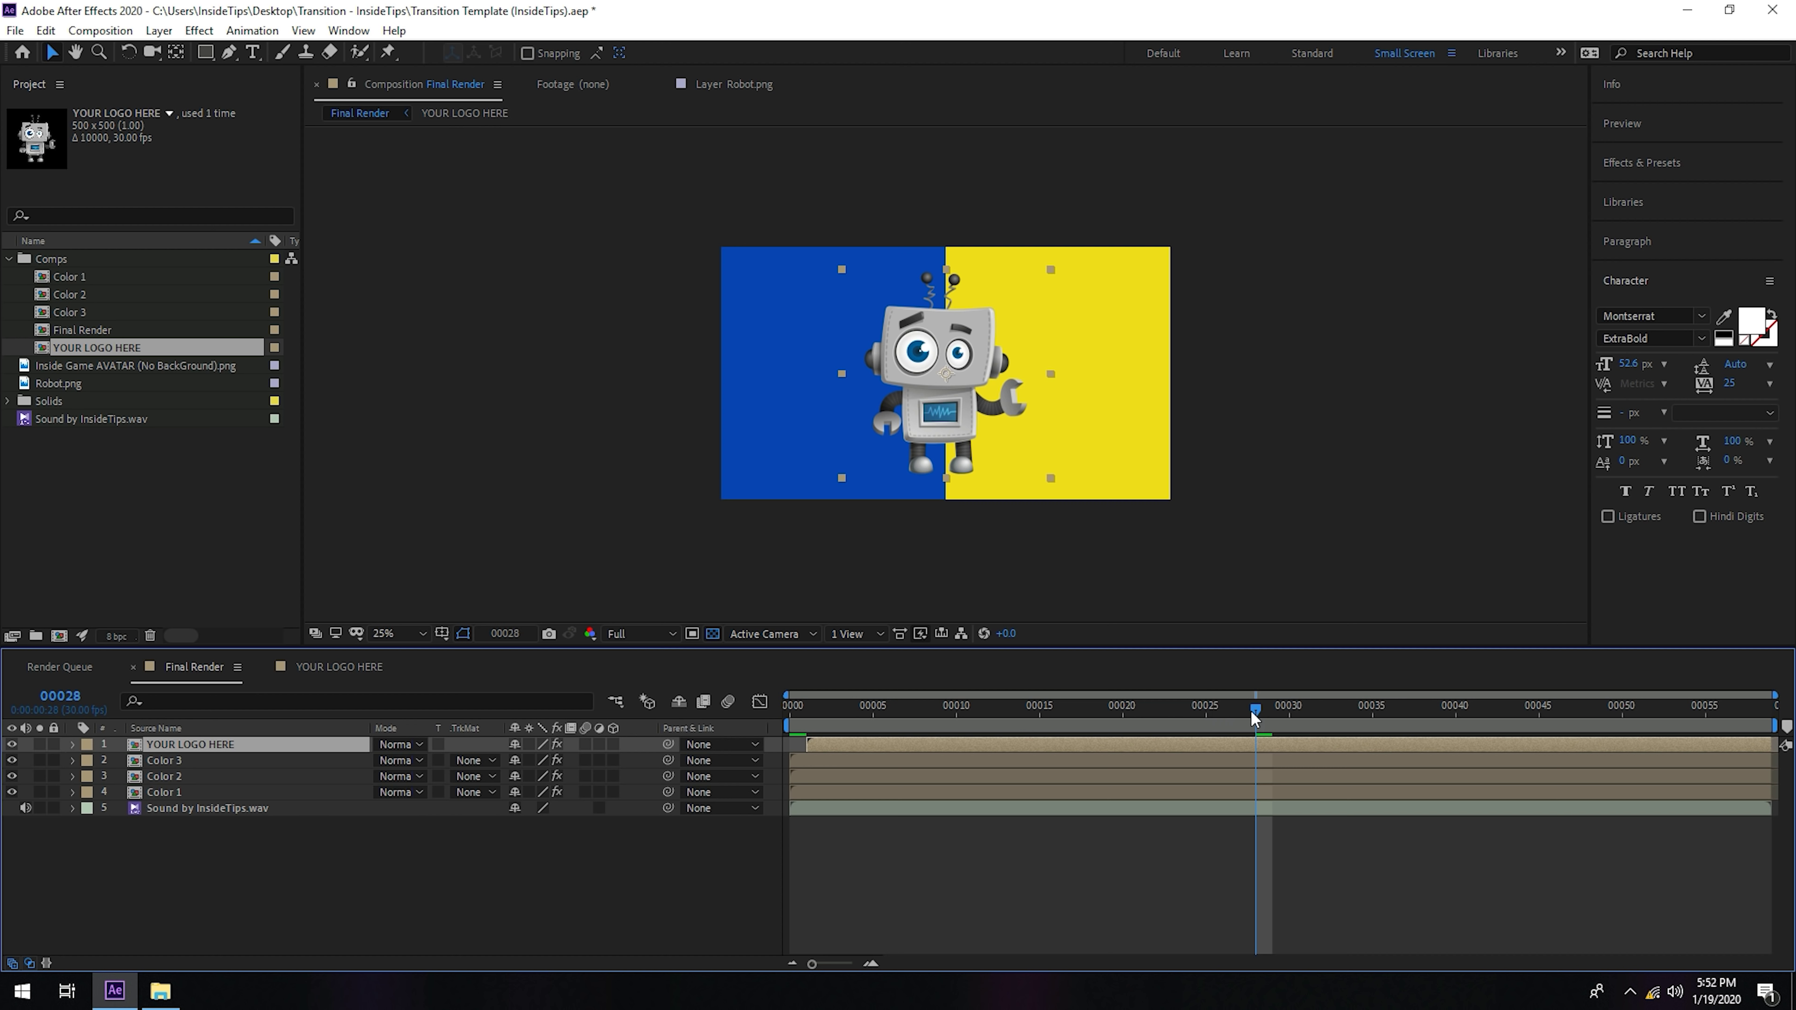
left_click_drag(1253, 718, 1588, 713)
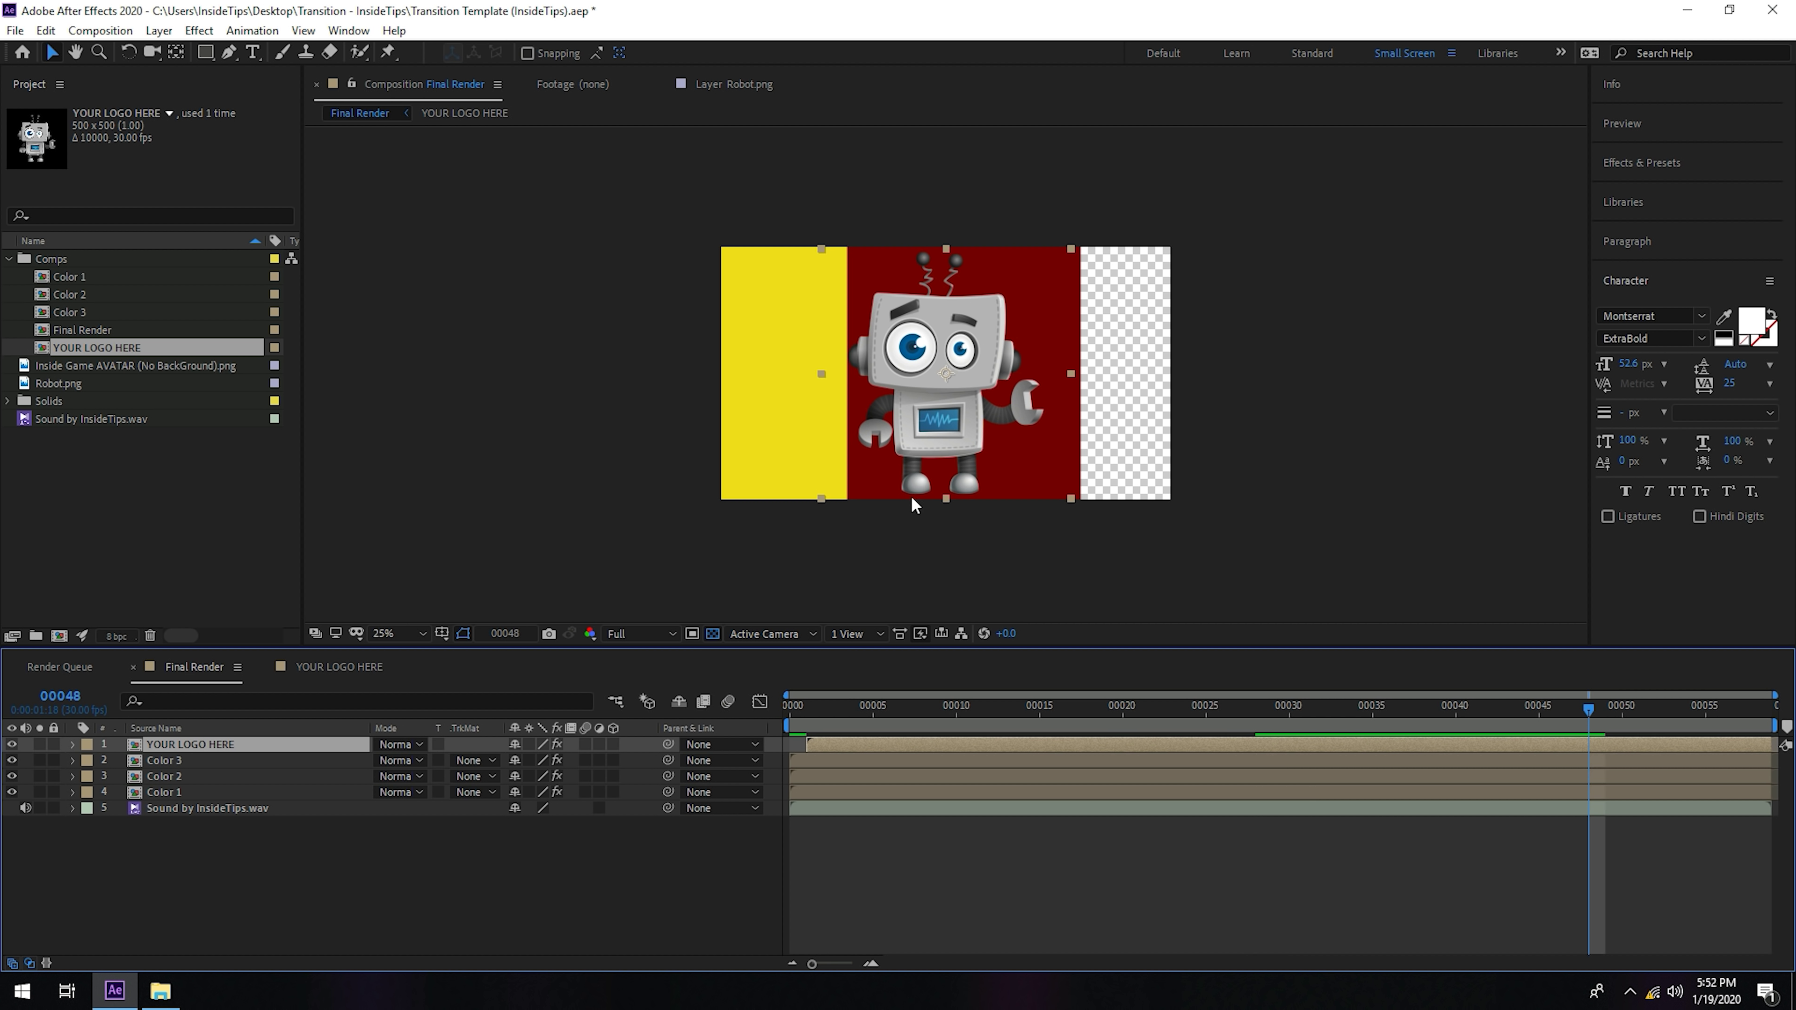
- Shrink Robot.png well inside the YOUR LOGO HERE frame and check its size in Final Render
left_click(335, 665)
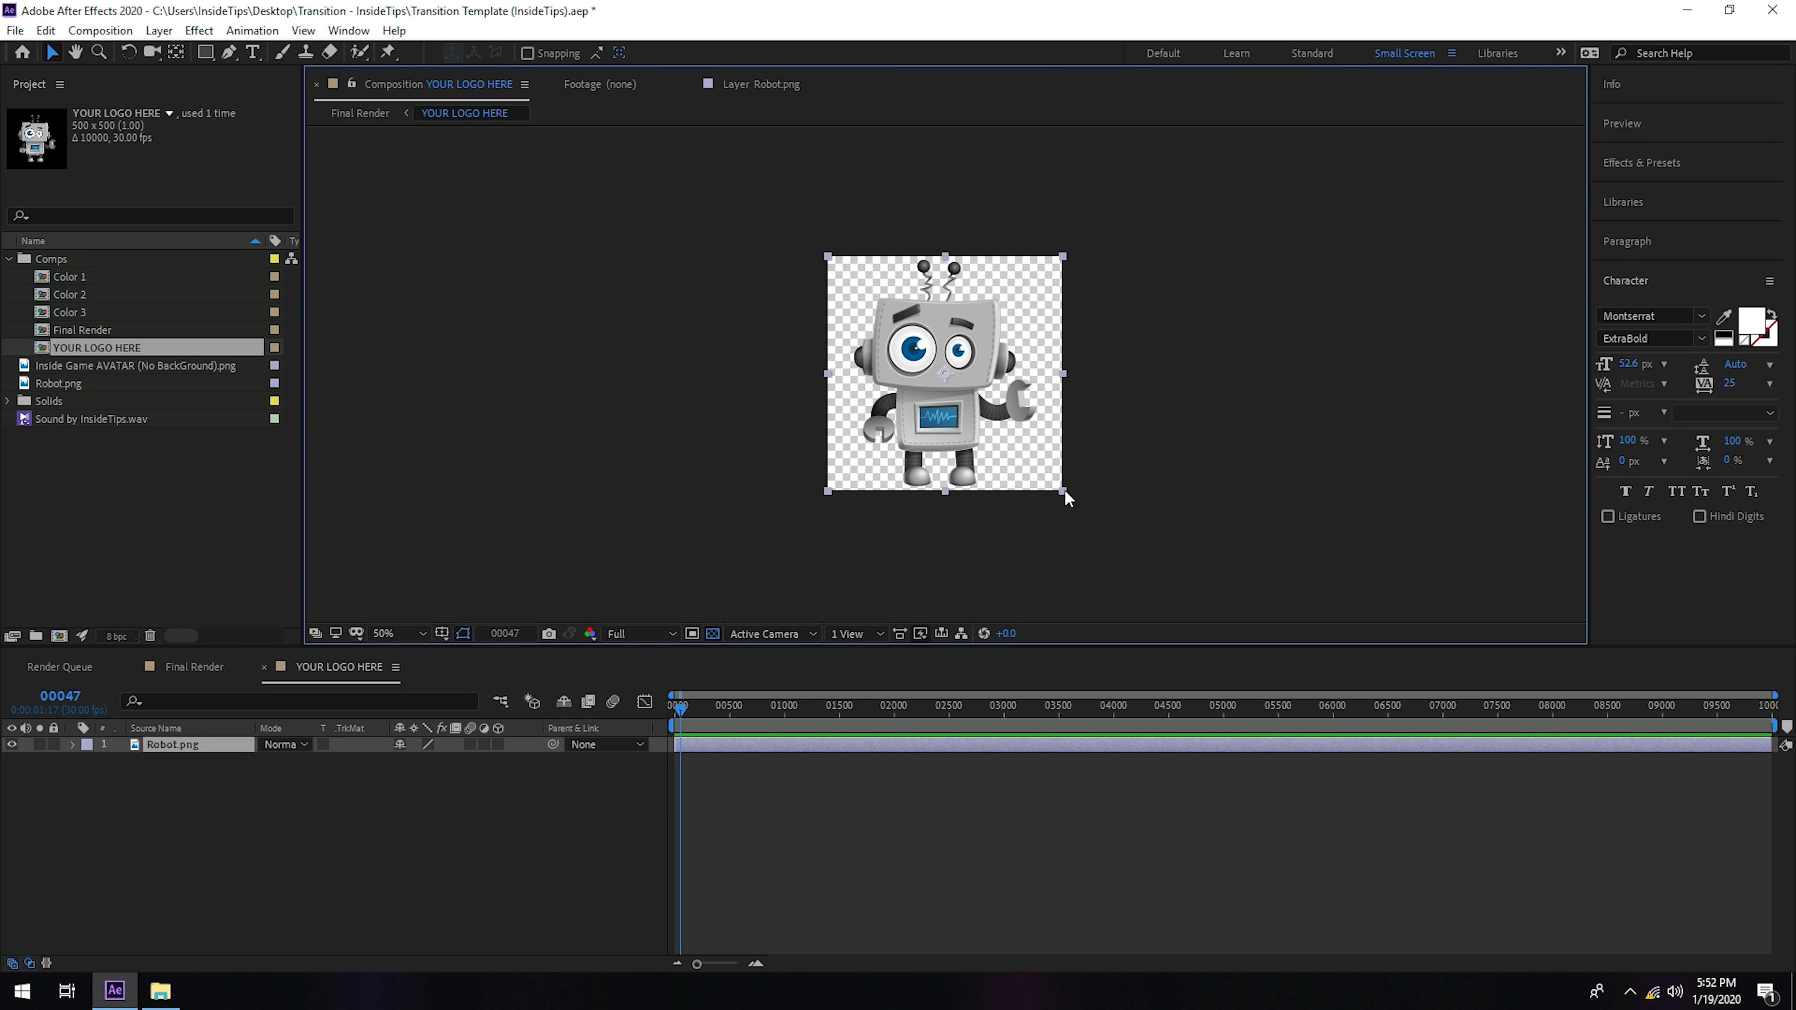
left_click_drag(1062, 490, 1022, 454)
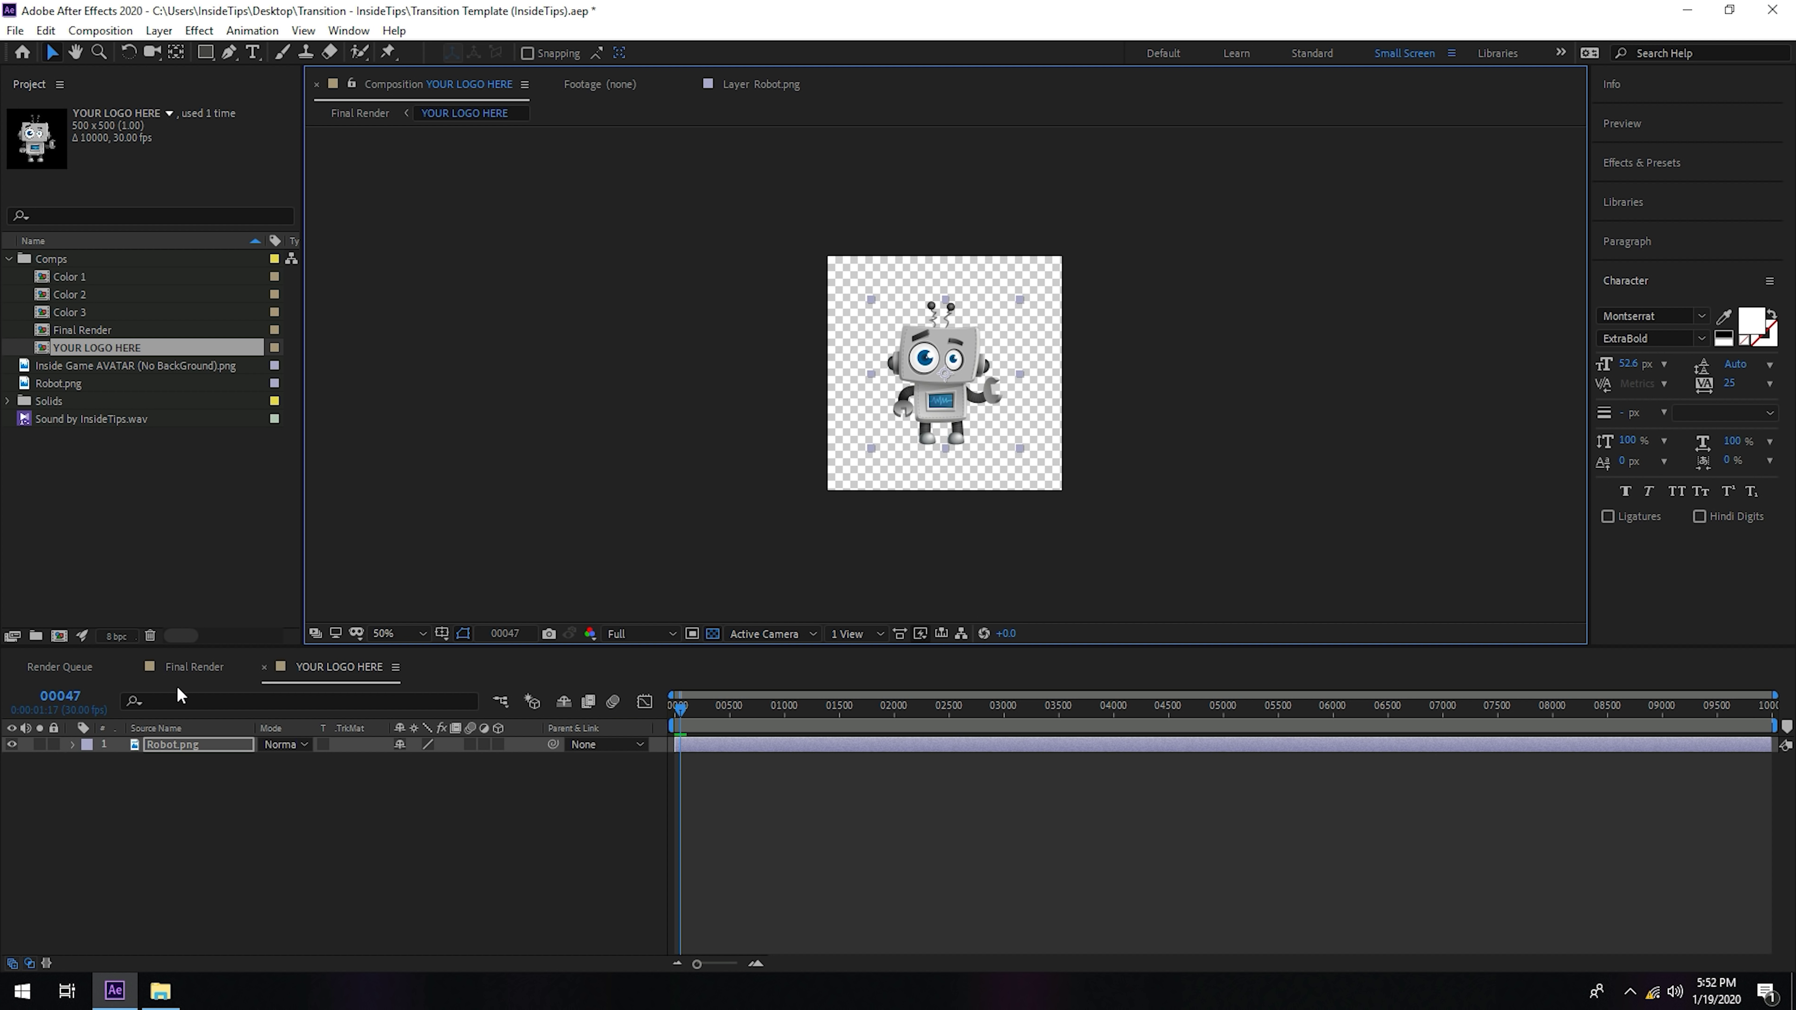
left_click(189, 666)
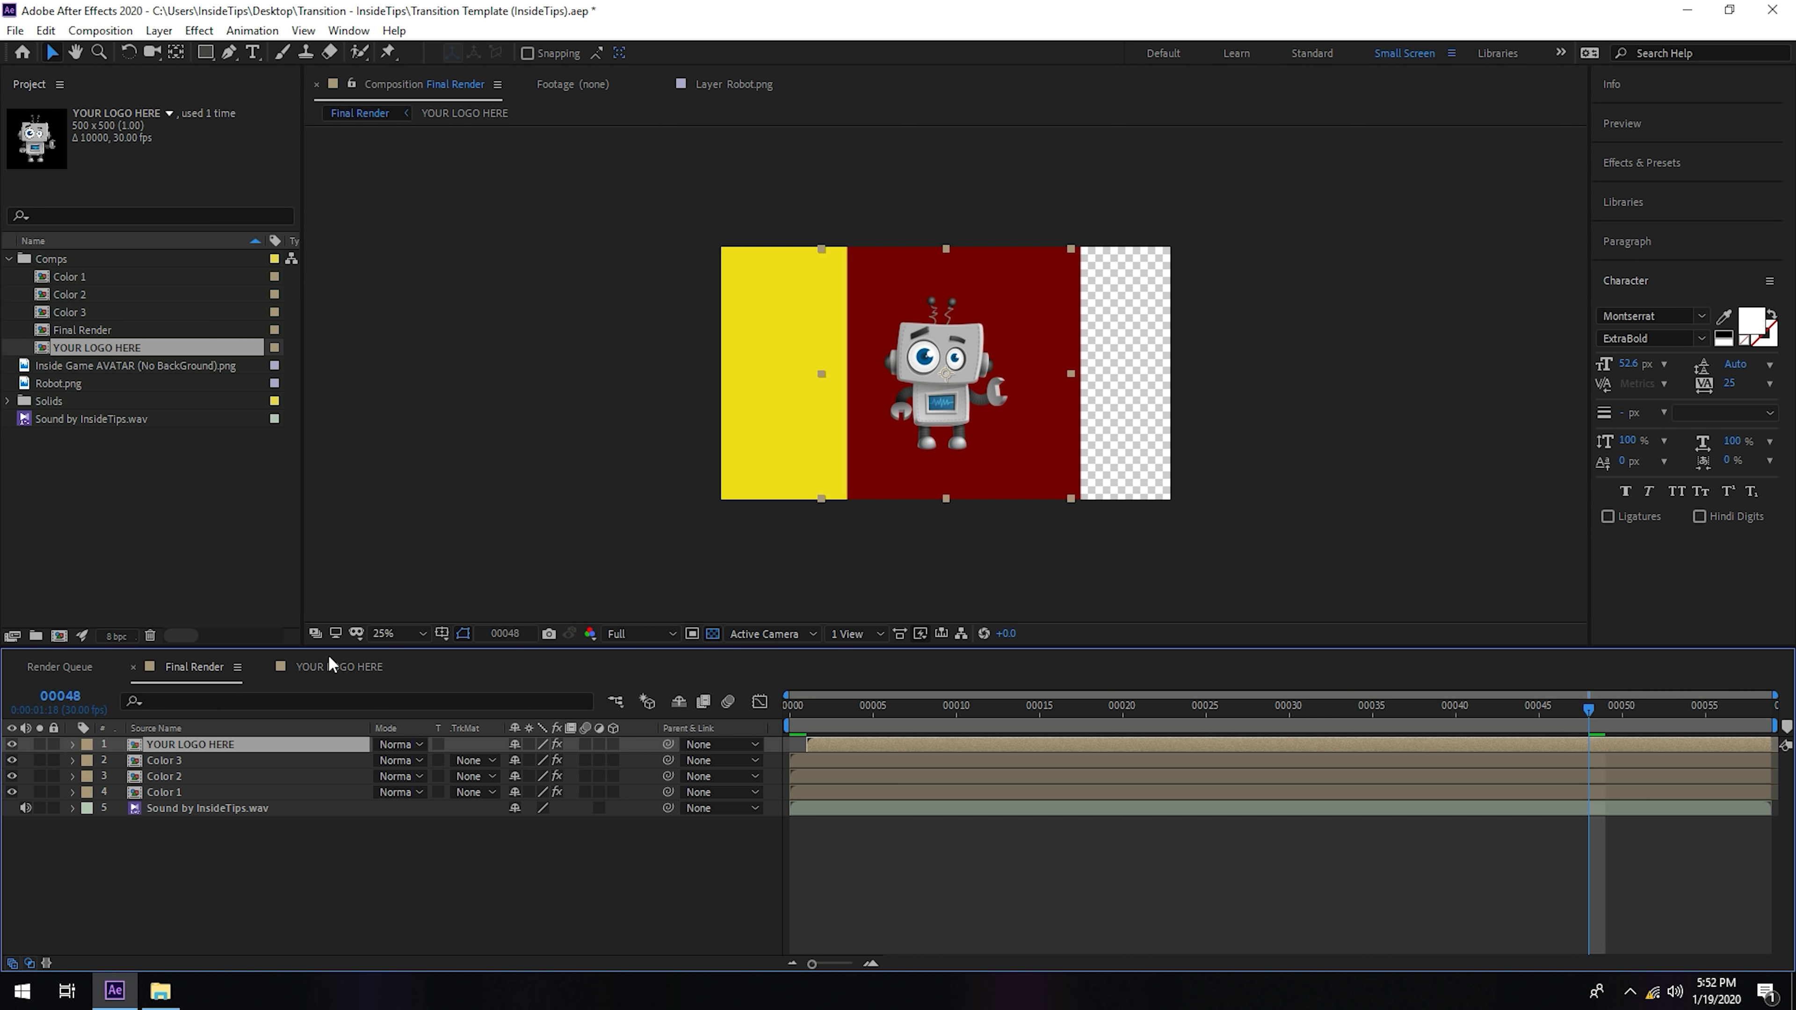
- Enlarge Robot.png slightly in YOUR LOGO HERE, leaving a small margin, and review it in Final Render back to frame 42
left_click(351, 667)
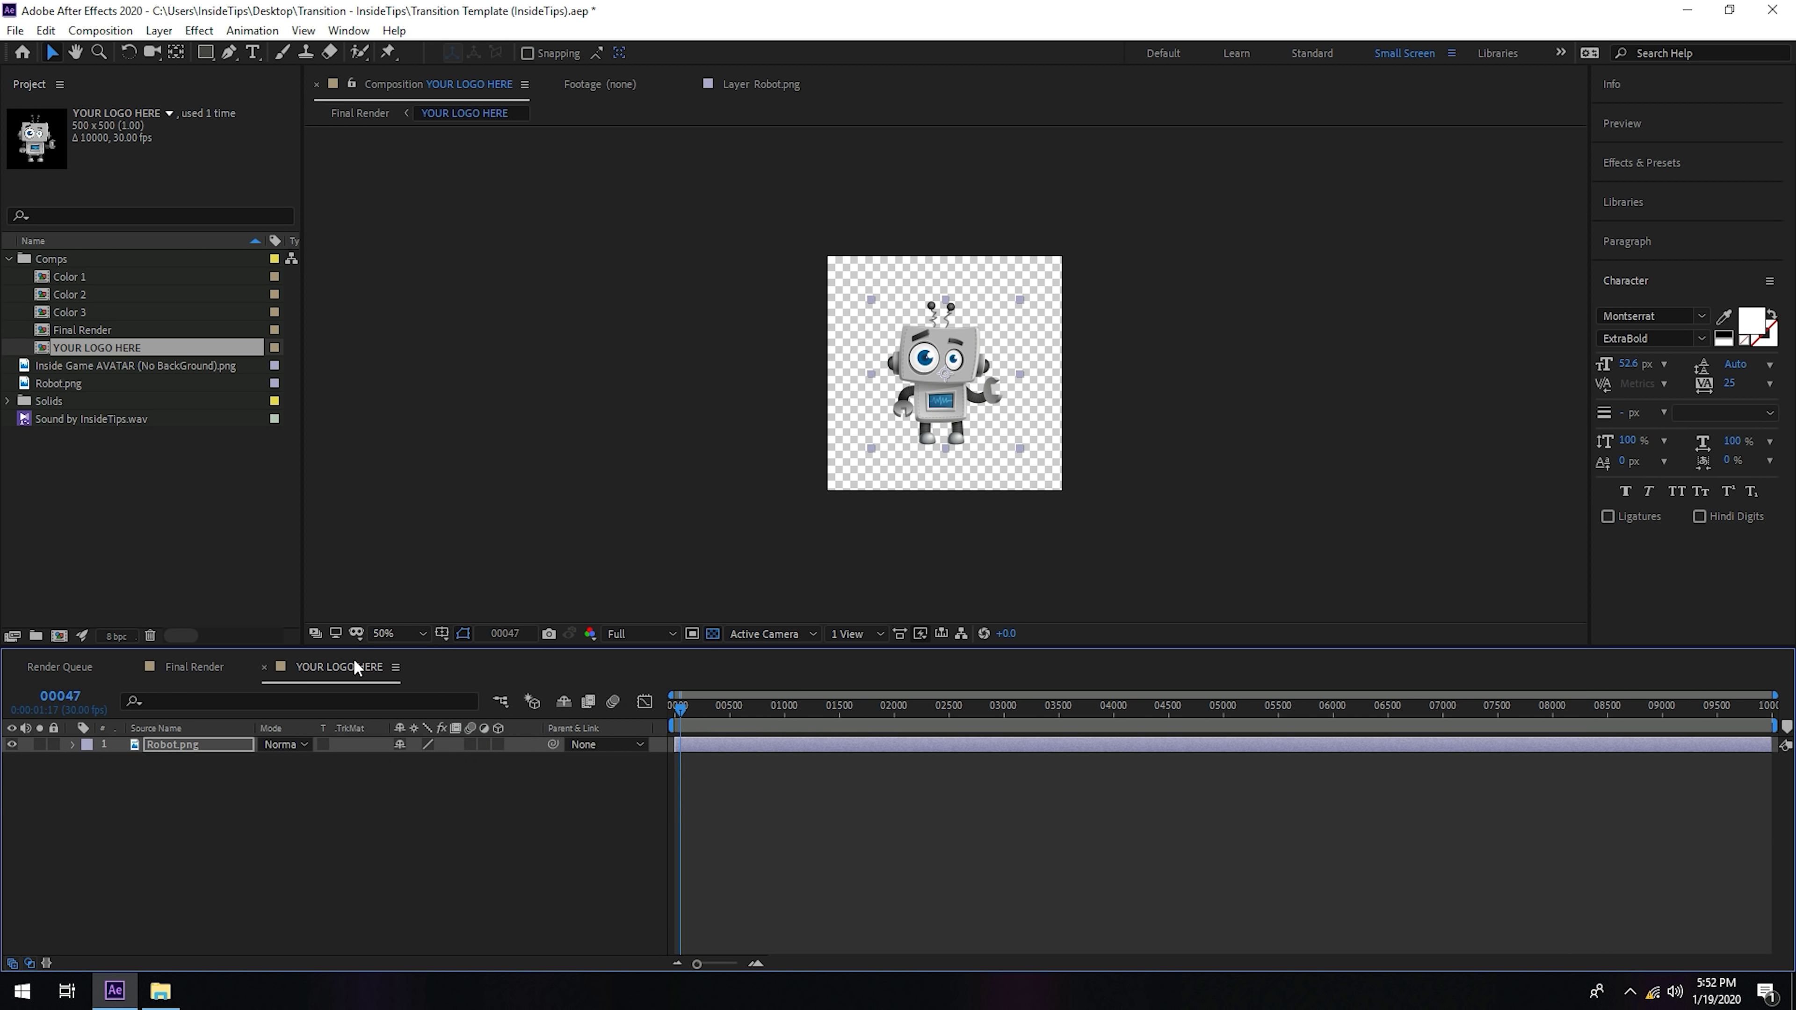
left_click(1025, 450)
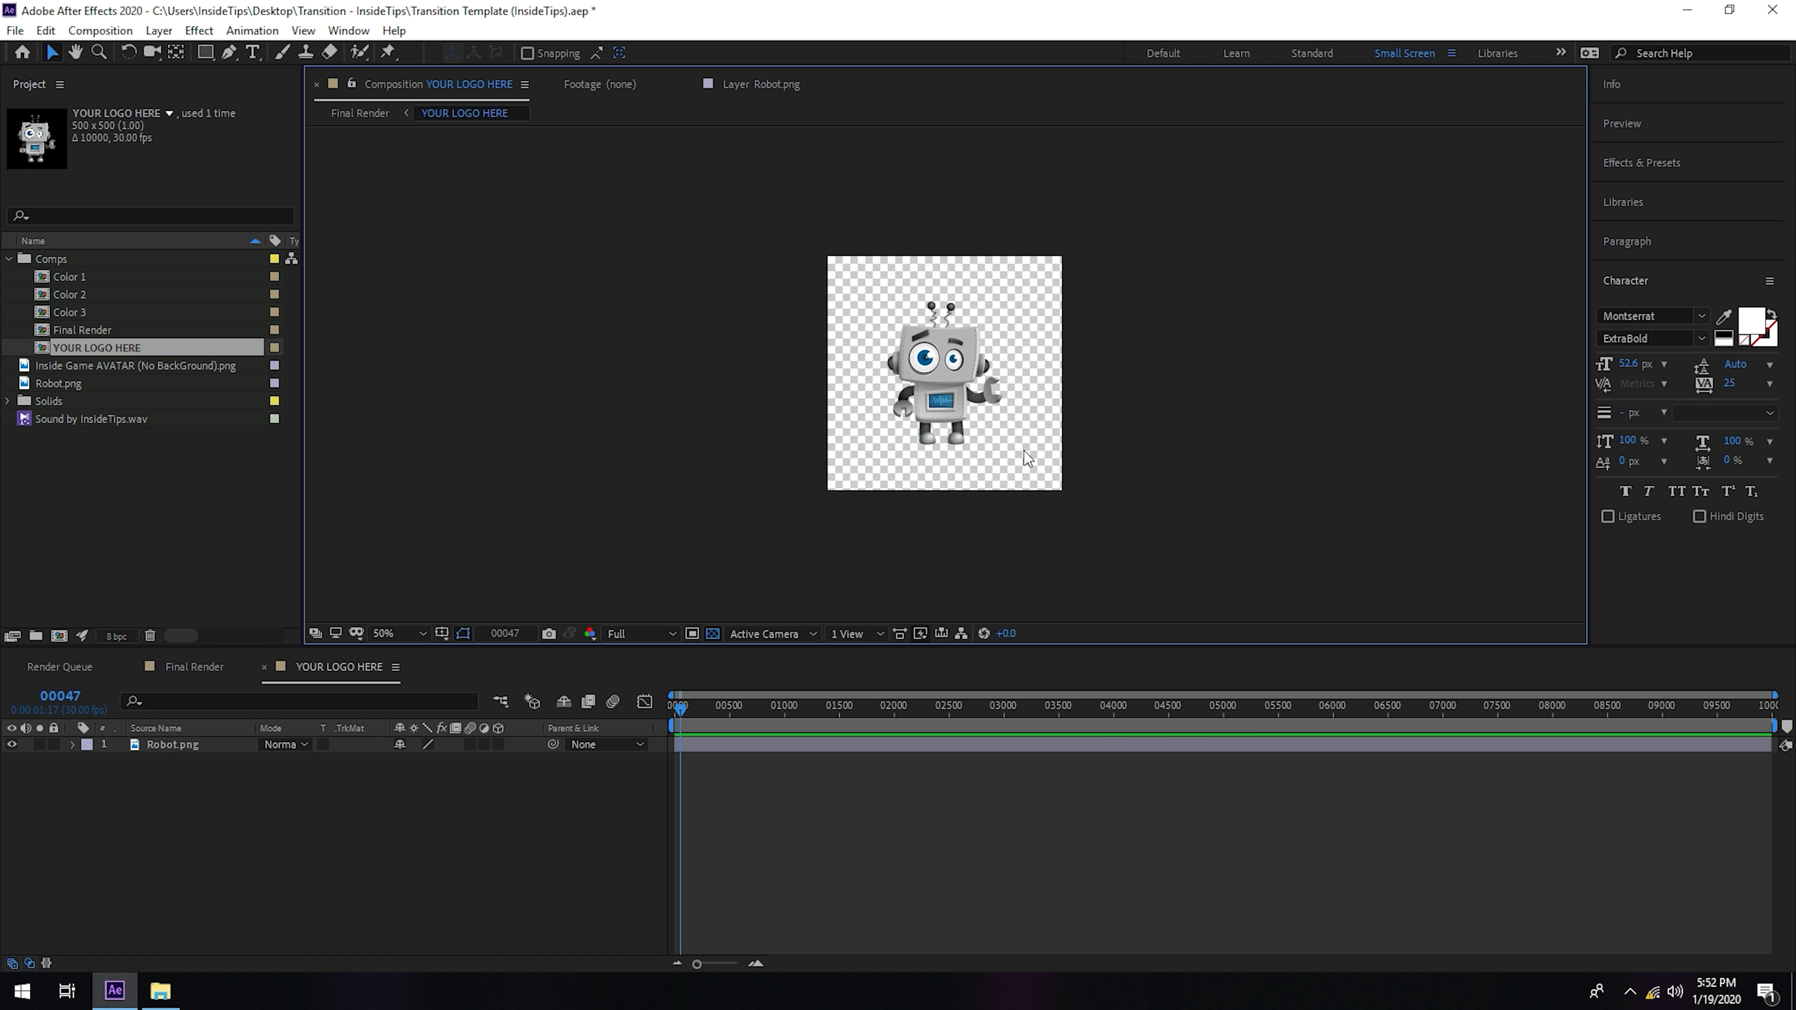
left_click(1007, 435)
left_click(1022, 451)
left_click(969, 416)
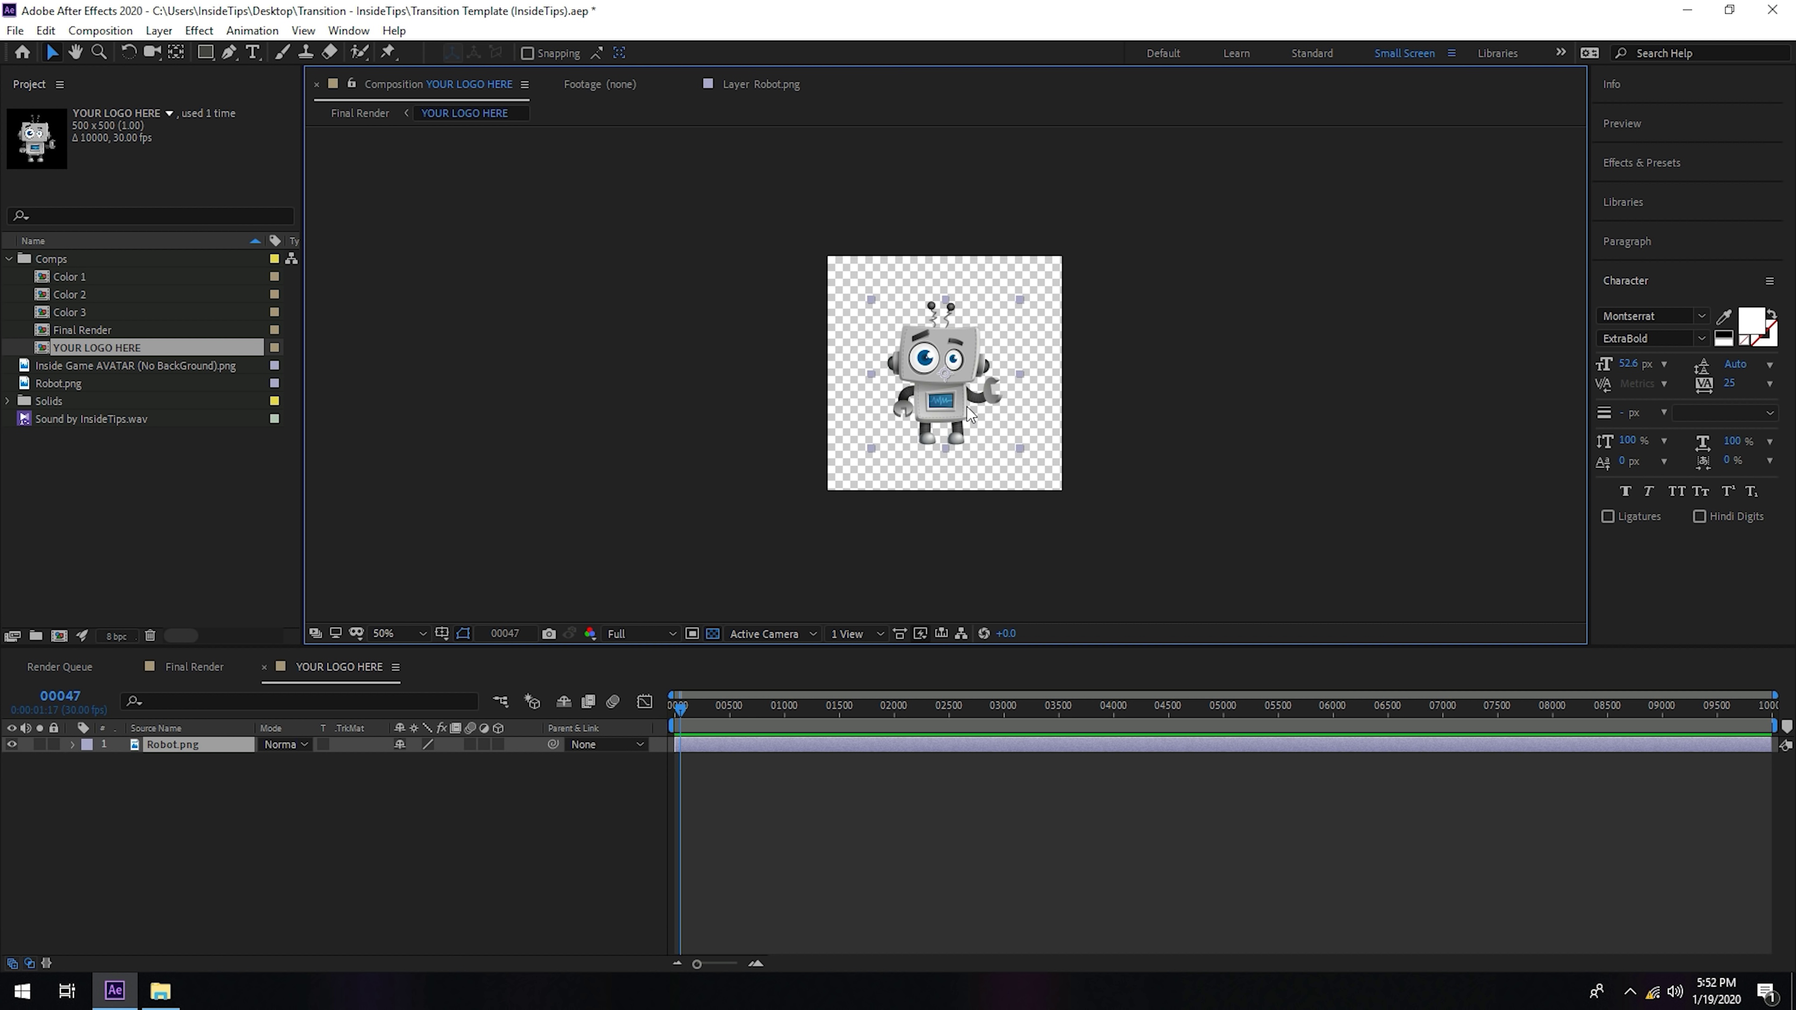
left_click_drag(1025, 448, 1043, 466)
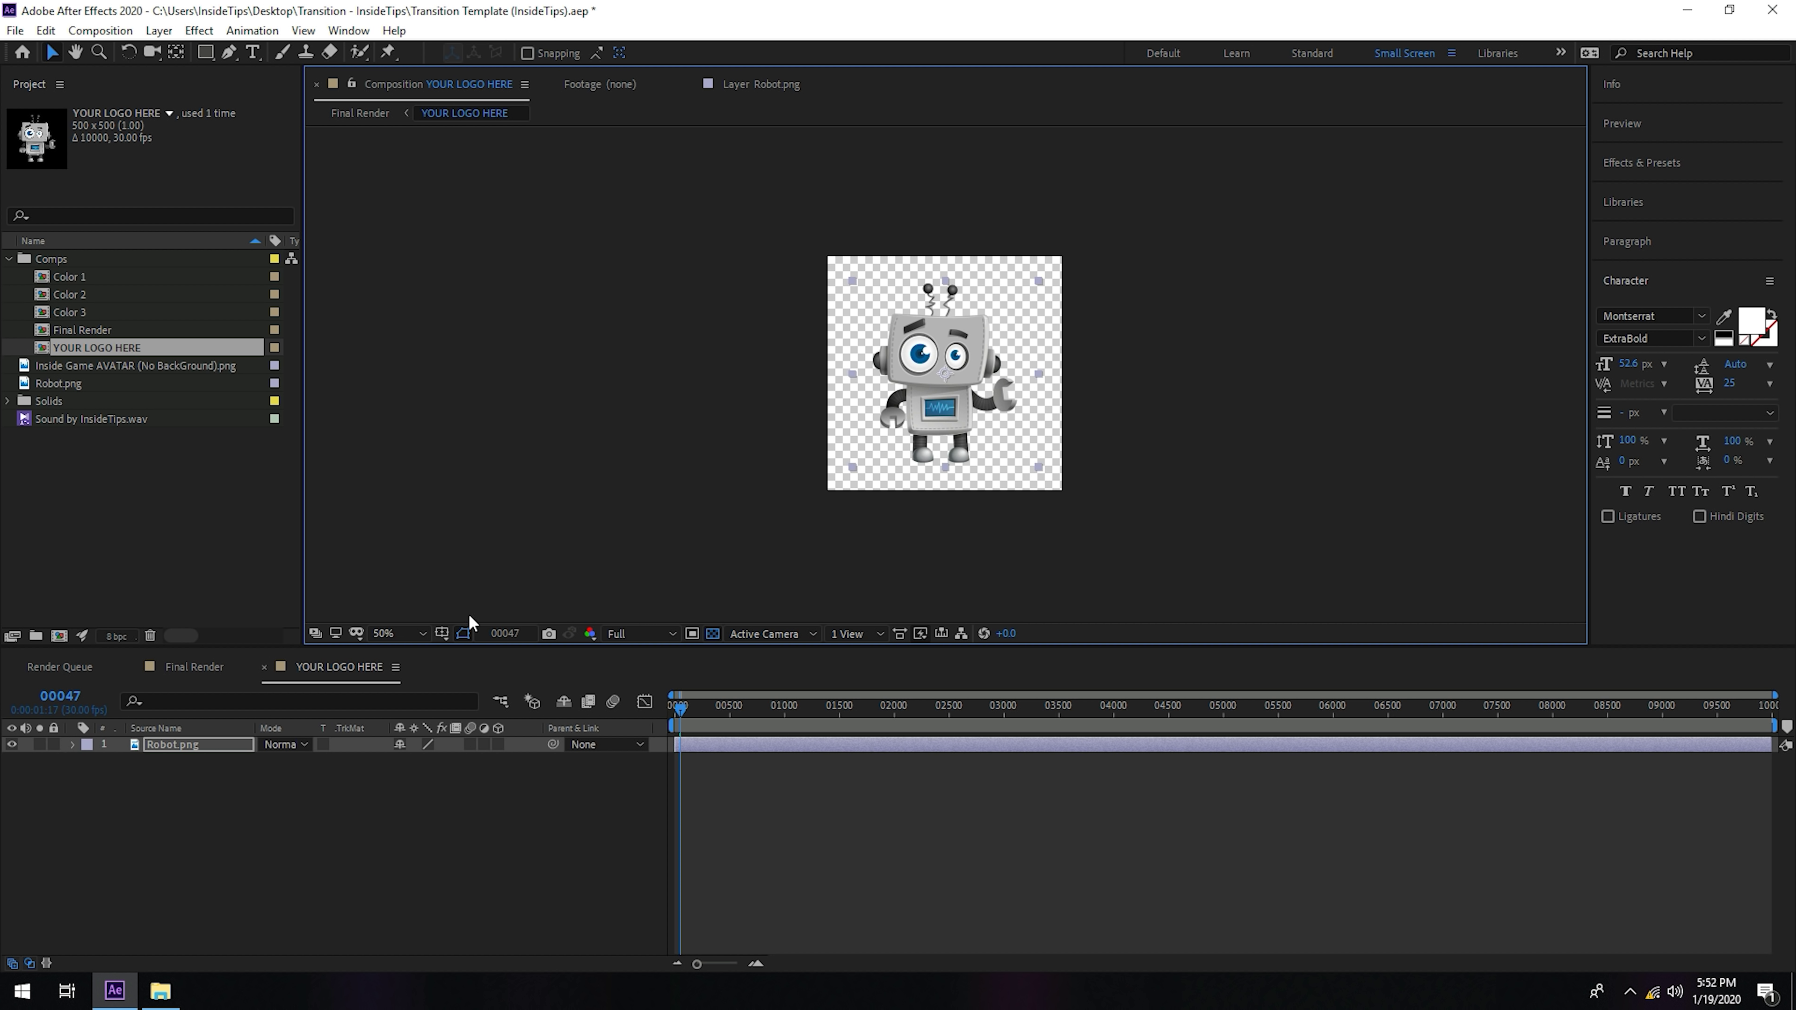
left_click(194, 666)
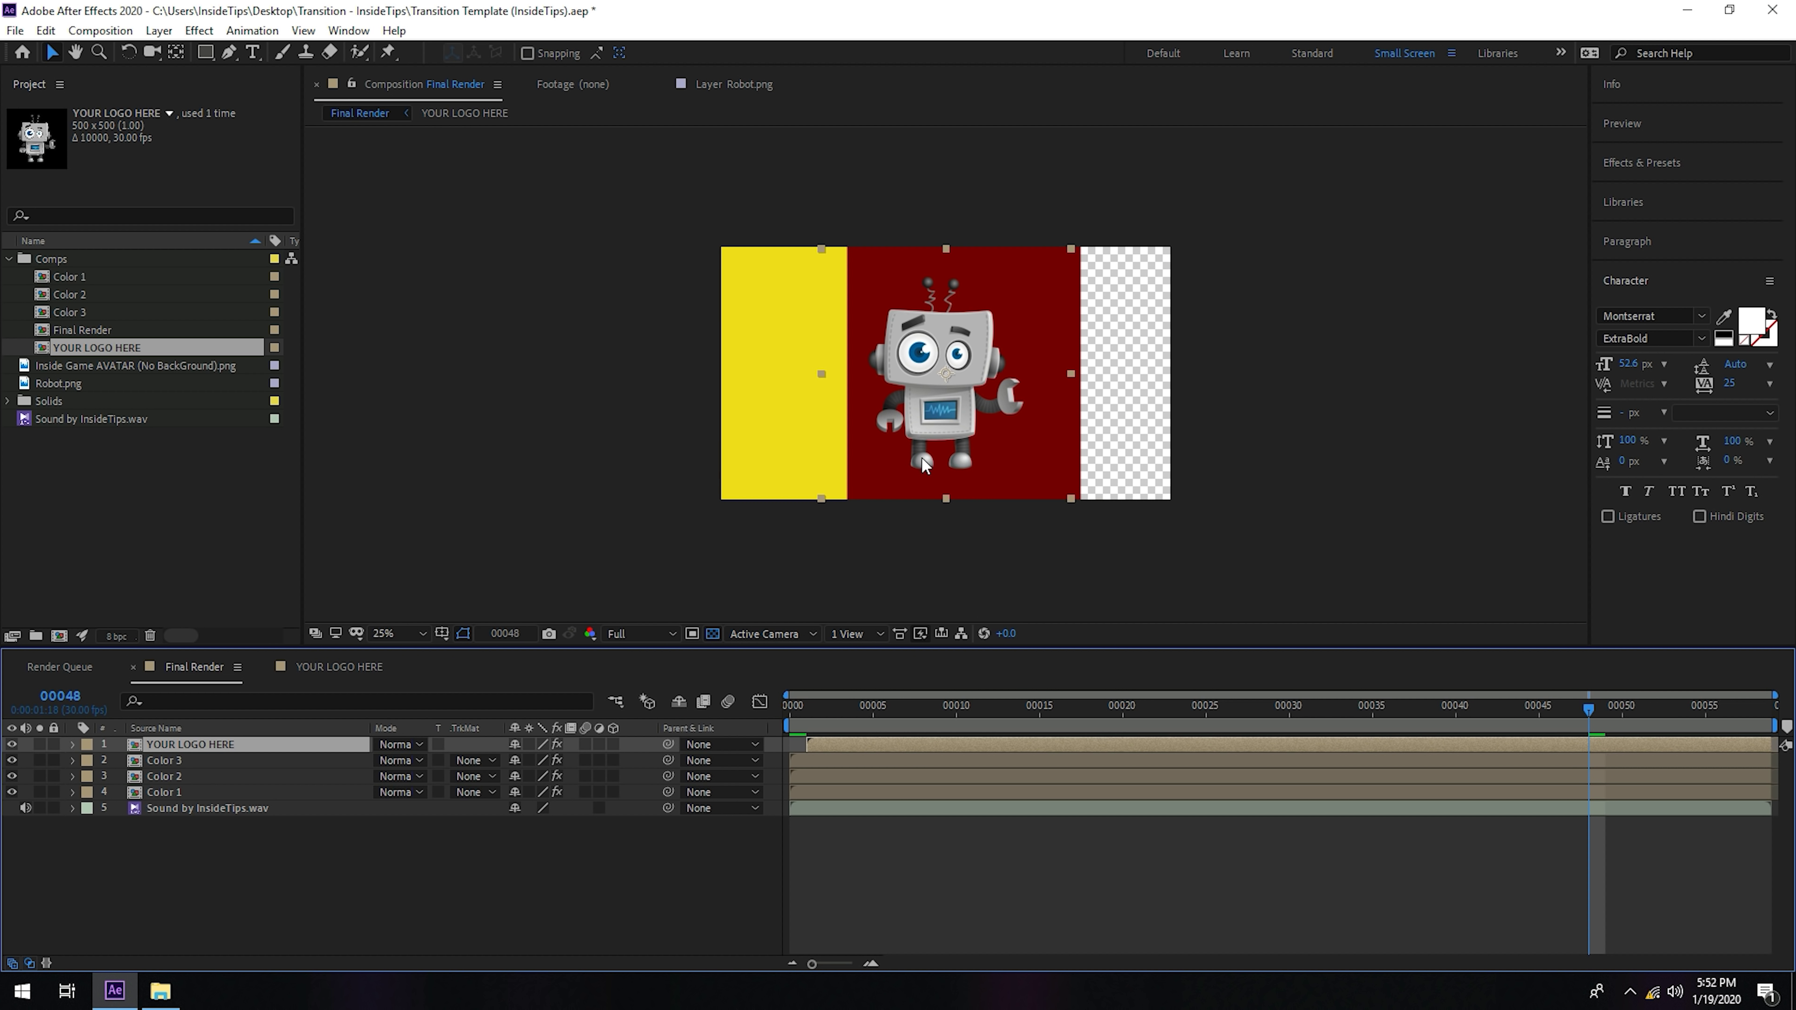
left_click(498, 917)
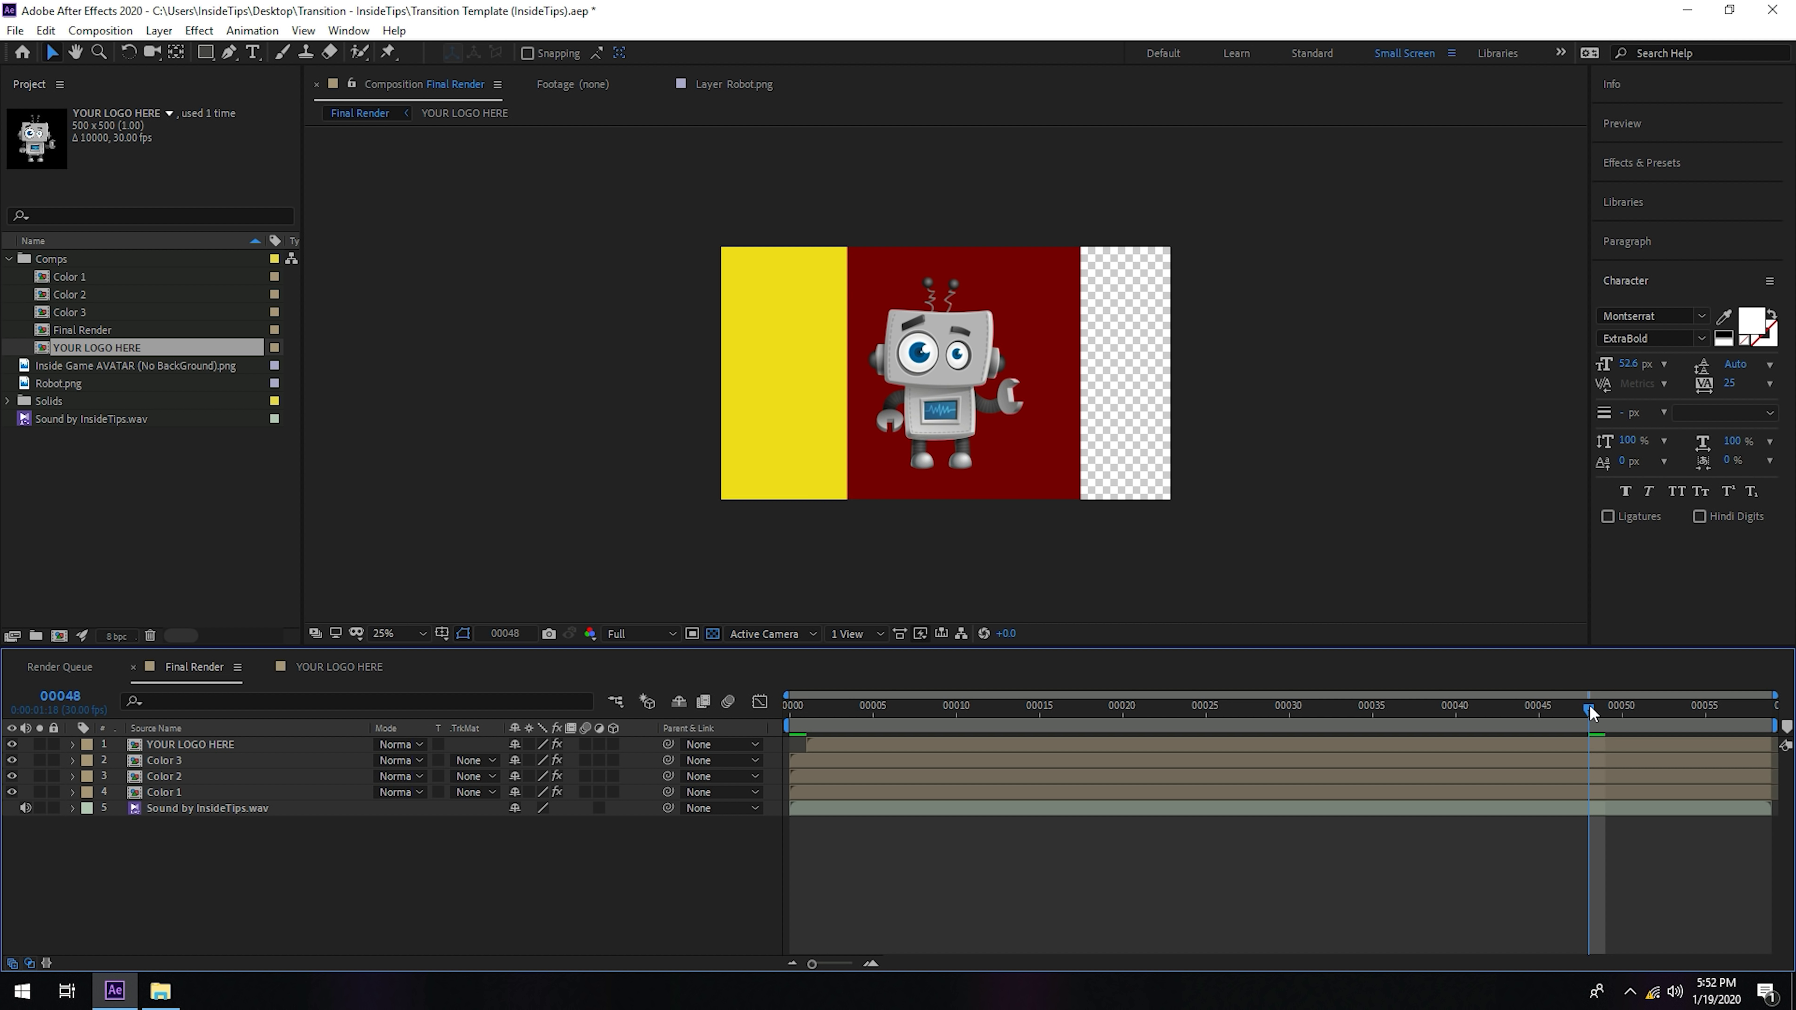
left_click_drag(1591, 713, 1486, 707)
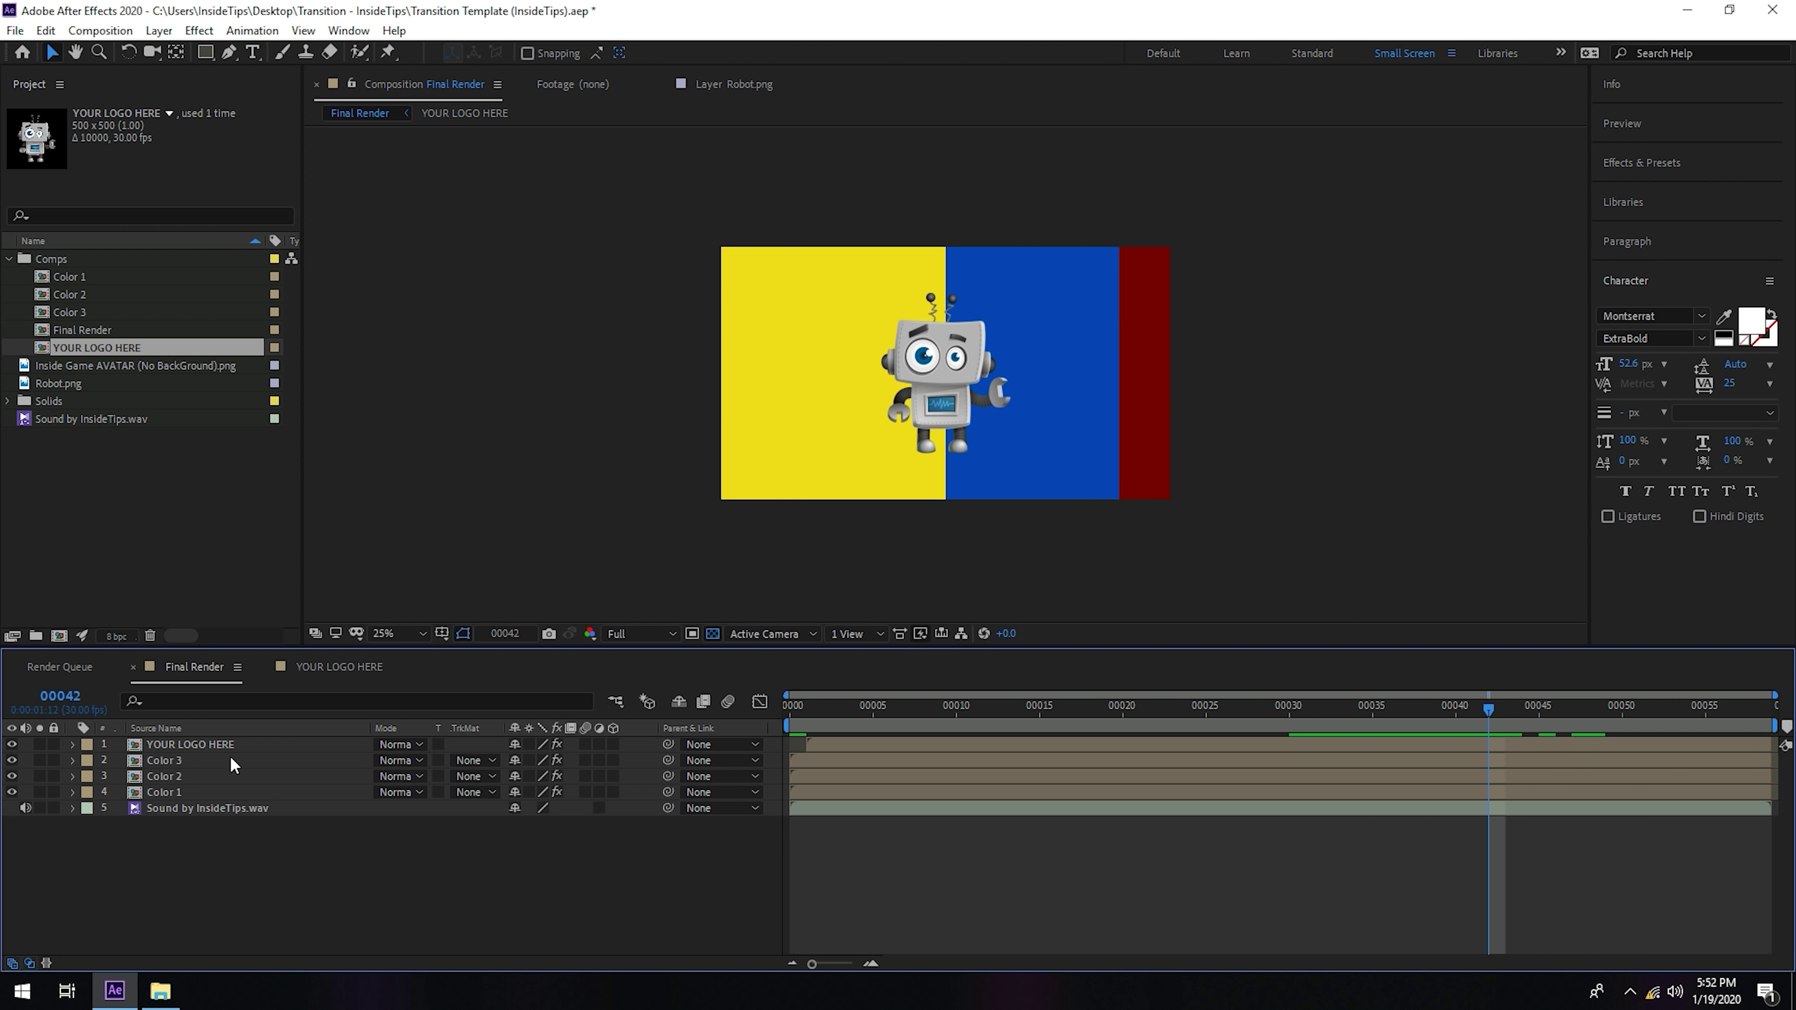
- Change the Fill effect colour of the Color 3 layer in Final Render to purple, hex 76006F
left_click(72, 760)
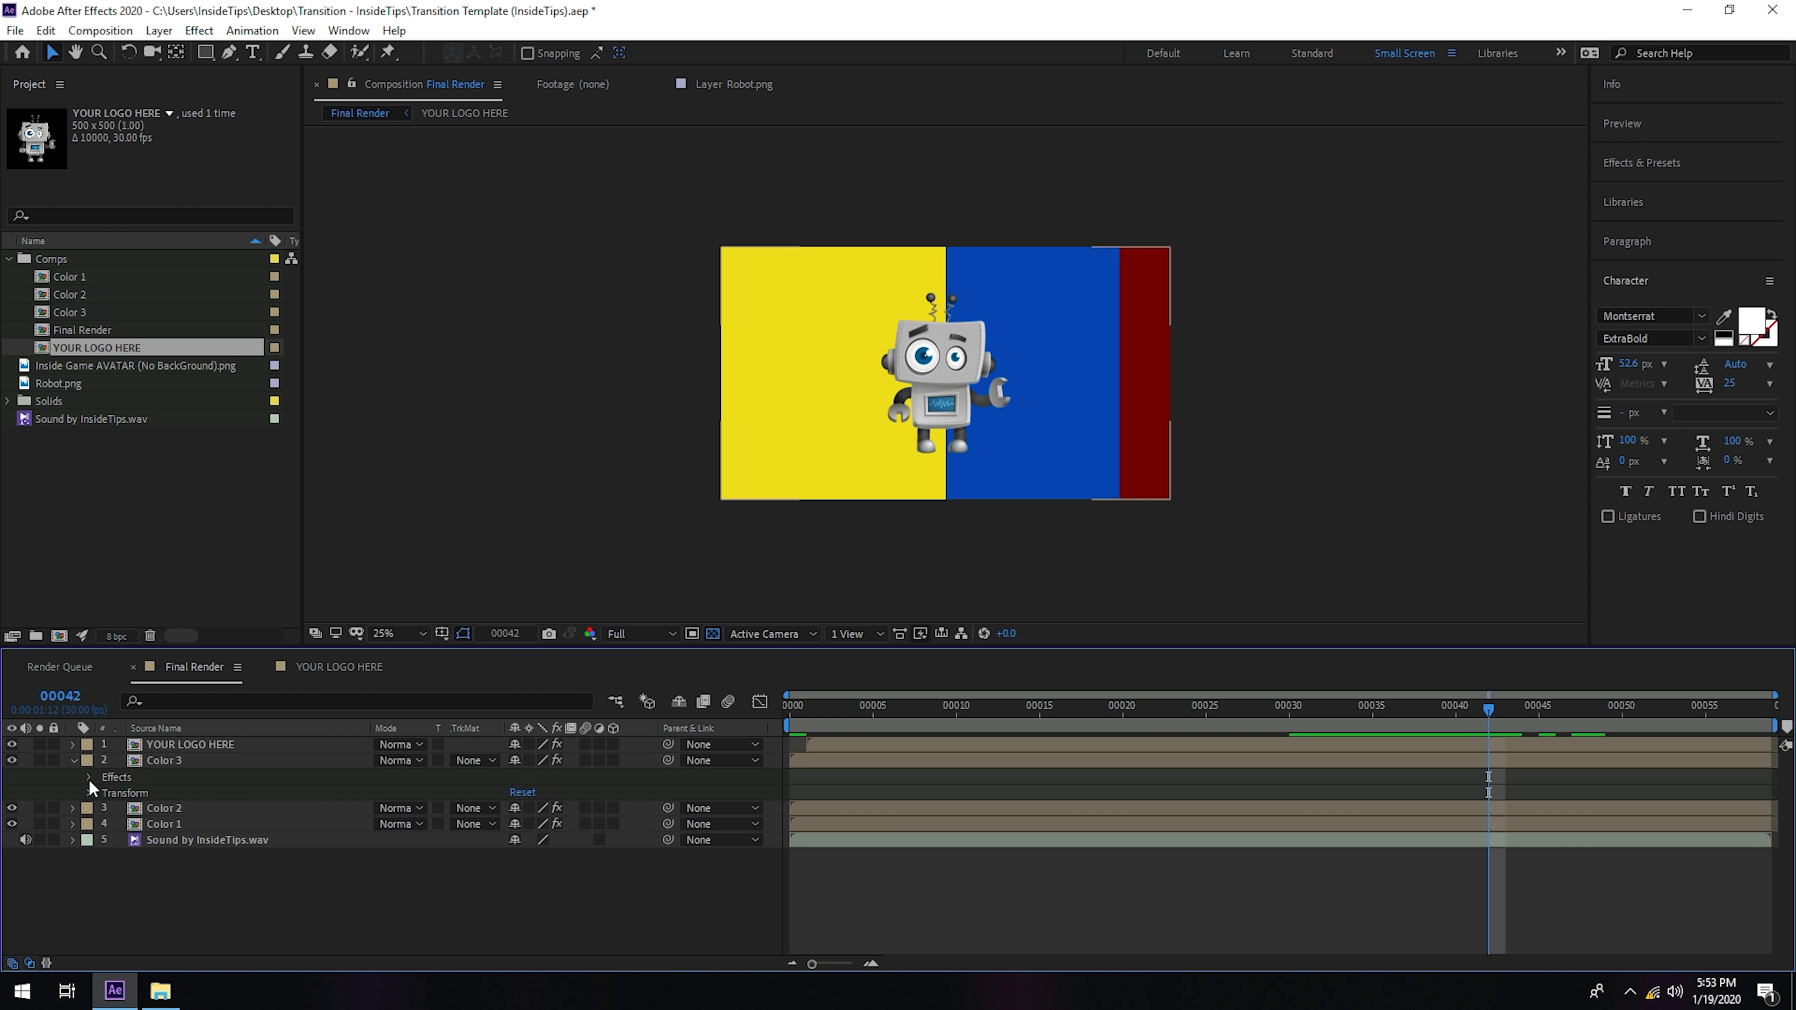
left_click(89, 777)
left_click(105, 792)
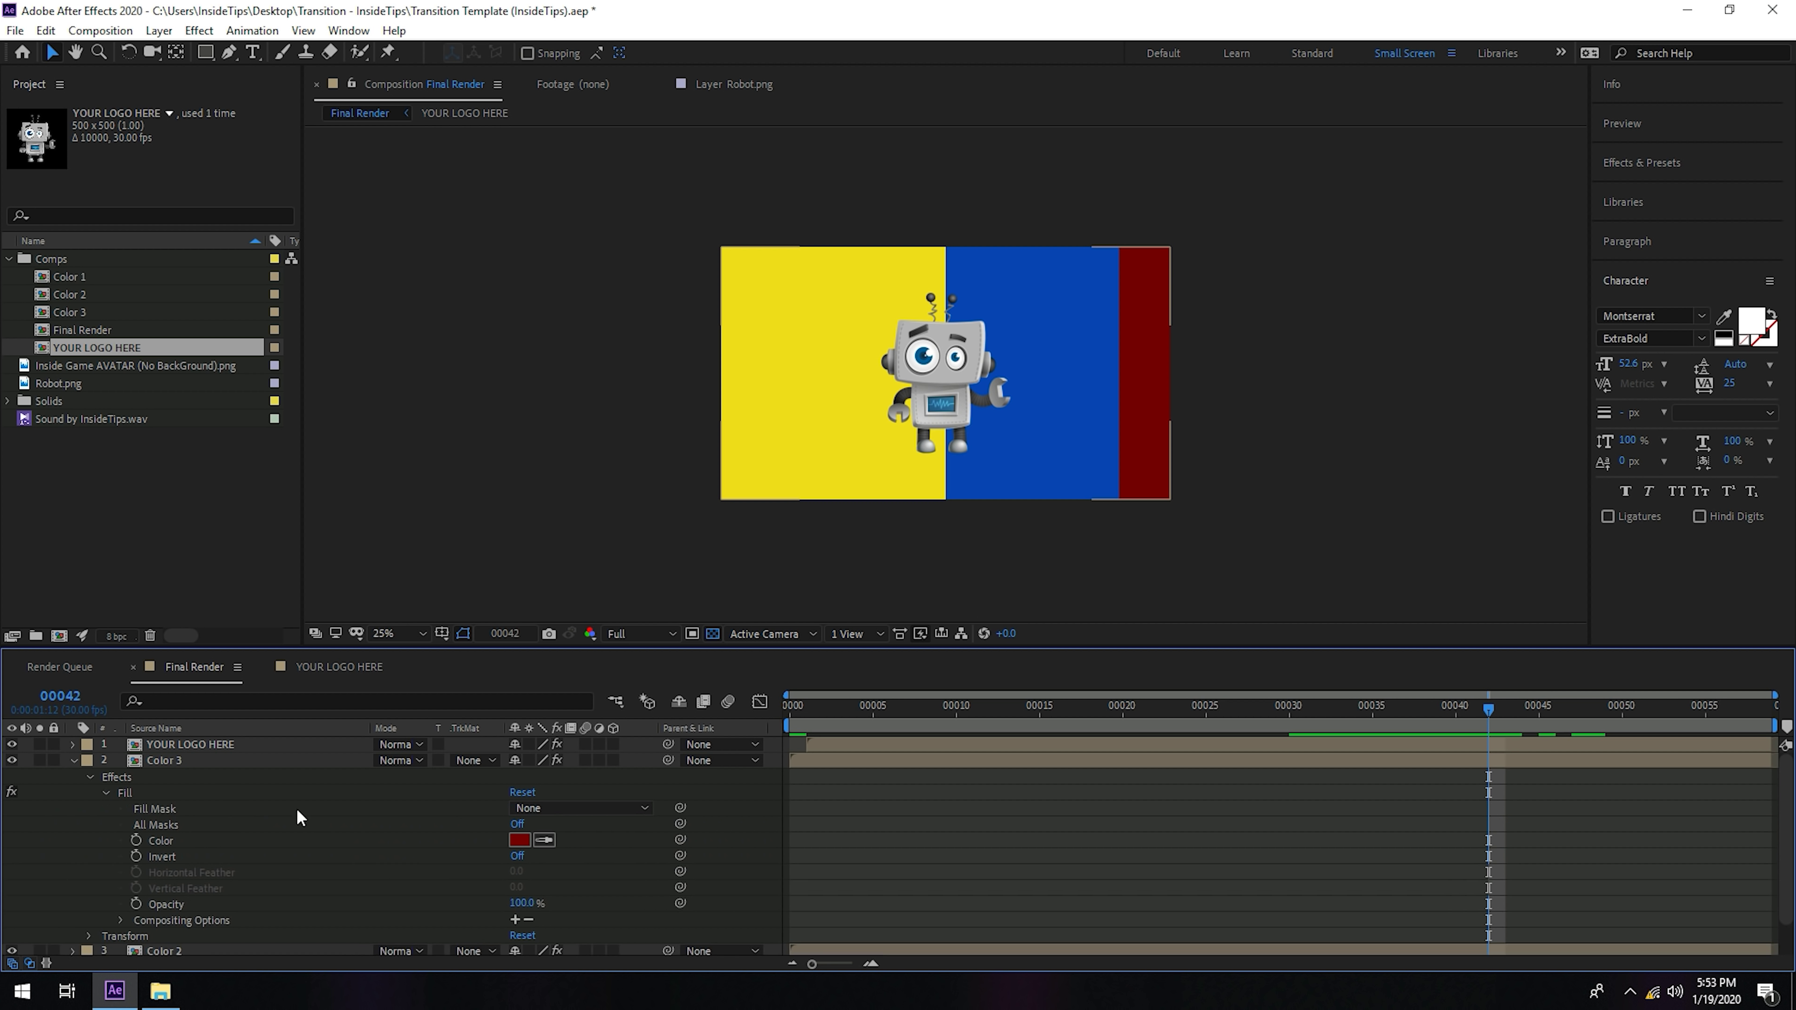
left_click(519, 840)
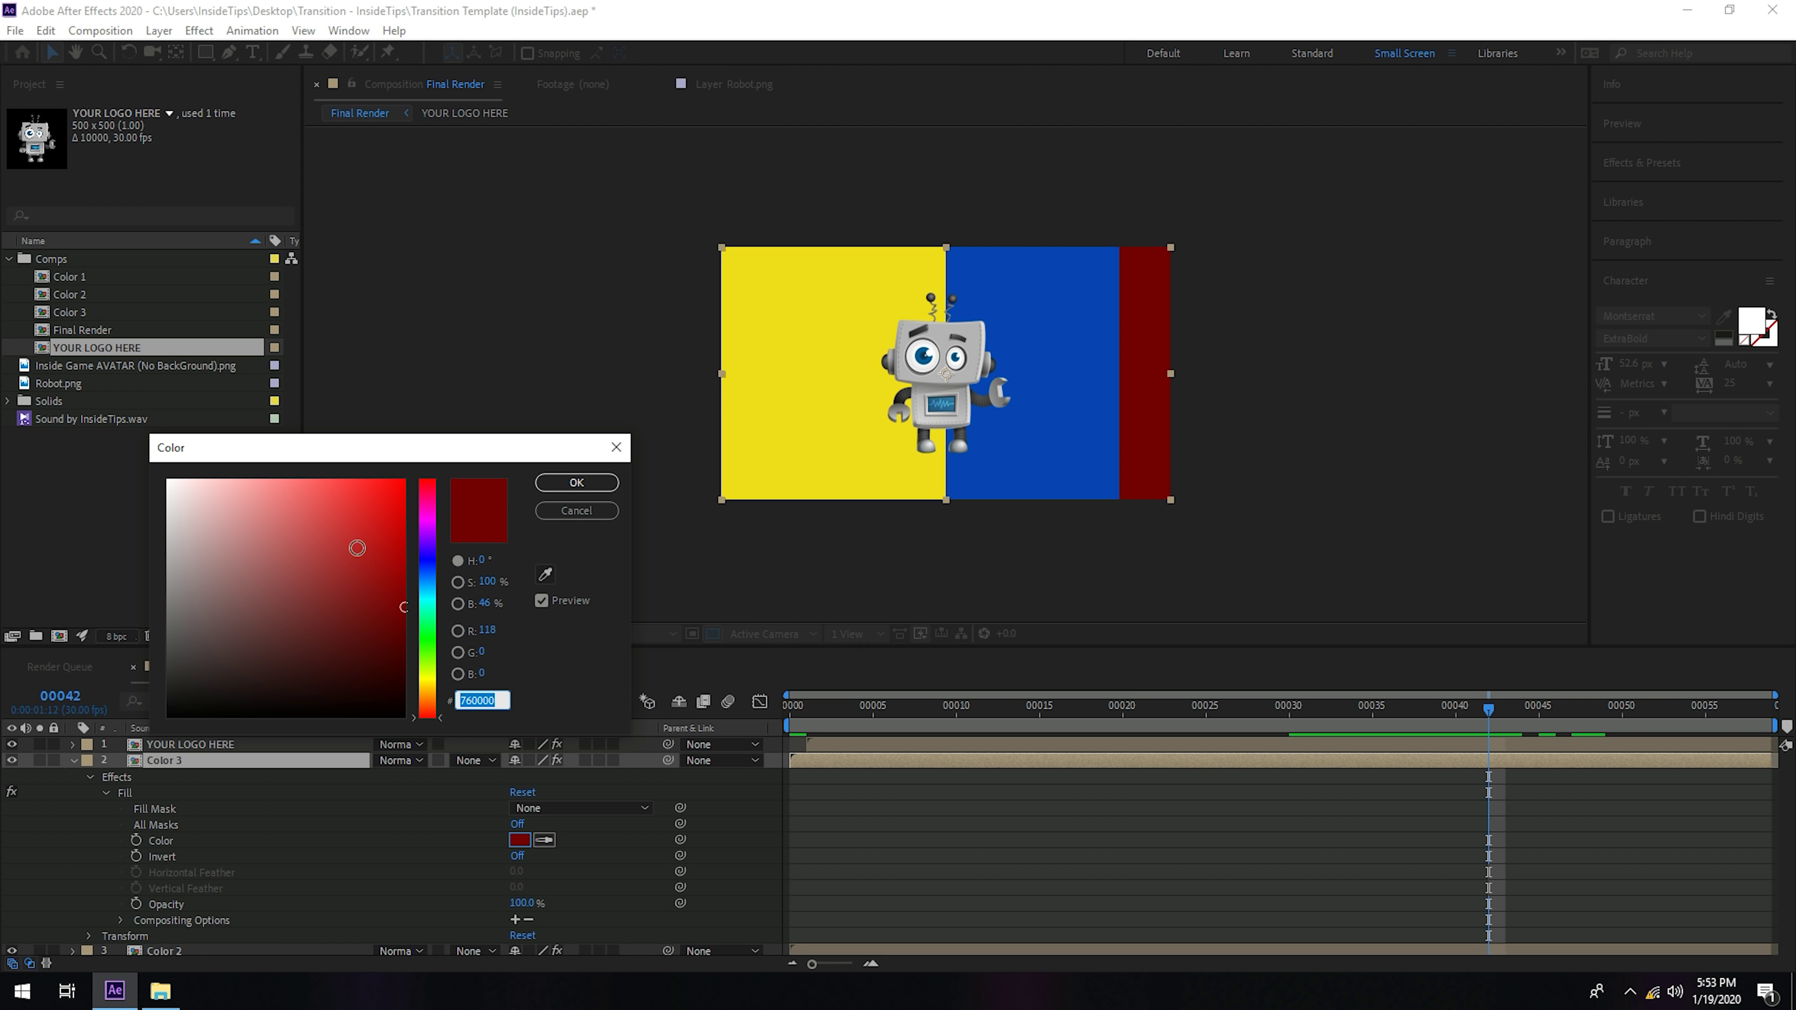
left_click(431, 515)
left_click_drag(439, 529, 448, 522)
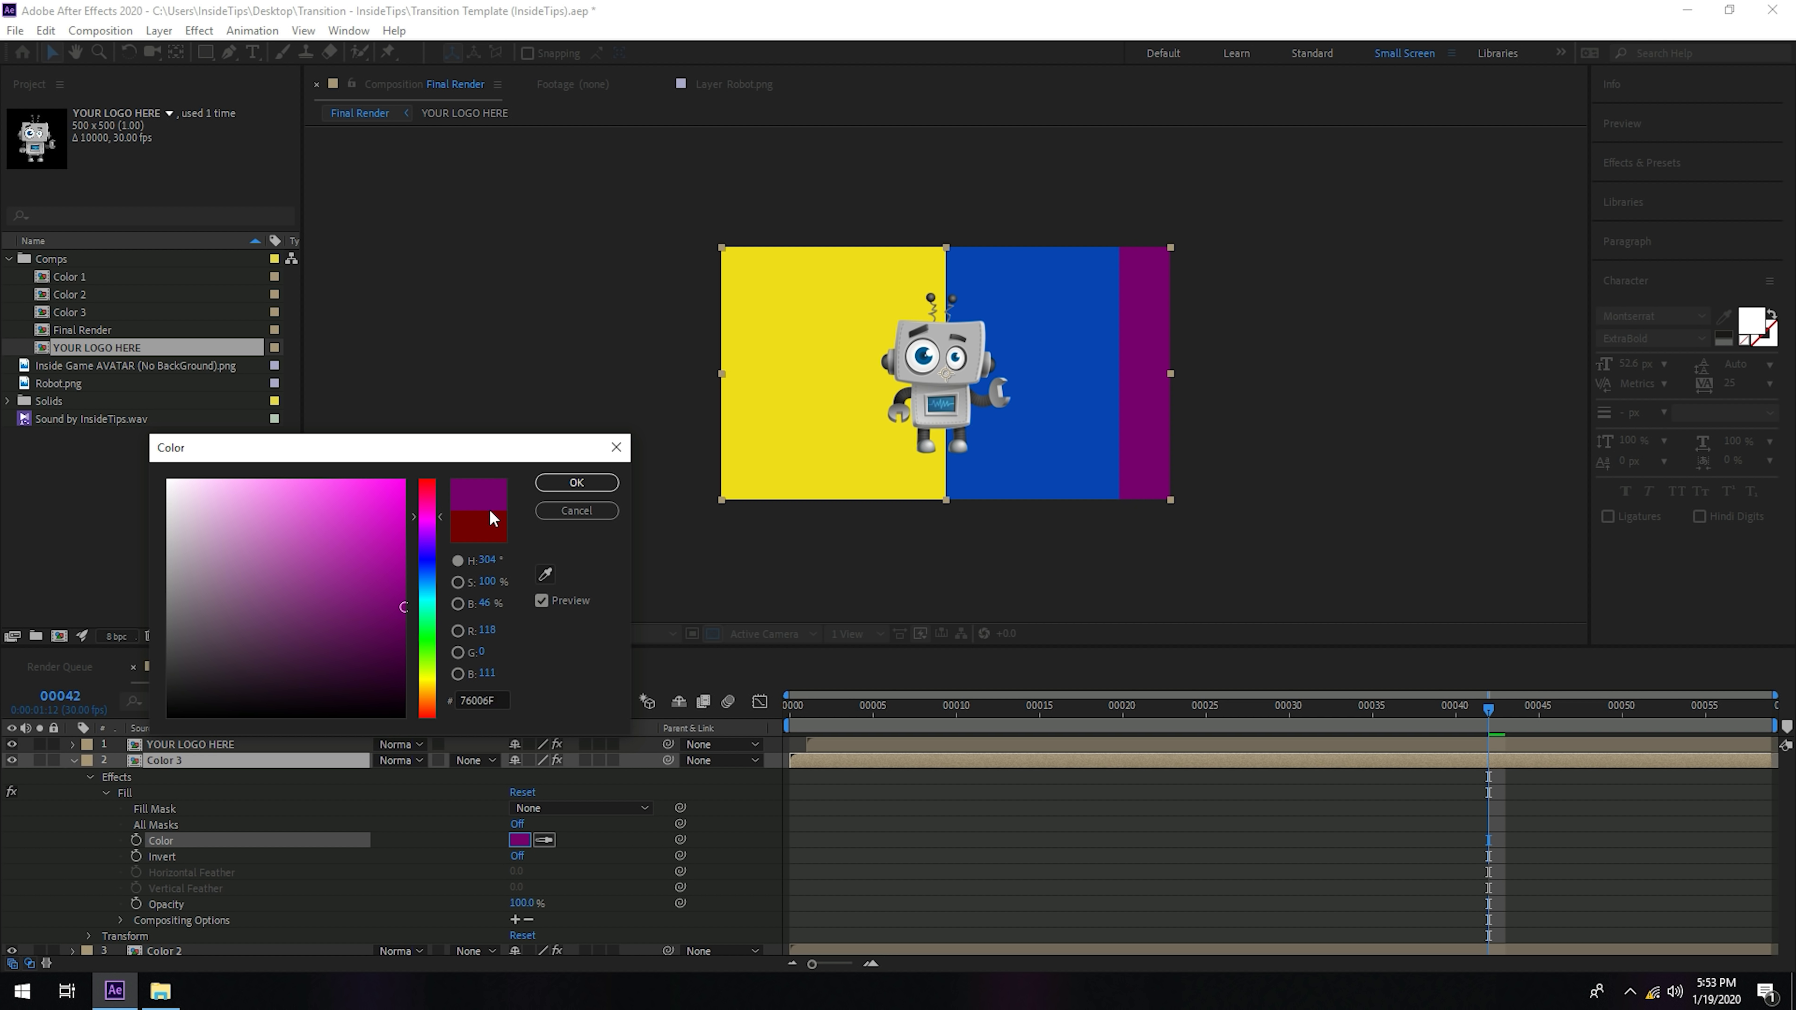
left_click(576, 483)
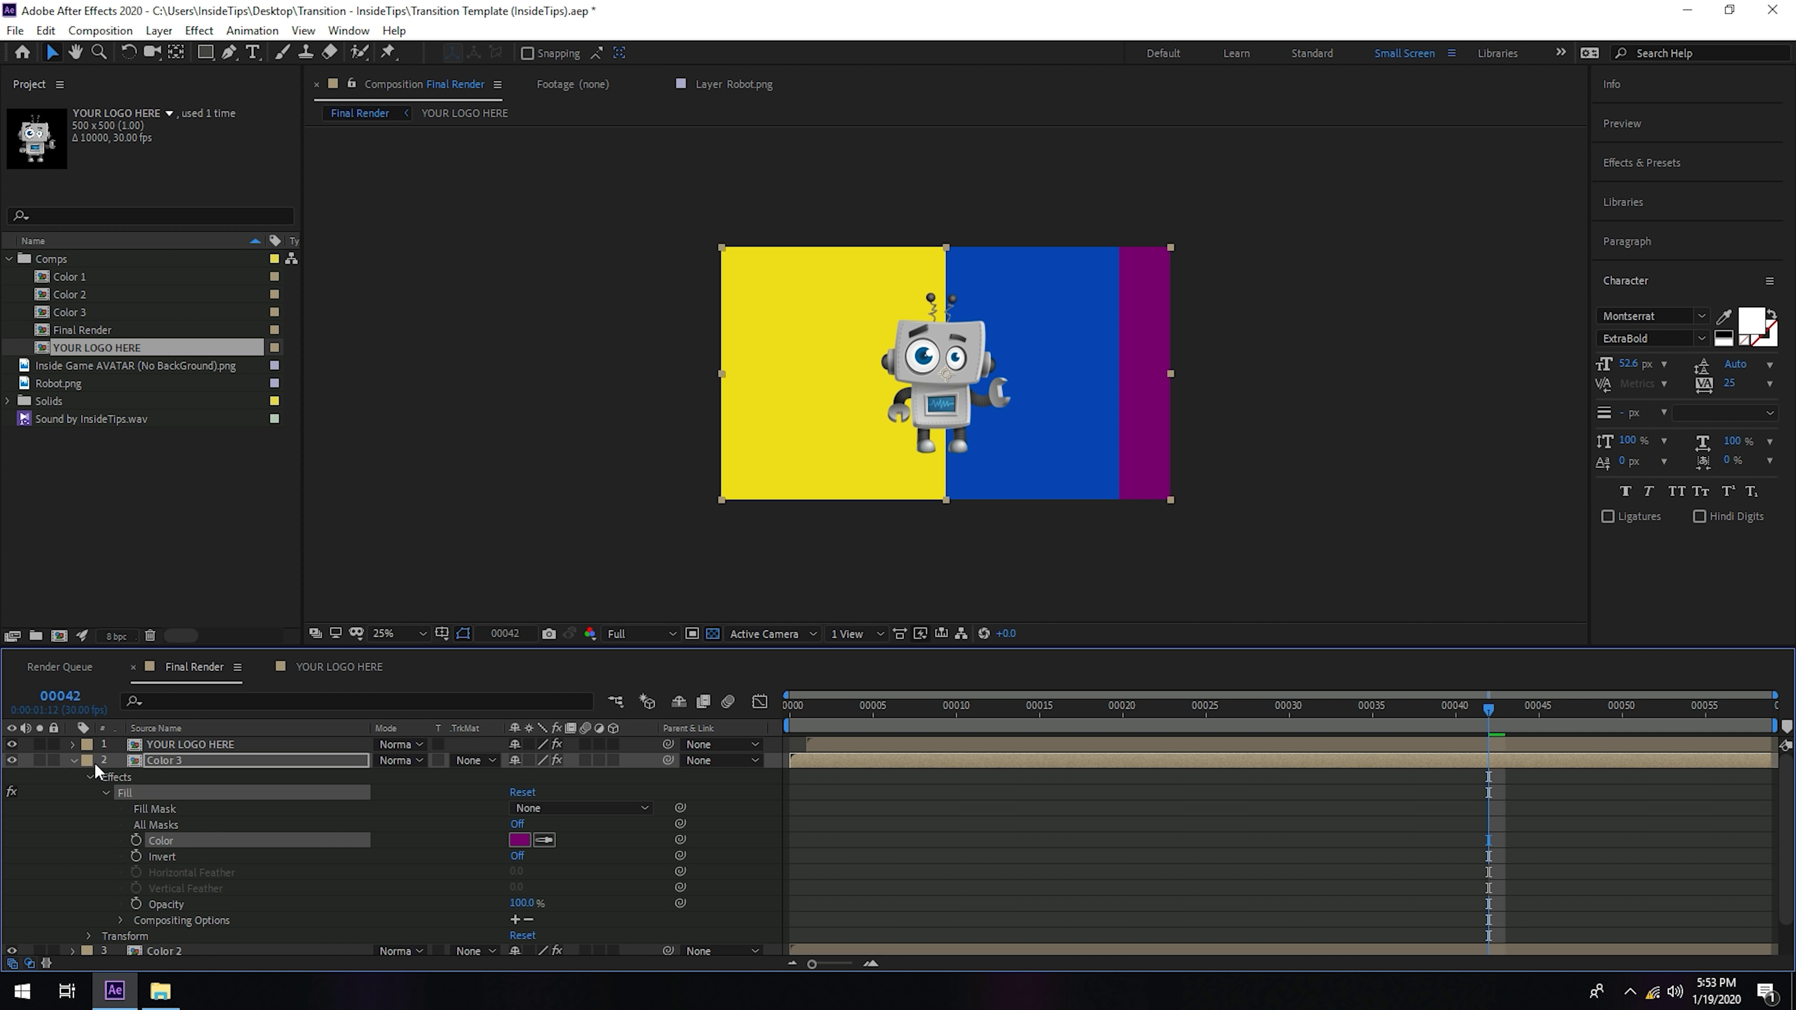
left_click(91, 776)
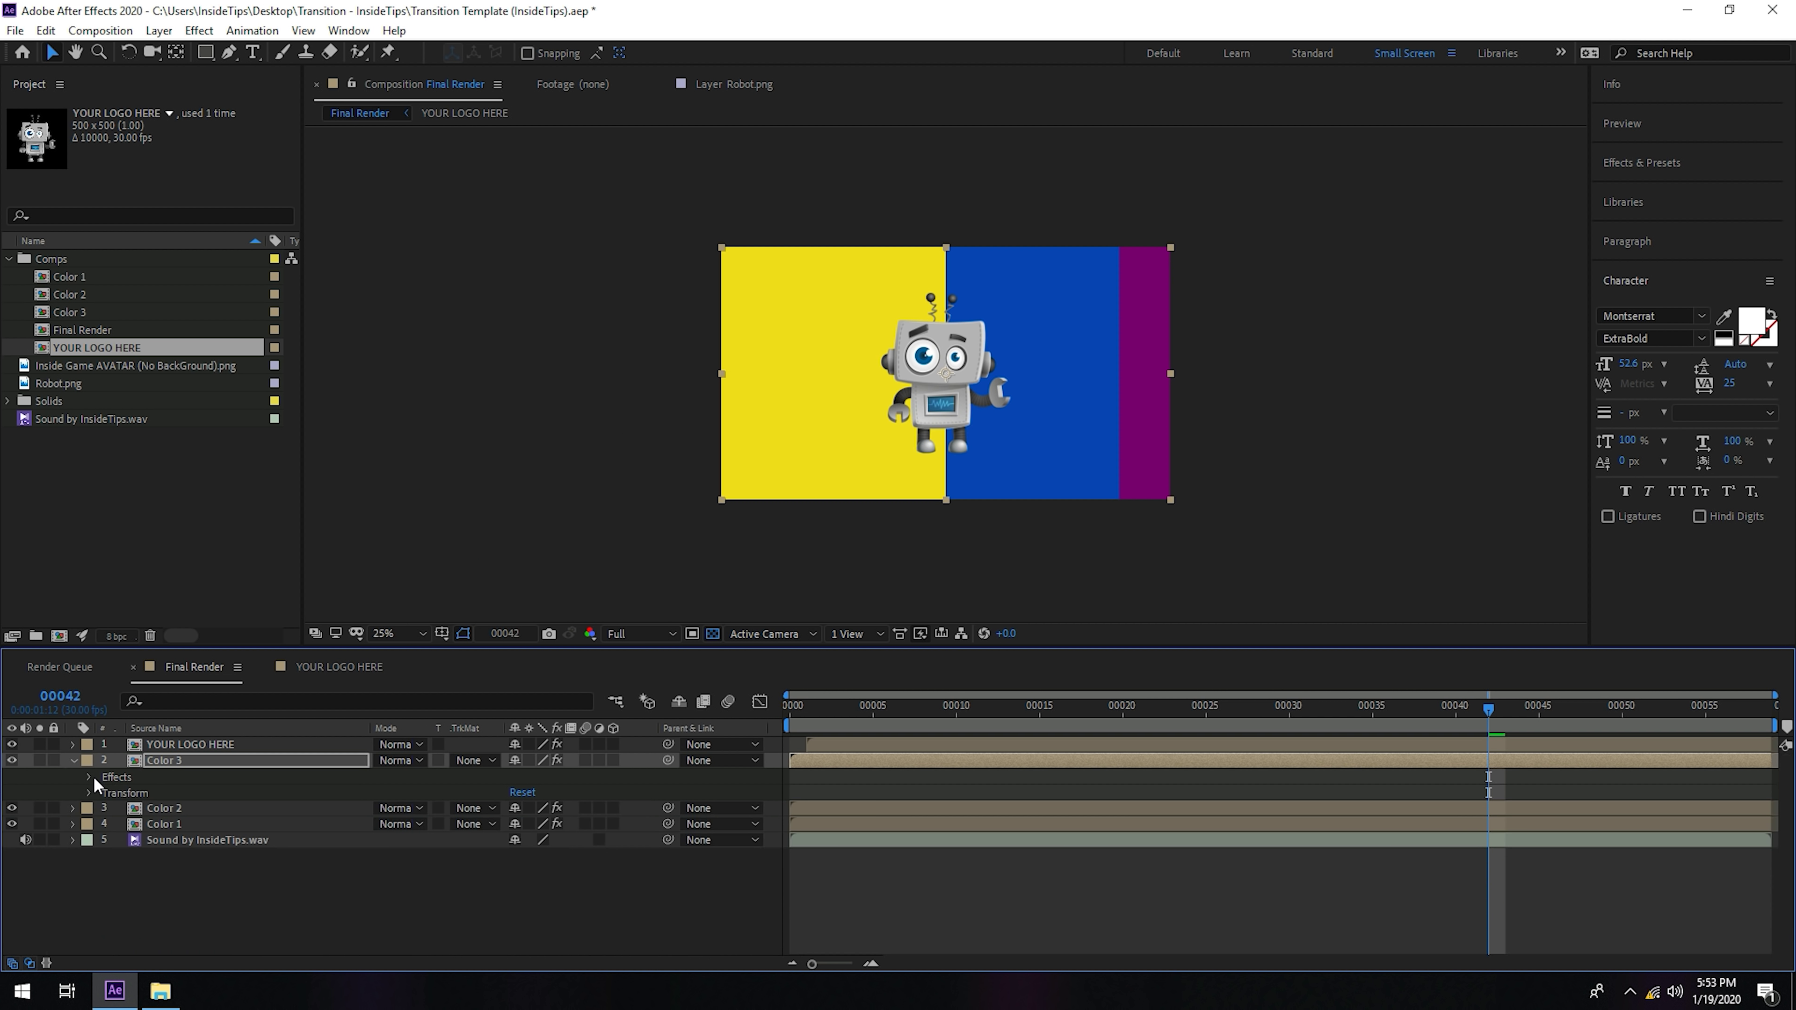
- Reveal the Fill effect settings of the Color 2 layer
left_click(72, 807)
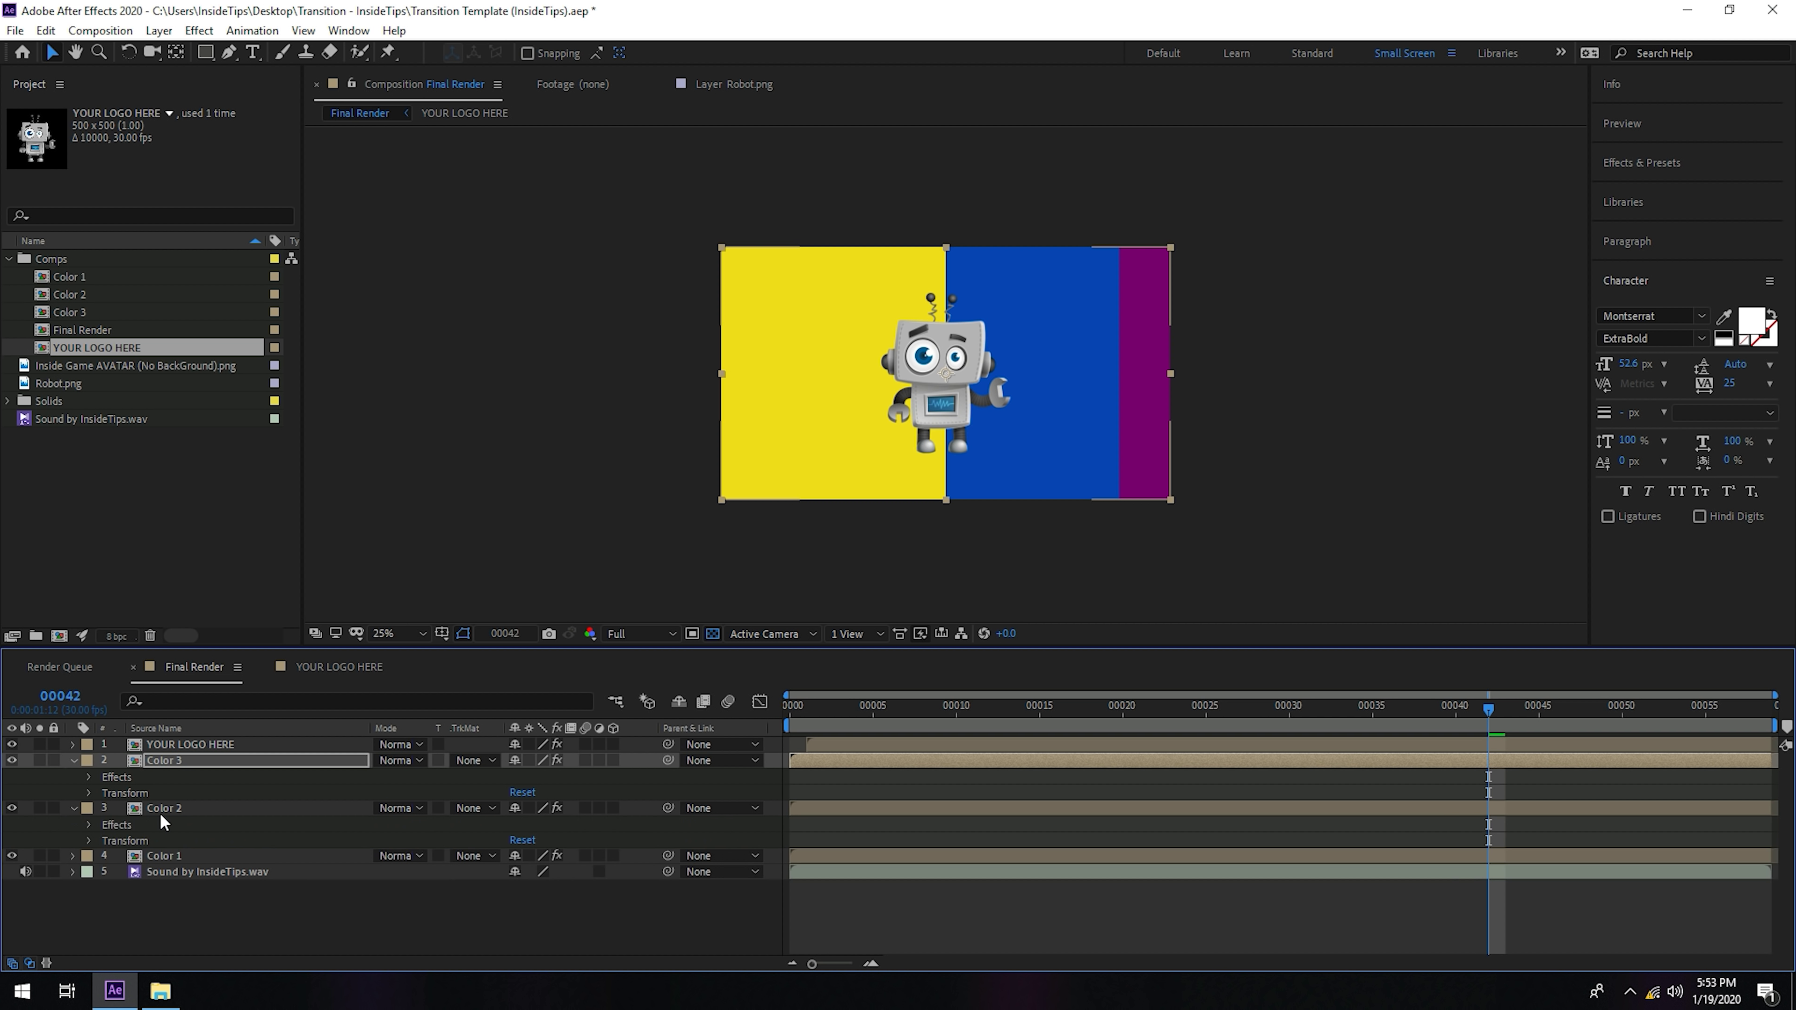
left_click(87, 822)
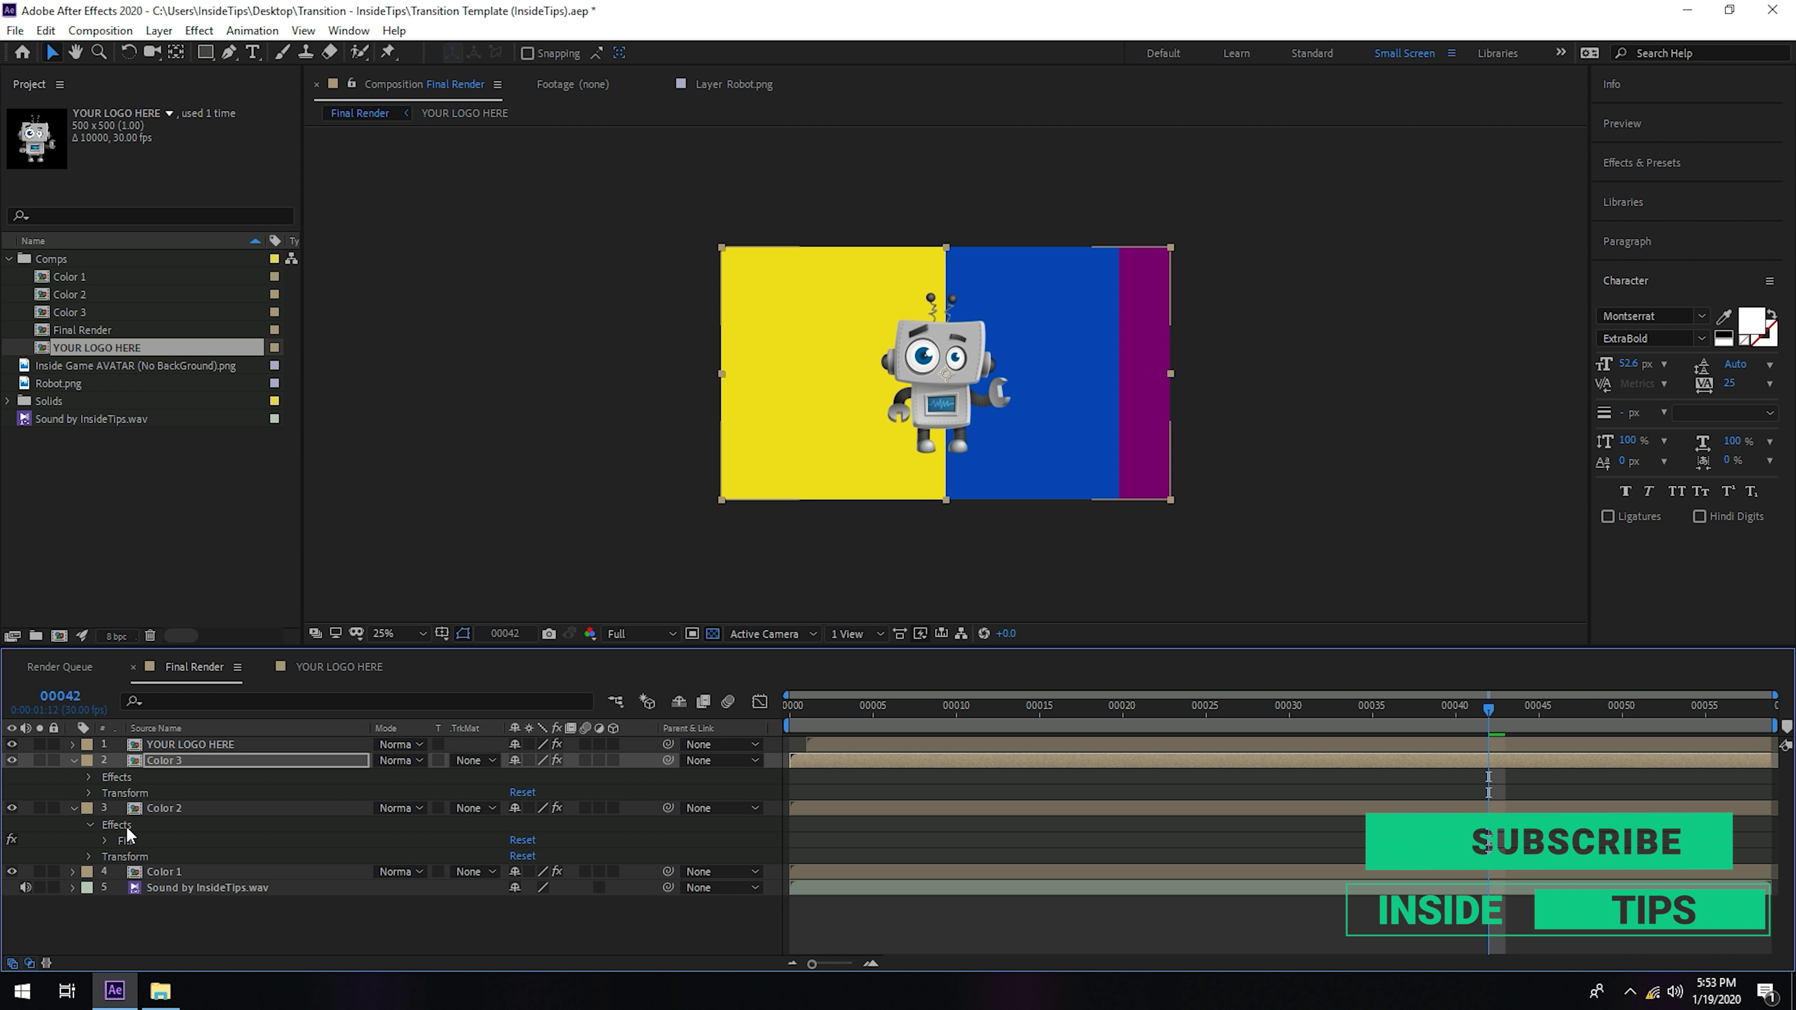
left_click(103, 840)
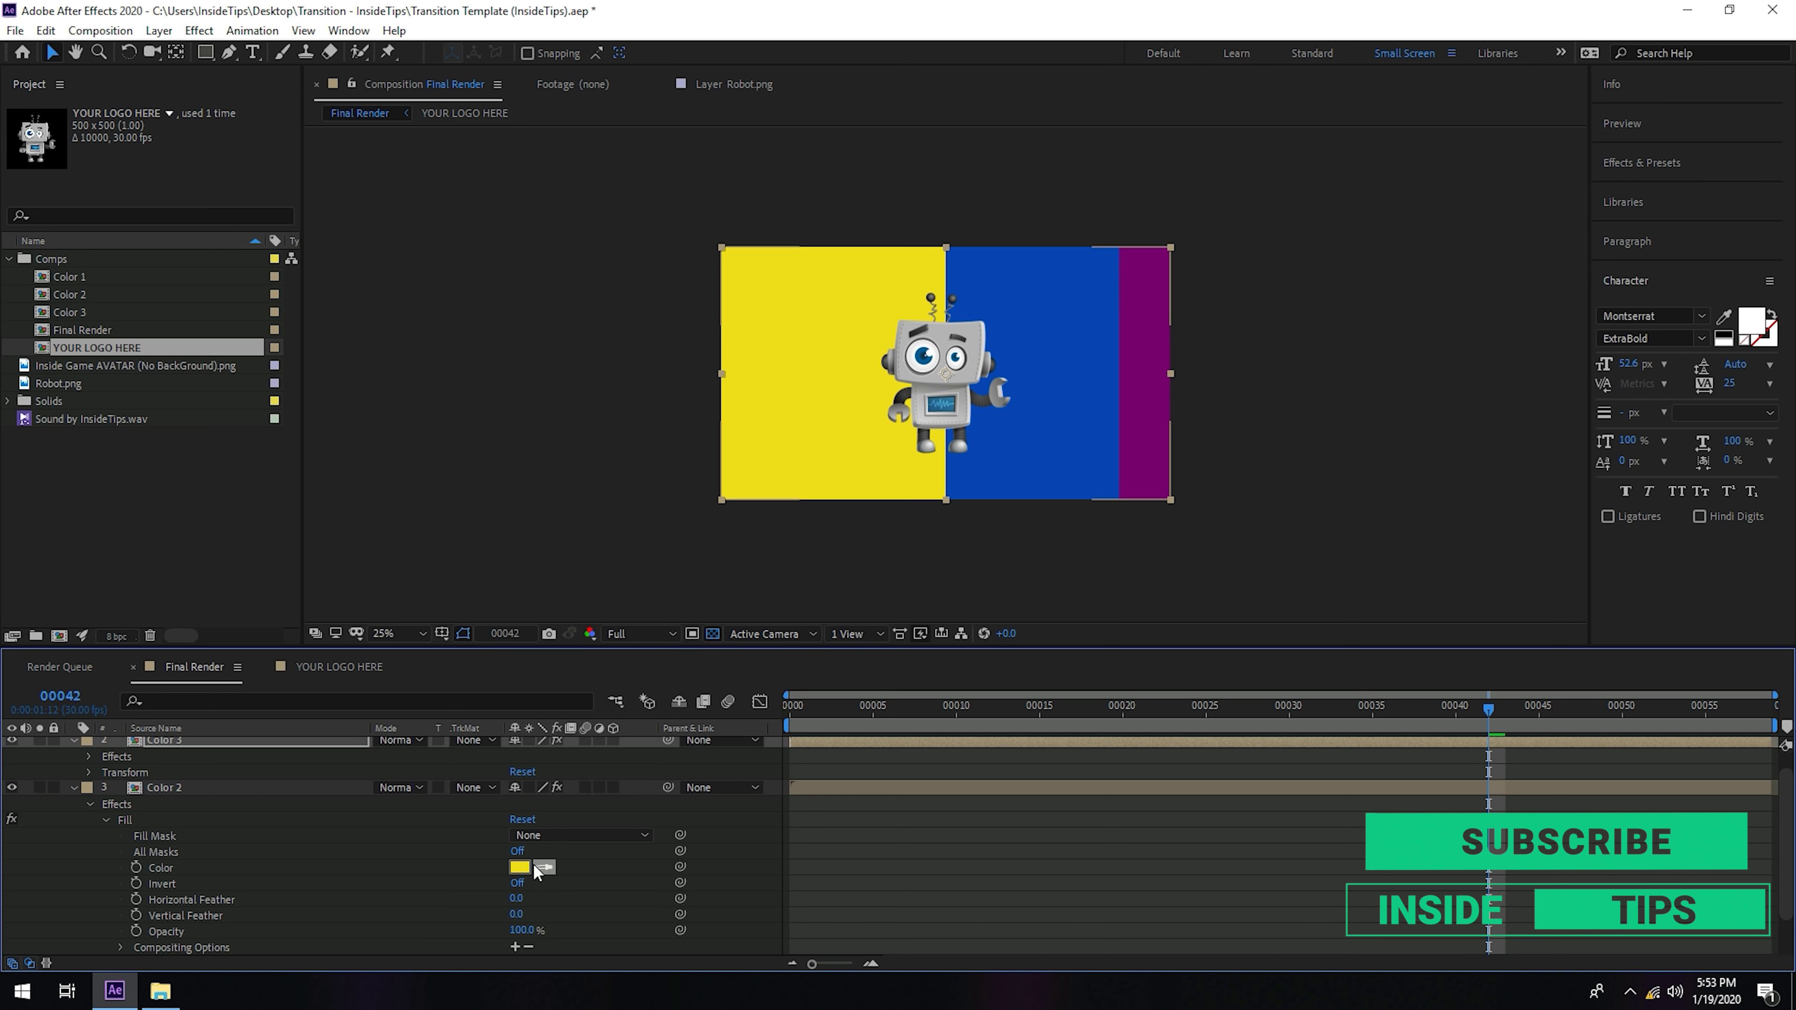
left_click(520, 866)
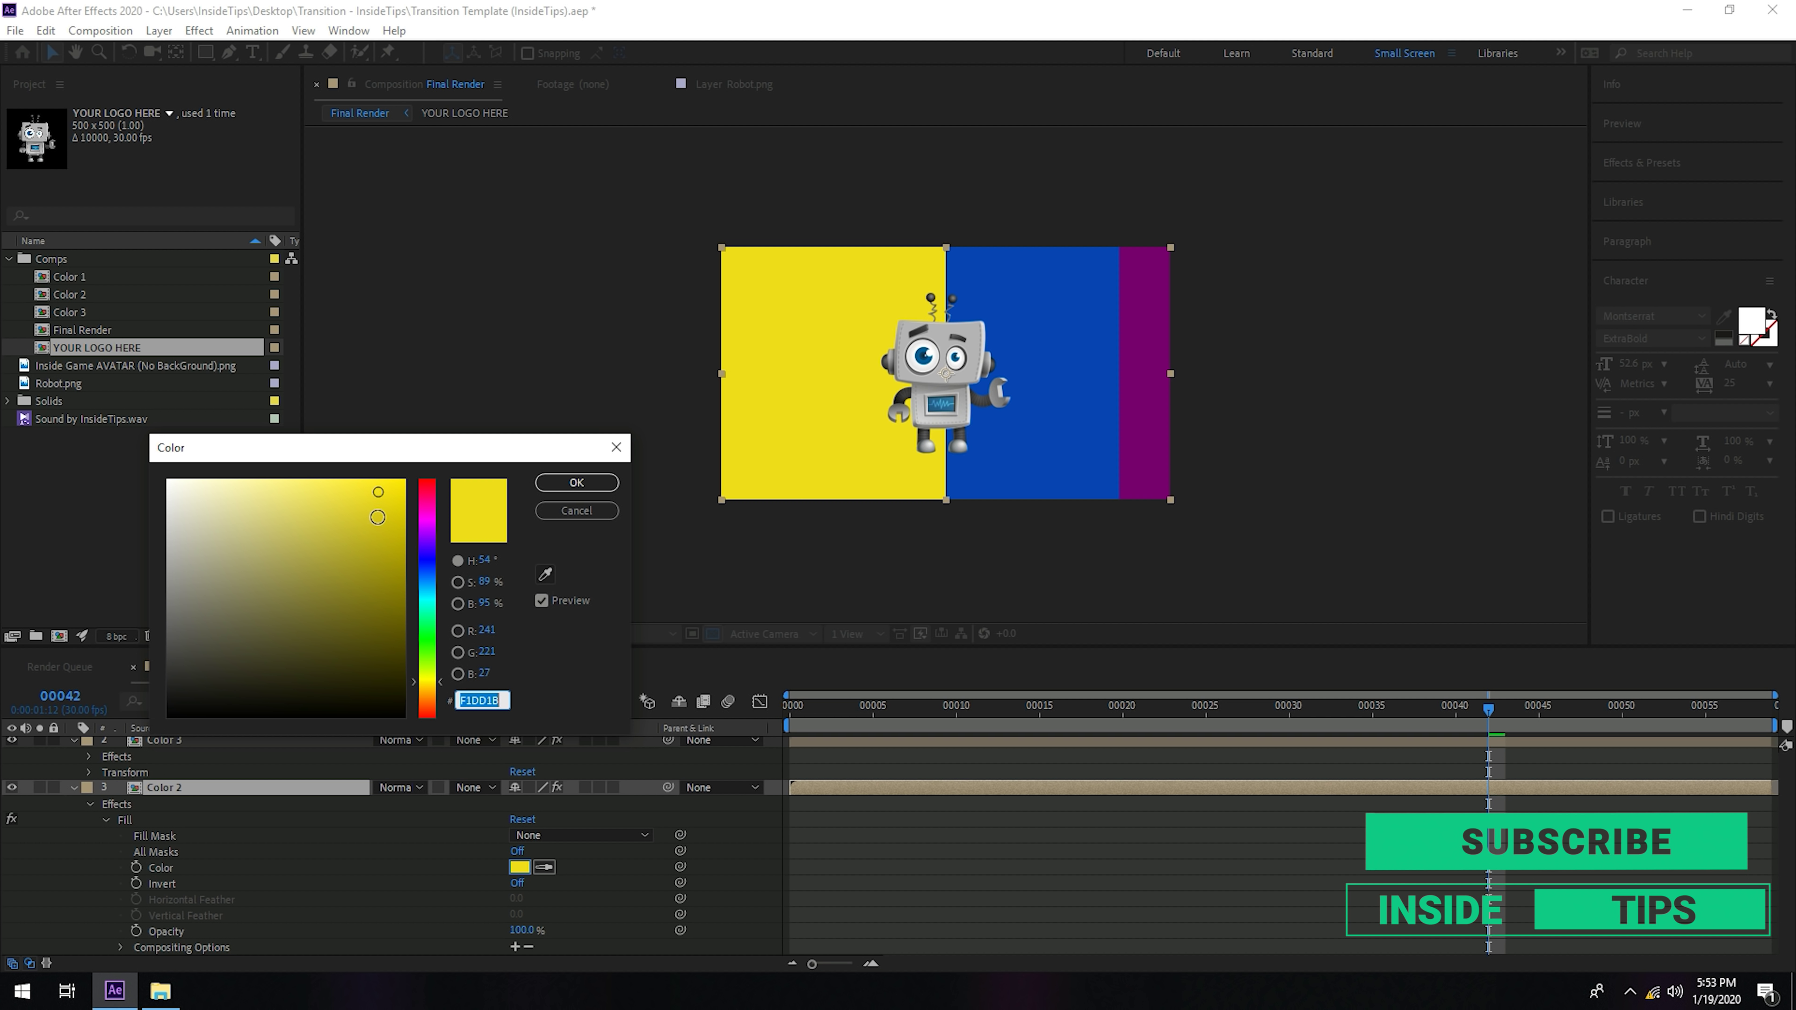
left_click_drag(377, 517, 396, 563)
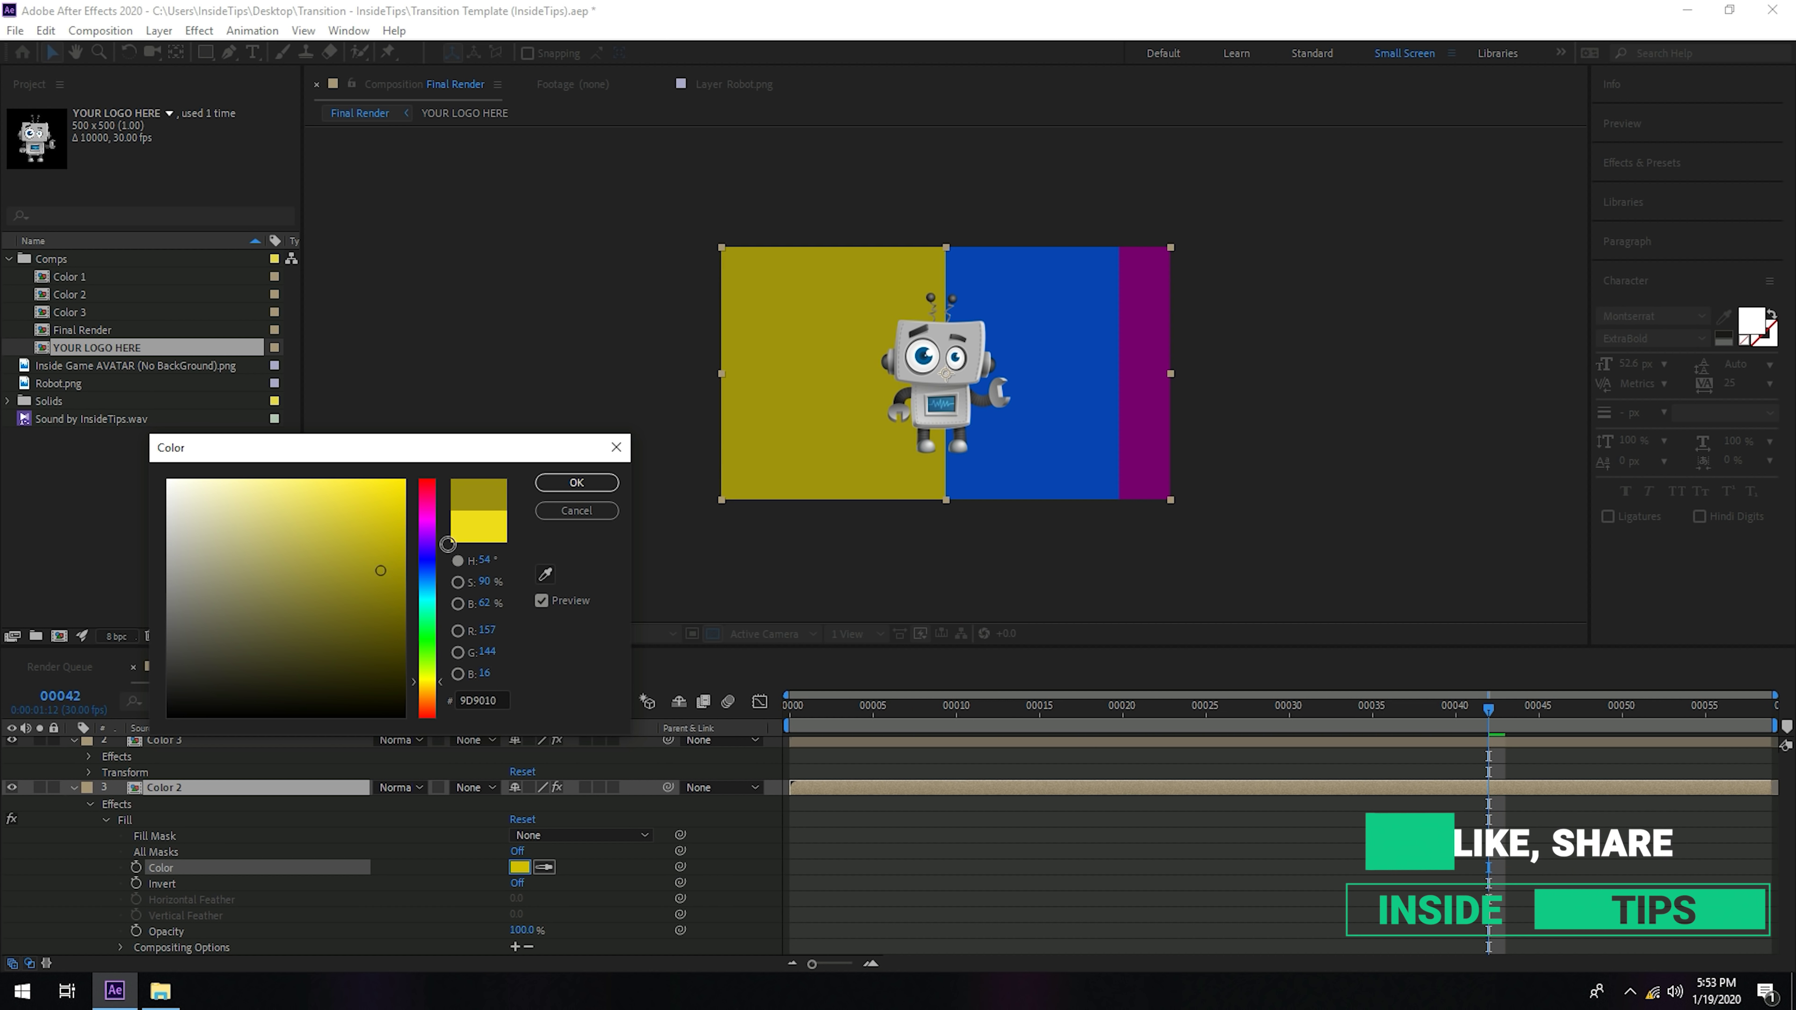
left_click(577, 511)
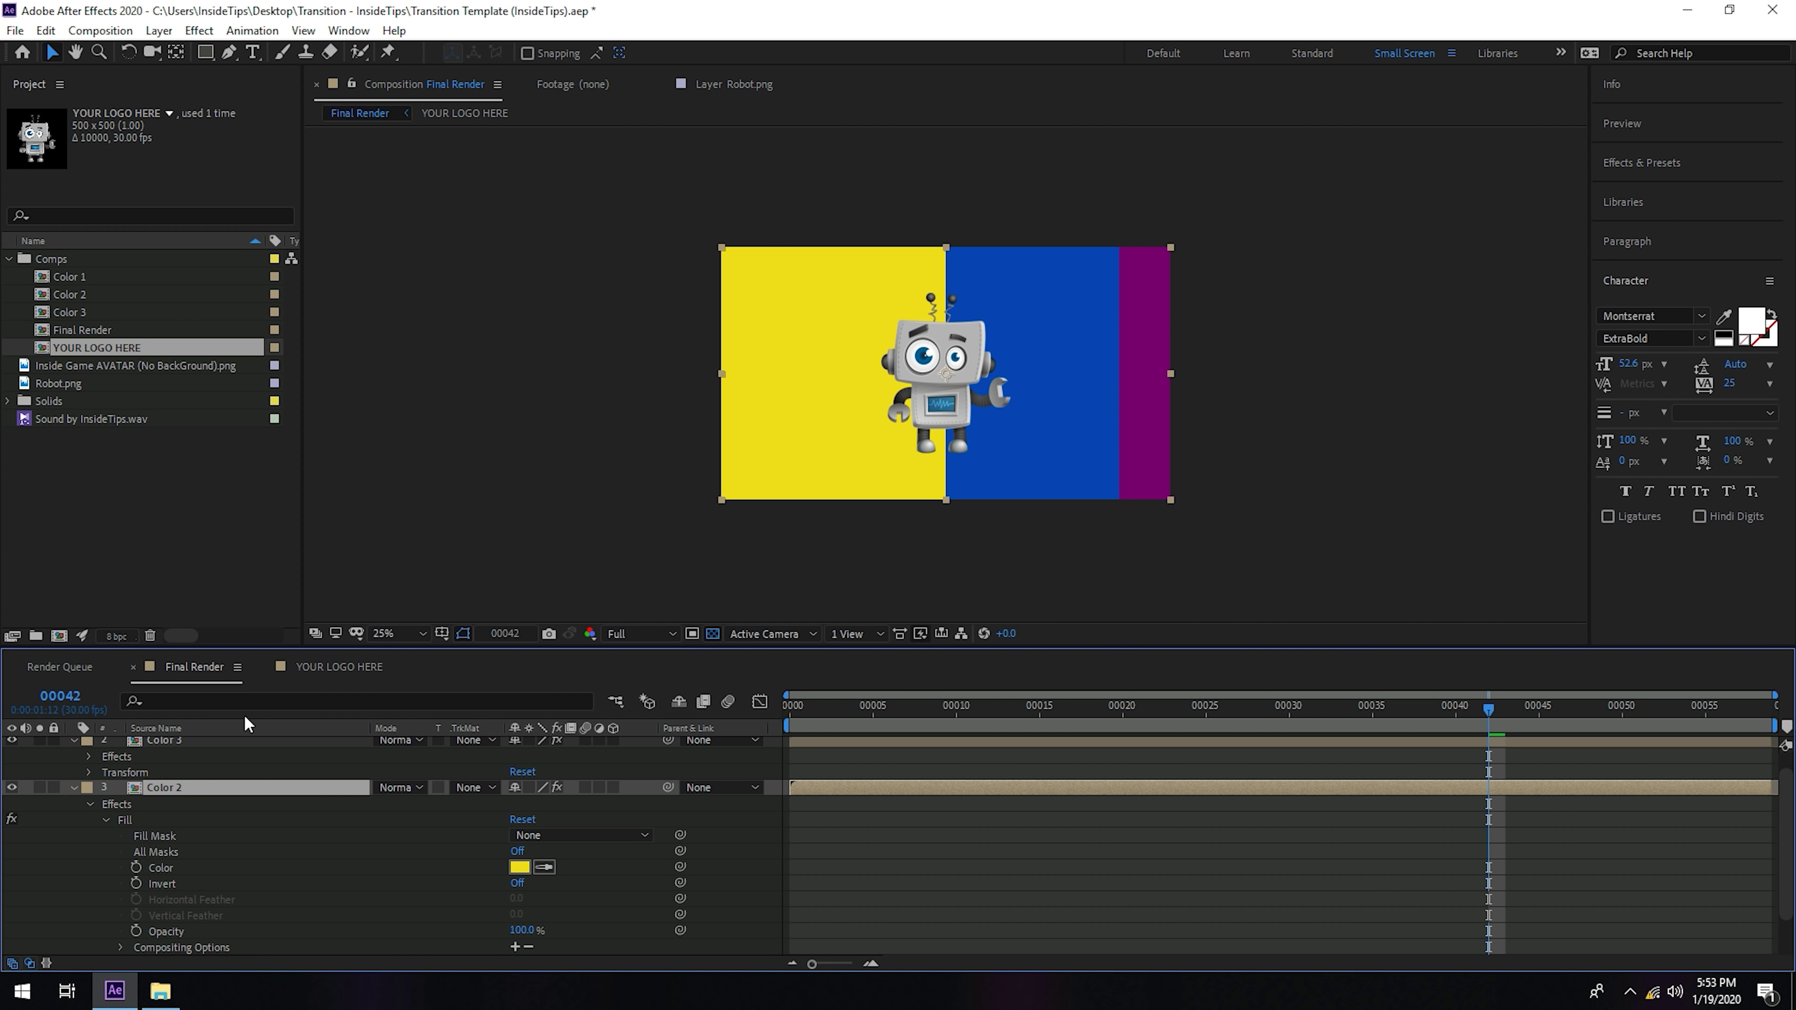
- Change the Fill colour of the Color 2 layer to bright green, hex 25F11B
left_click(517, 871)
left_click(431, 593)
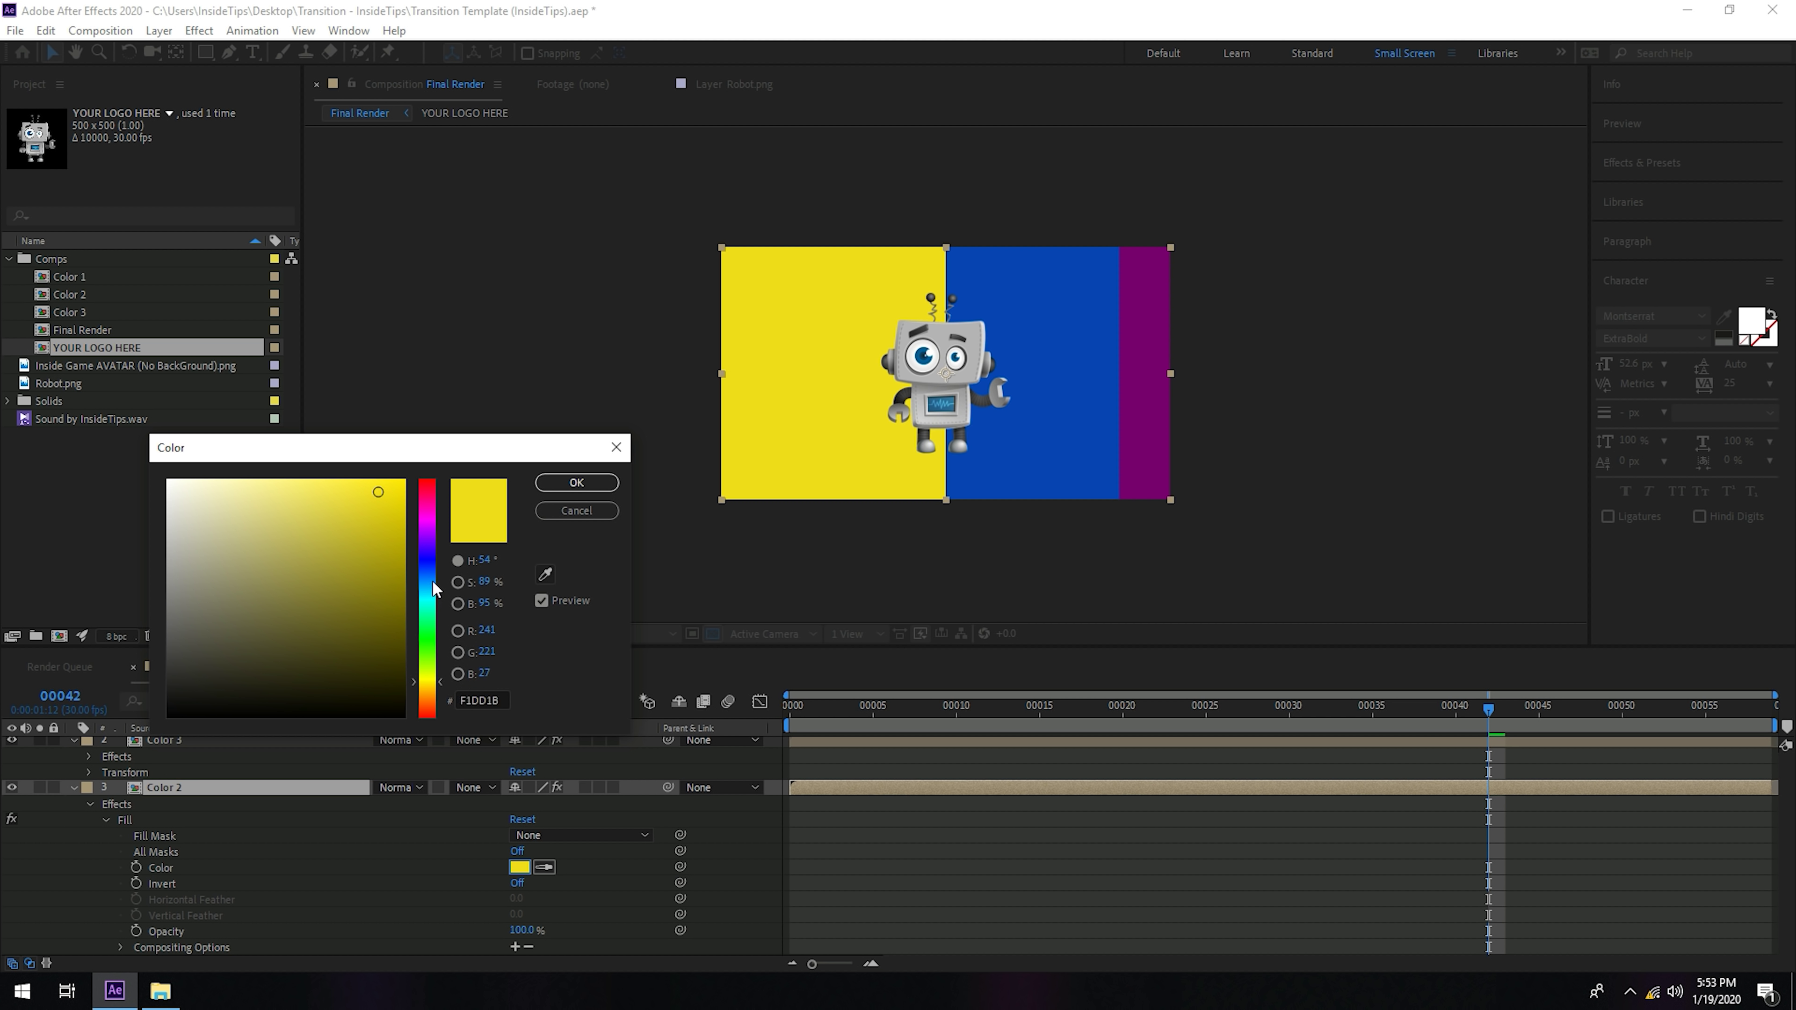
left_click_drag(433, 596, 423, 648)
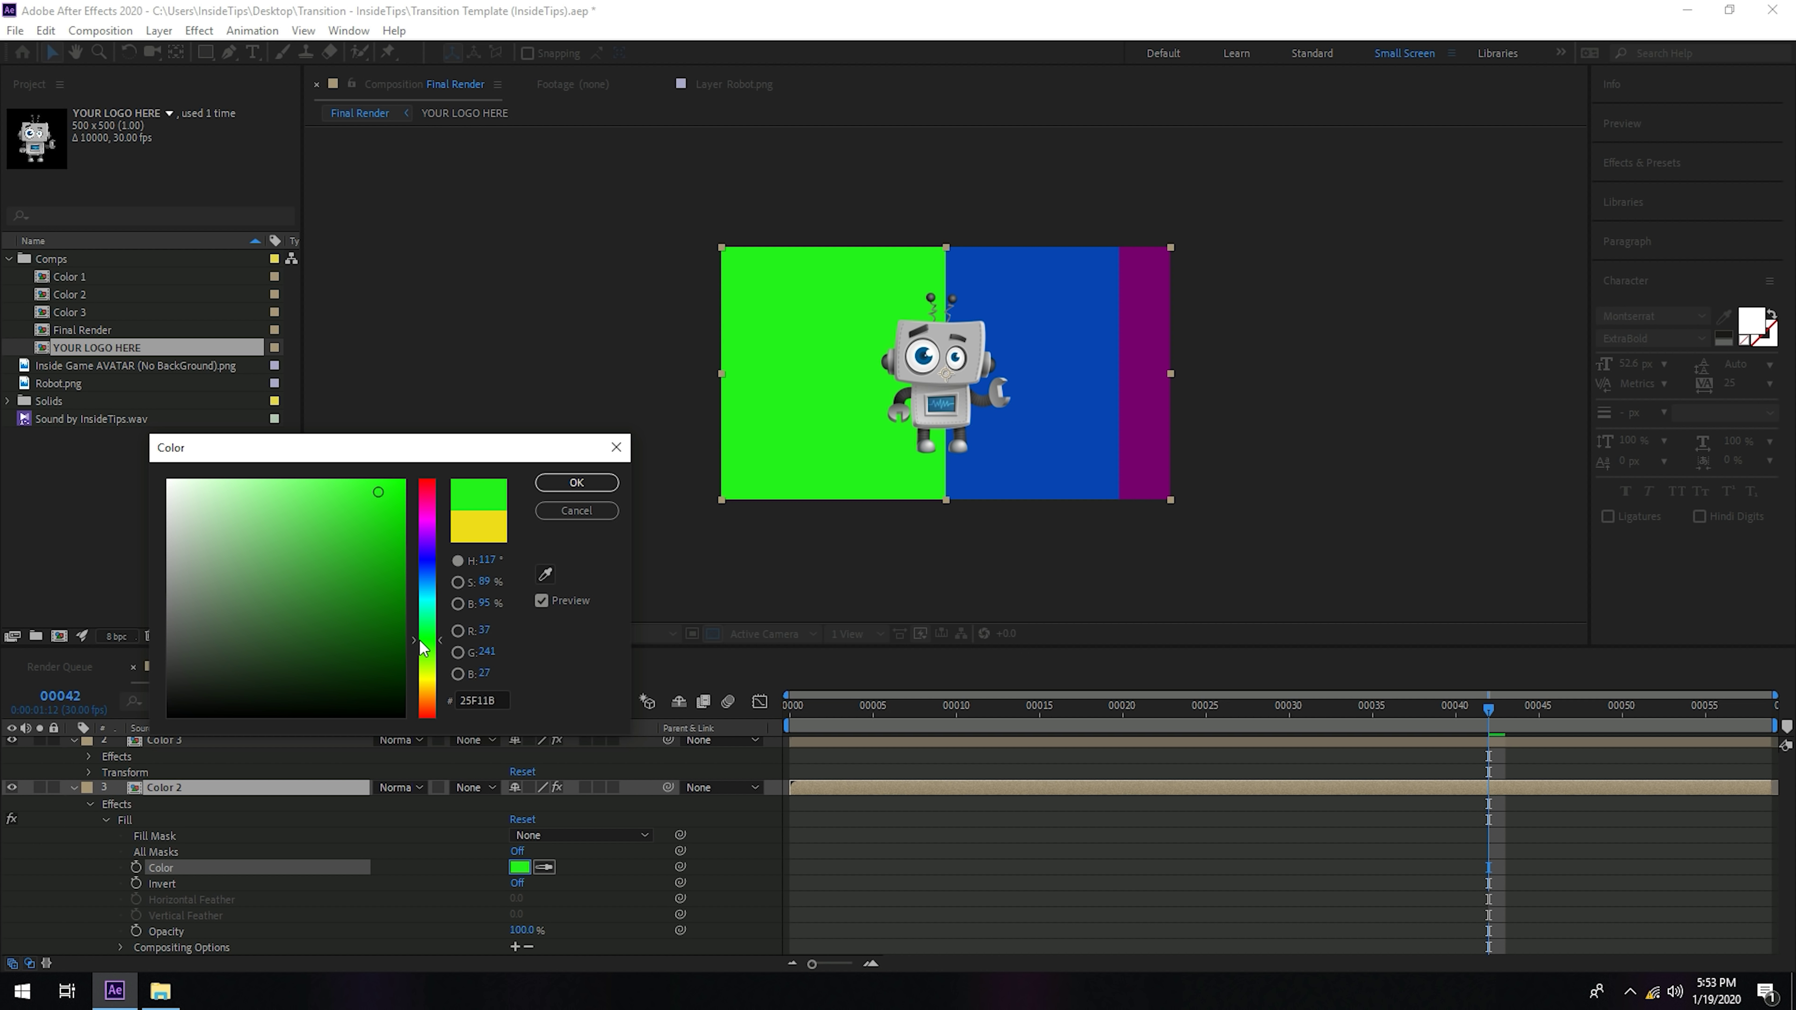
left_click(576, 482)
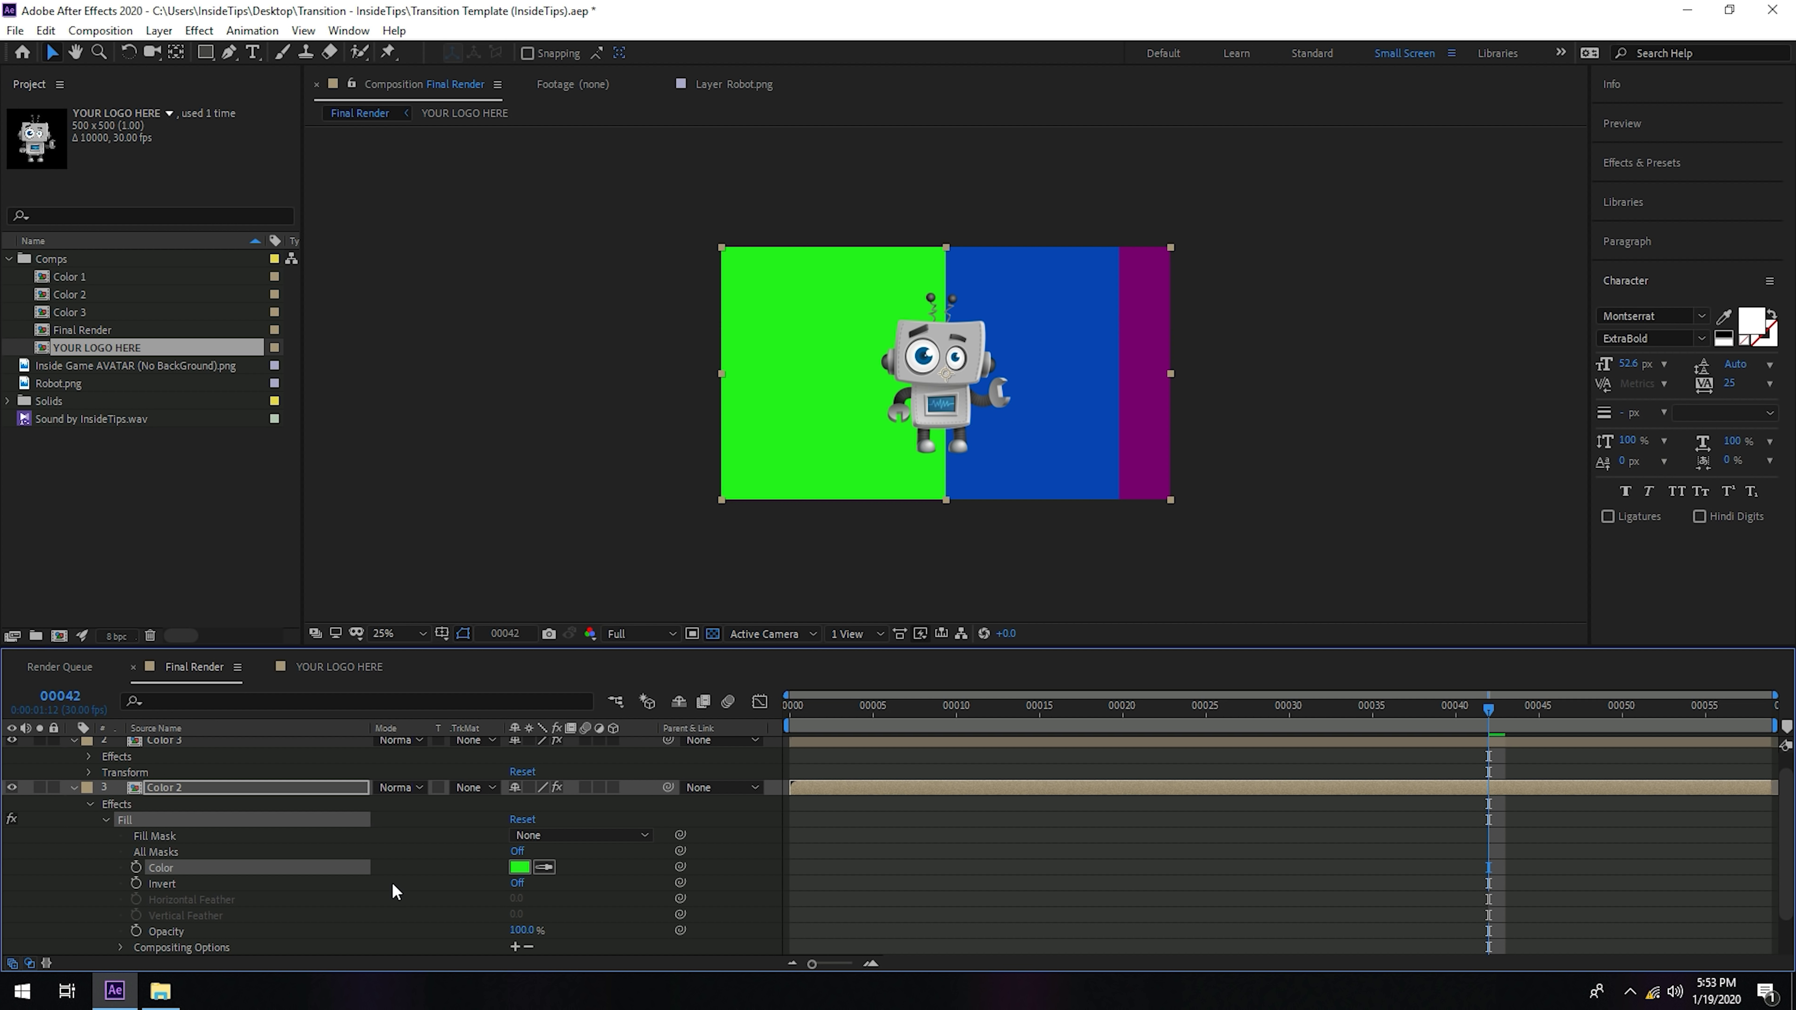
- Change the Fill effect colour of the Color 1 layer to bright yellow-green, hex D2FF00
scroll(226, 890, "down", 1)
key("F2")
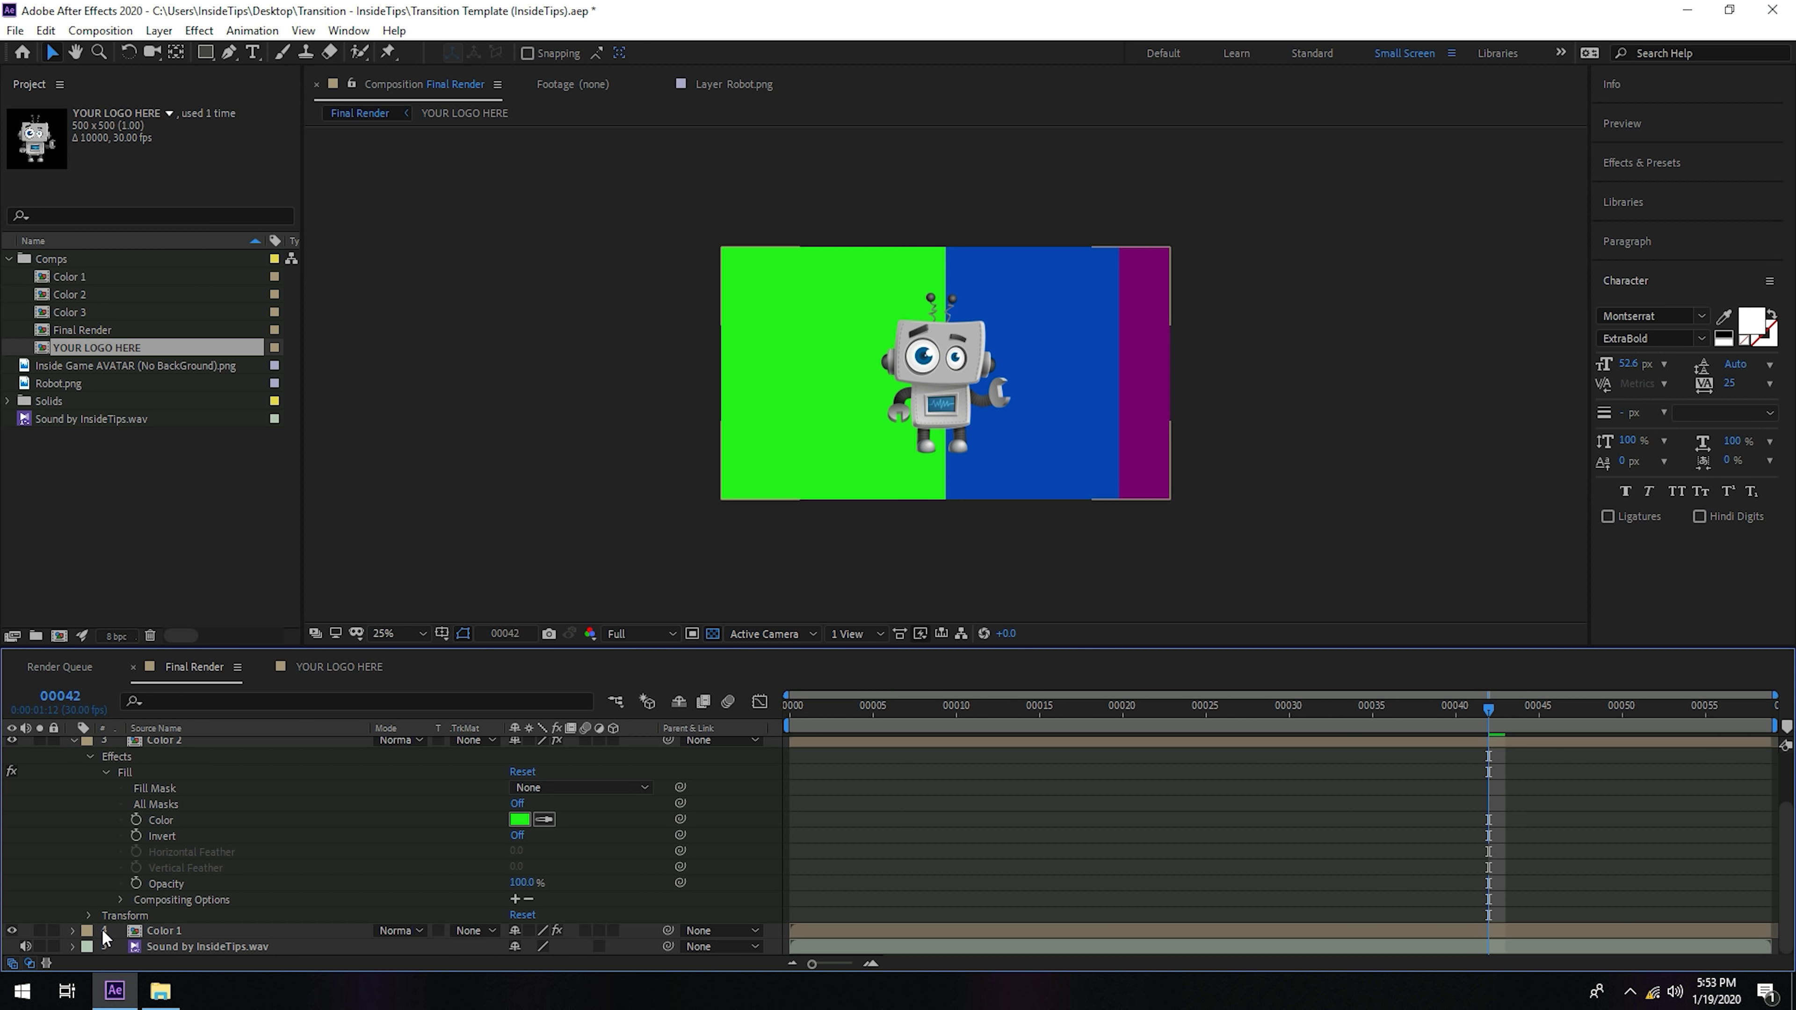
left_click(72, 930)
left_click(91, 915)
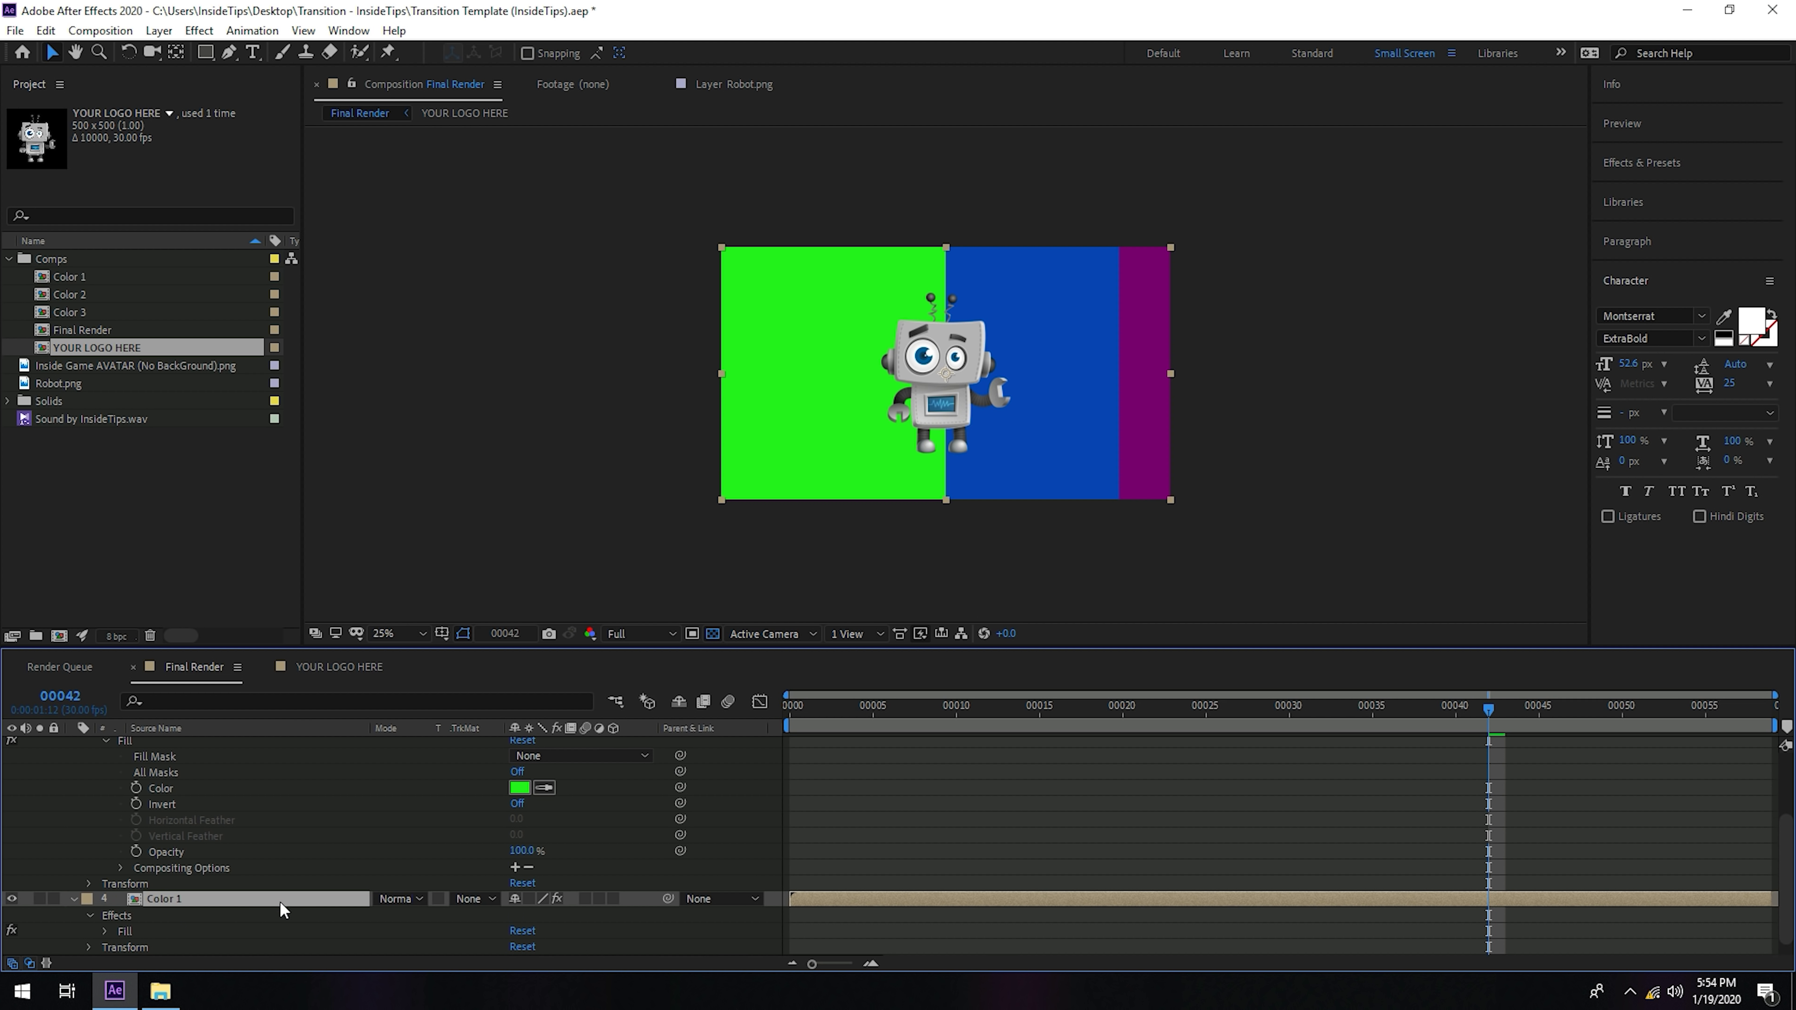
scroll(101, 905, "down", 1)
left_click(106, 916)
scroll(349, 919, "down", 2)
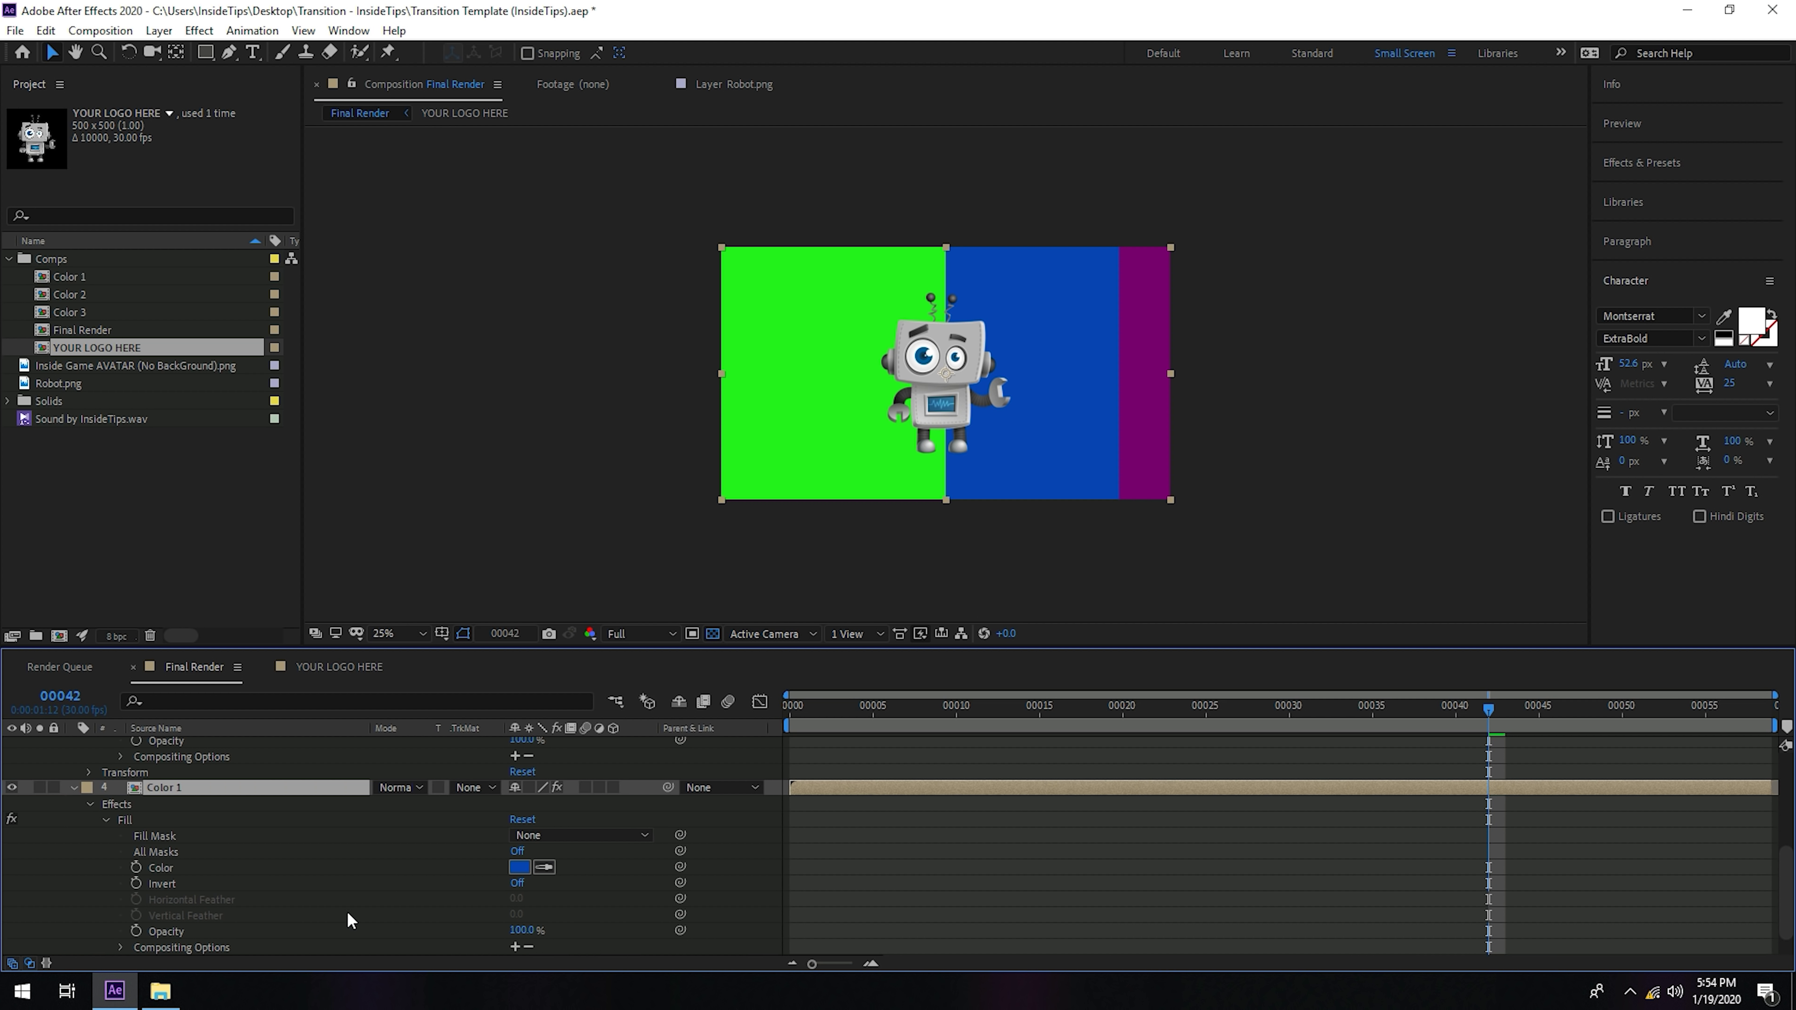
left_click(518, 868)
left_click(431, 668)
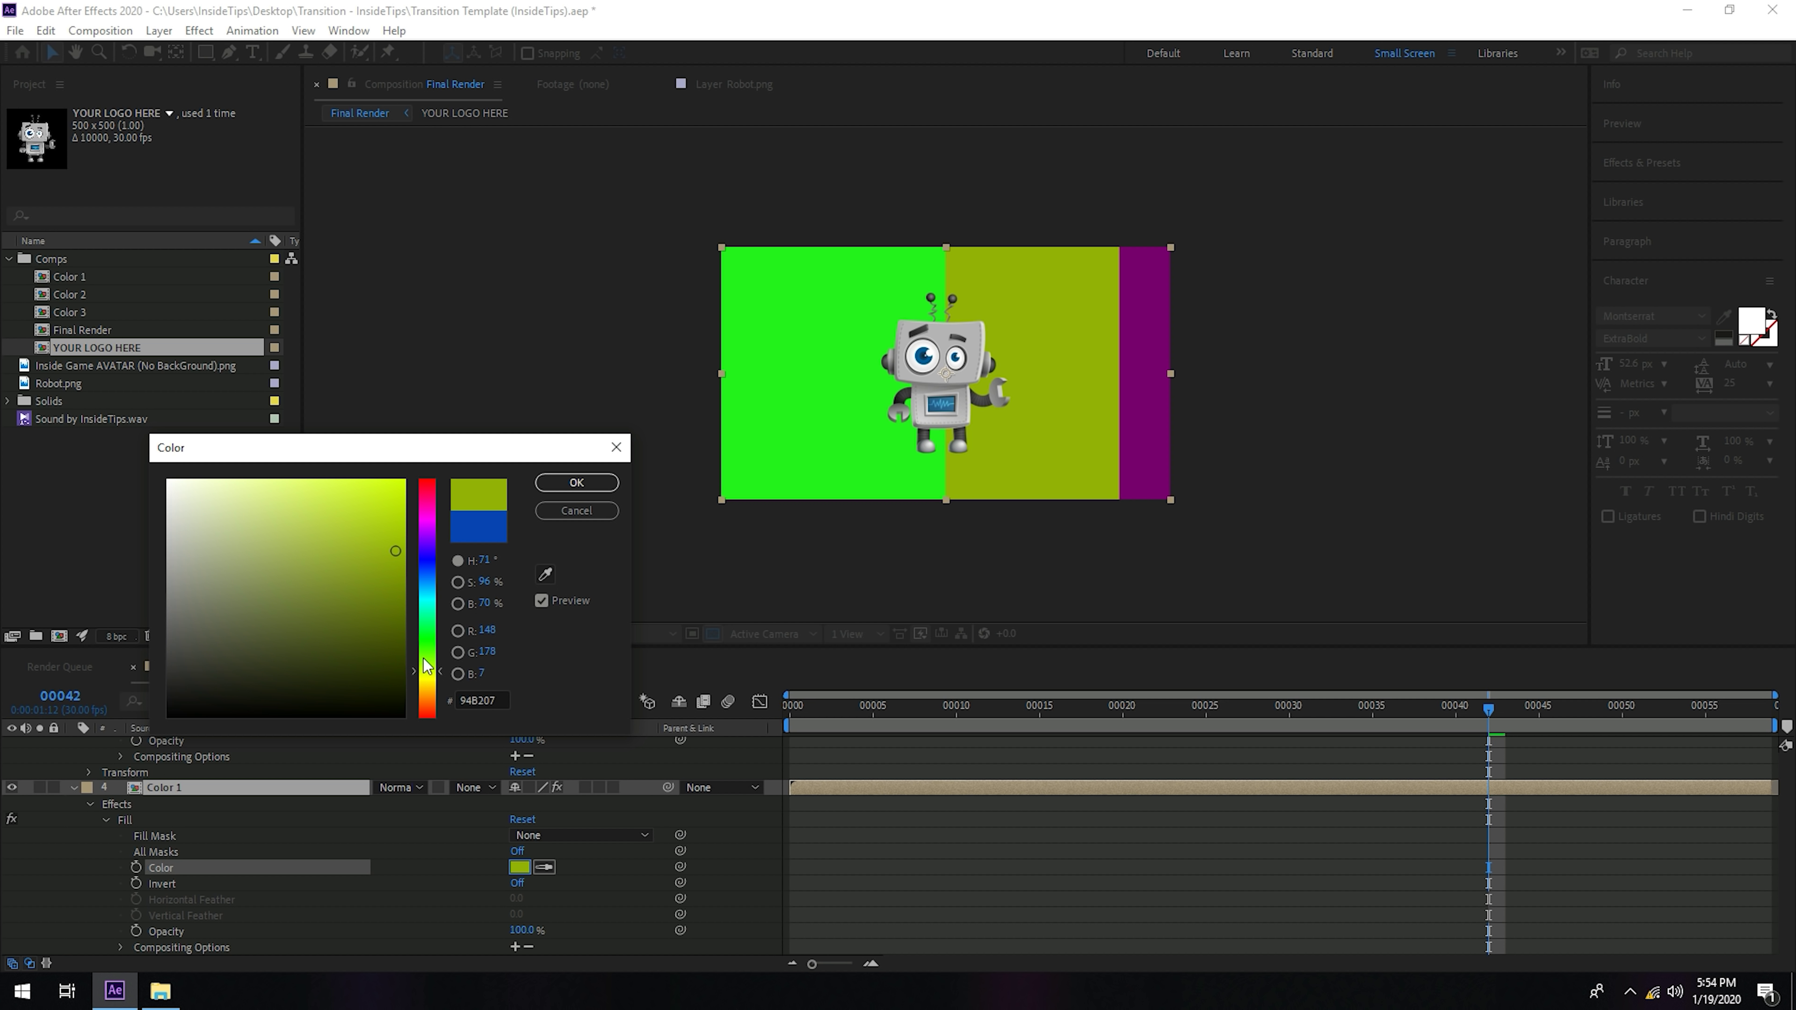
left_click_drag(381, 592, 482, 429)
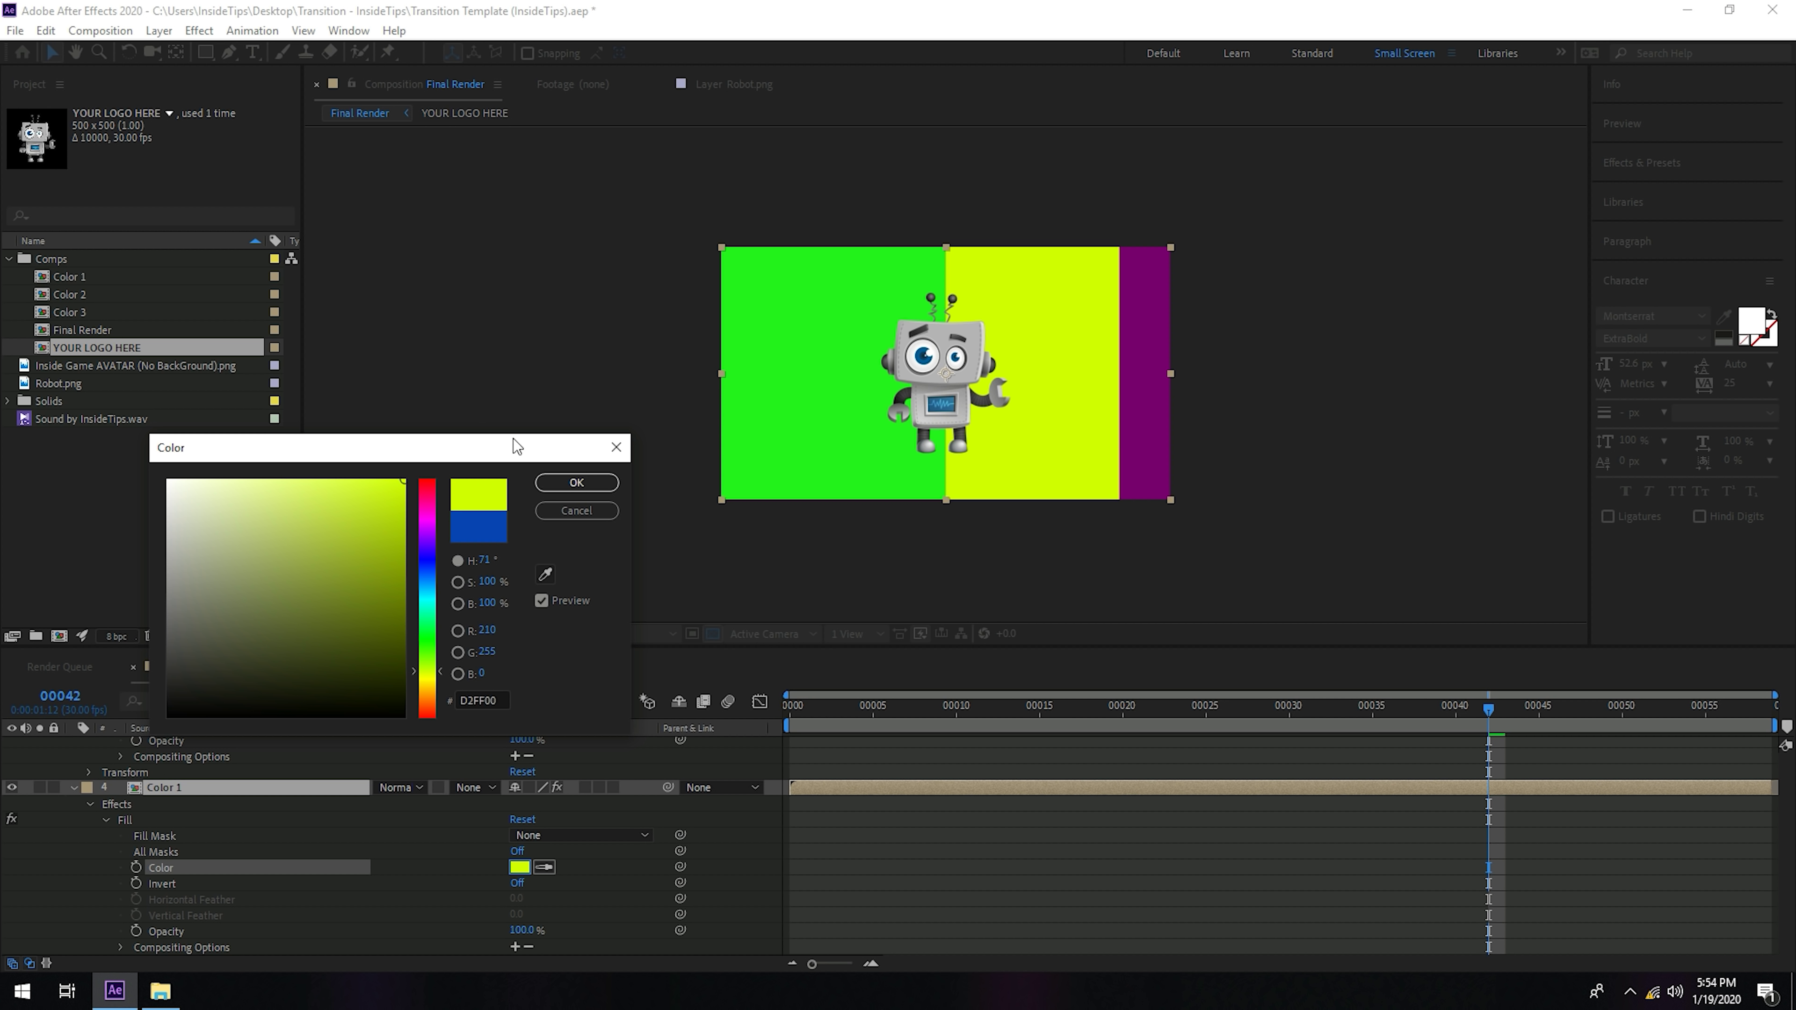
left_click(576, 482)
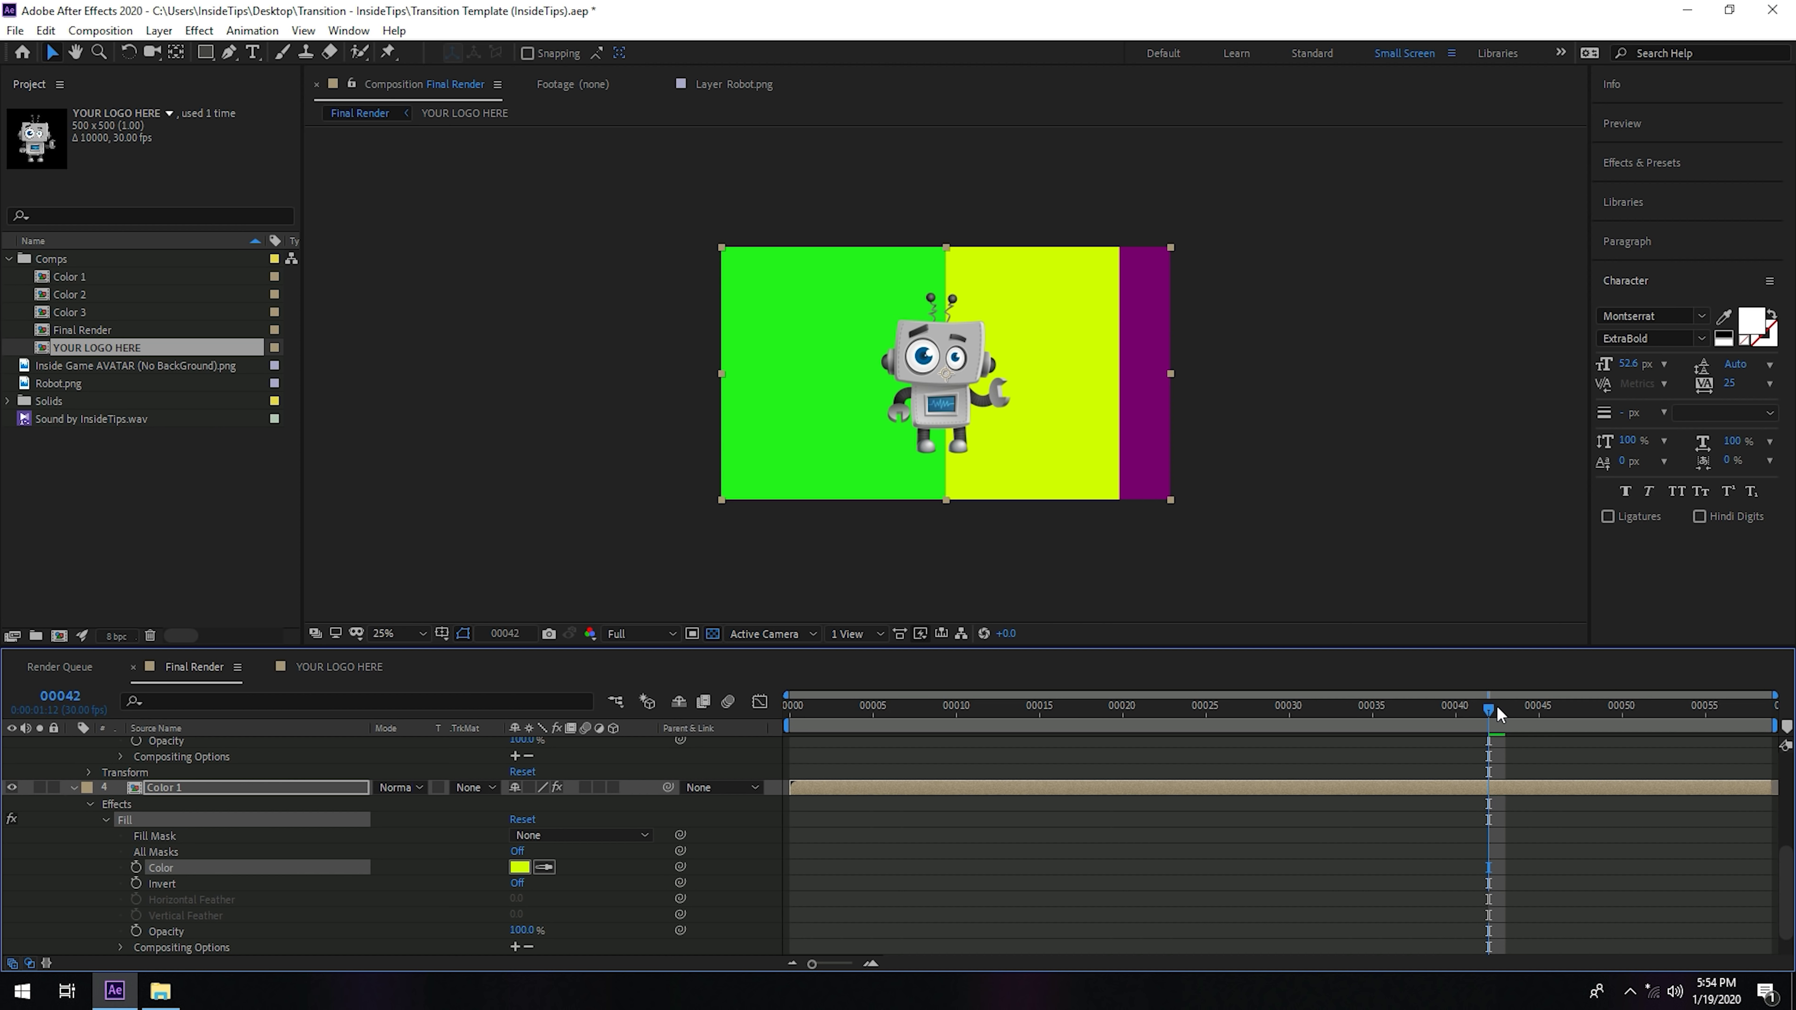
- Review Final Render back to frame 37 and change the Color 2 layer's Fill colour to red, hex F11B1B
left_click_drag(1498, 713, 1407, 712)
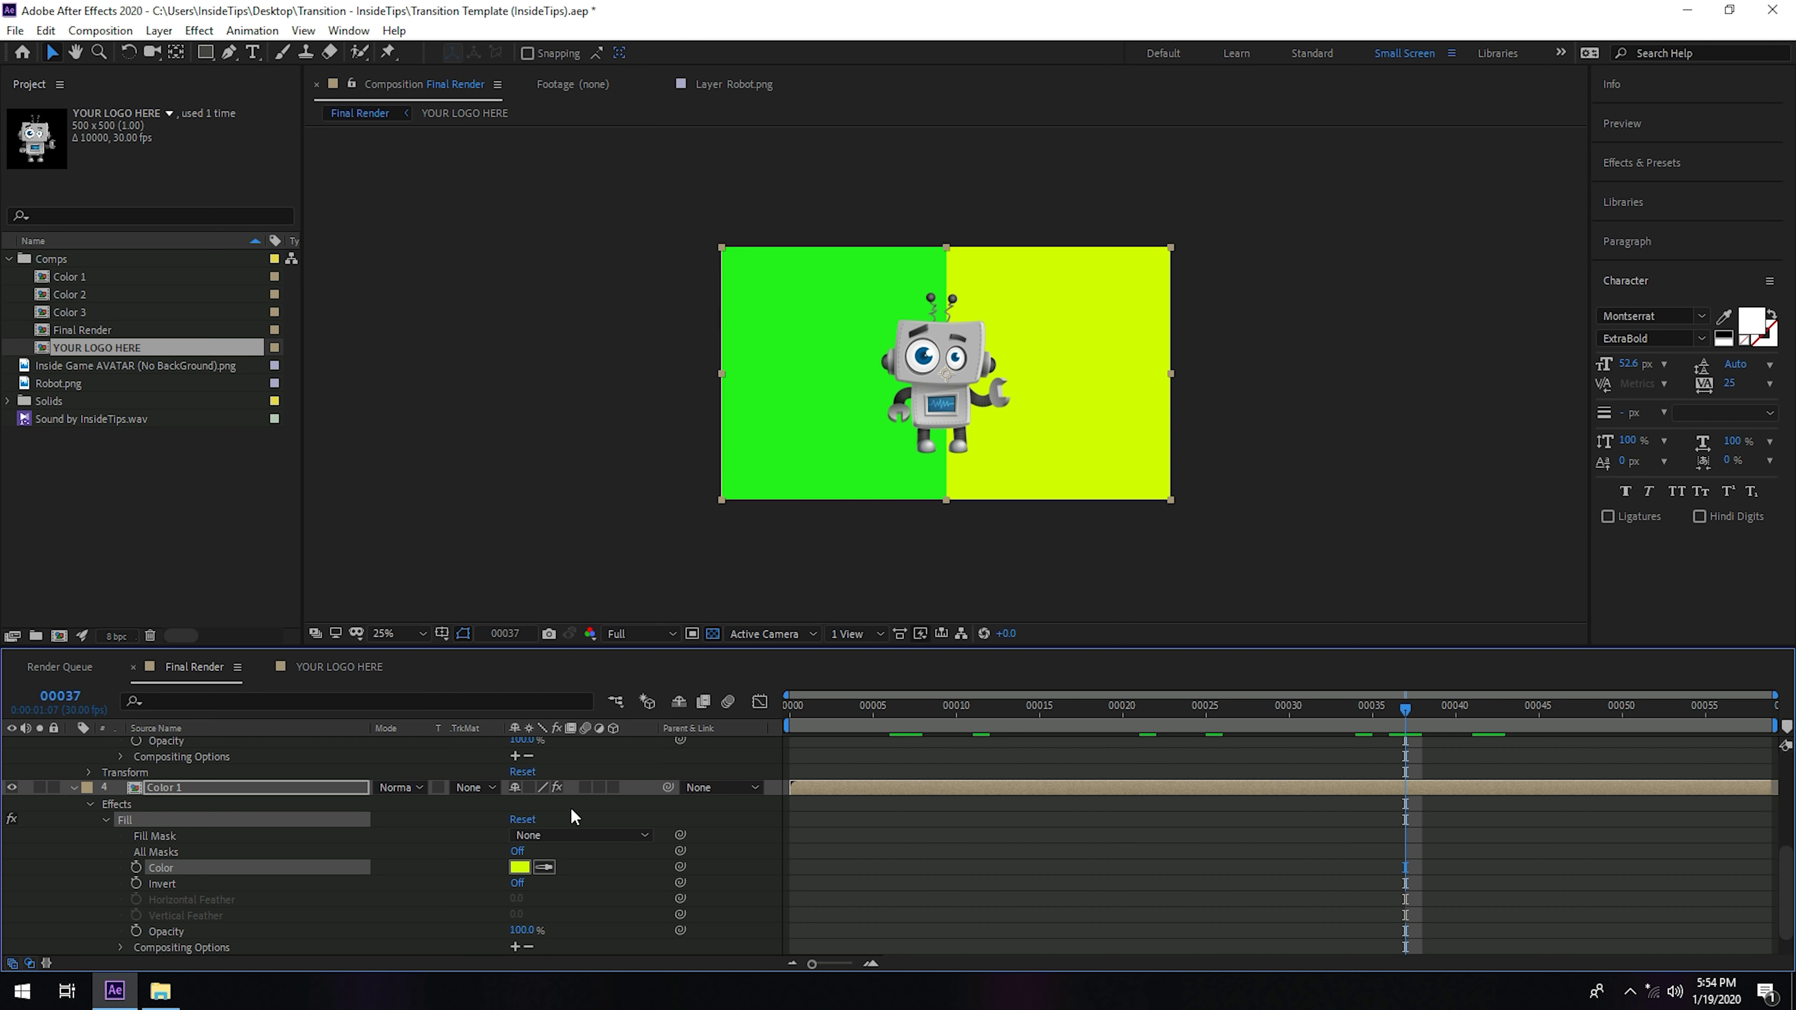
scroll(577, 810, "up", 3)
left_click(519, 819)
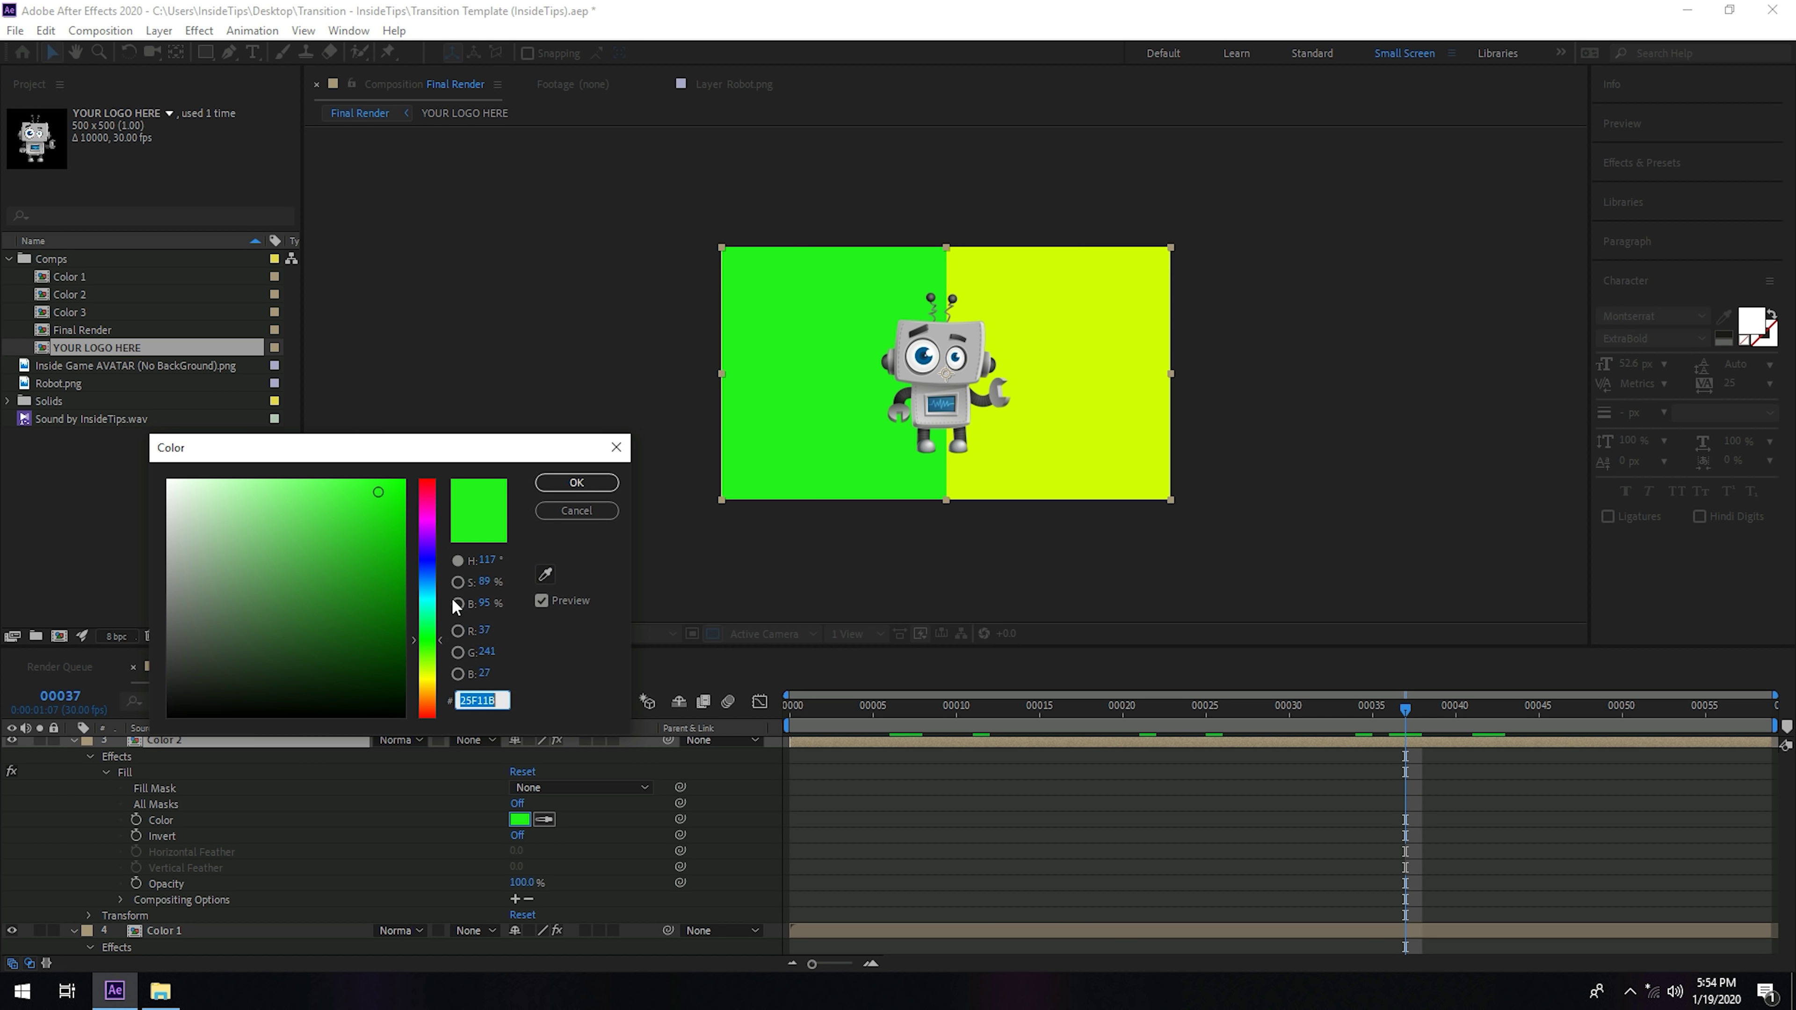
left_click(429, 564)
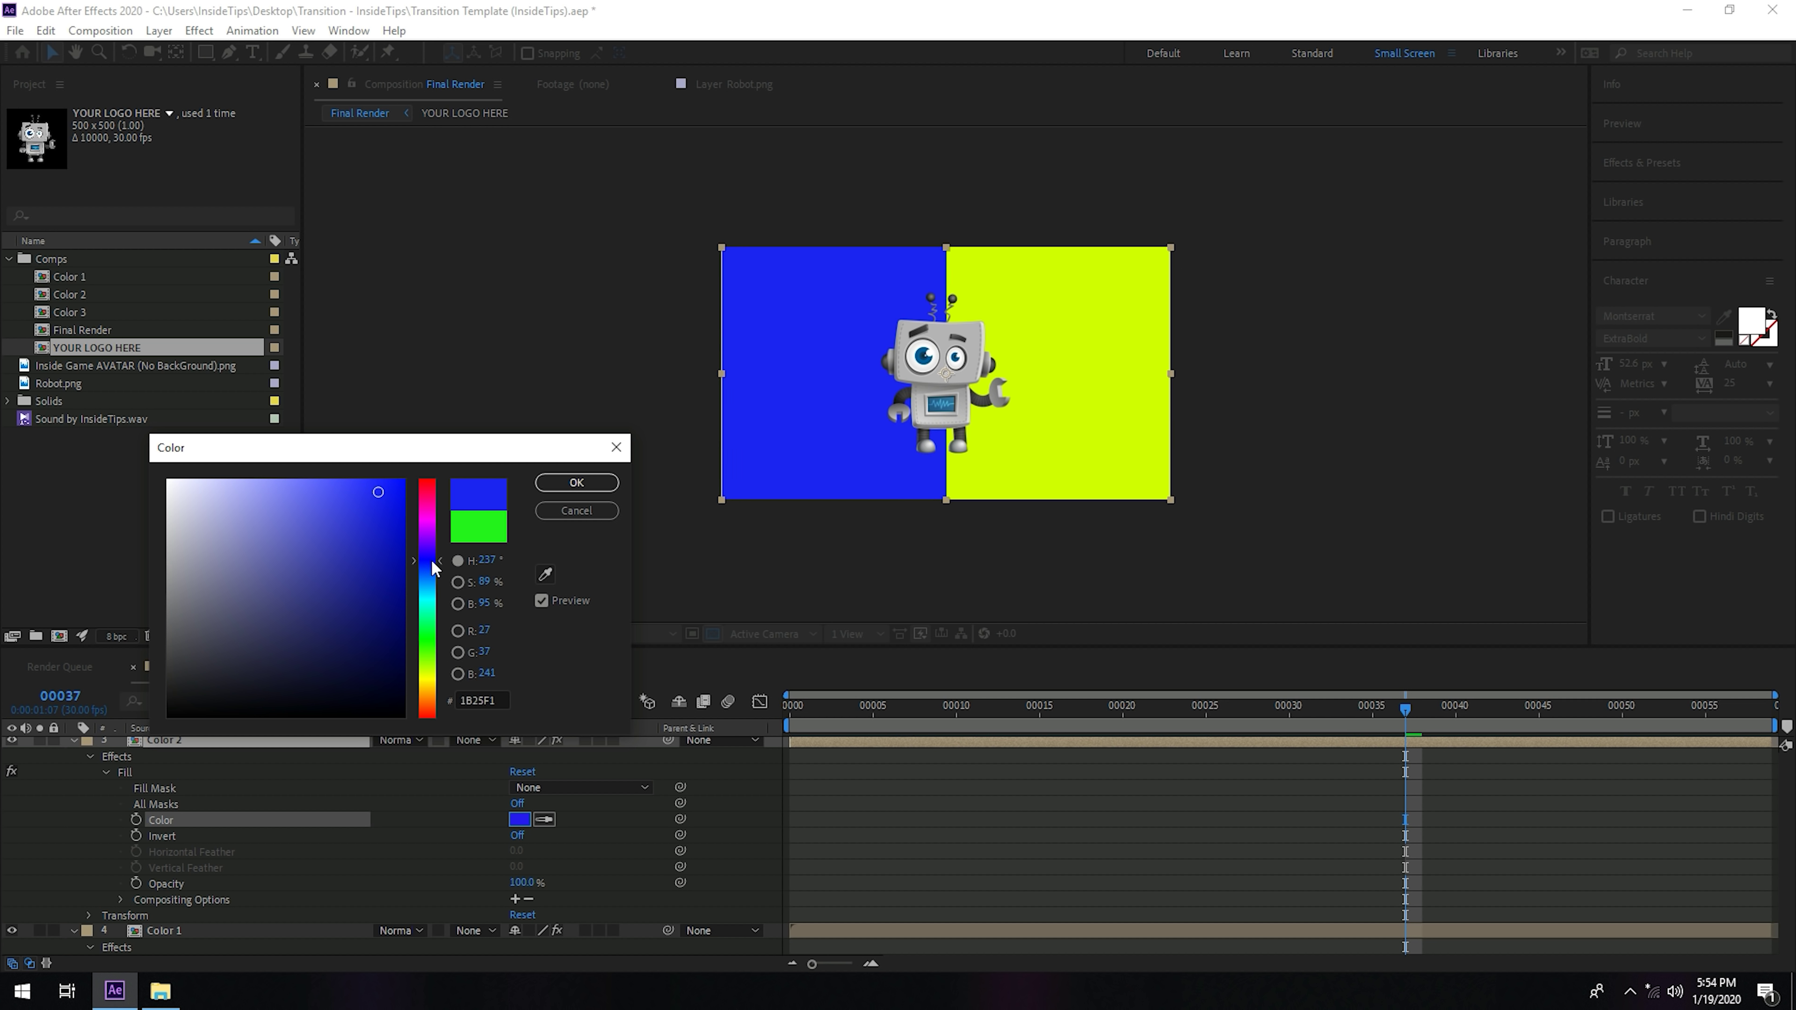
left_click_drag(434, 557, 419, 735)
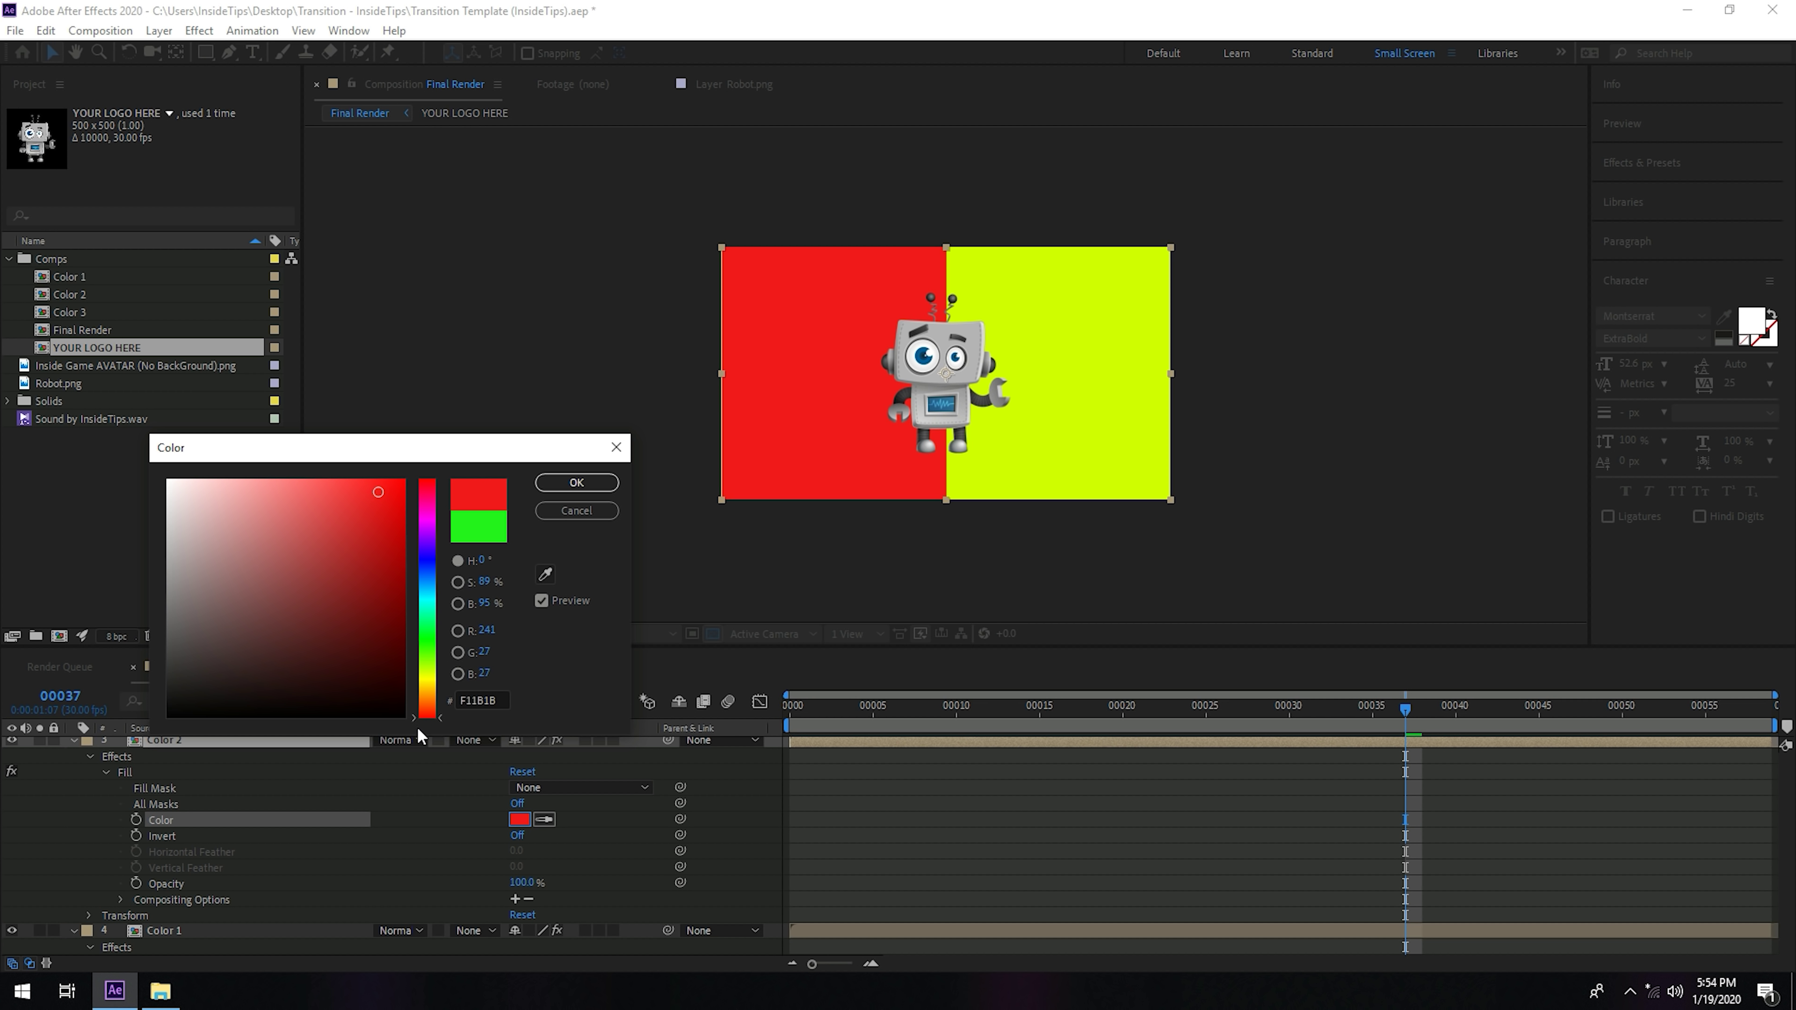
left_click(571, 483)
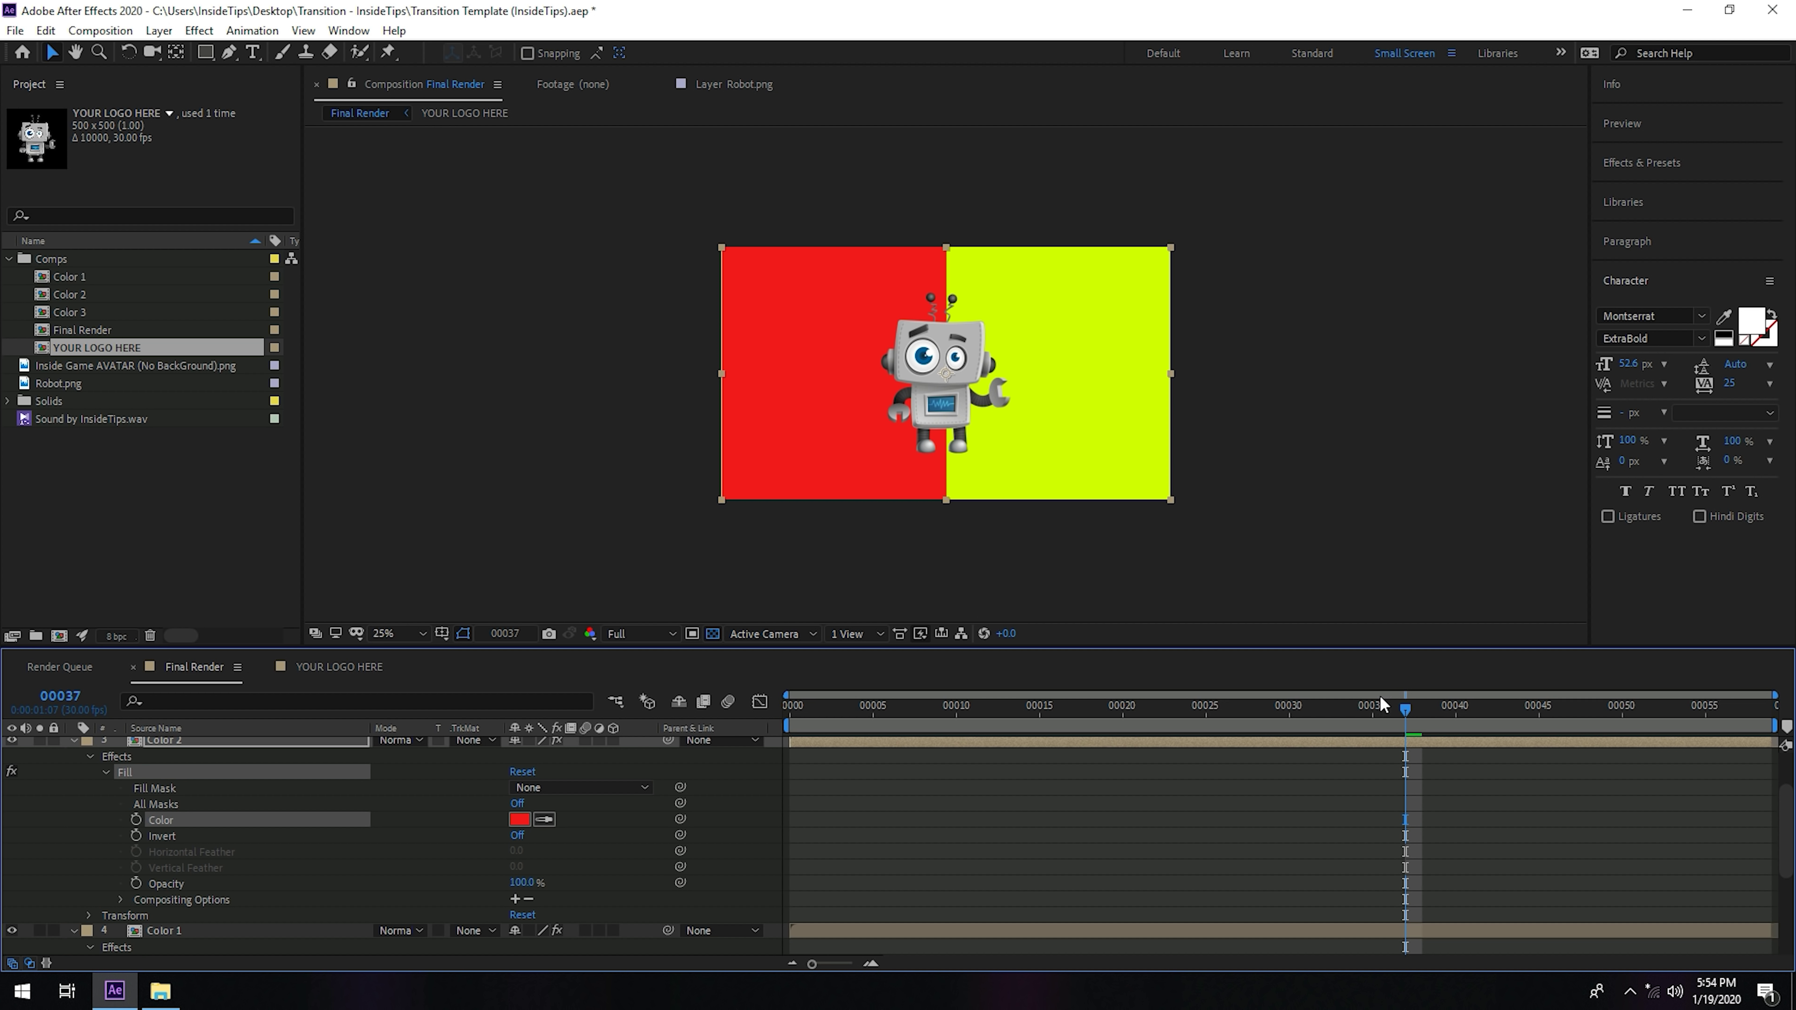
- Collapse the three color layers and preview the recoloured transition in Final Render from frame 0 to frame 21
left_click_drag(1413, 721, 790, 719)
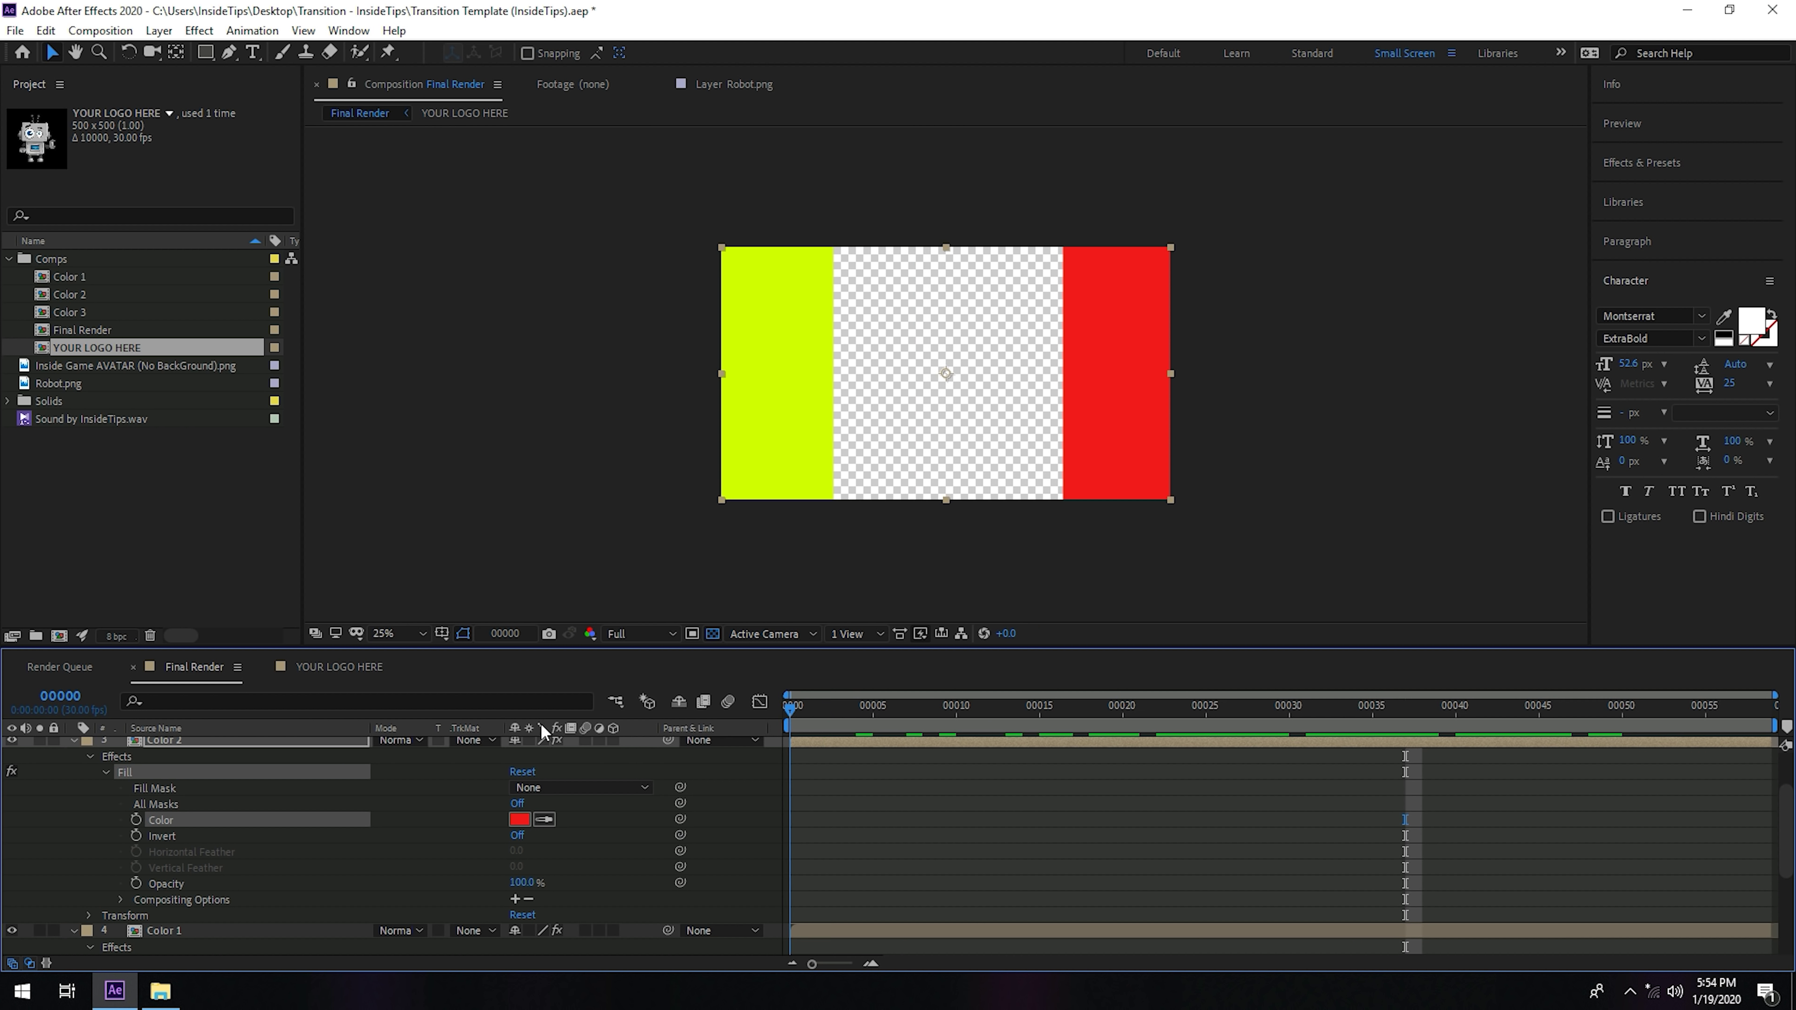
scroll(103, 789, "up", 2)
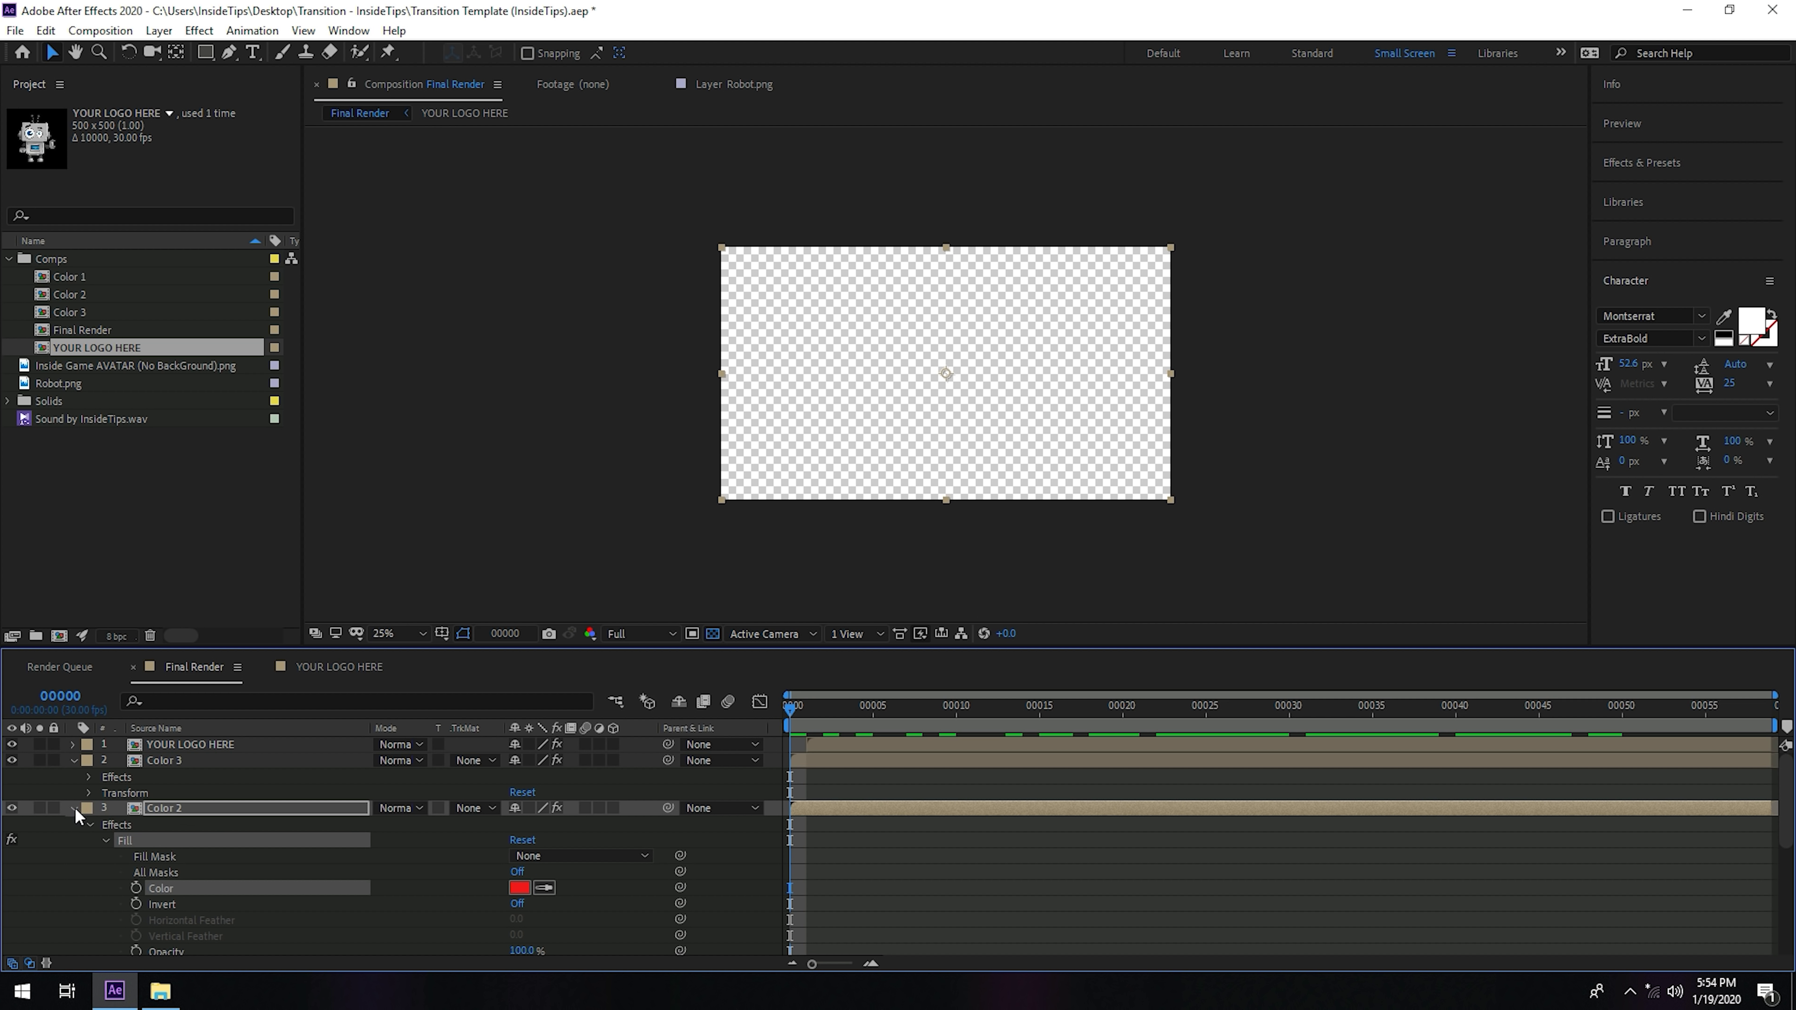
left_click(74, 807)
left_click(74, 761)
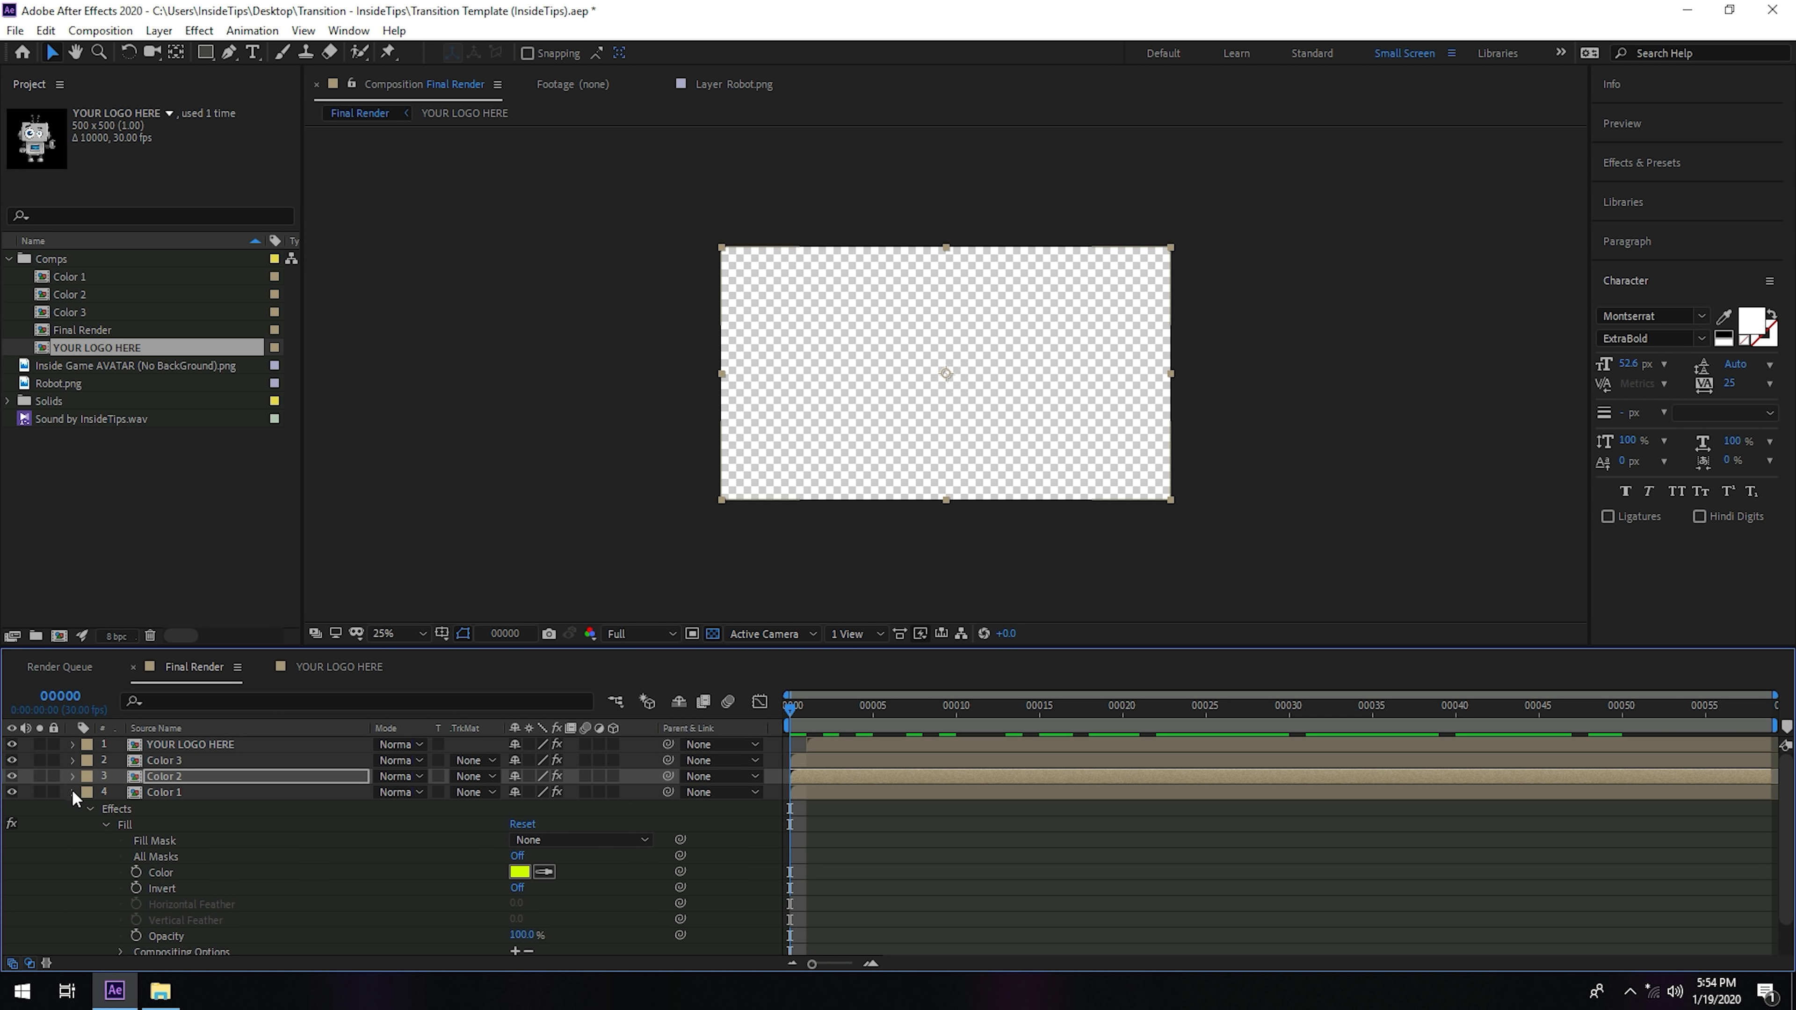
left_click(72, 792)
left_click_drag(853, 710, 1125, 717)
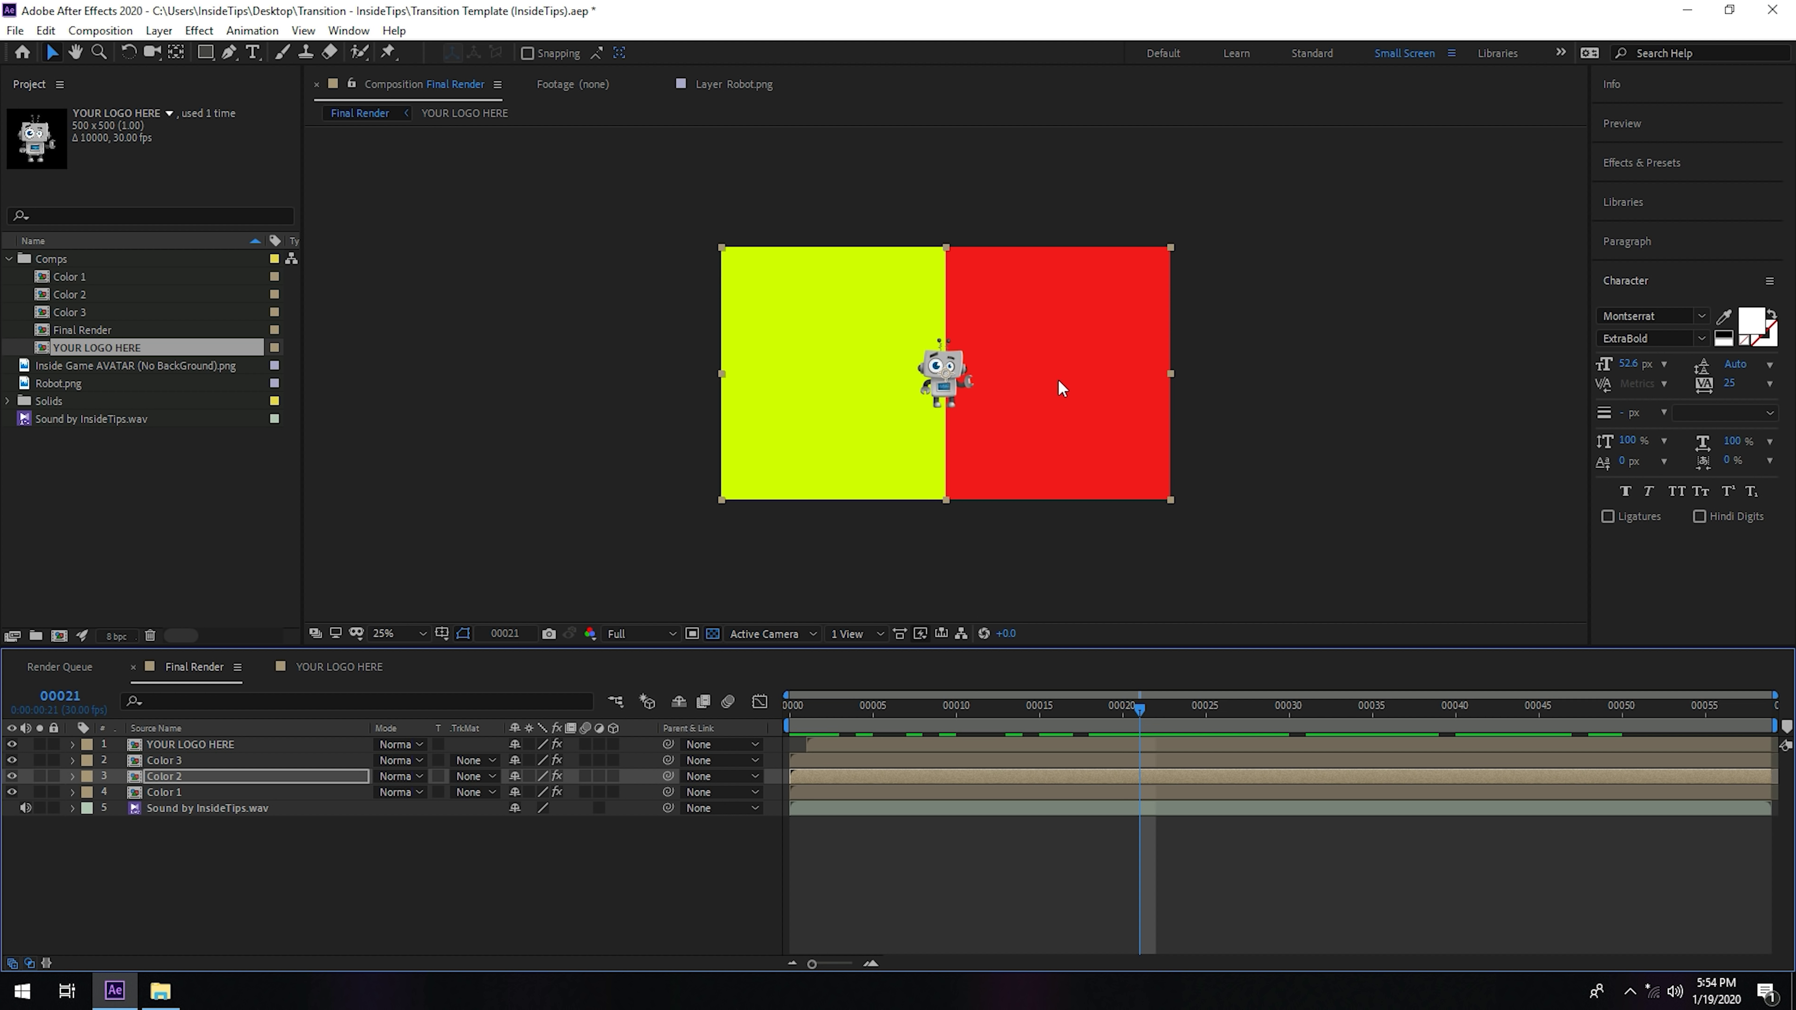
- Delete the Sound by InsideTips.wav layer from Final Render and undo the deletion
left_click(171, 812)
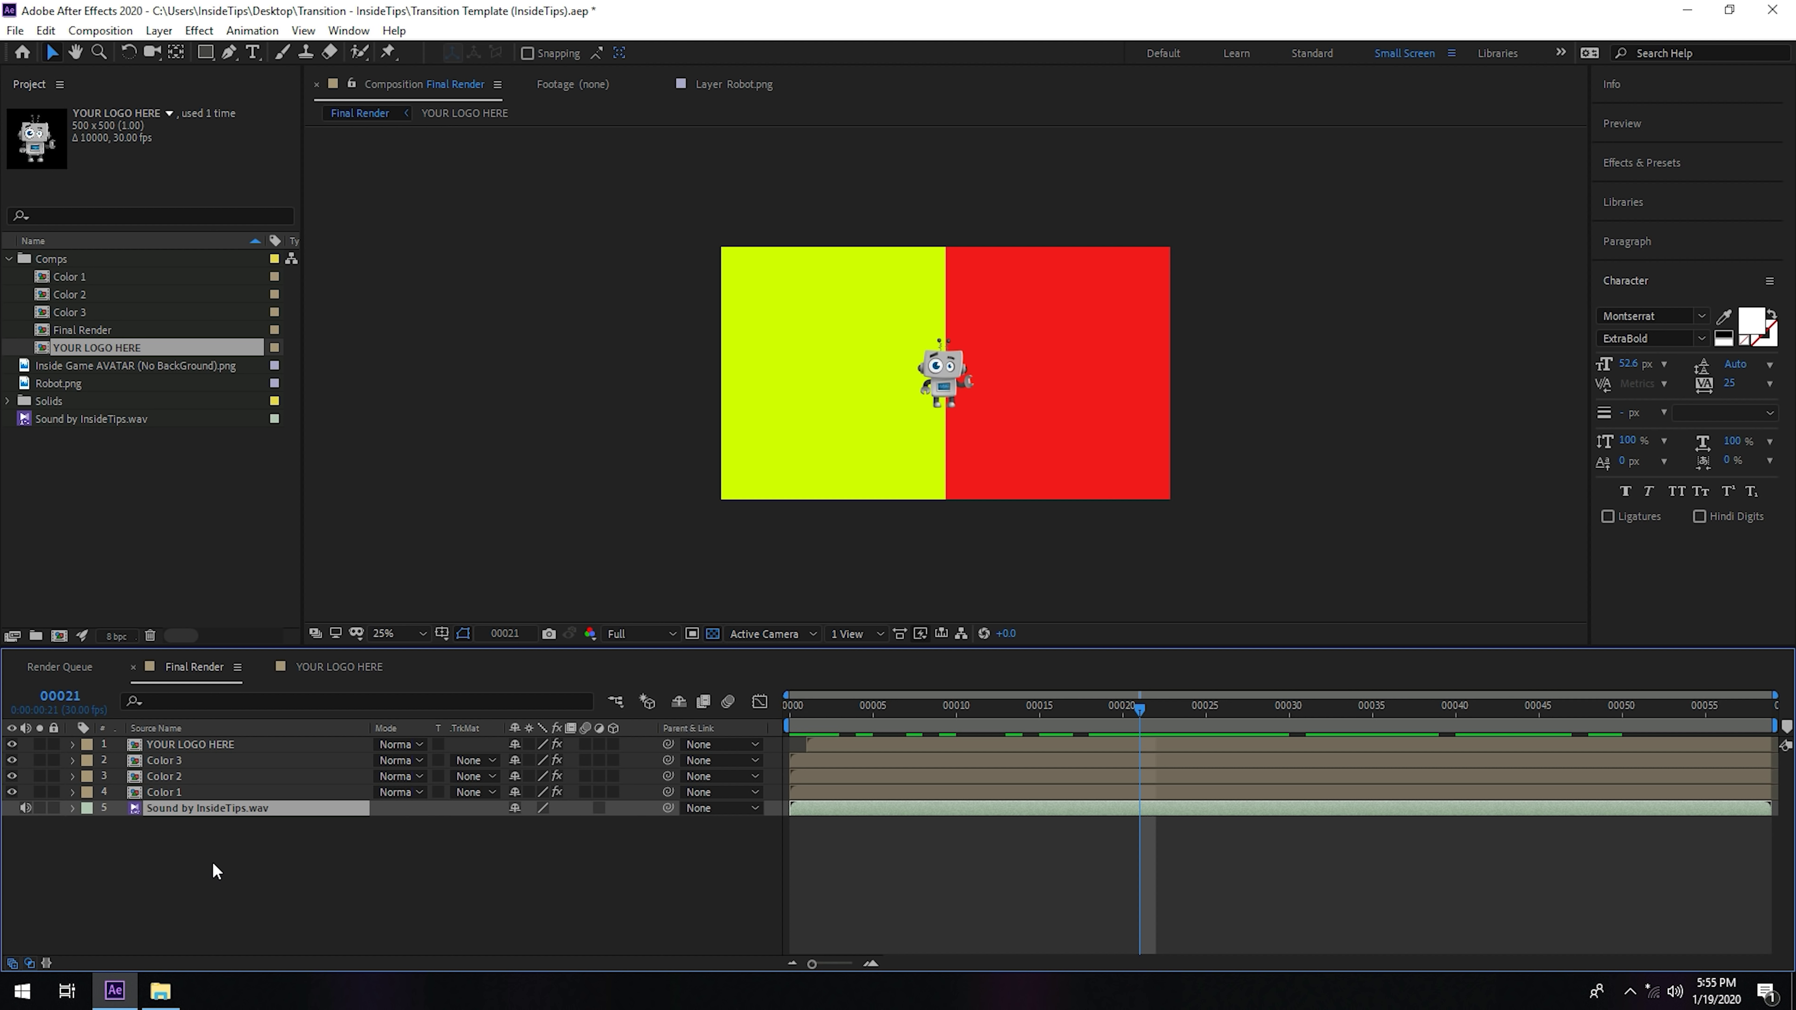
key("Delete")
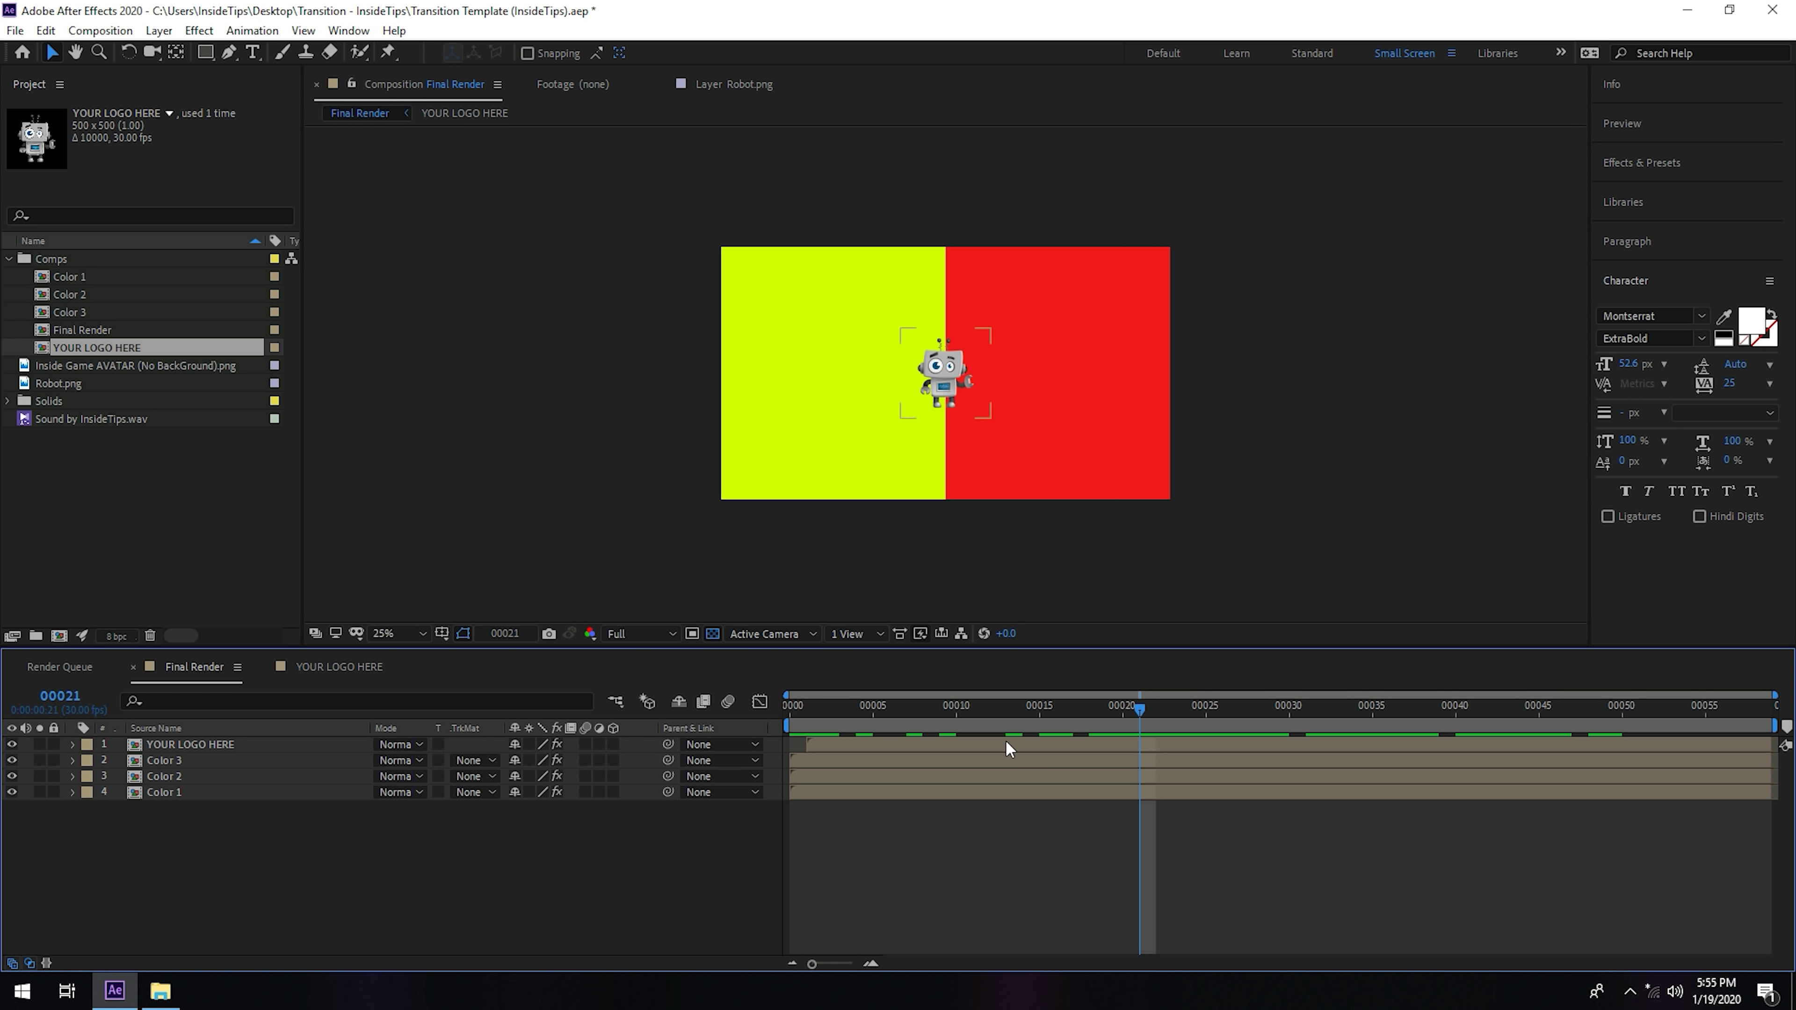
key("ctrl+z")
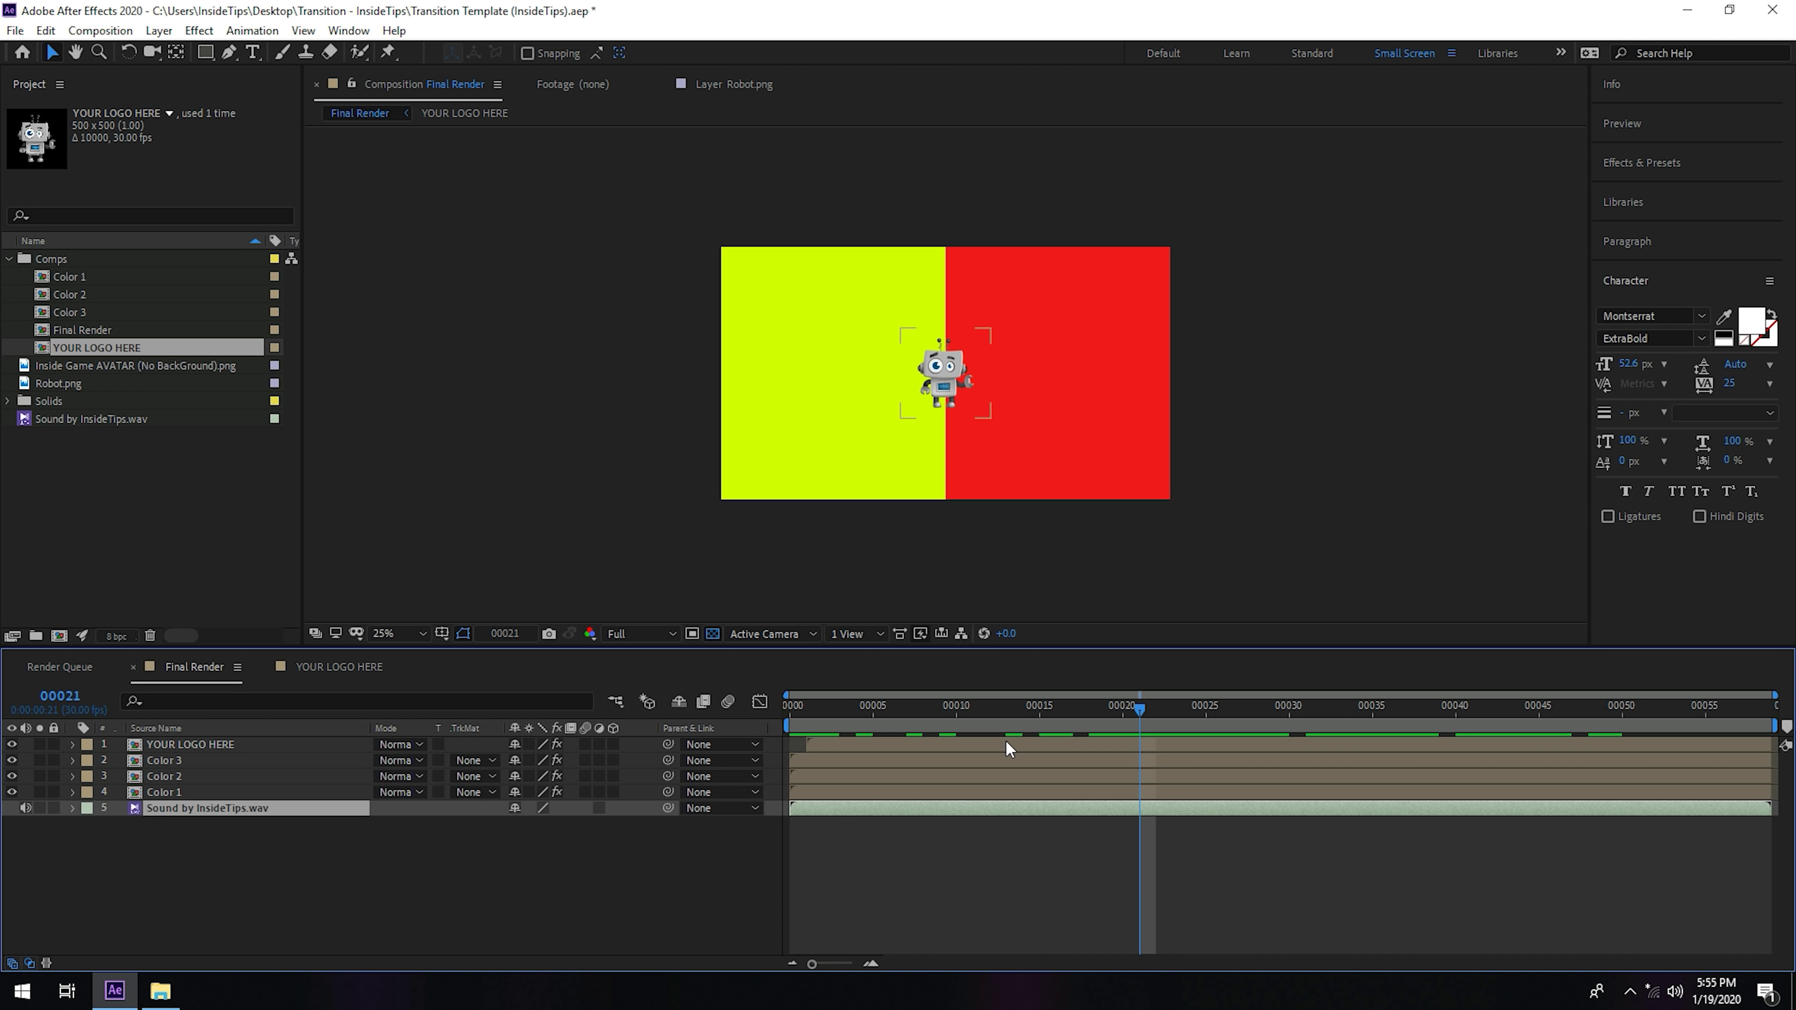
- Move the playhead back to frame 2 and add the Final Render composition to the render queue
left_click_drag(1004, 740, 821, 713)
left_click(591, 905)
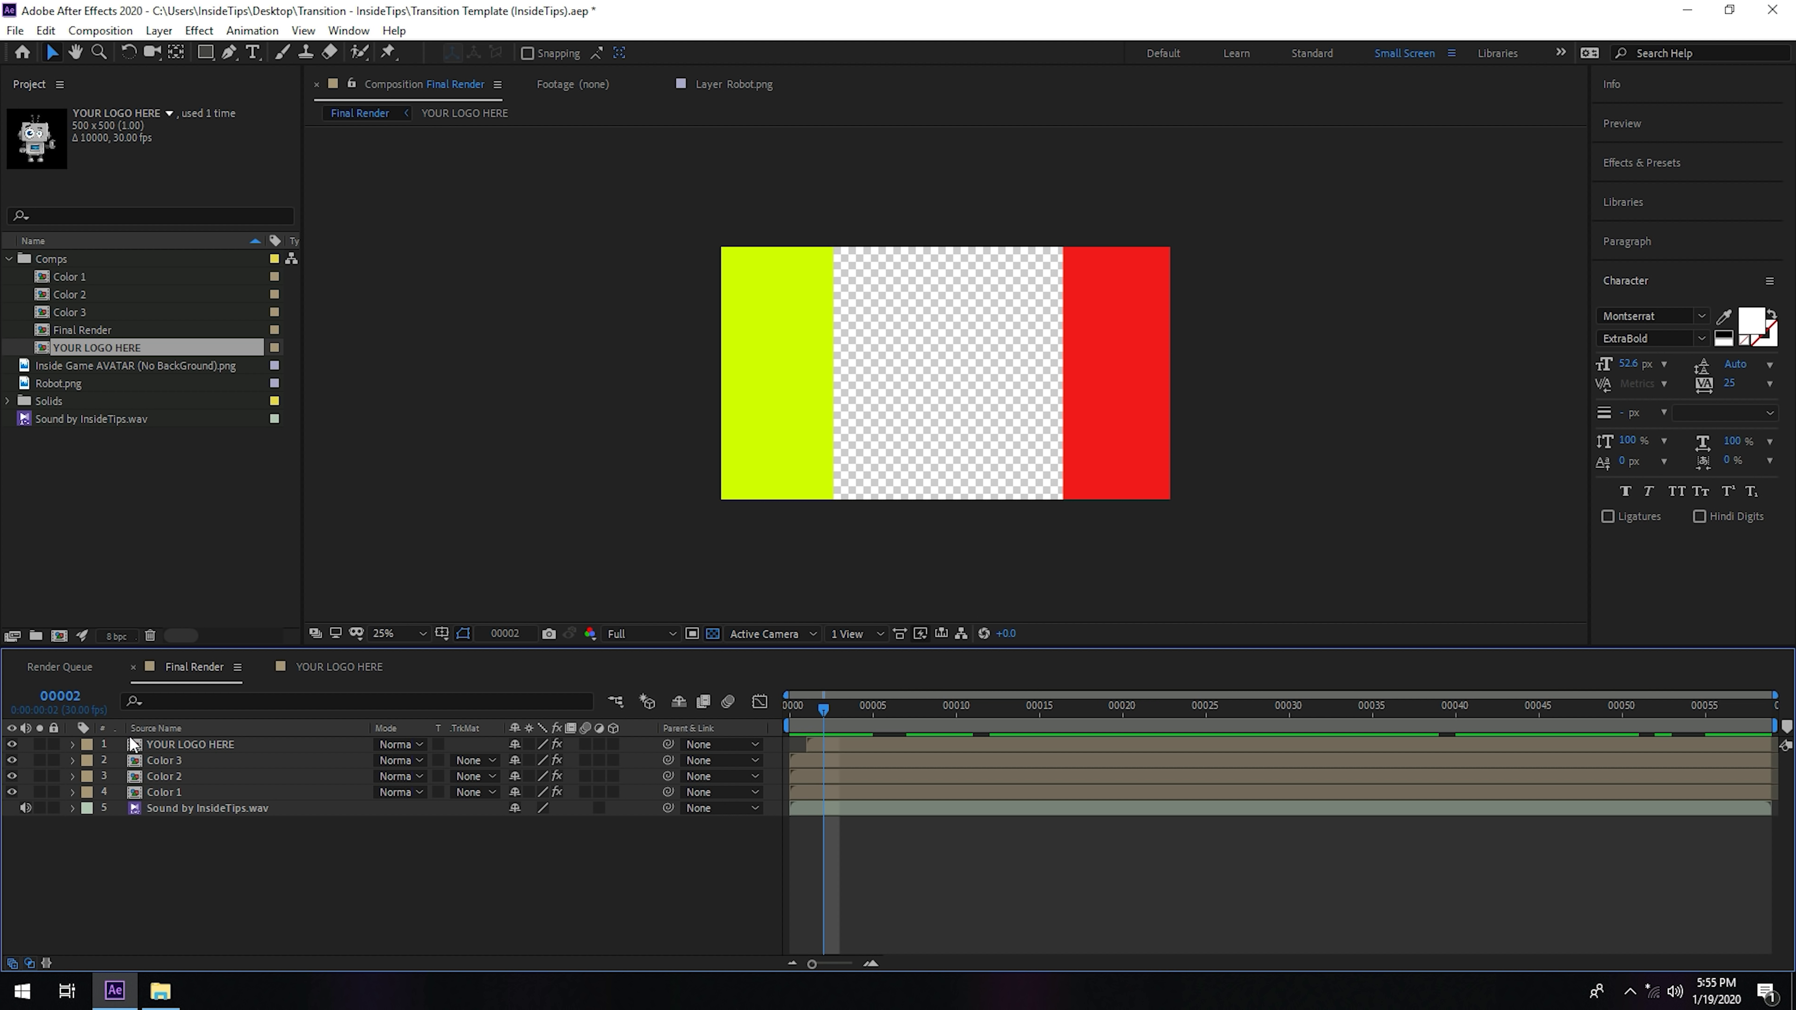
left_click(95, 330)
left_click(100, 30)
left_click(170, 189)
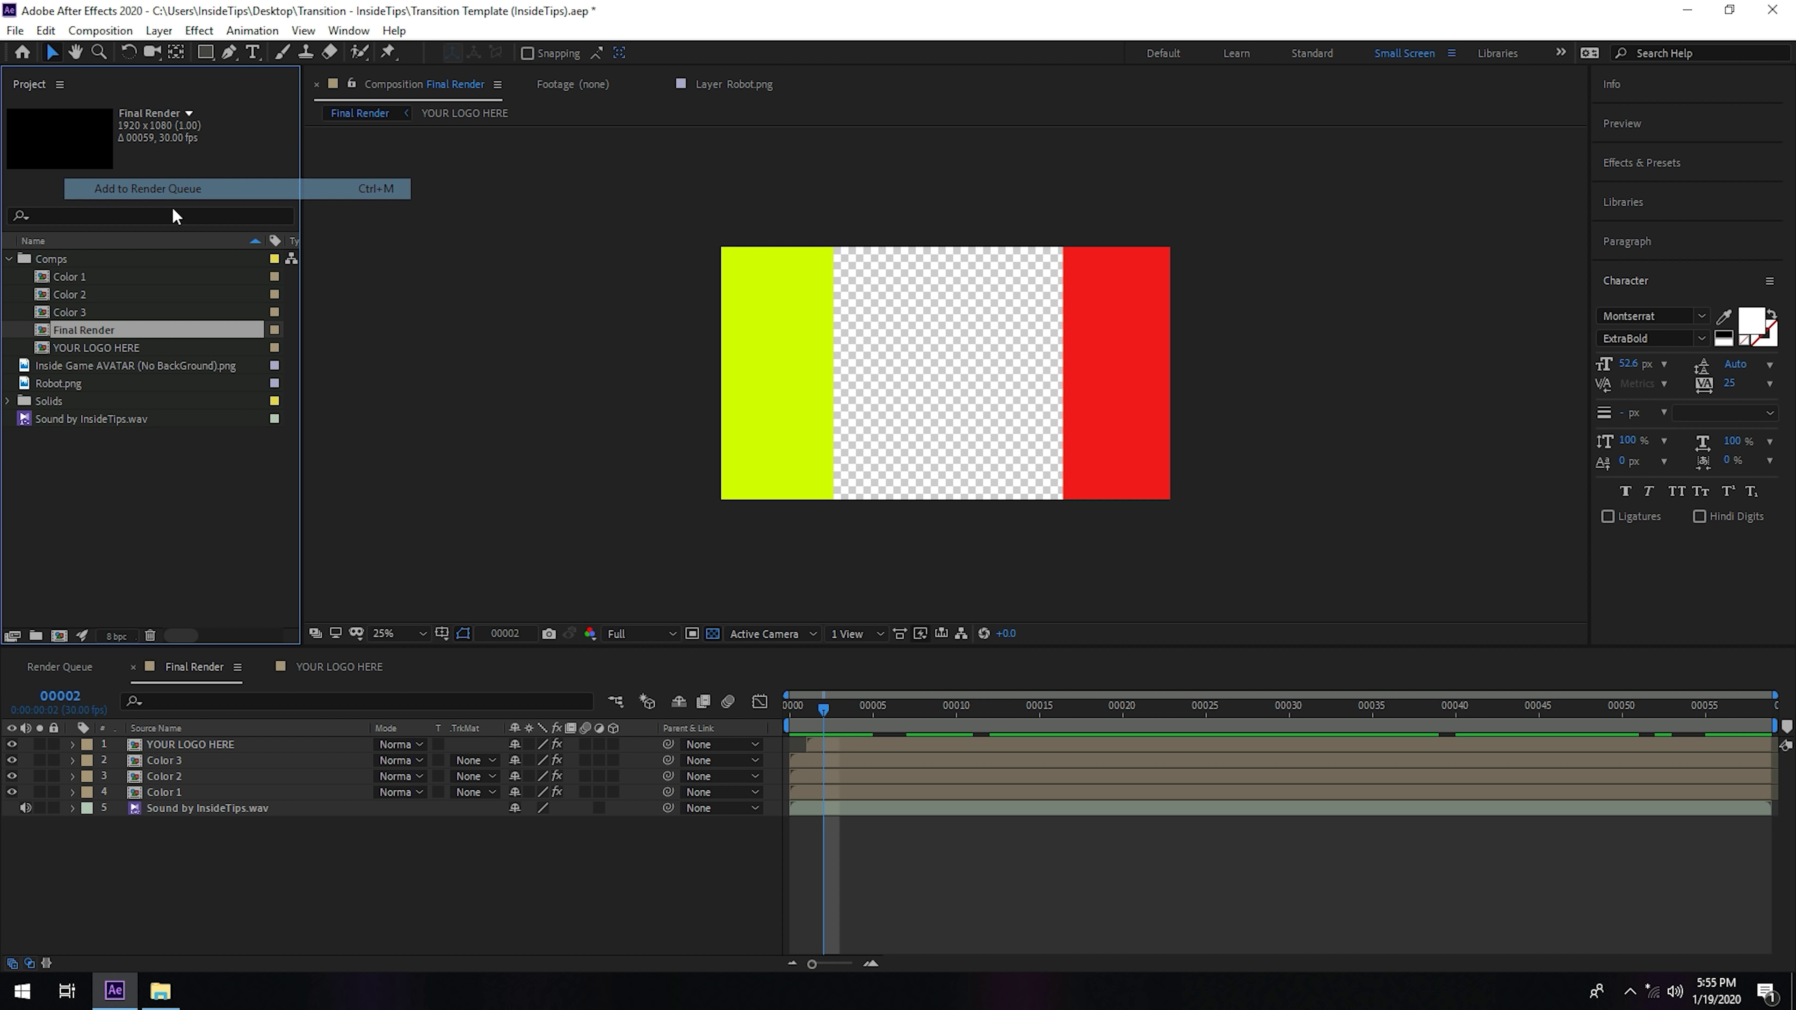
- Set Final Render's output module to QuickTime with RGB + Alpha channels and accept its render settings at Best quality and Full resolution
left_click(151, 802)
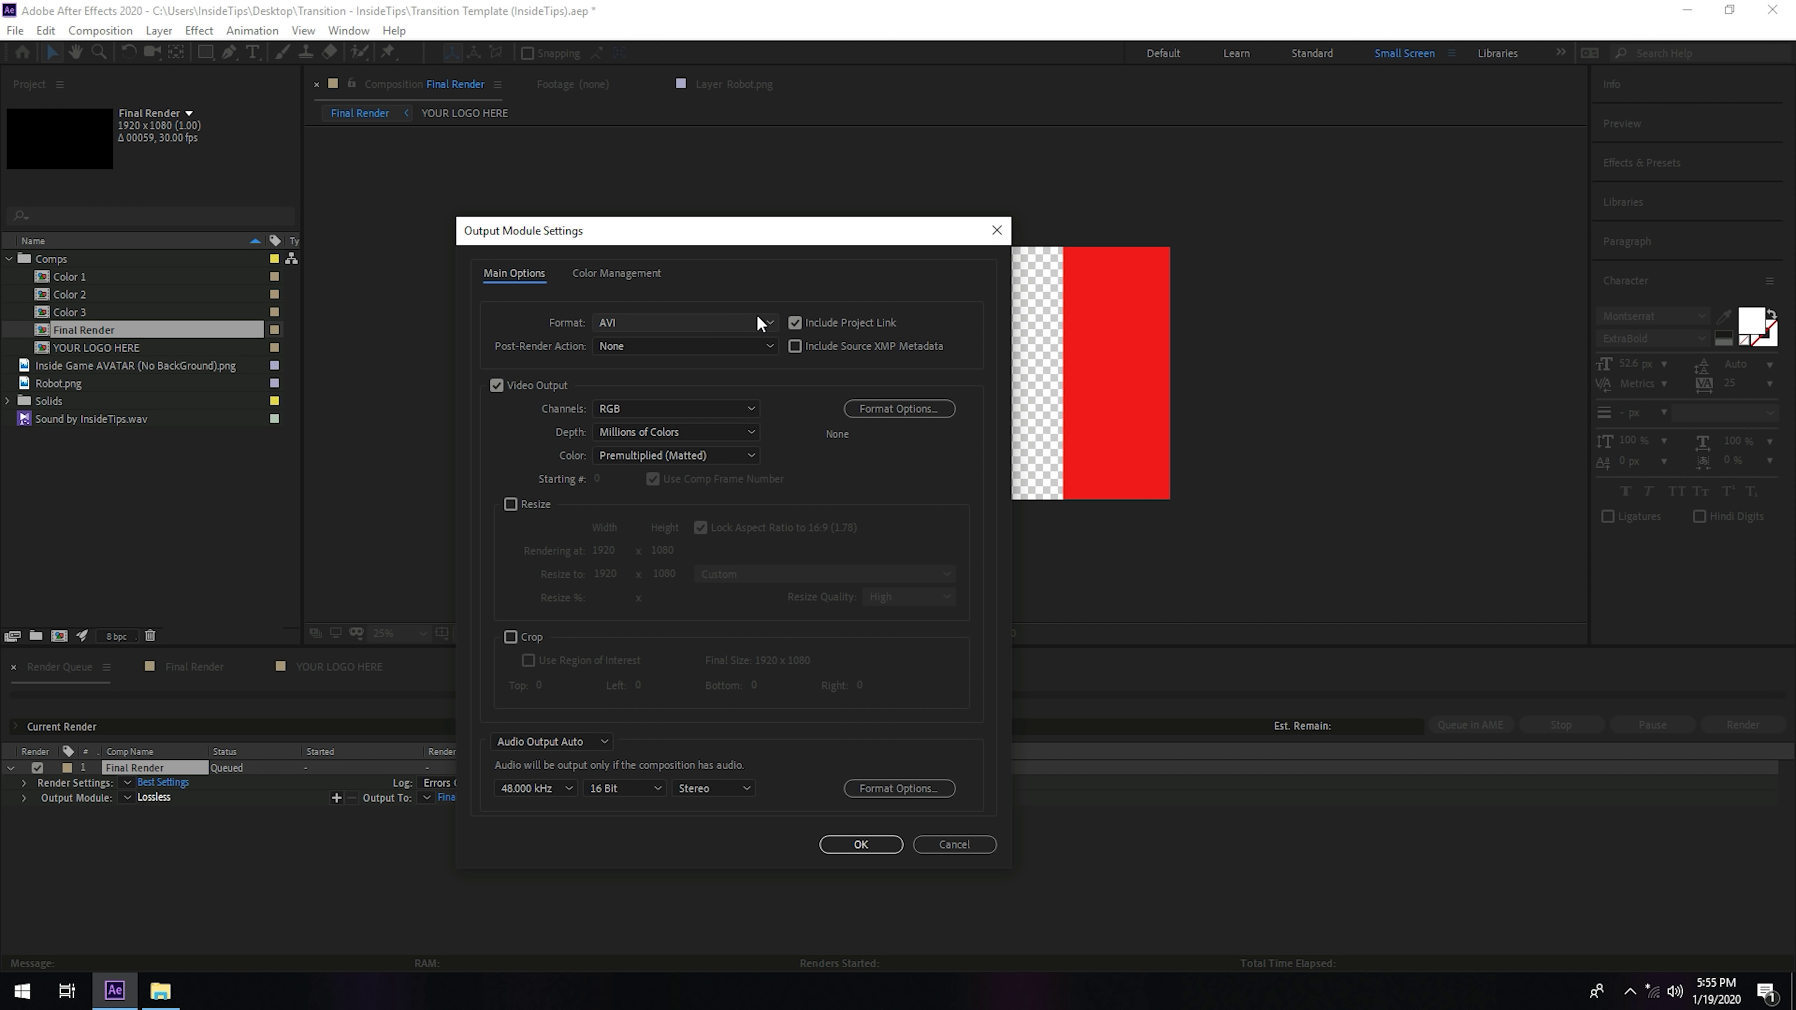
left_click(758, 319)
left_click(657, 533)
left_click(751, 410)
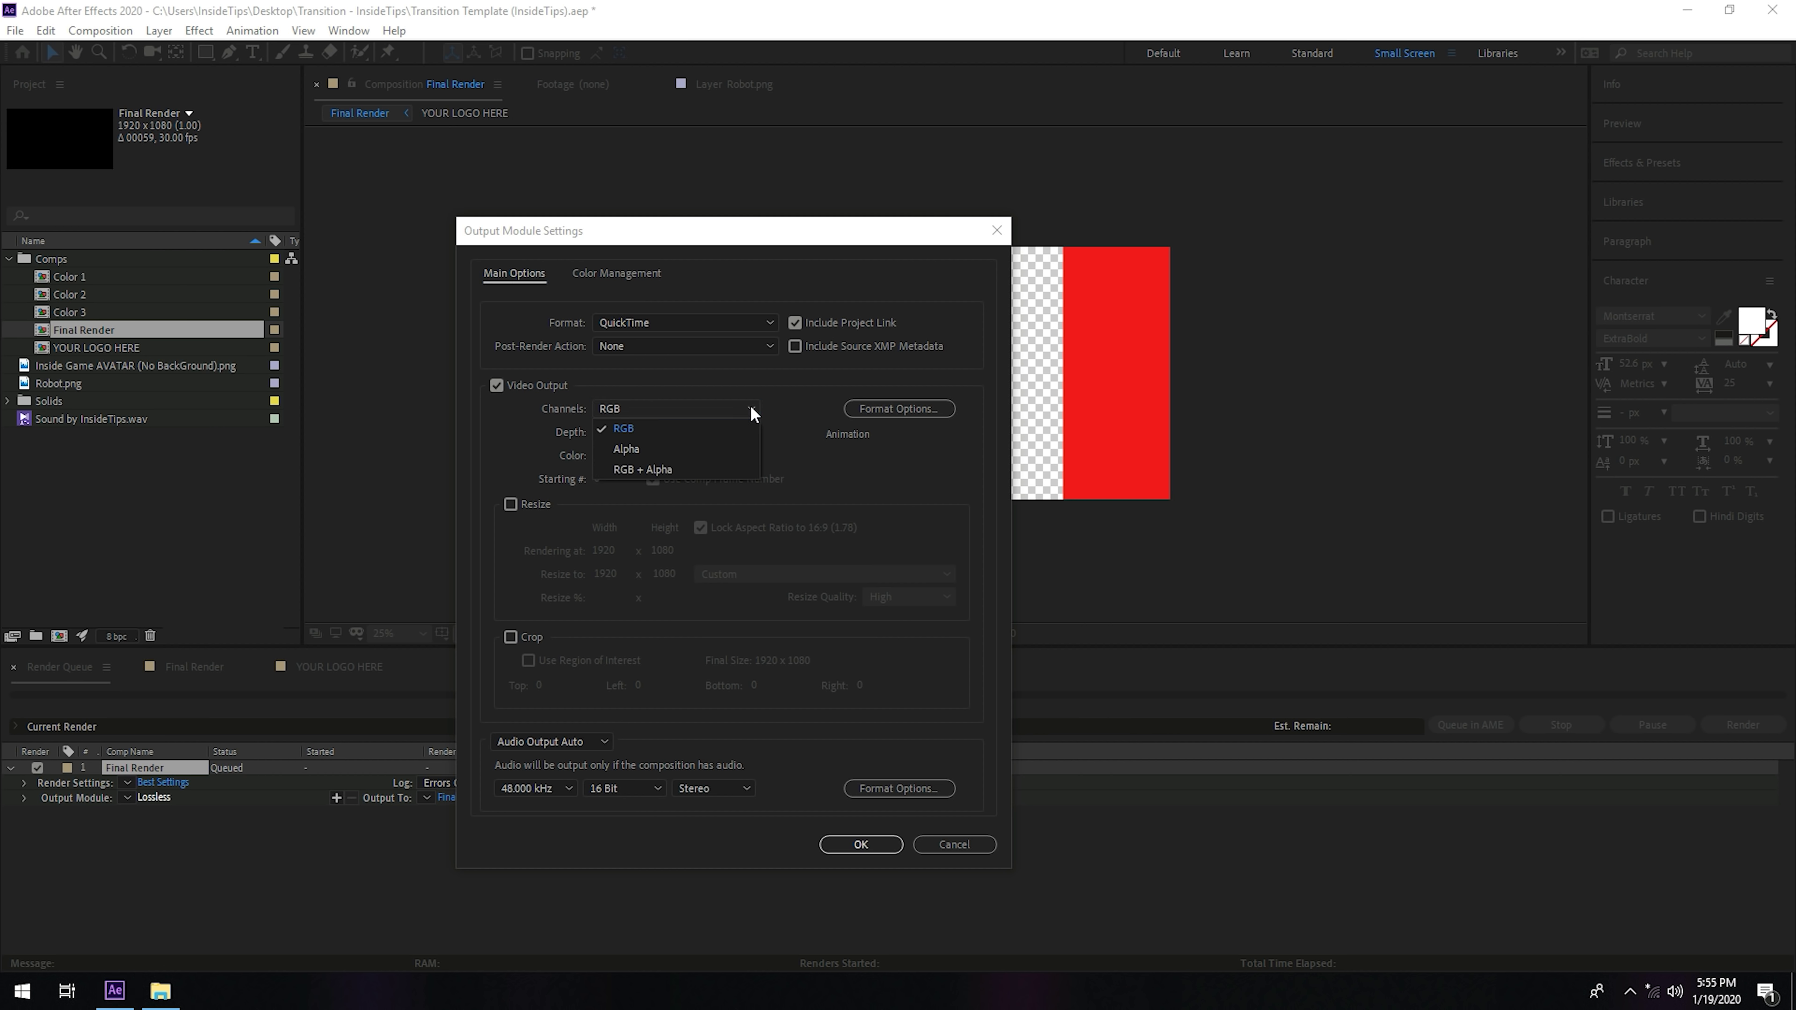
left_click(661, 469)
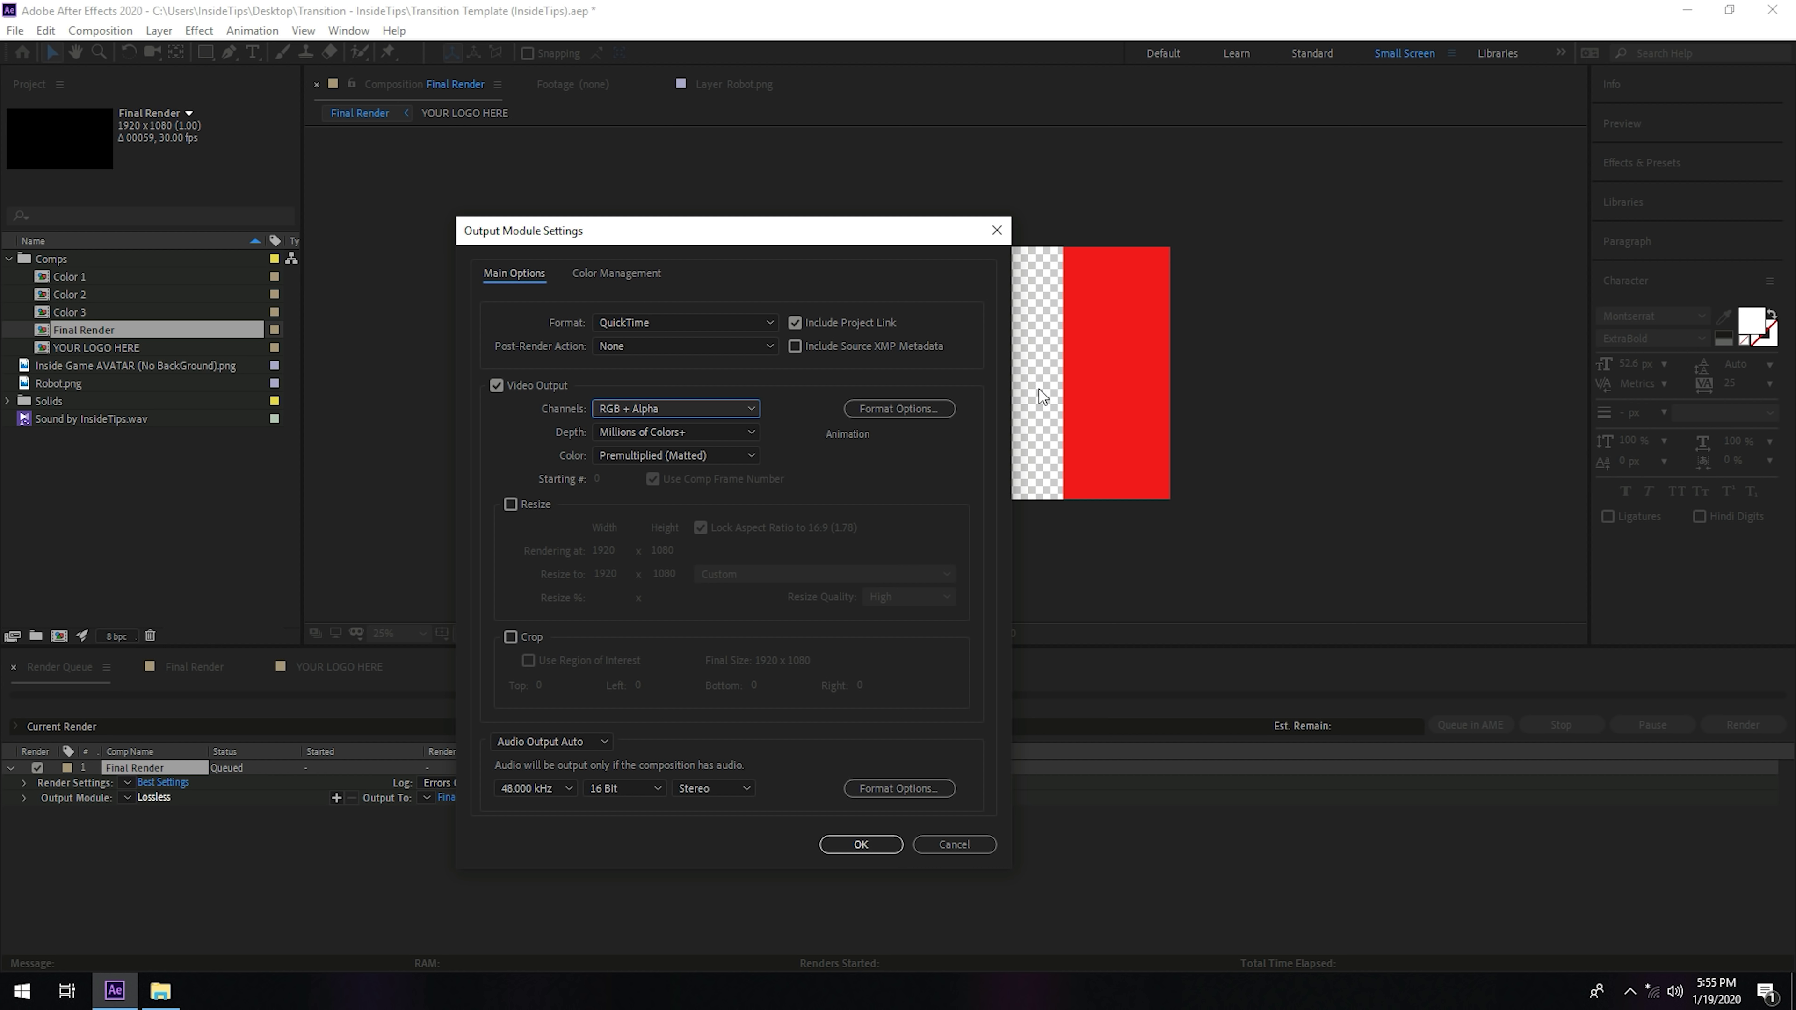
left_click(864, 846)
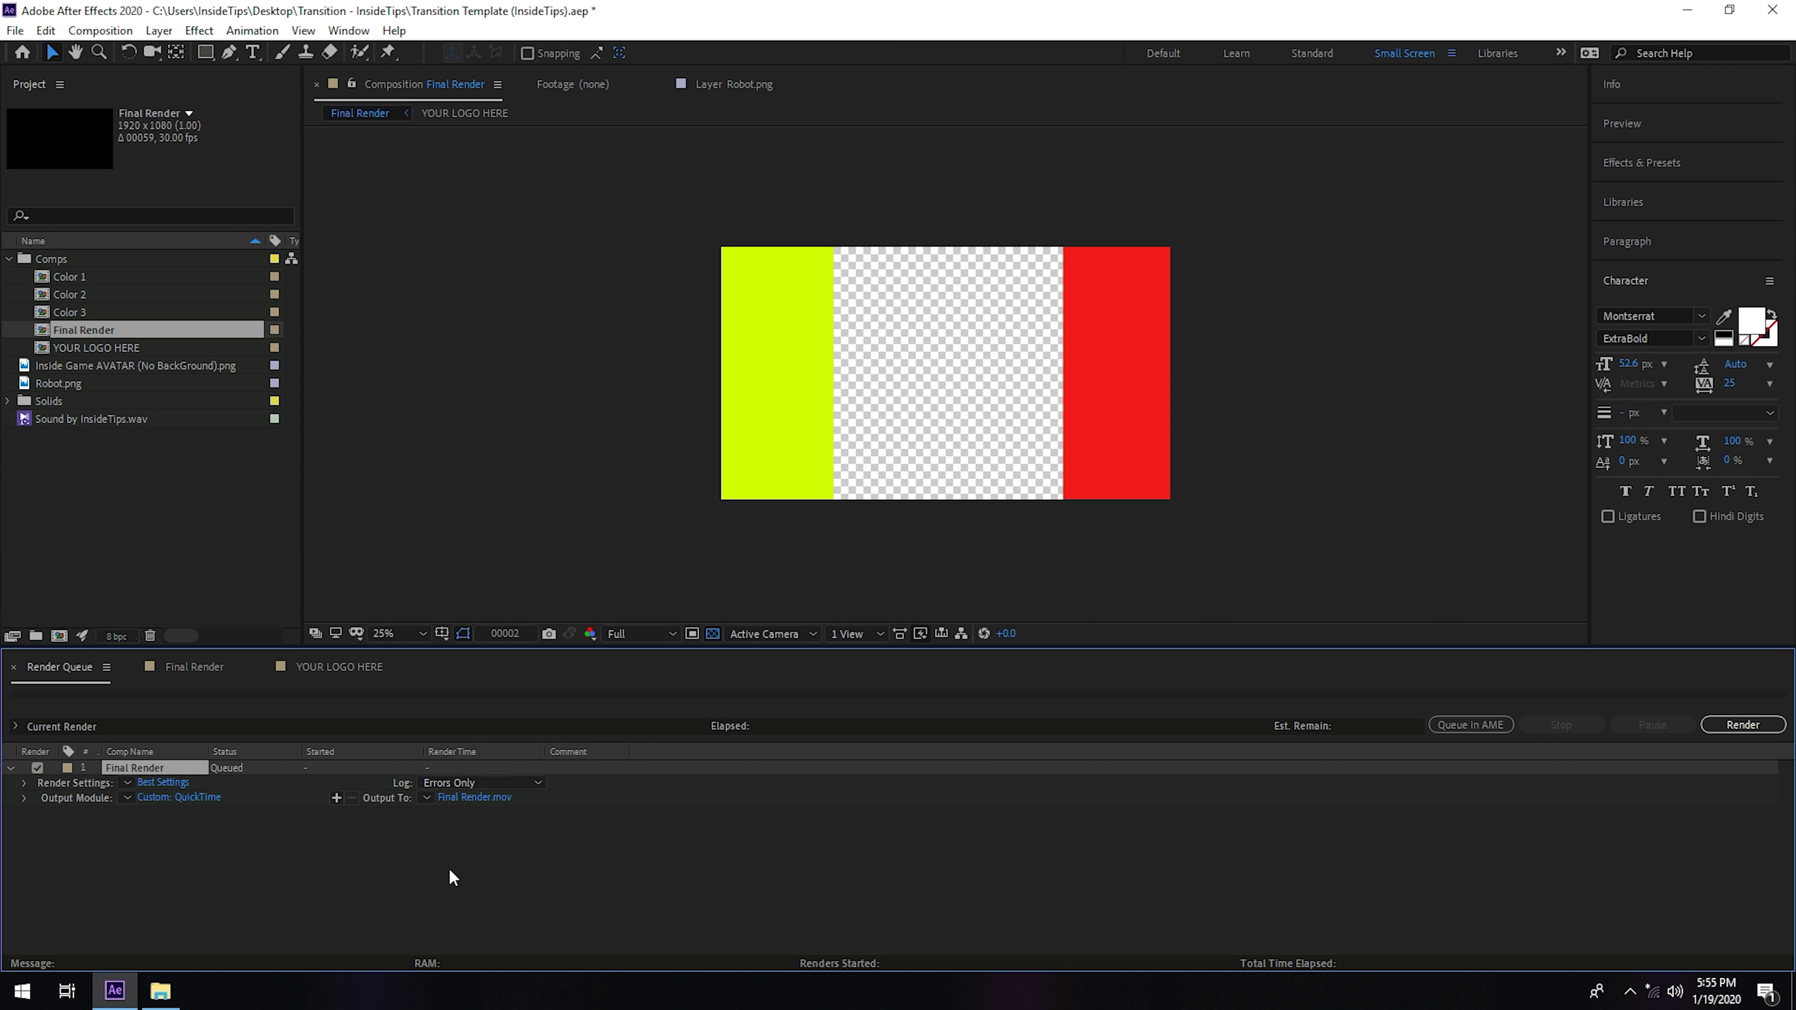
left_click(163, 783)
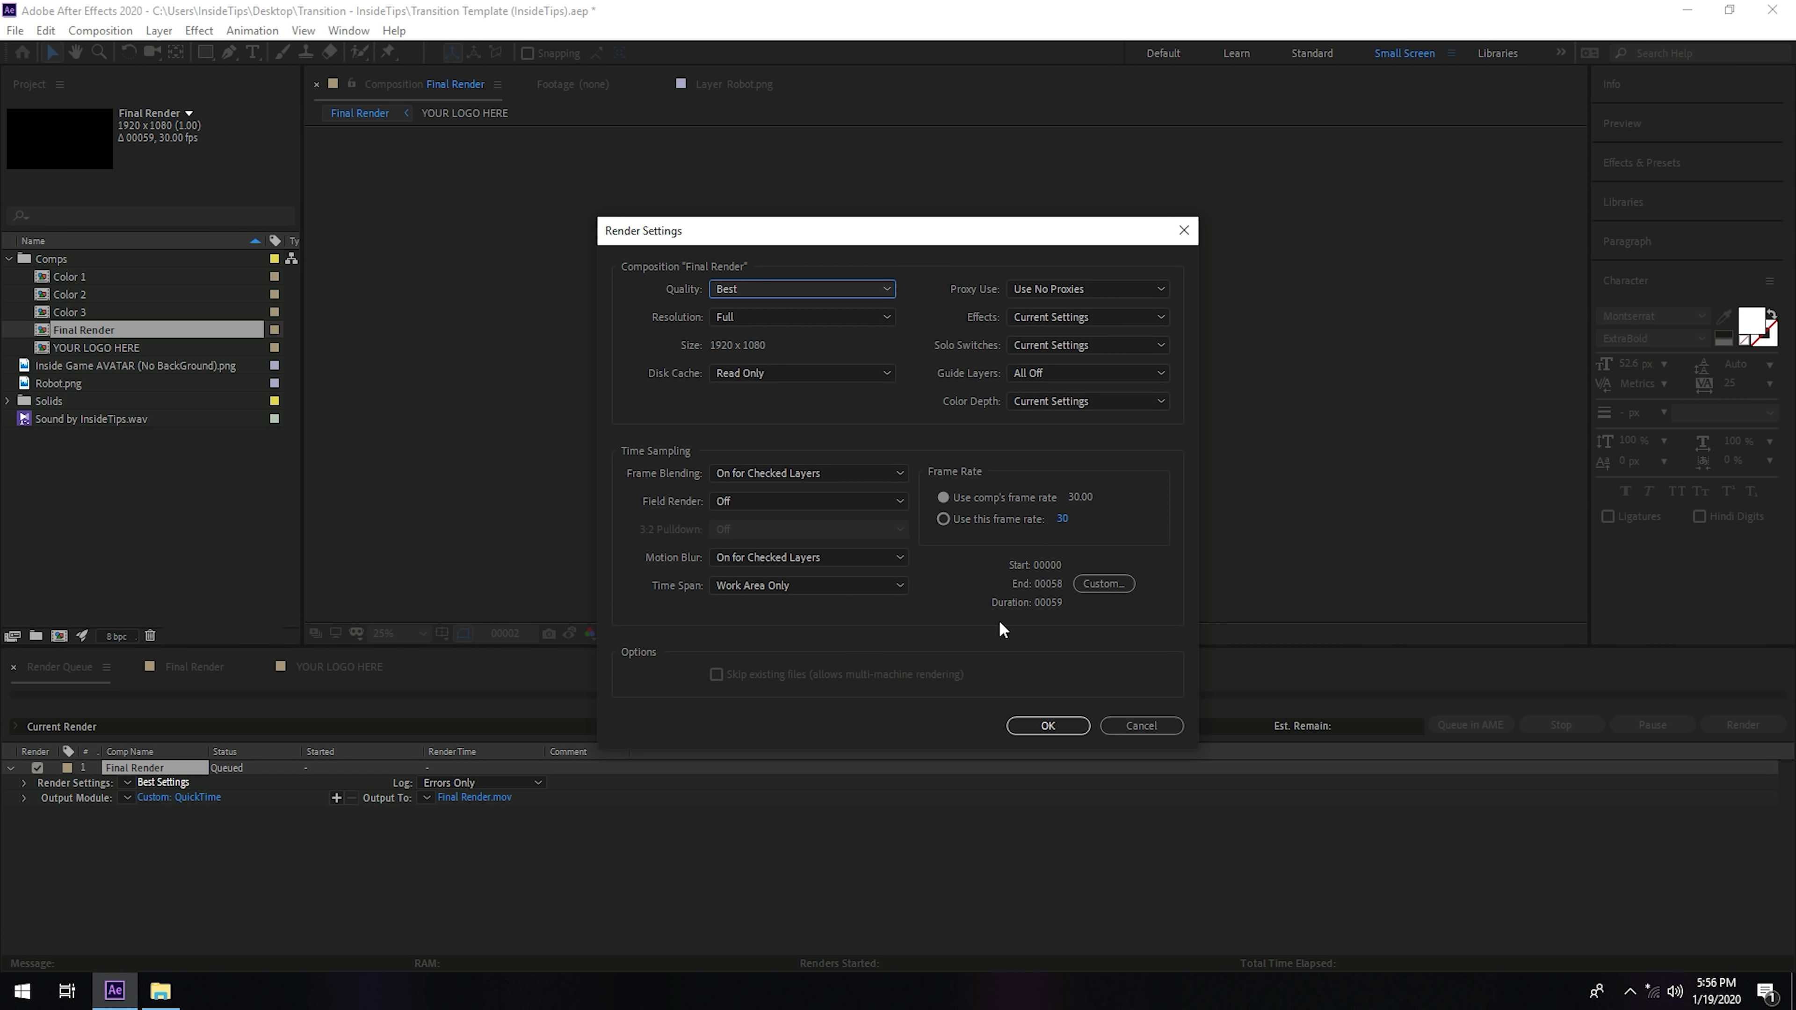
left_click(1047, 724)
- Set the output movie's file name to InsideGame Transition on the Desktop and render the queued composition
left_click(458, 798)
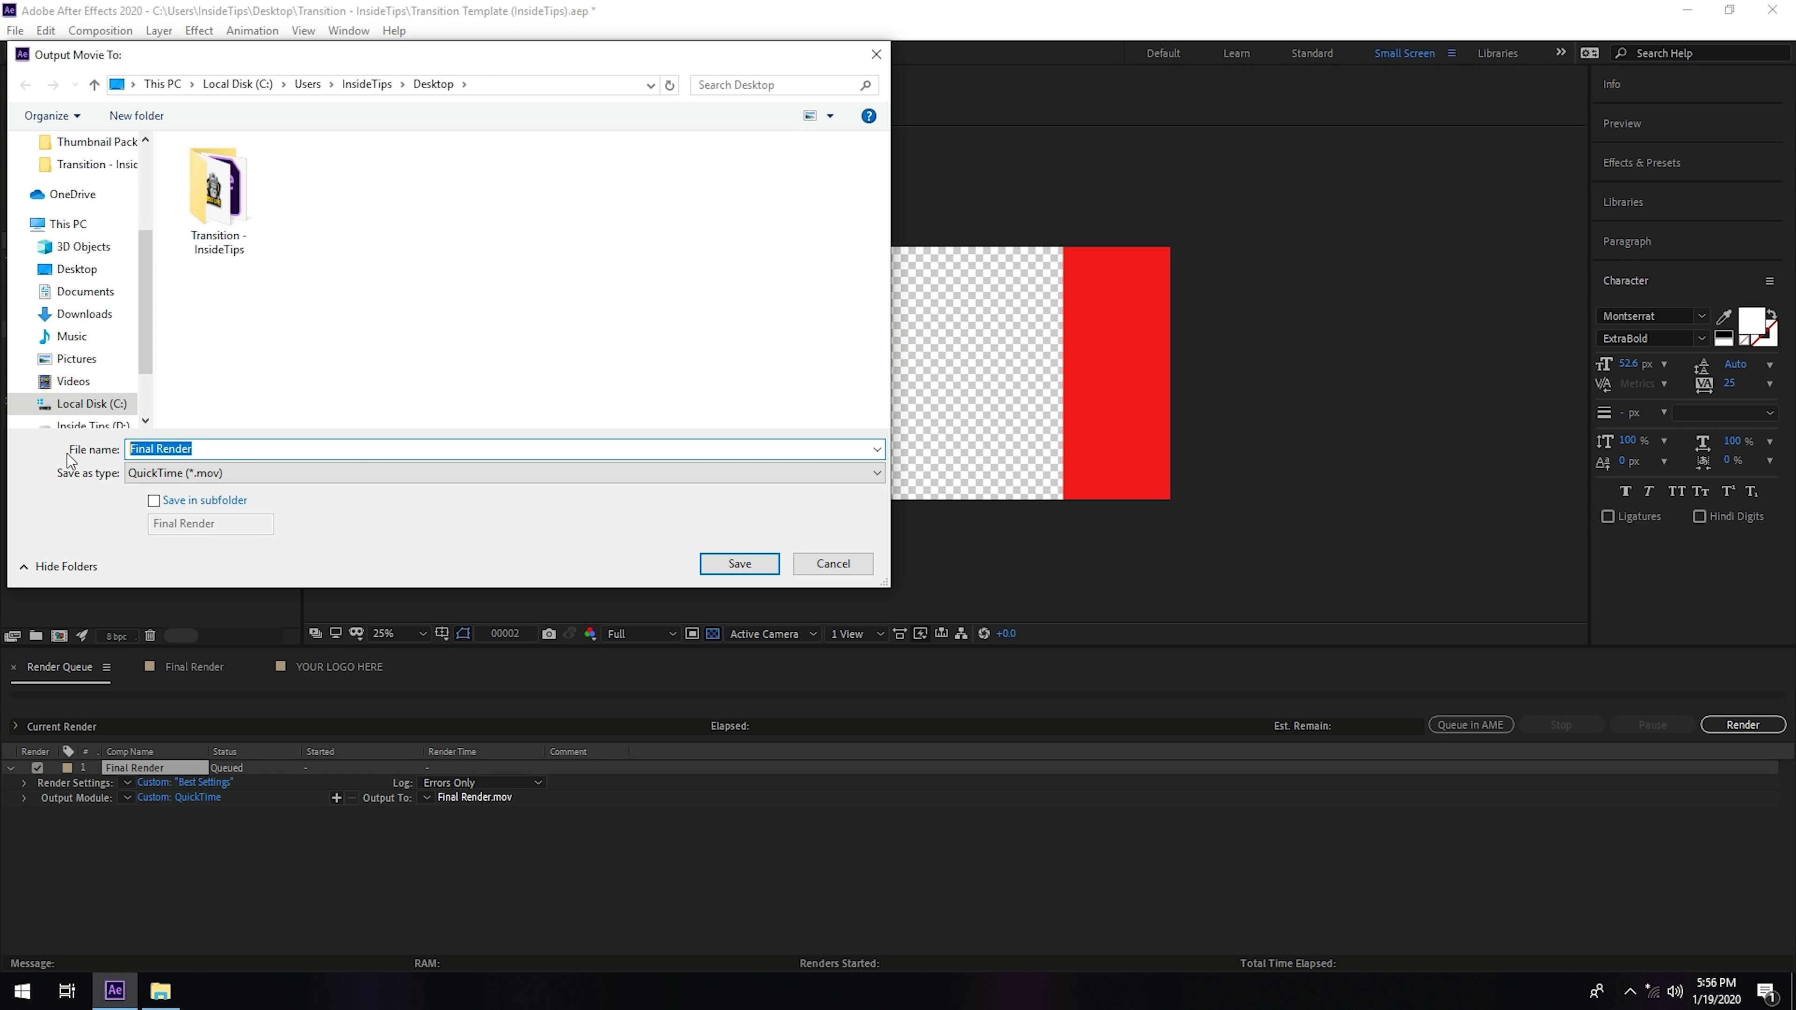
type("I")
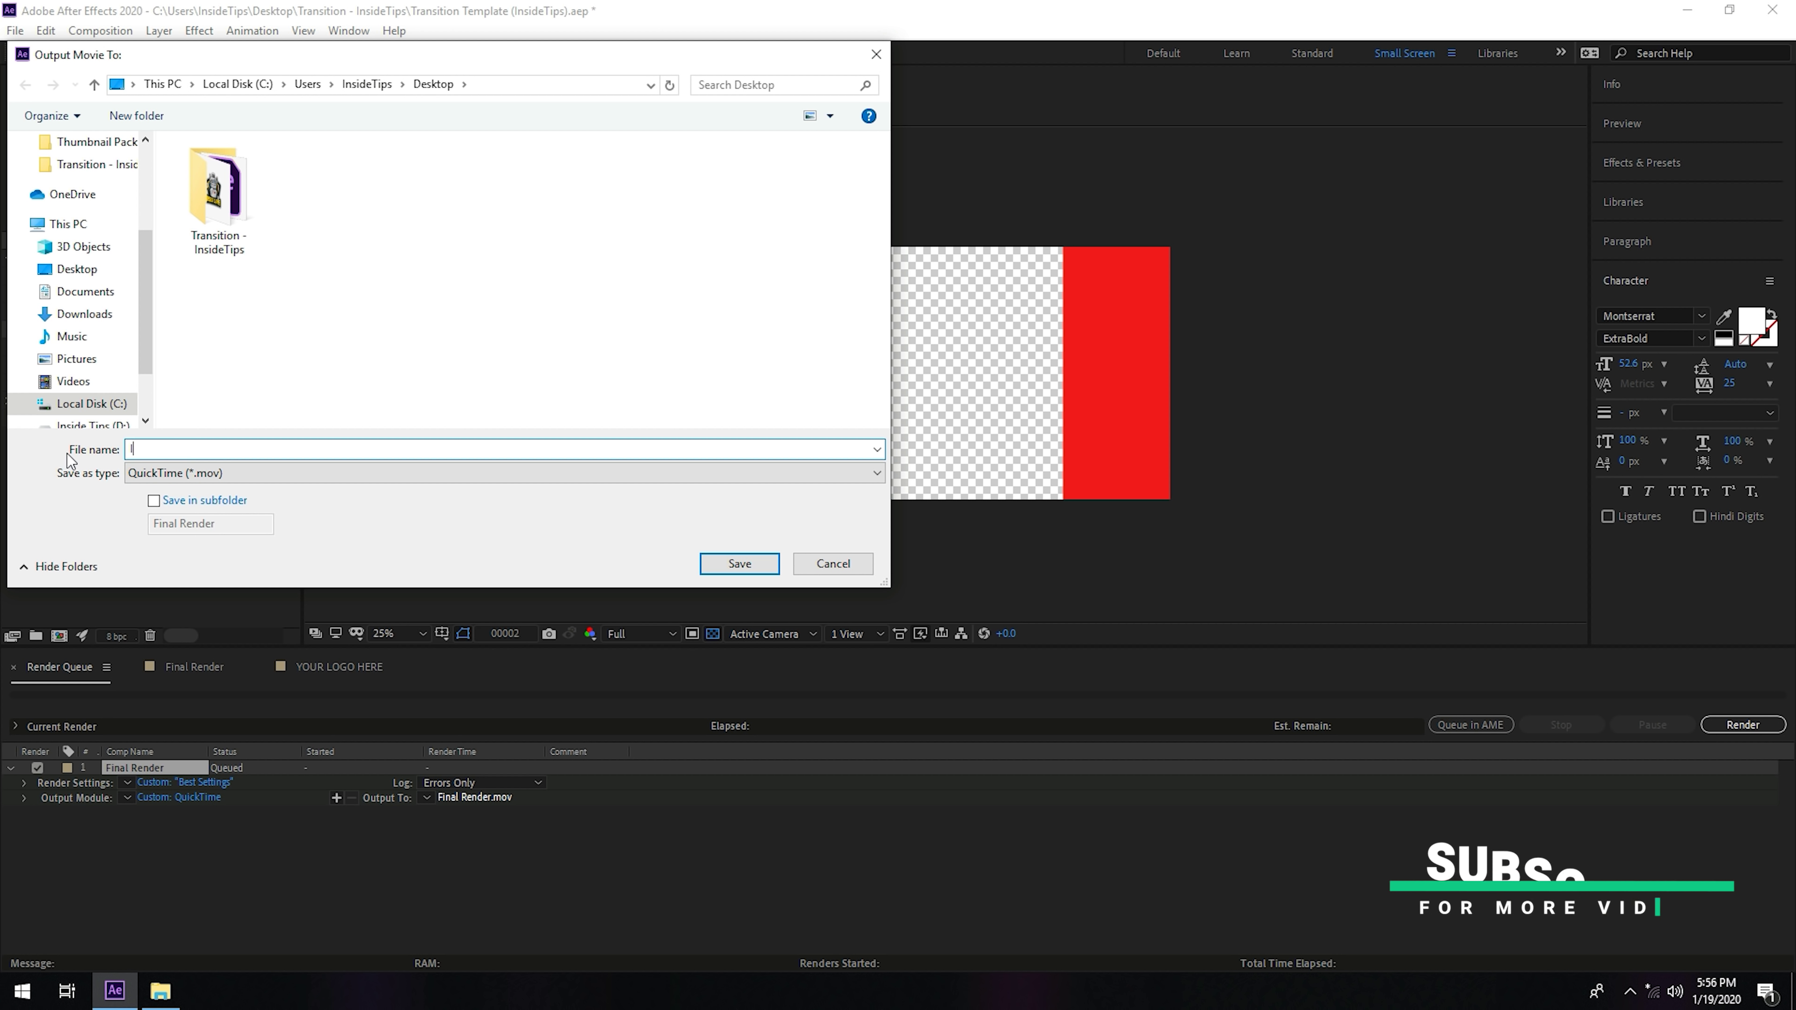
type("nsideGame Transition")
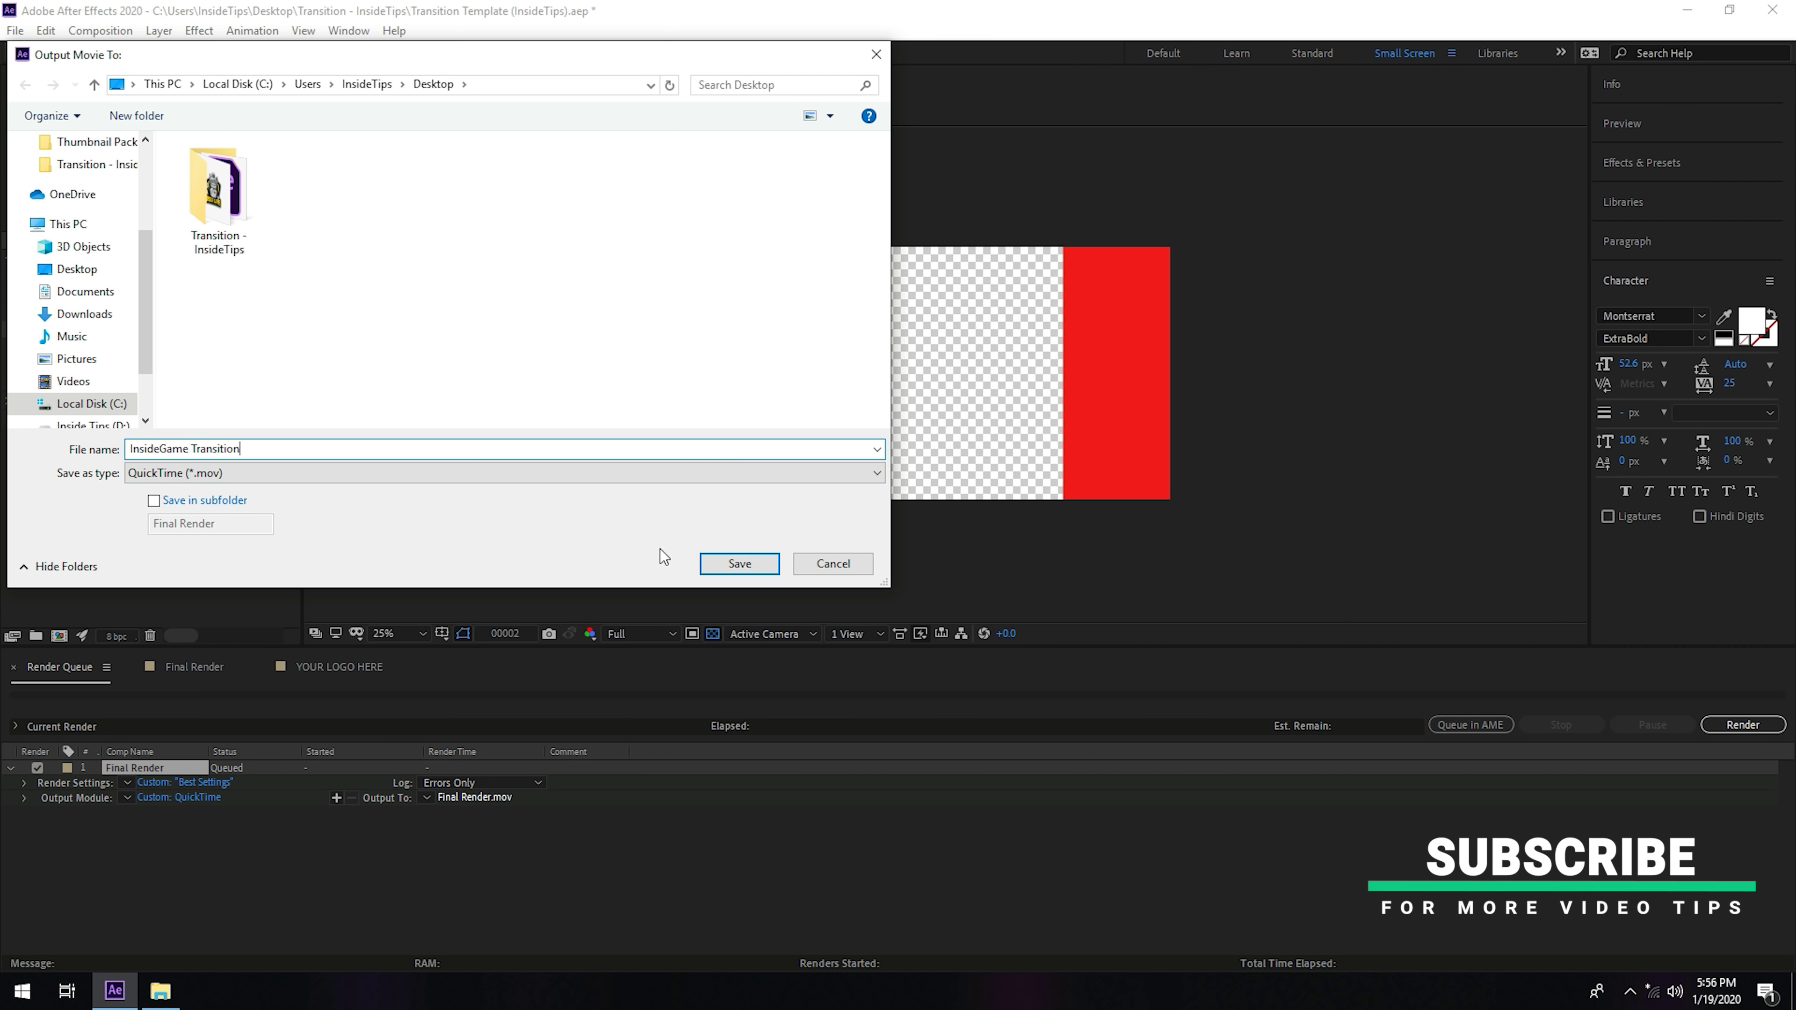
left_click(736, 562)
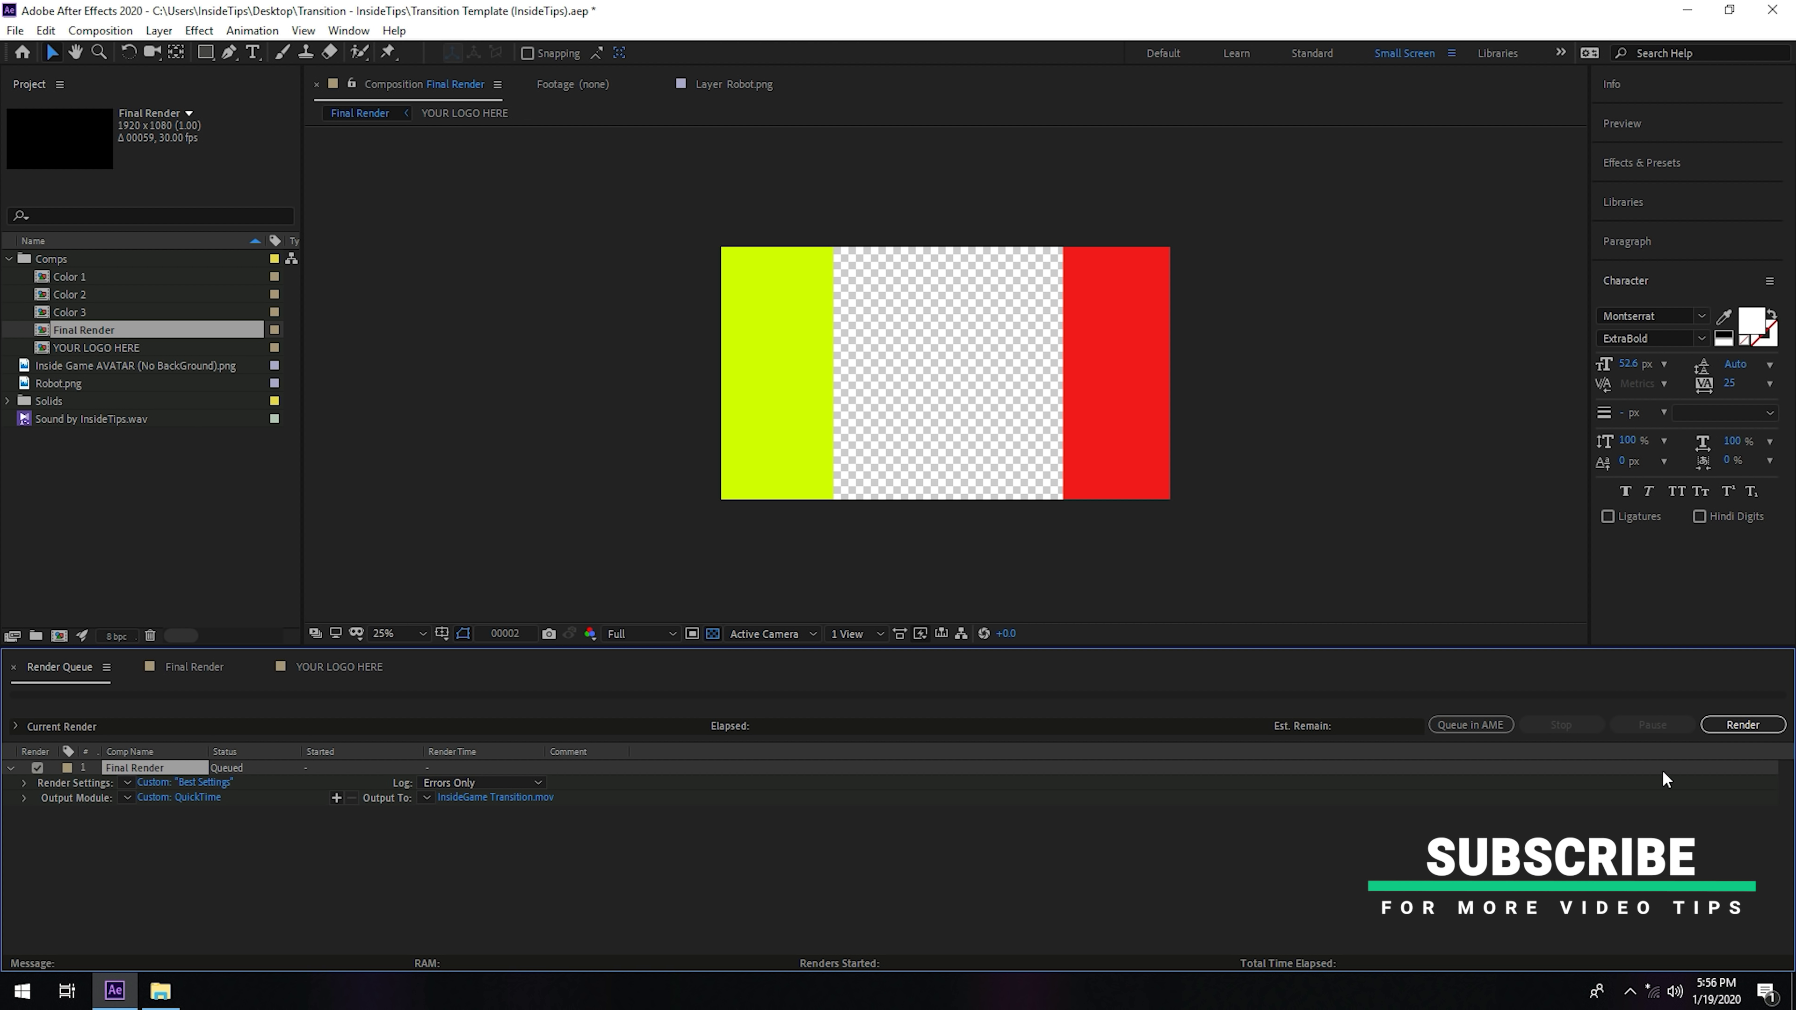
left_click(1739, 726)
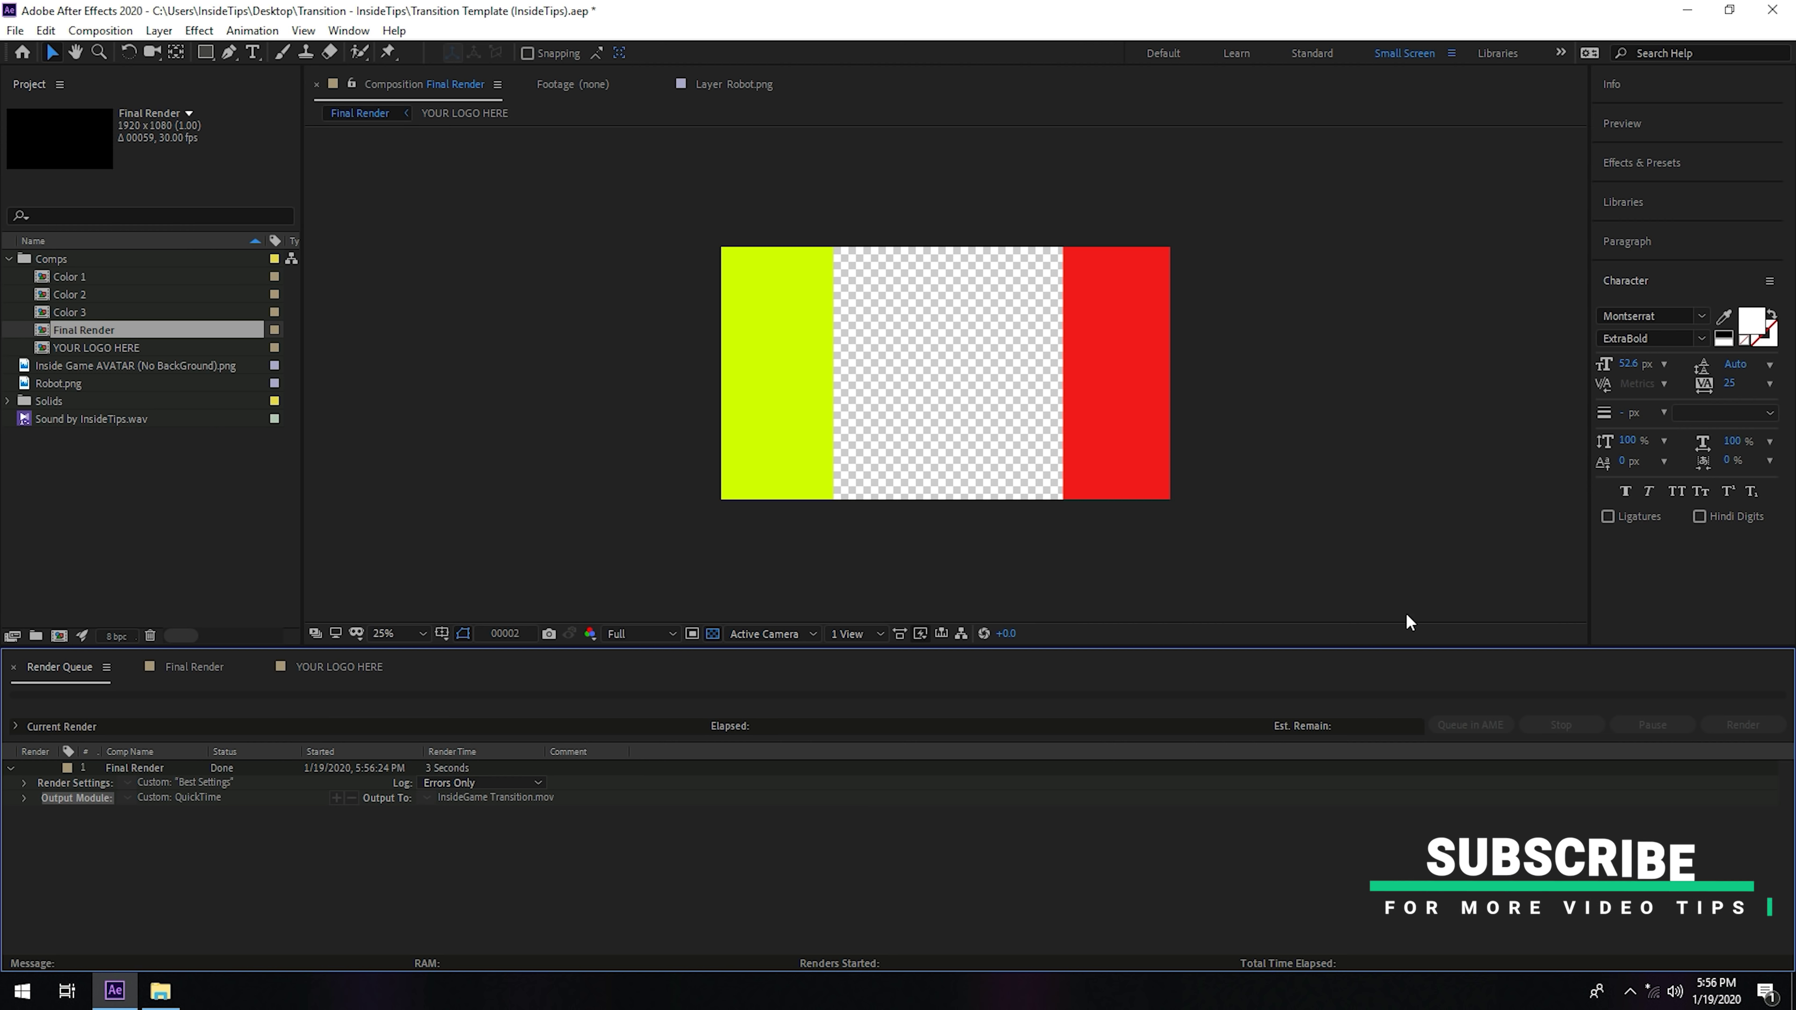
- Minimize After Effects, close the file window, locate the InsideGame Transition movie on the desktop and launch Streamlabs OBS
left_click(1687, 10)
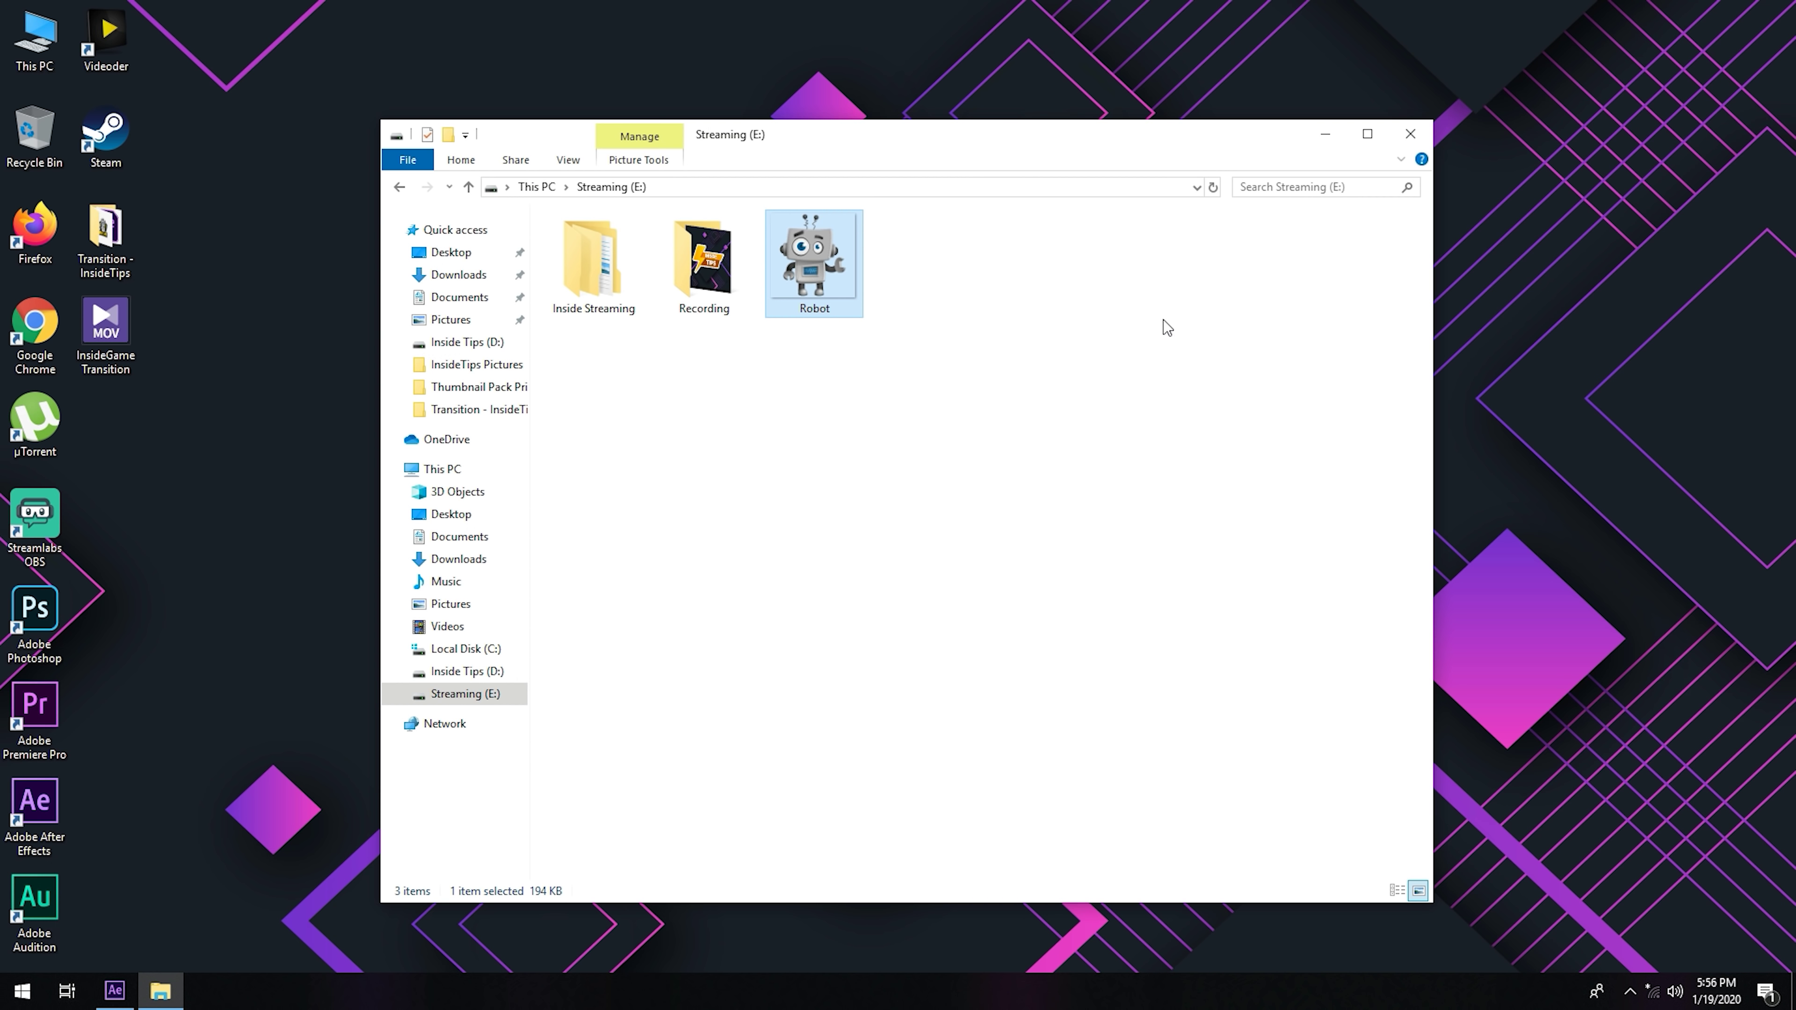
left_click(1410, 133)
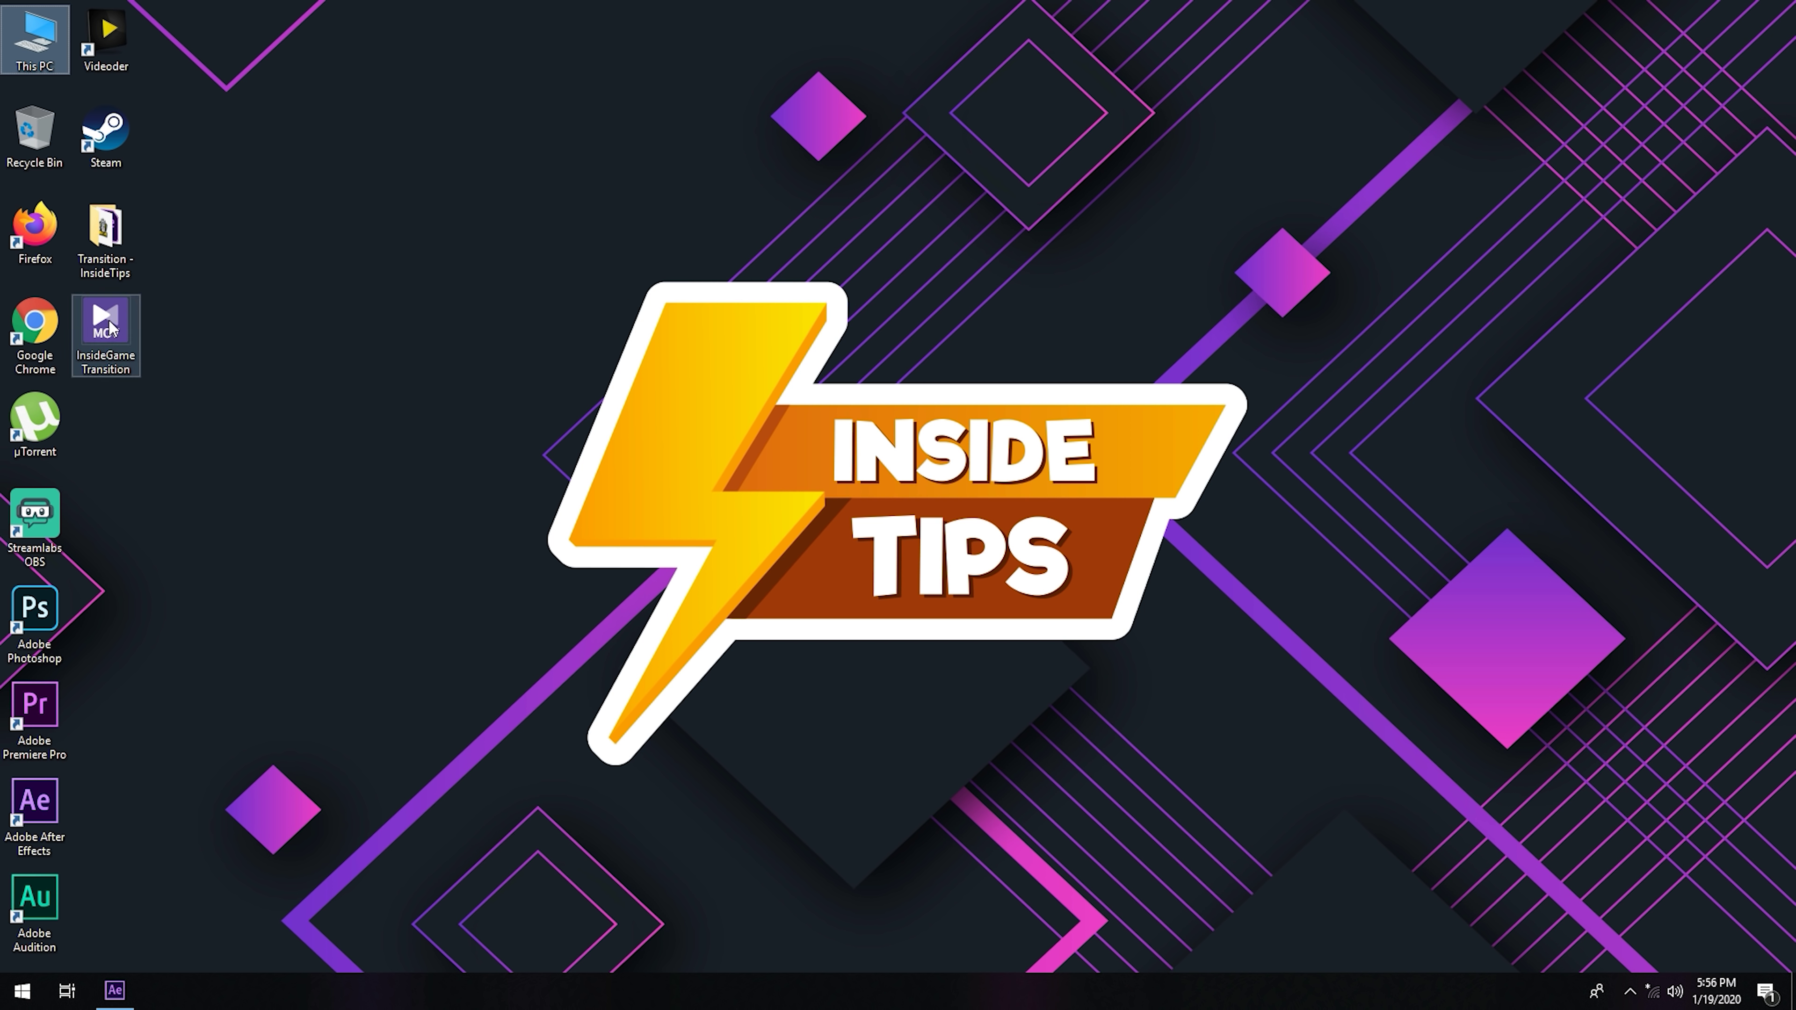
left_click(109, 326)
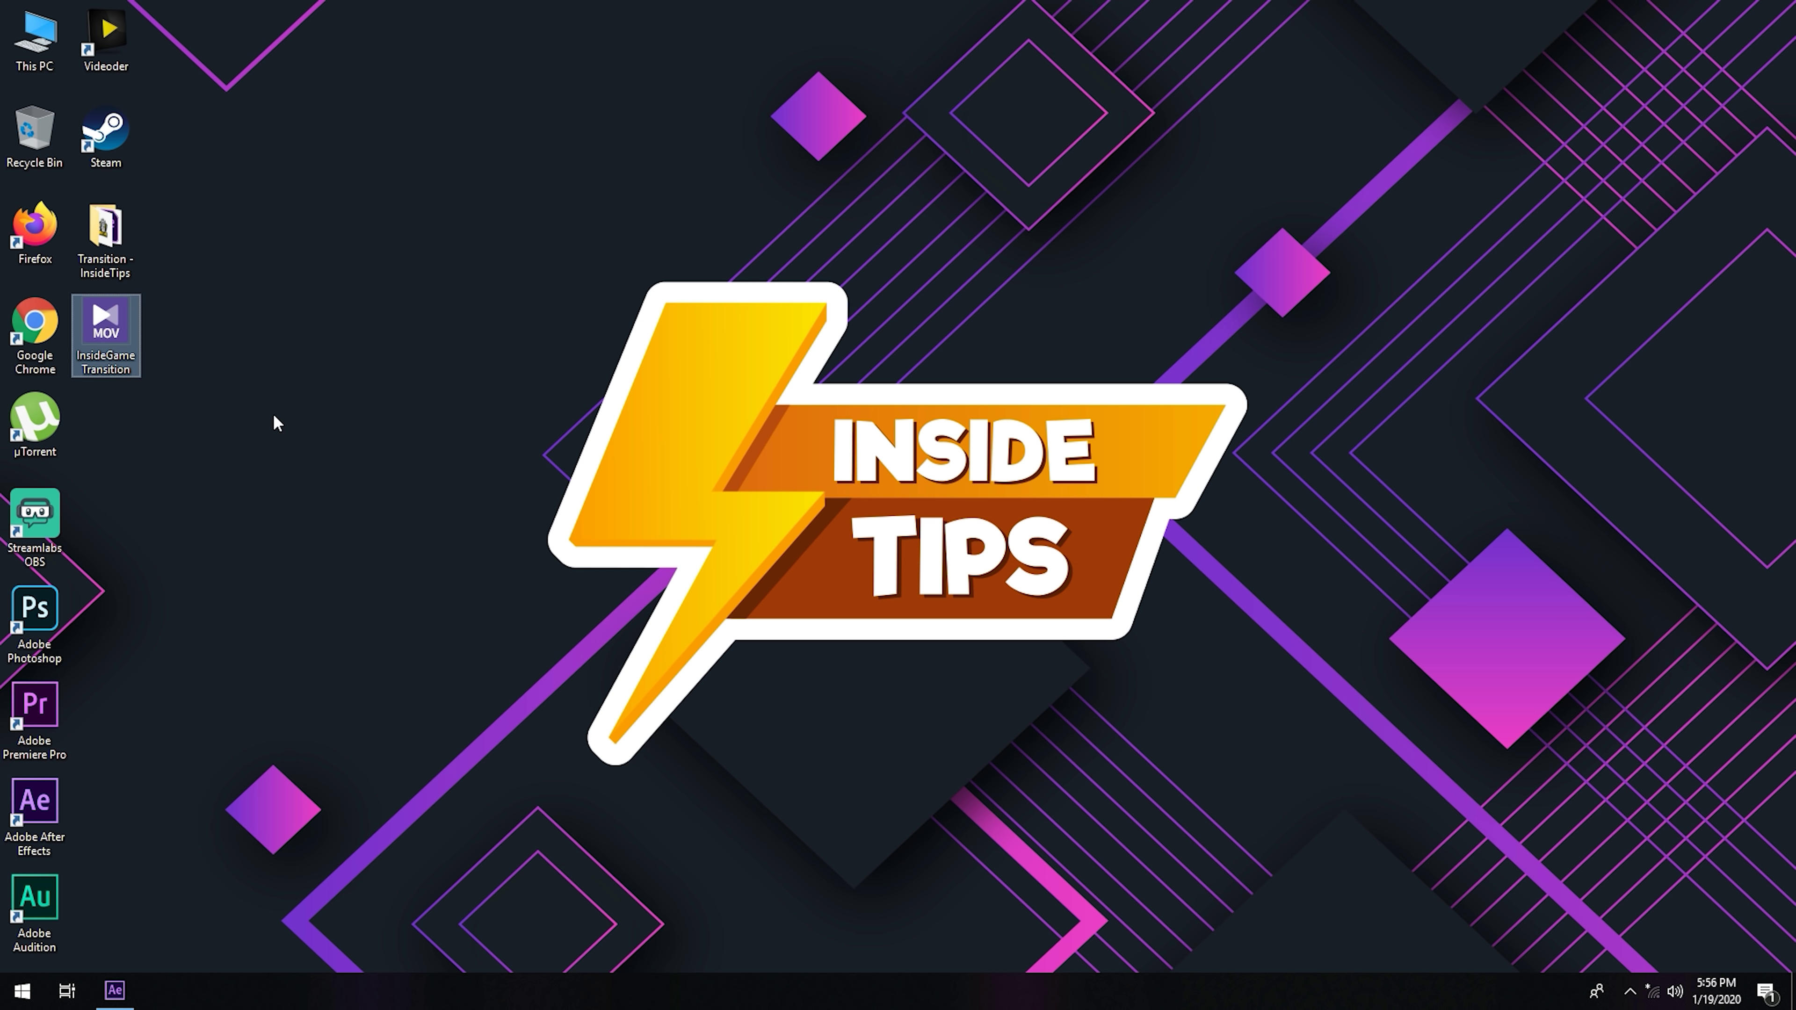
left_click(32, 533)
double_click(31, 533)
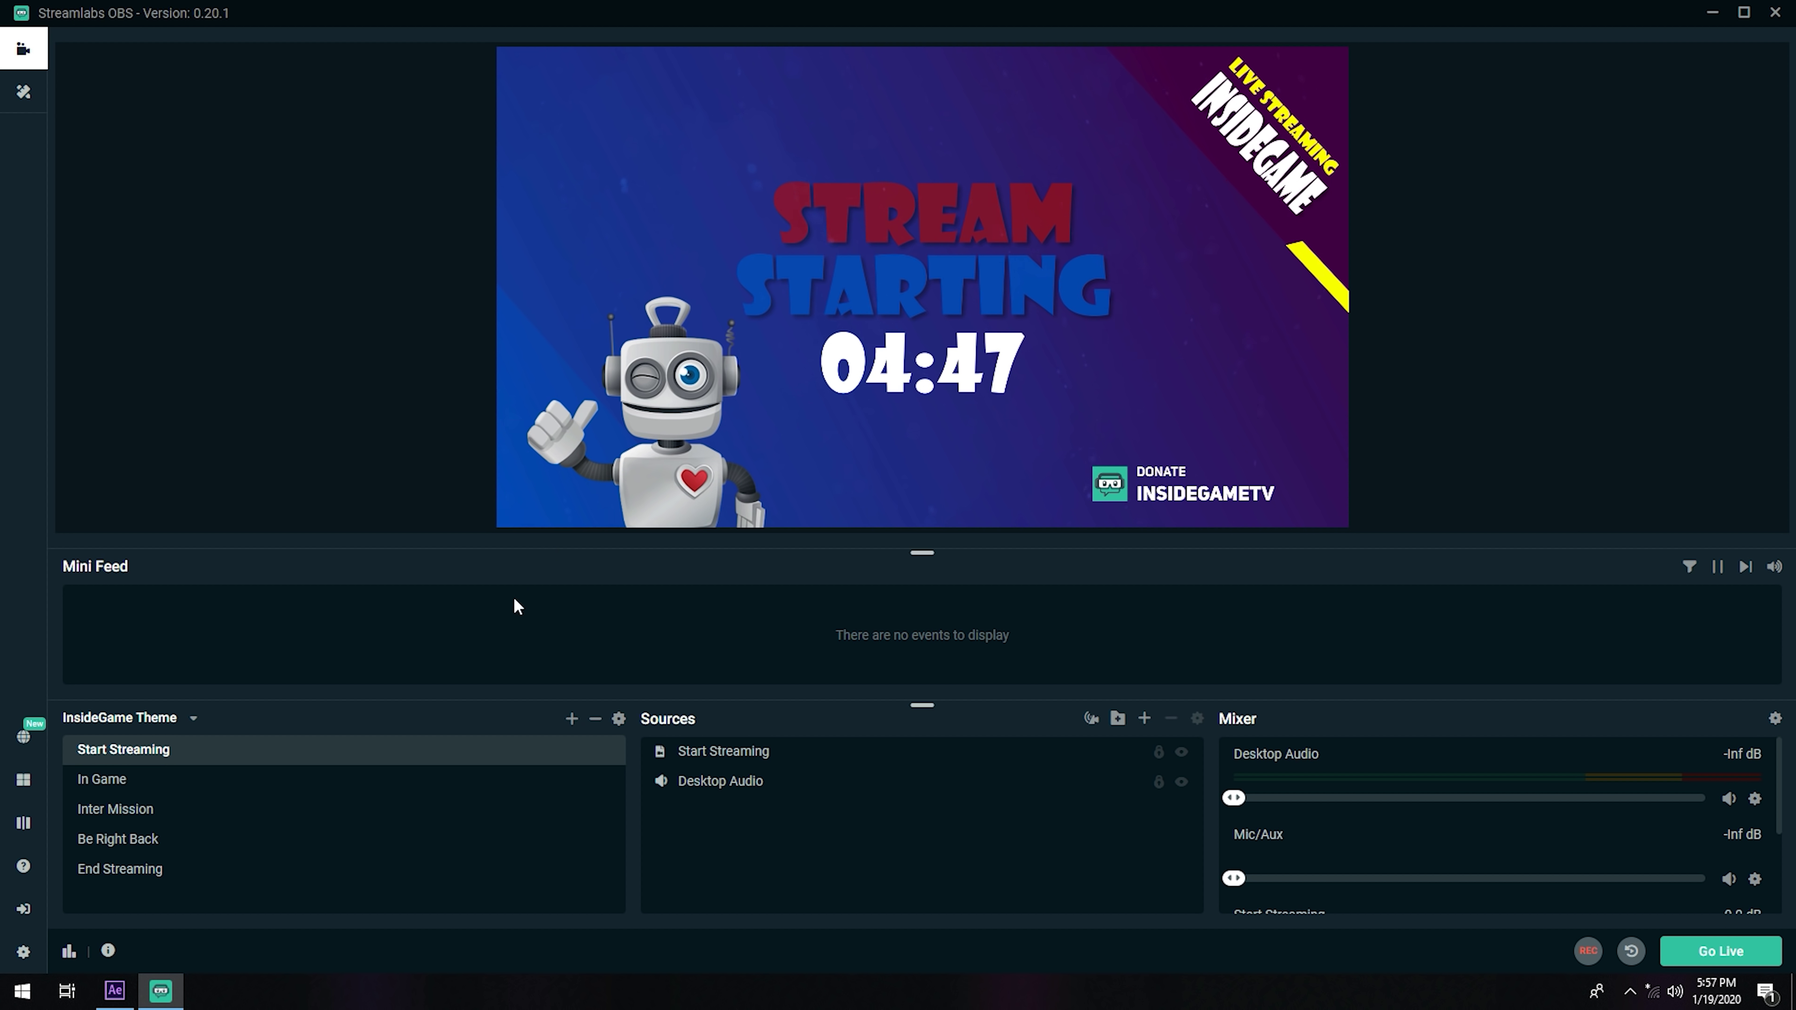
- Switch among the Start Streaming, In Game, Inter Mission, Be Right Back and End Streaming scenes to examine the current transition between them
left_click(134, 872)
left_click(148, 843)
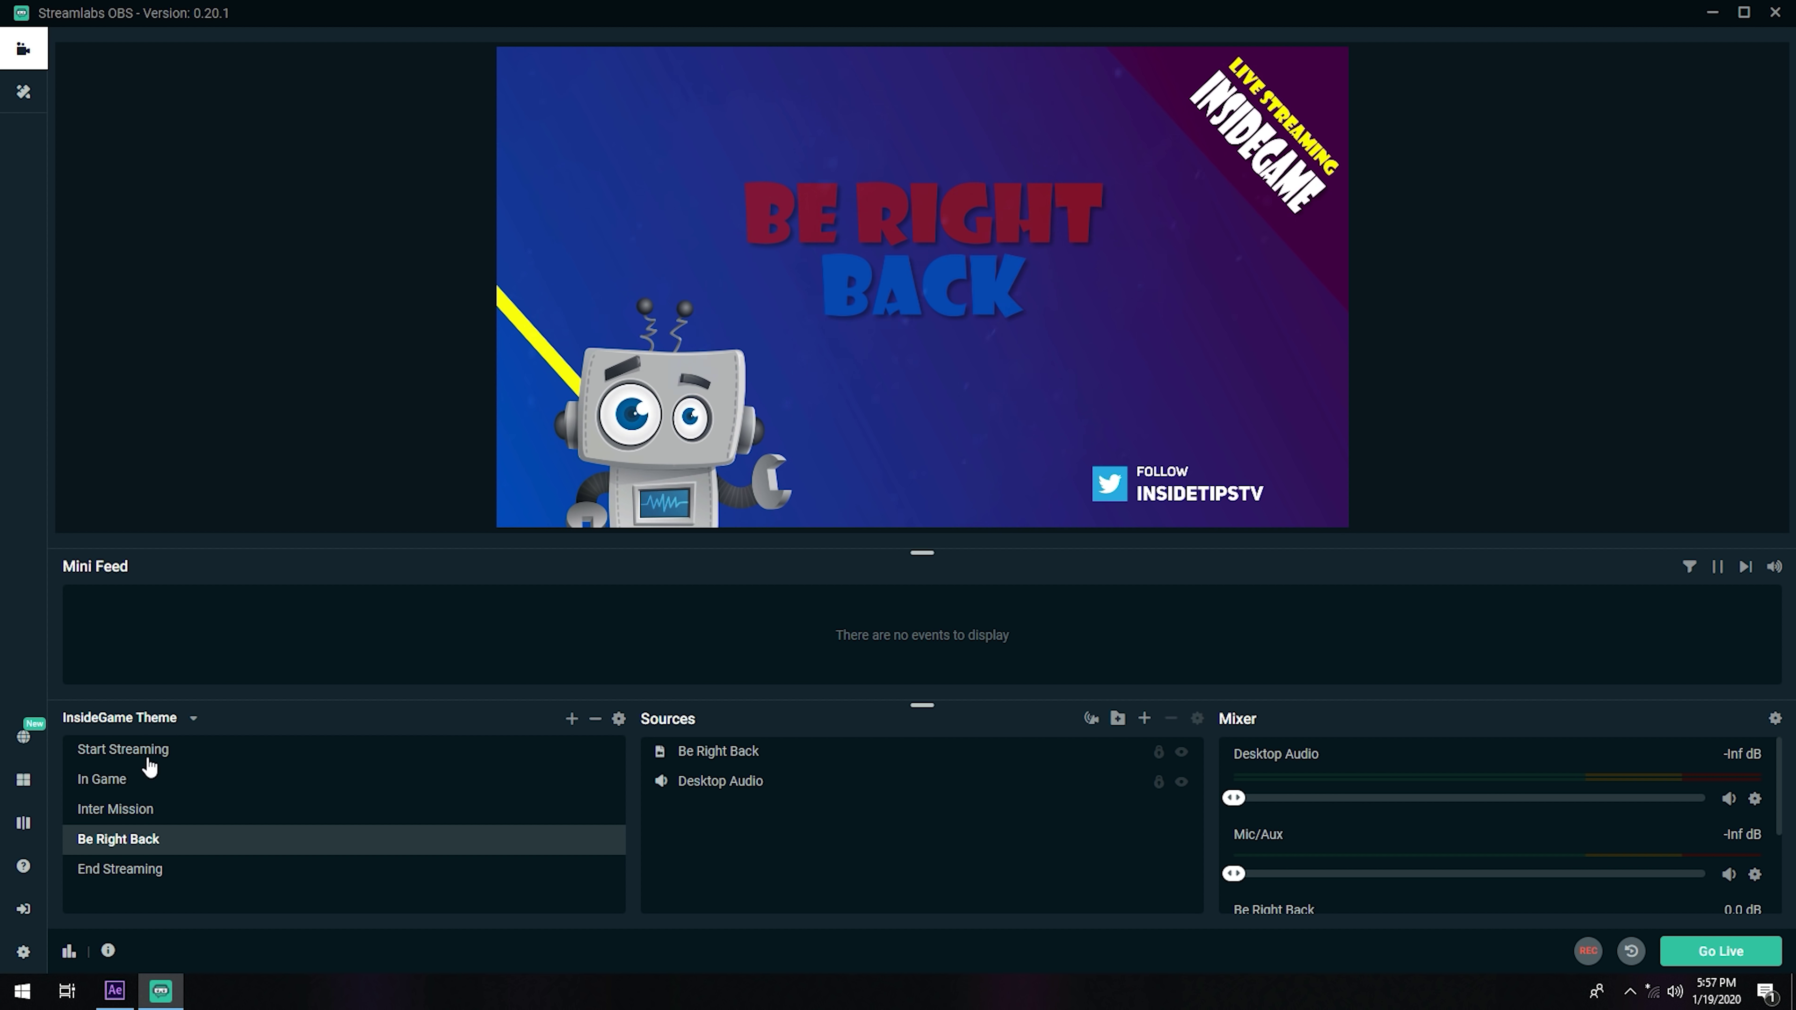
left_click(145, 754)
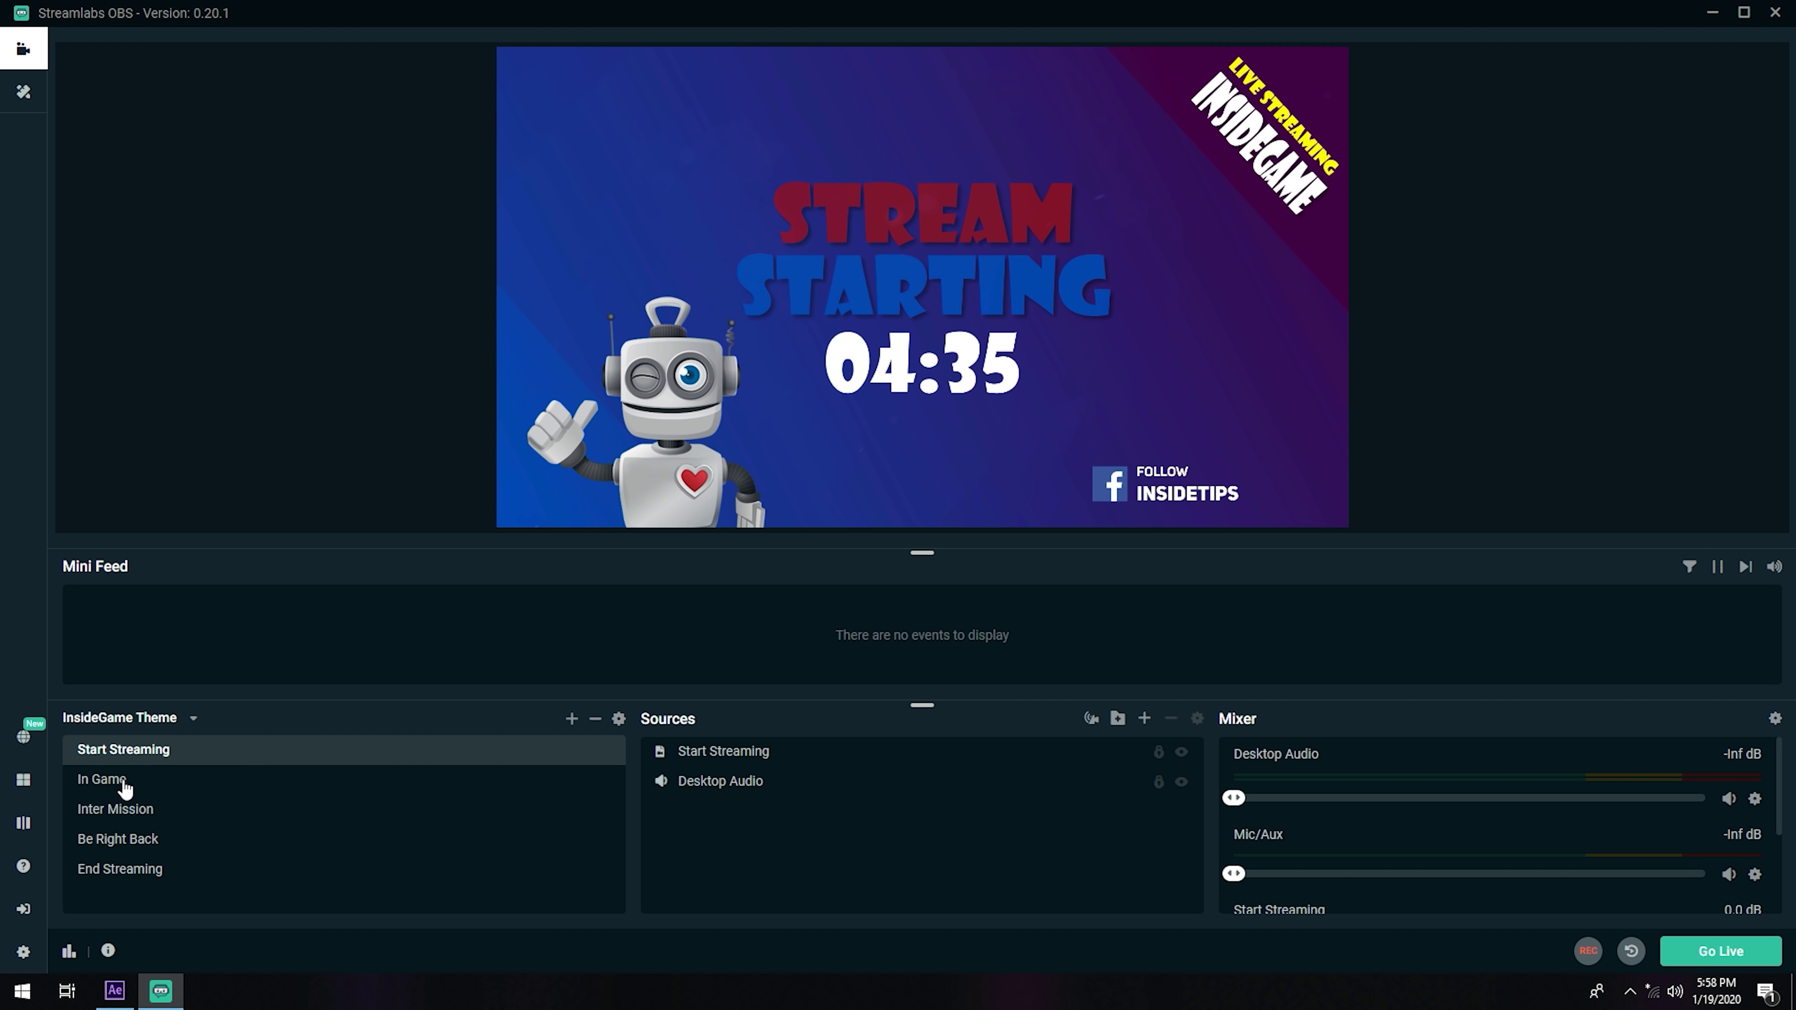
left_click(129, 842)
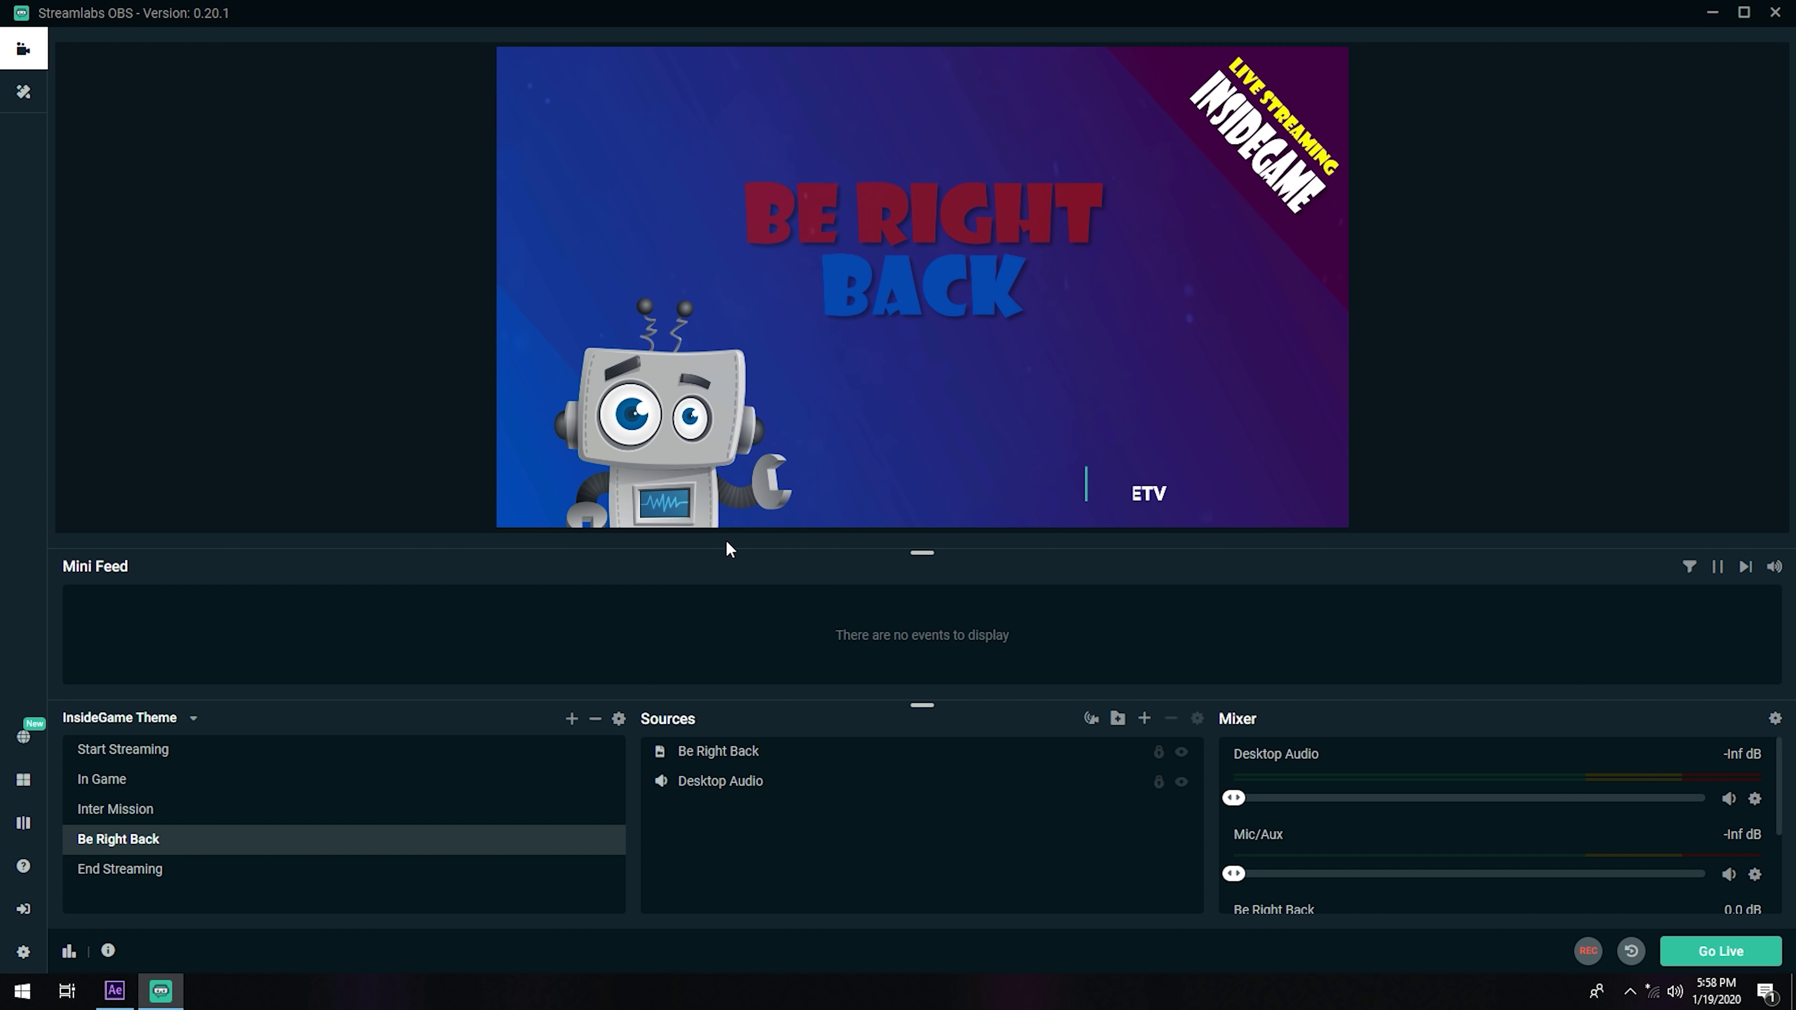
left_click(145, 875)
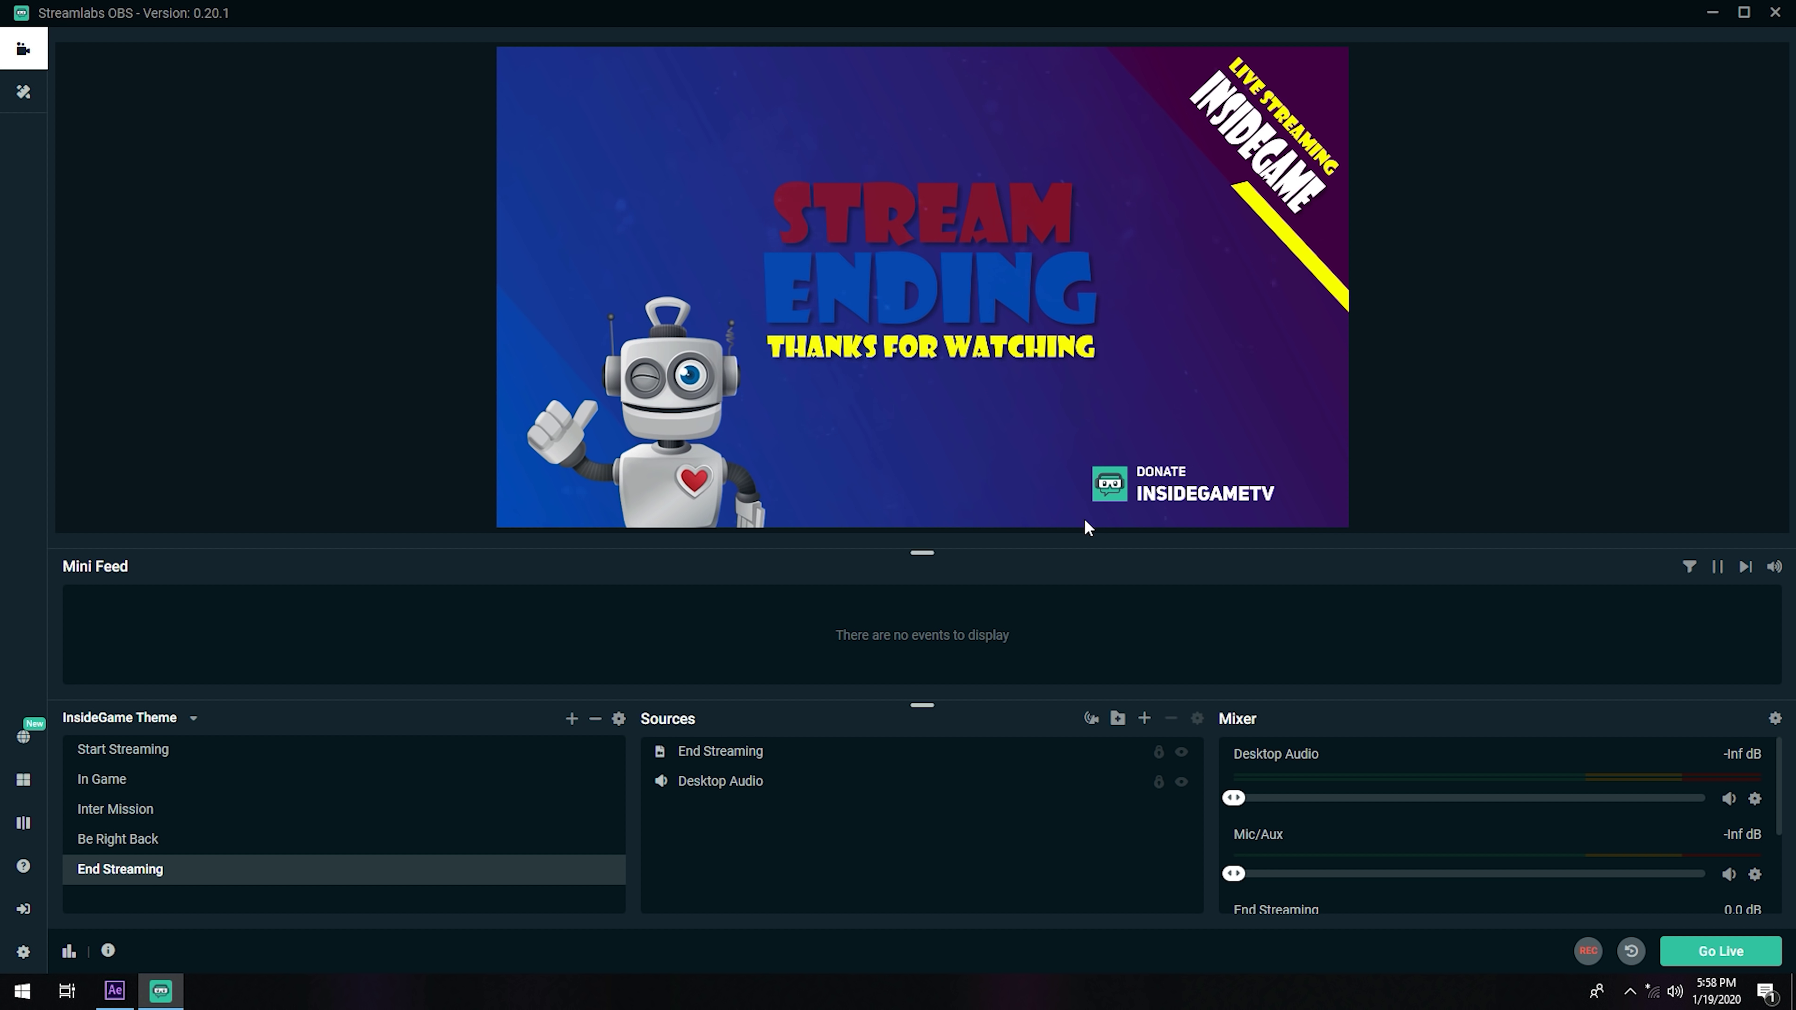
left_click(124, 781)
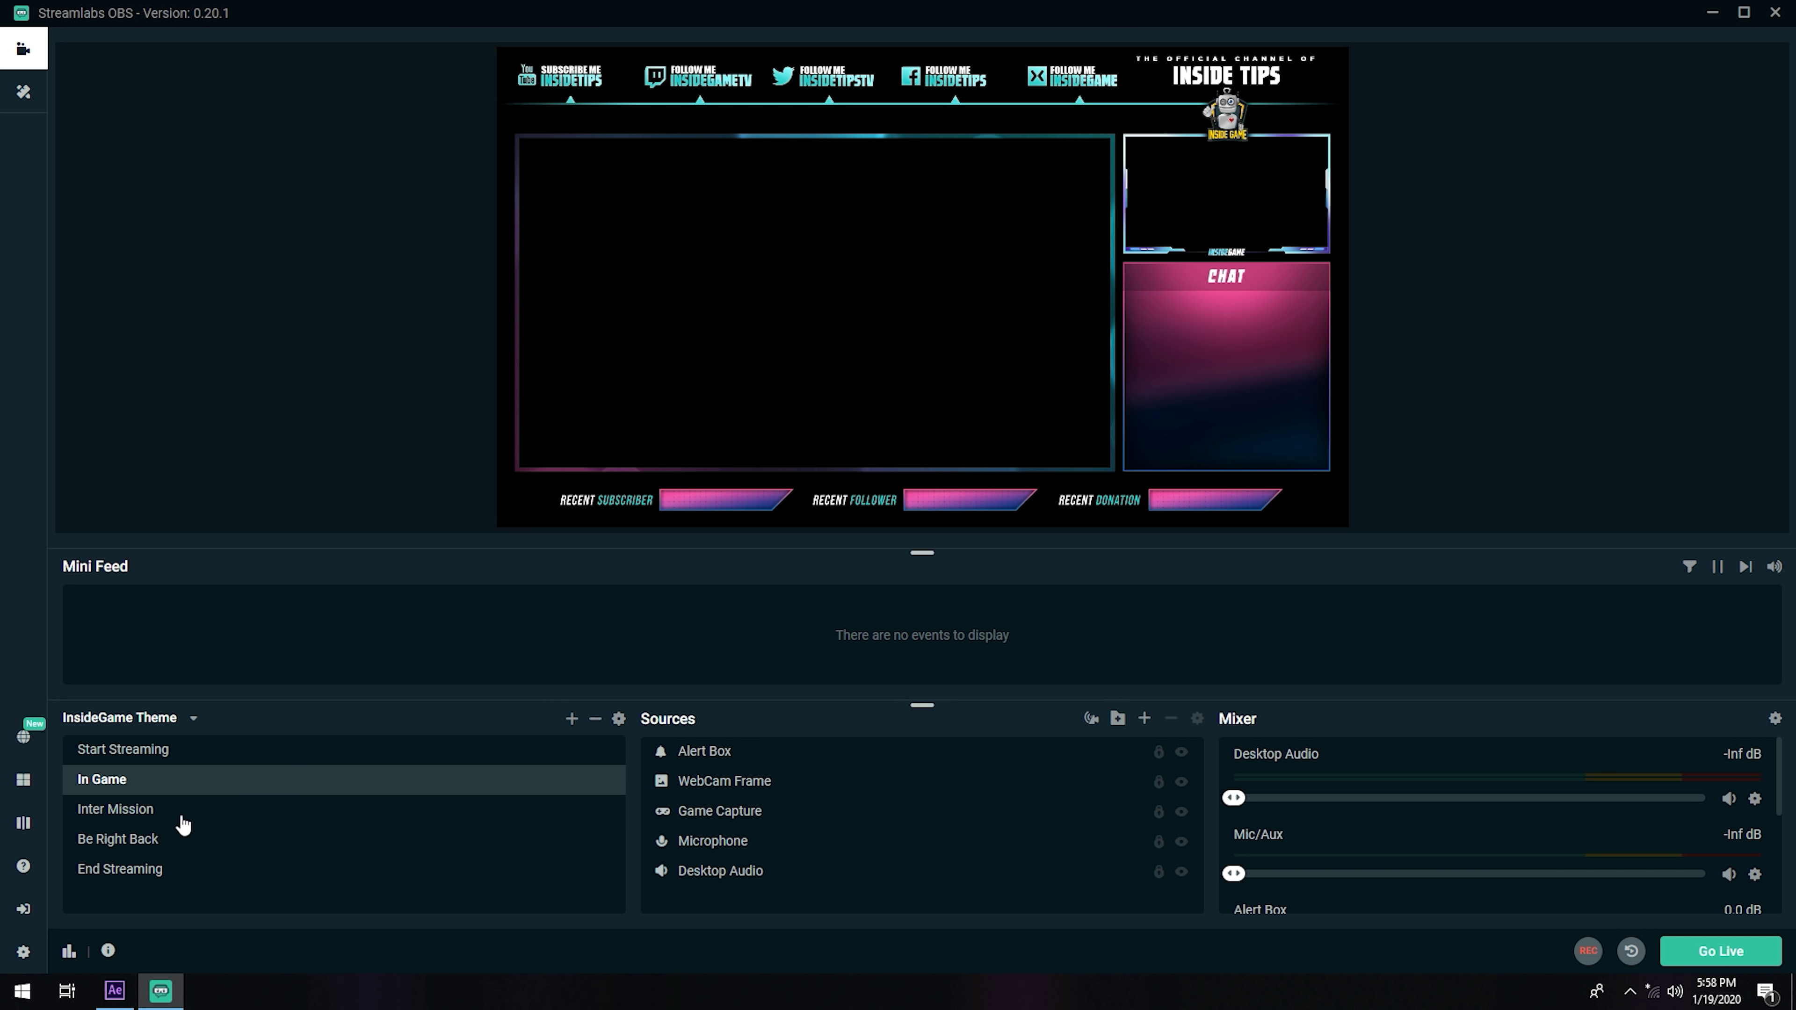
left_click(152, 841)
left_click(152, 876)
left_click(152, 838)
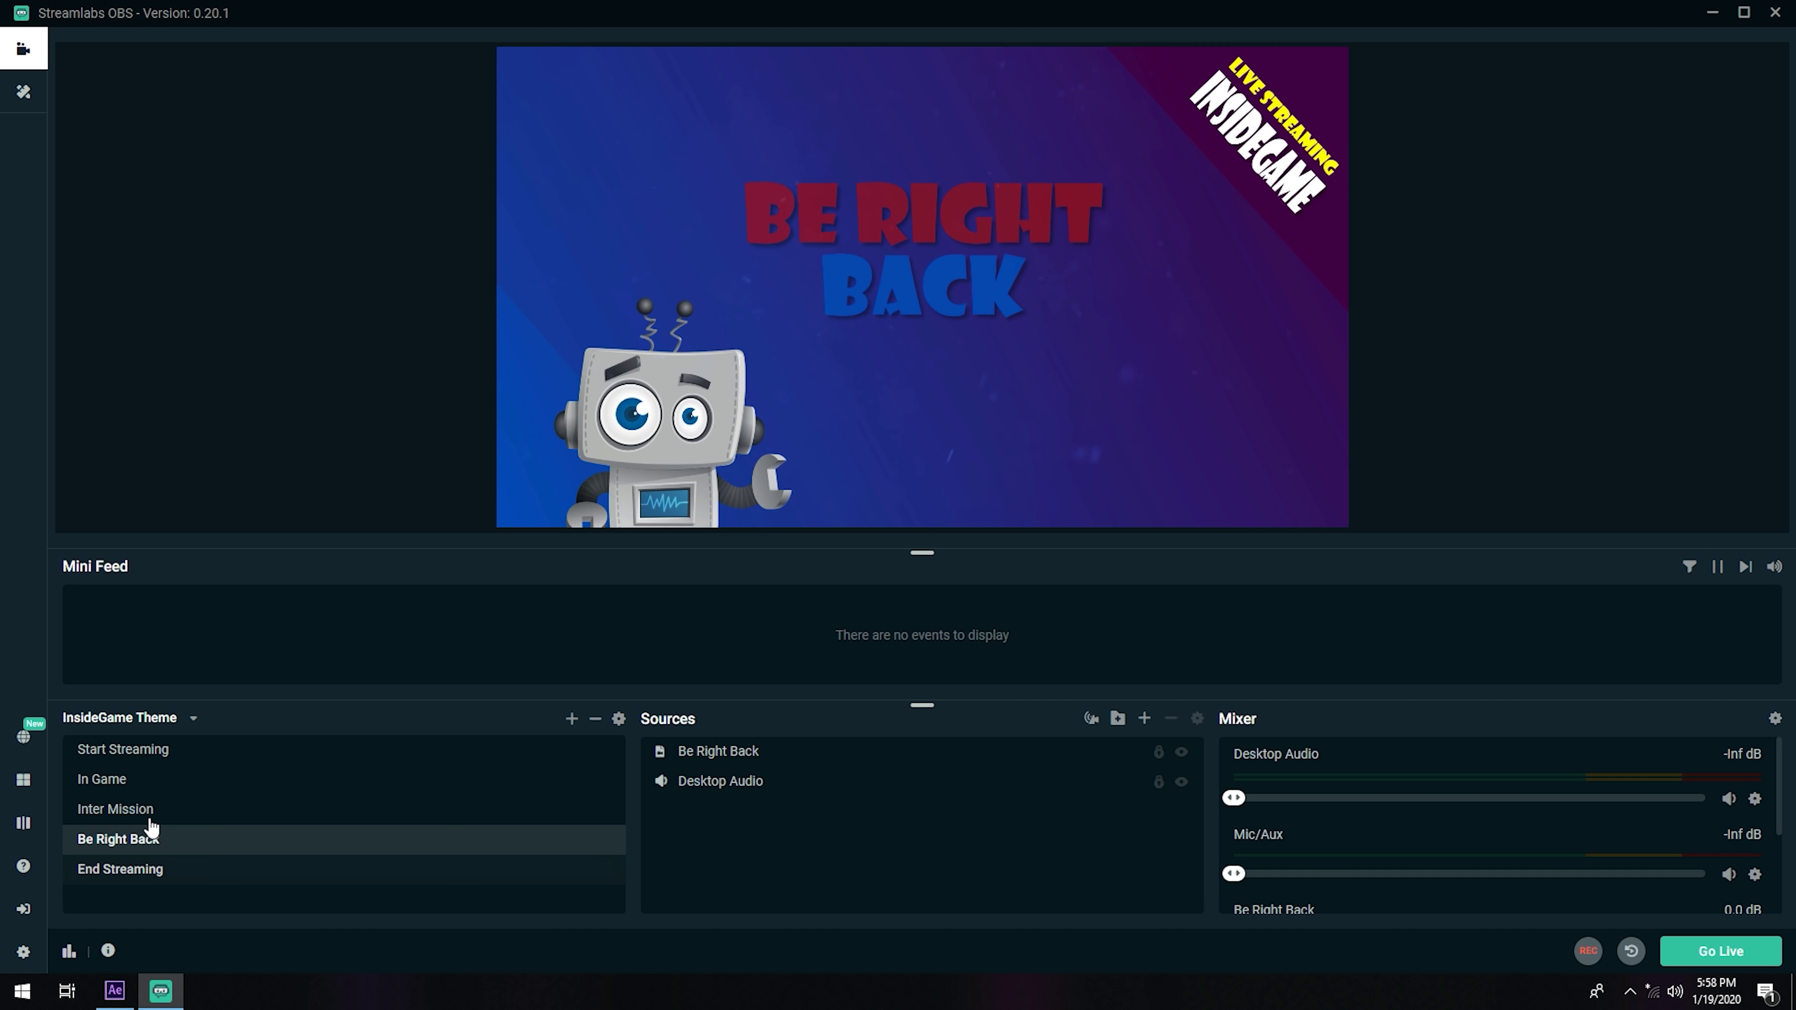
left_click(150, 818)
left_click(150, 871)
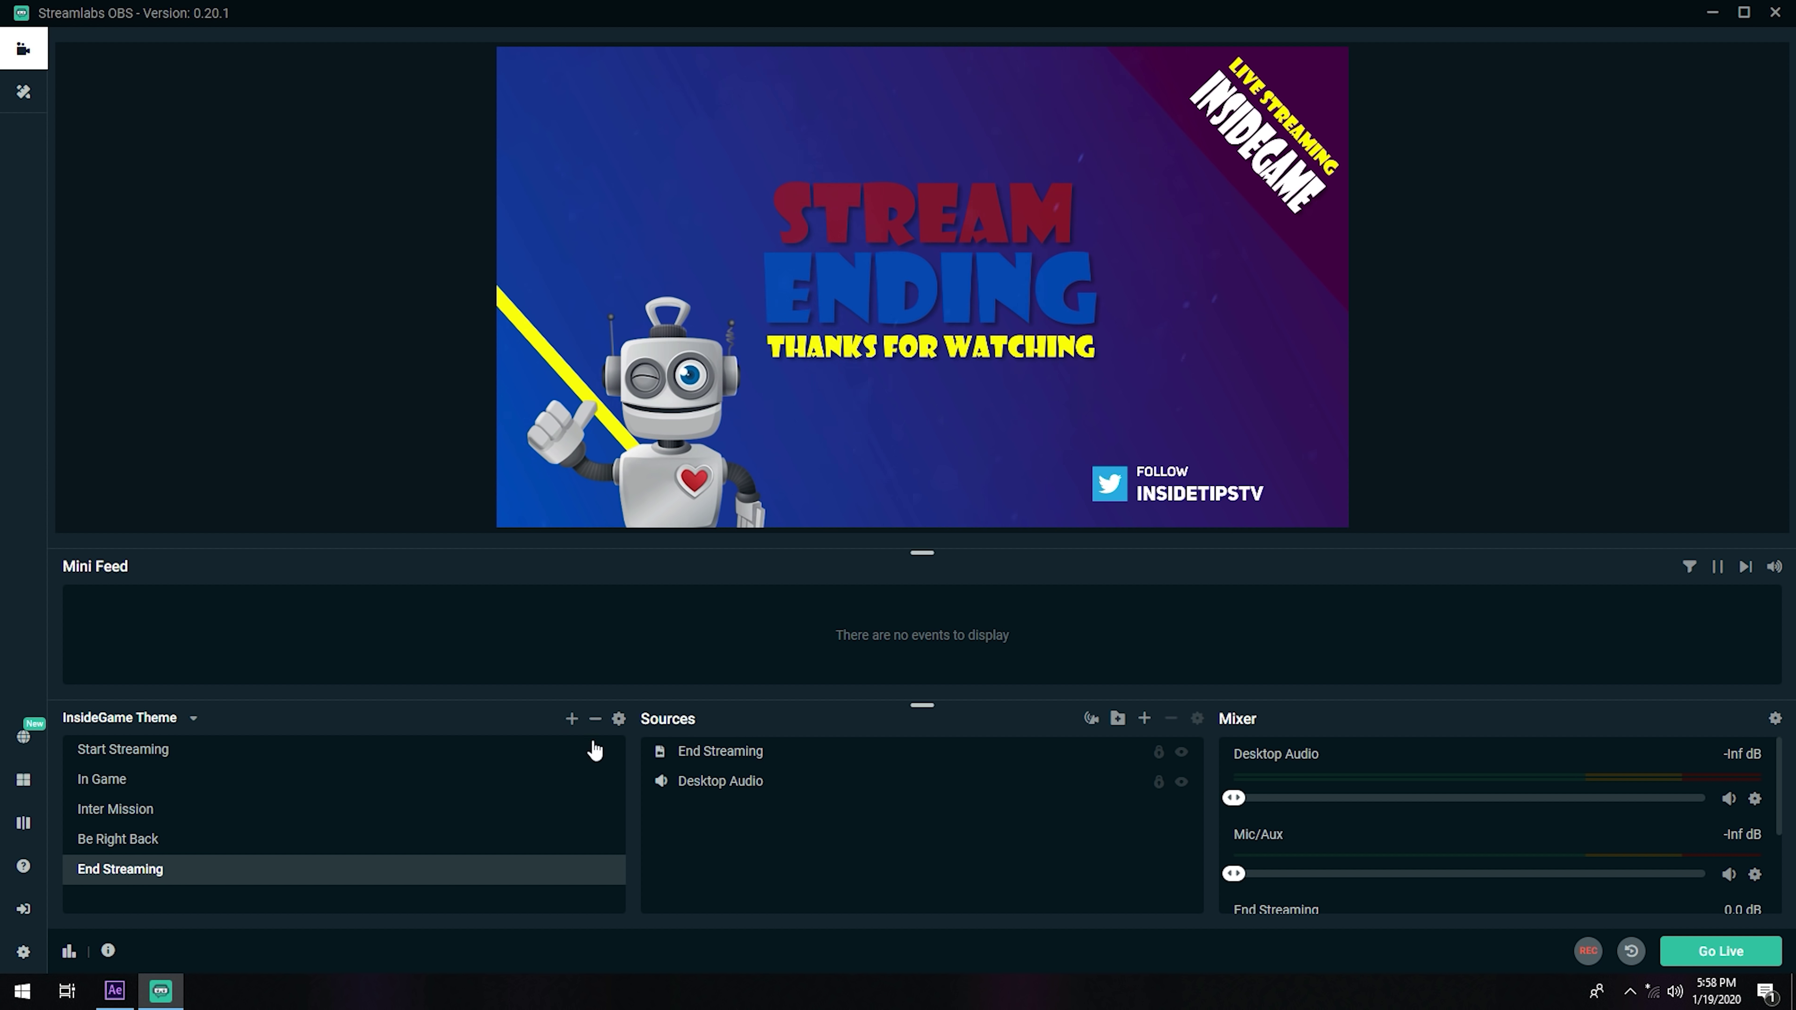
- Add a new scene transition named Stinger and set its type to Stinger
left_click(619, 722)
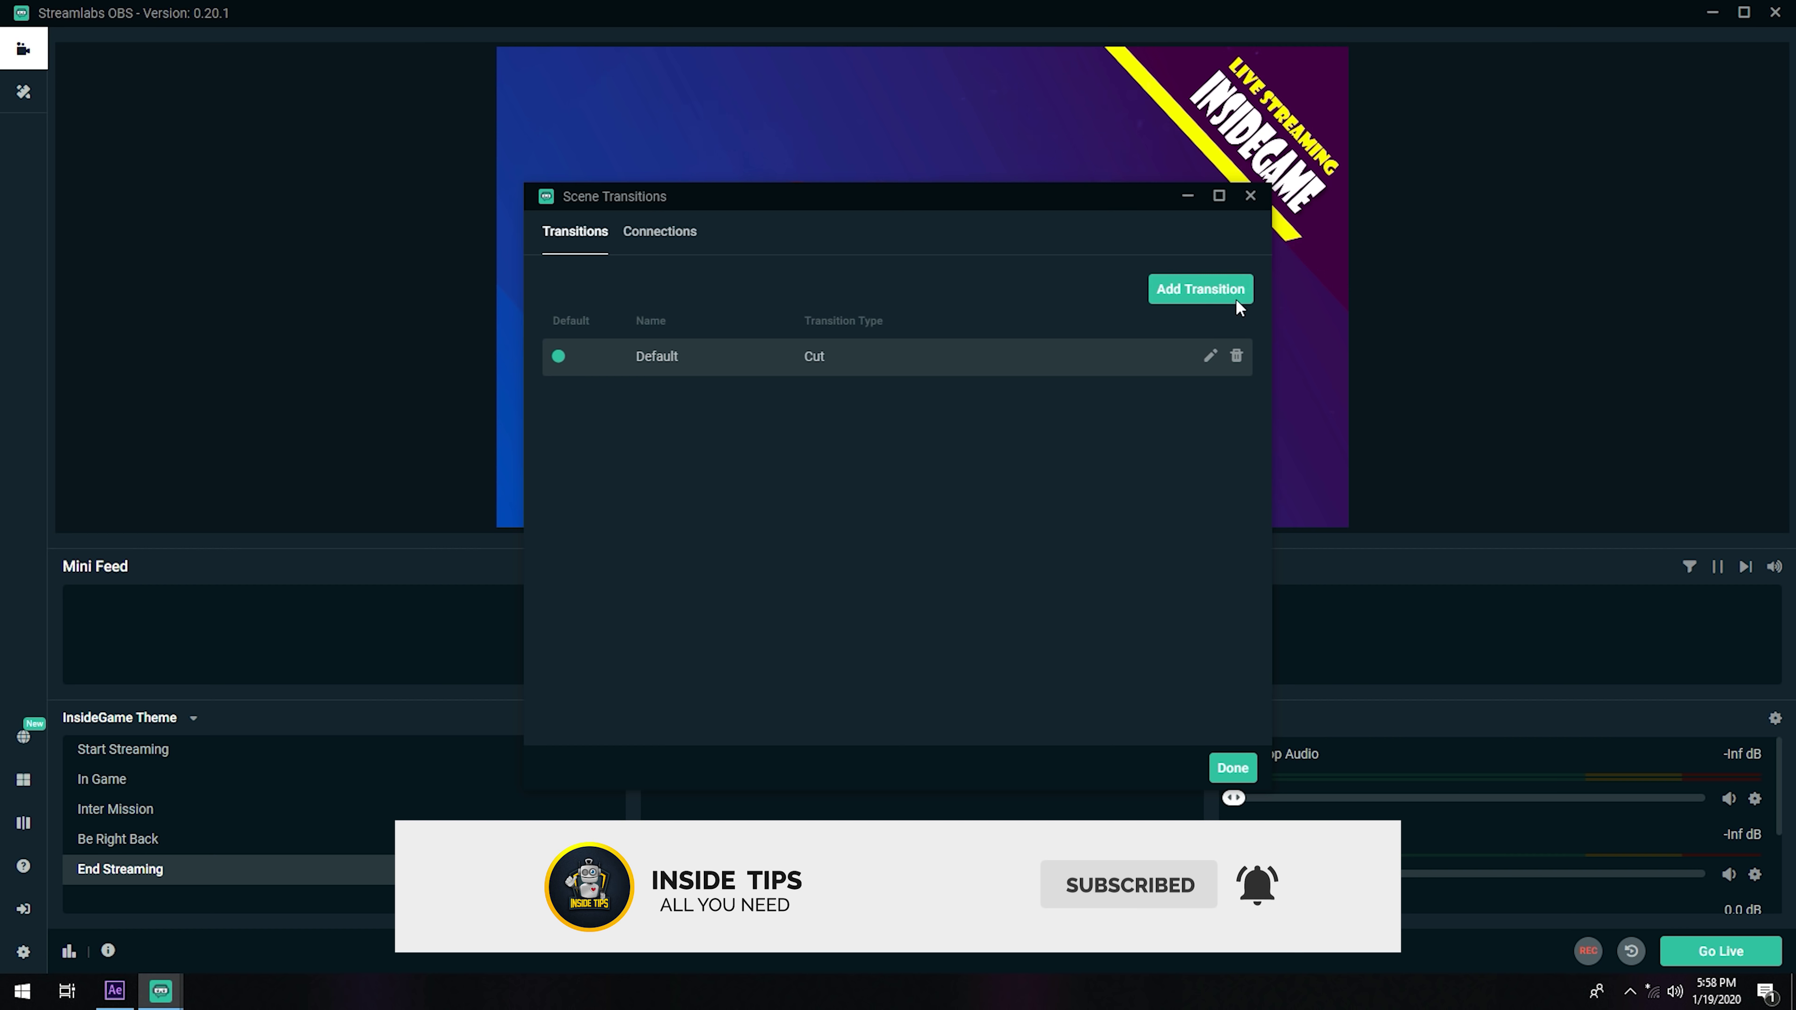
left_click(1211, 303)
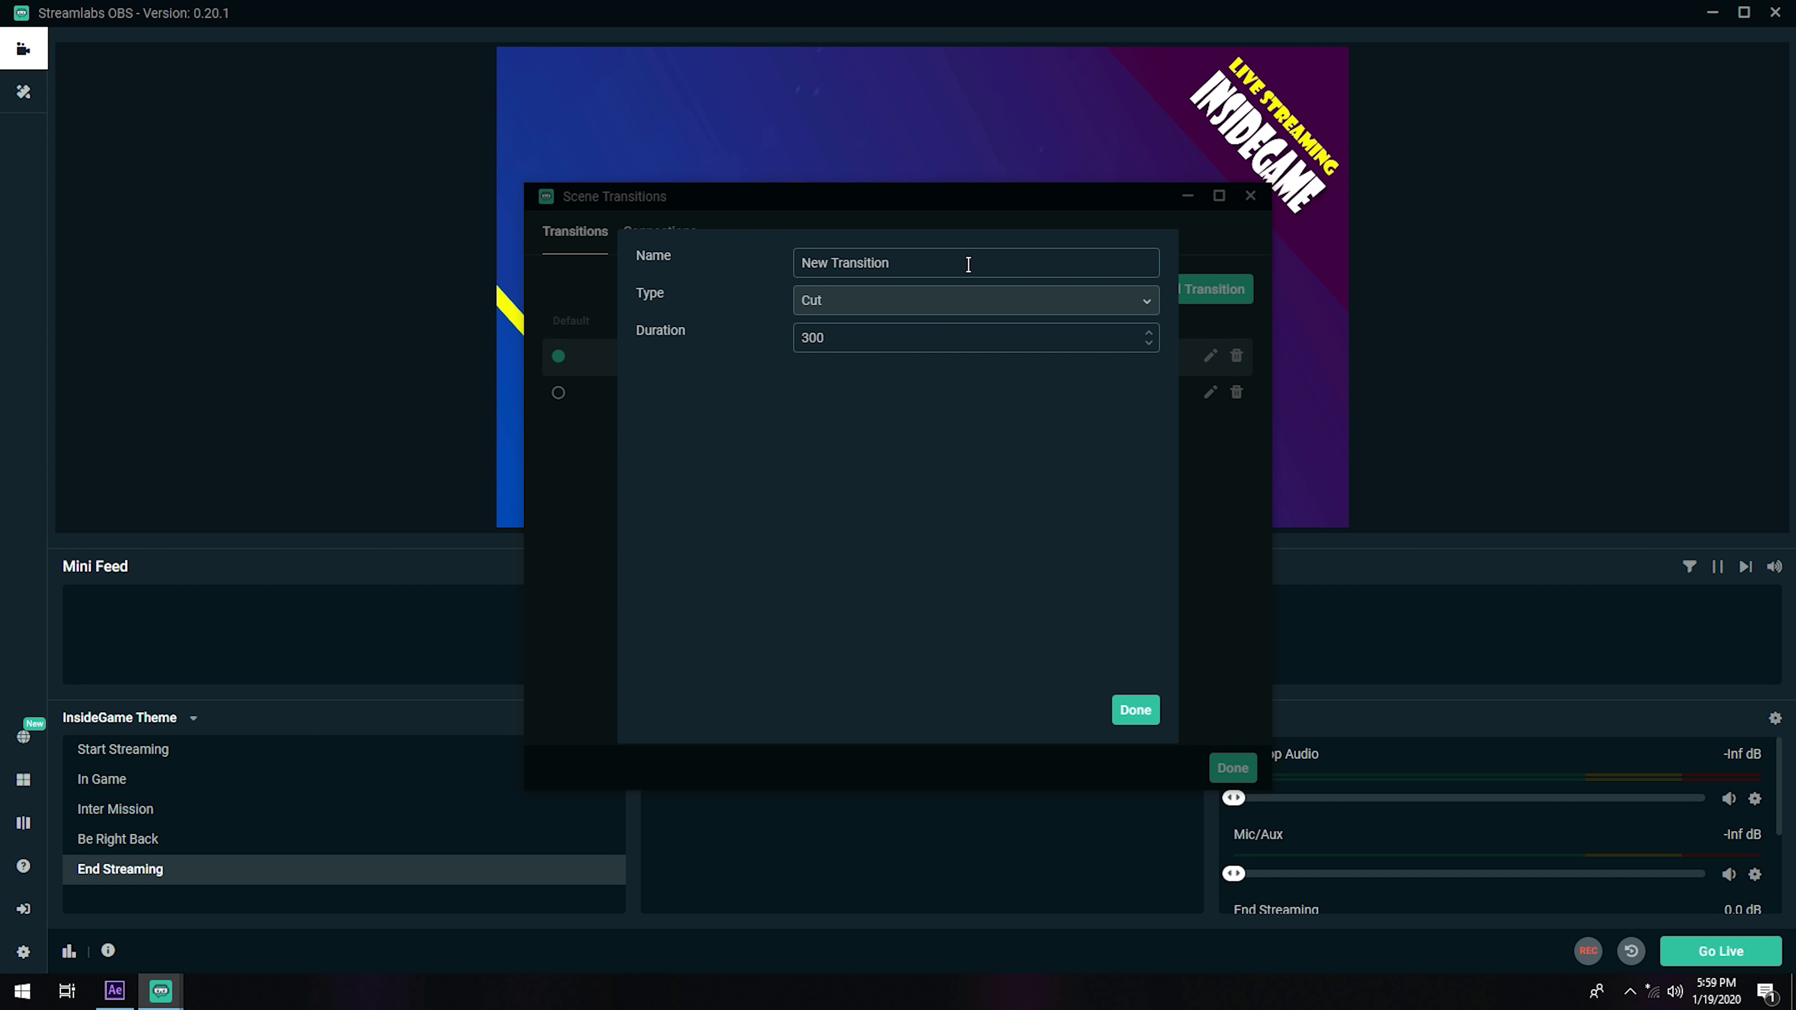
left_click_drag(968, 263, 728, 272)
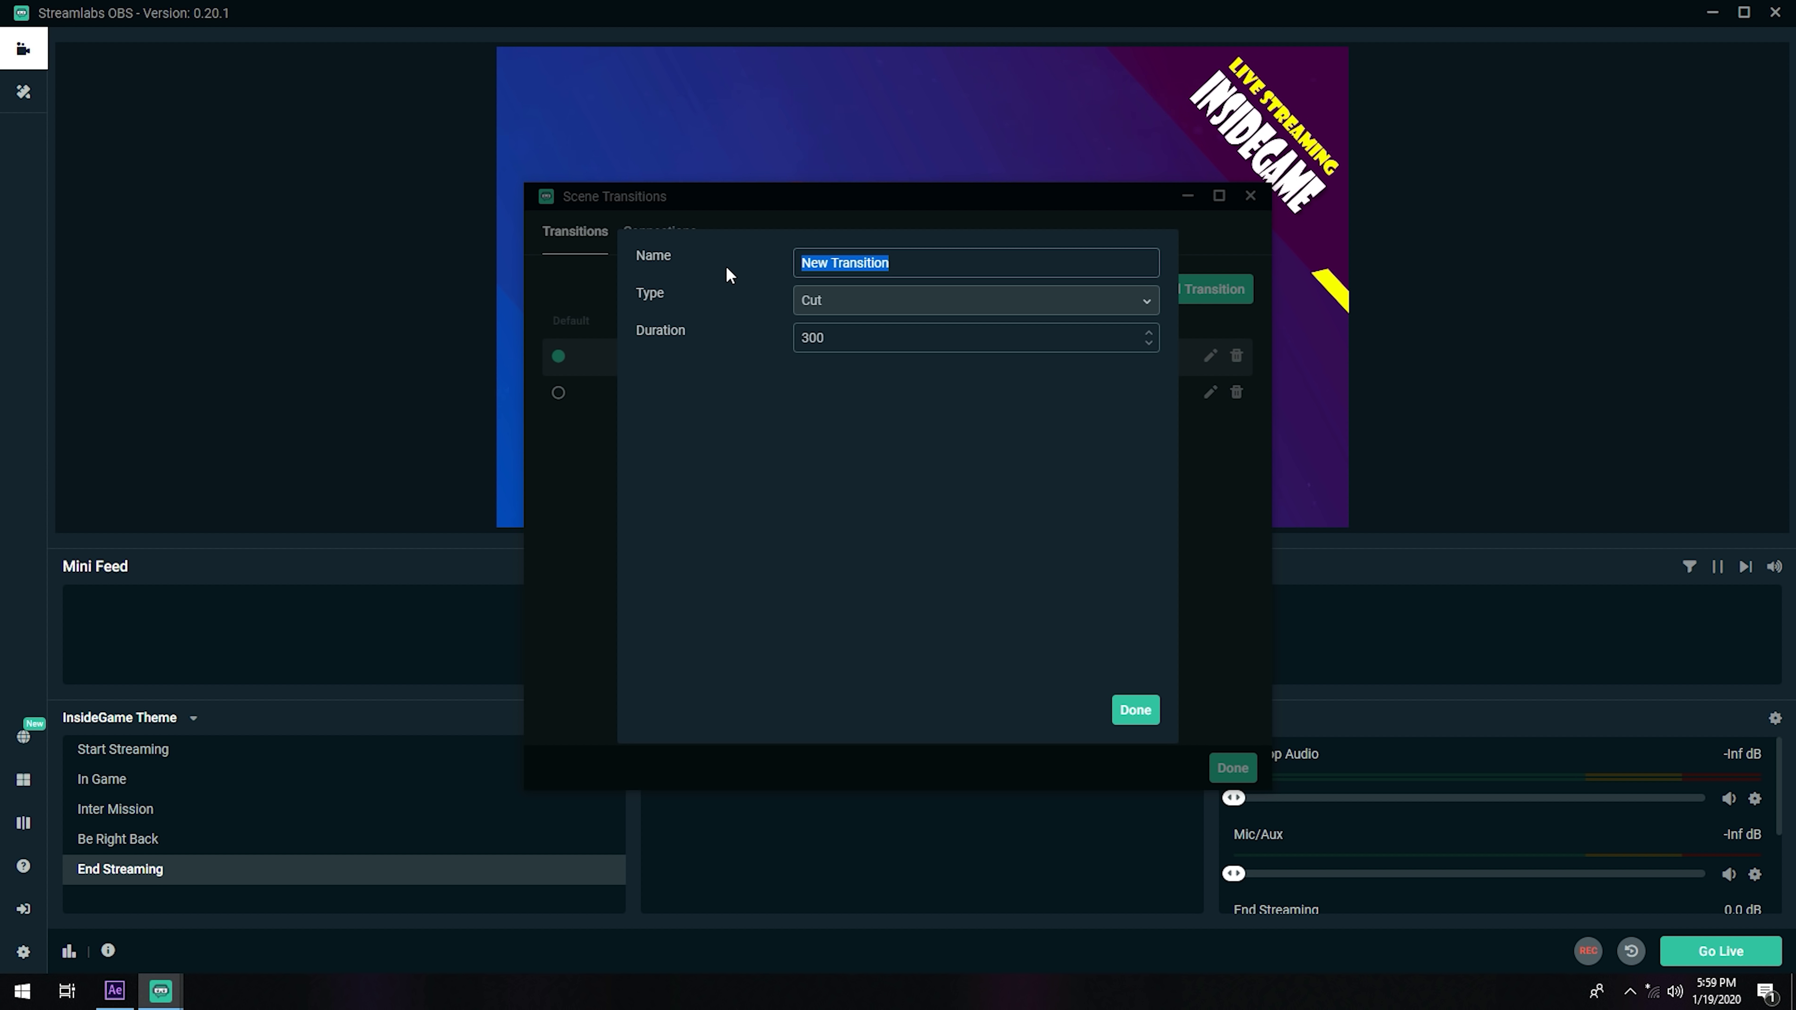
key("BackSpace")
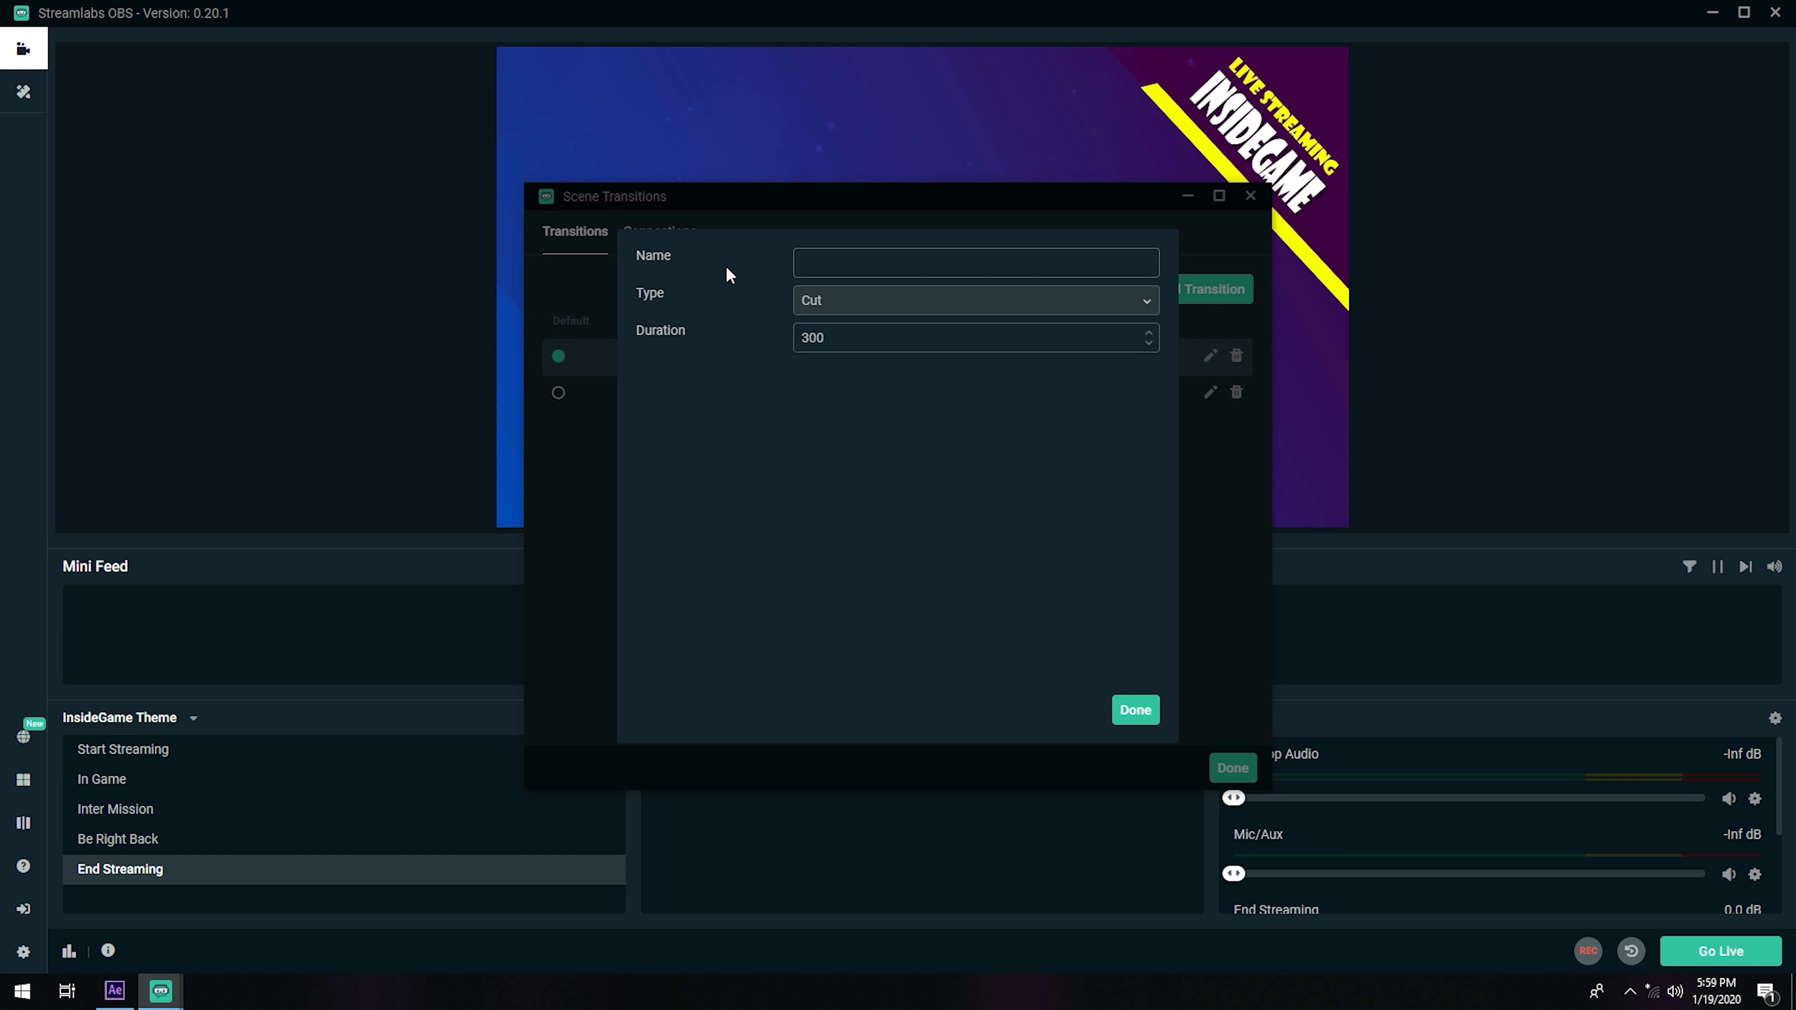
type("Stinger")
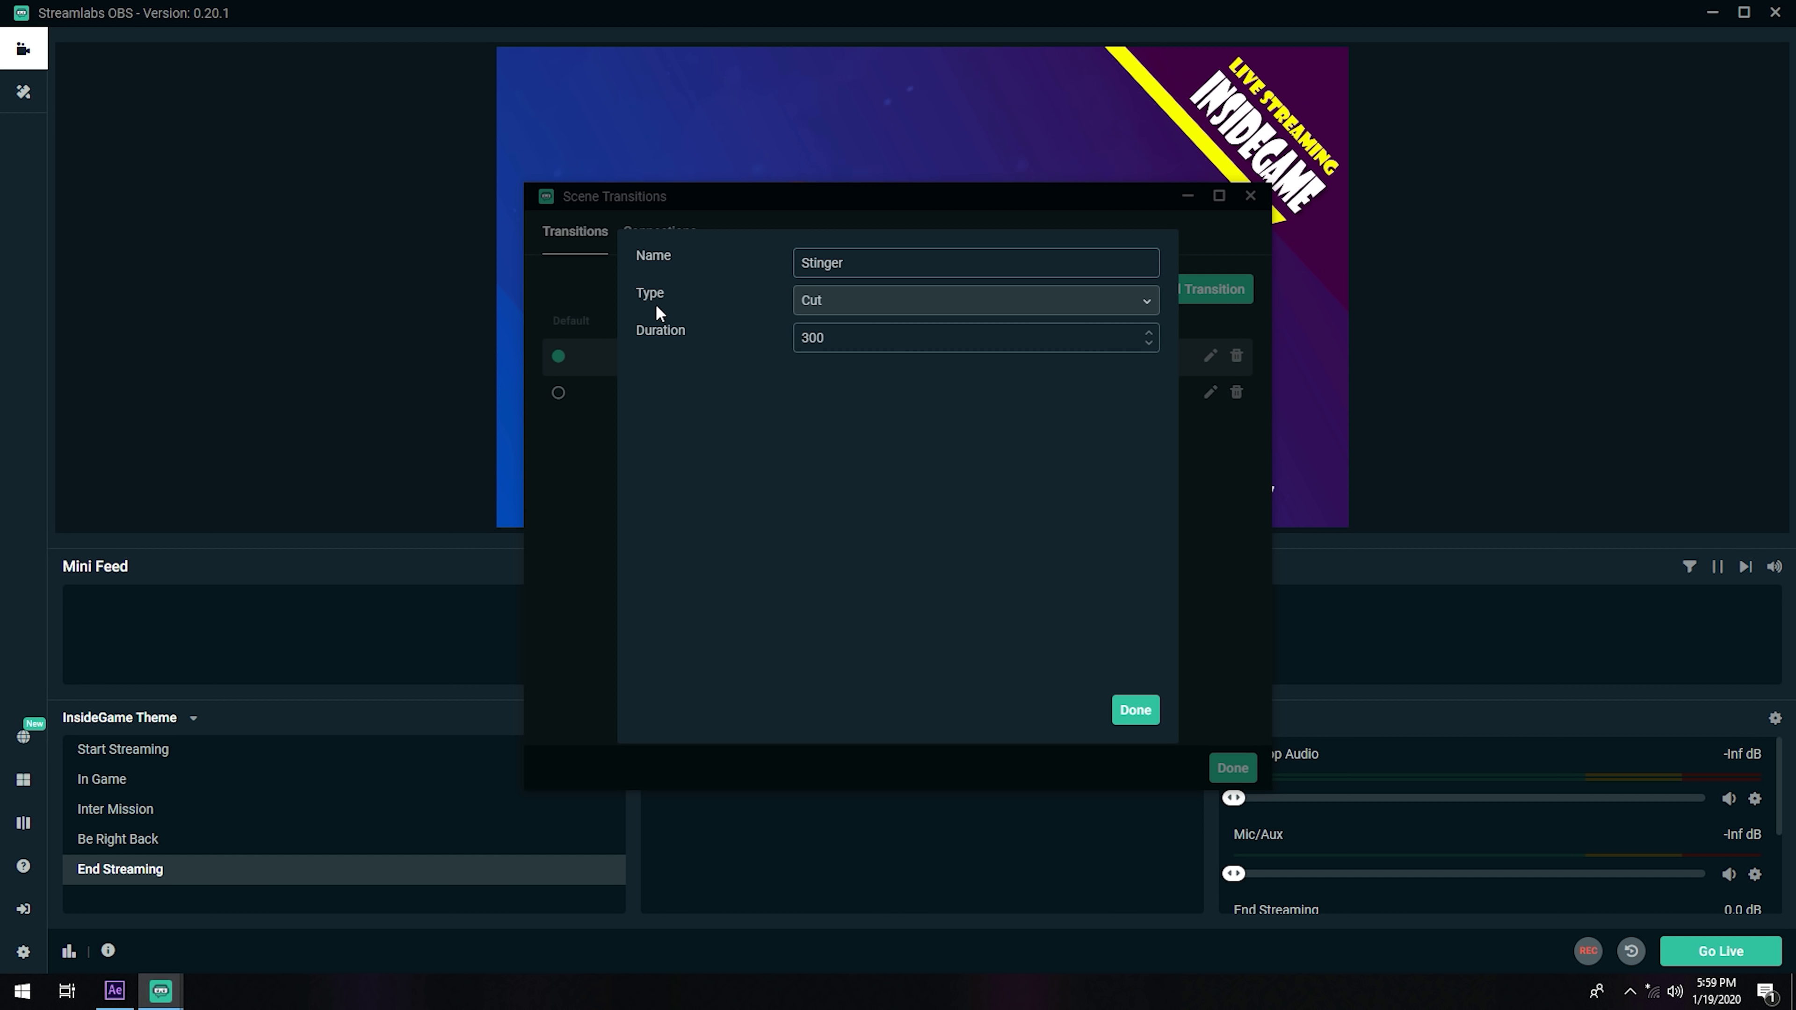
left_click(1141, 303)
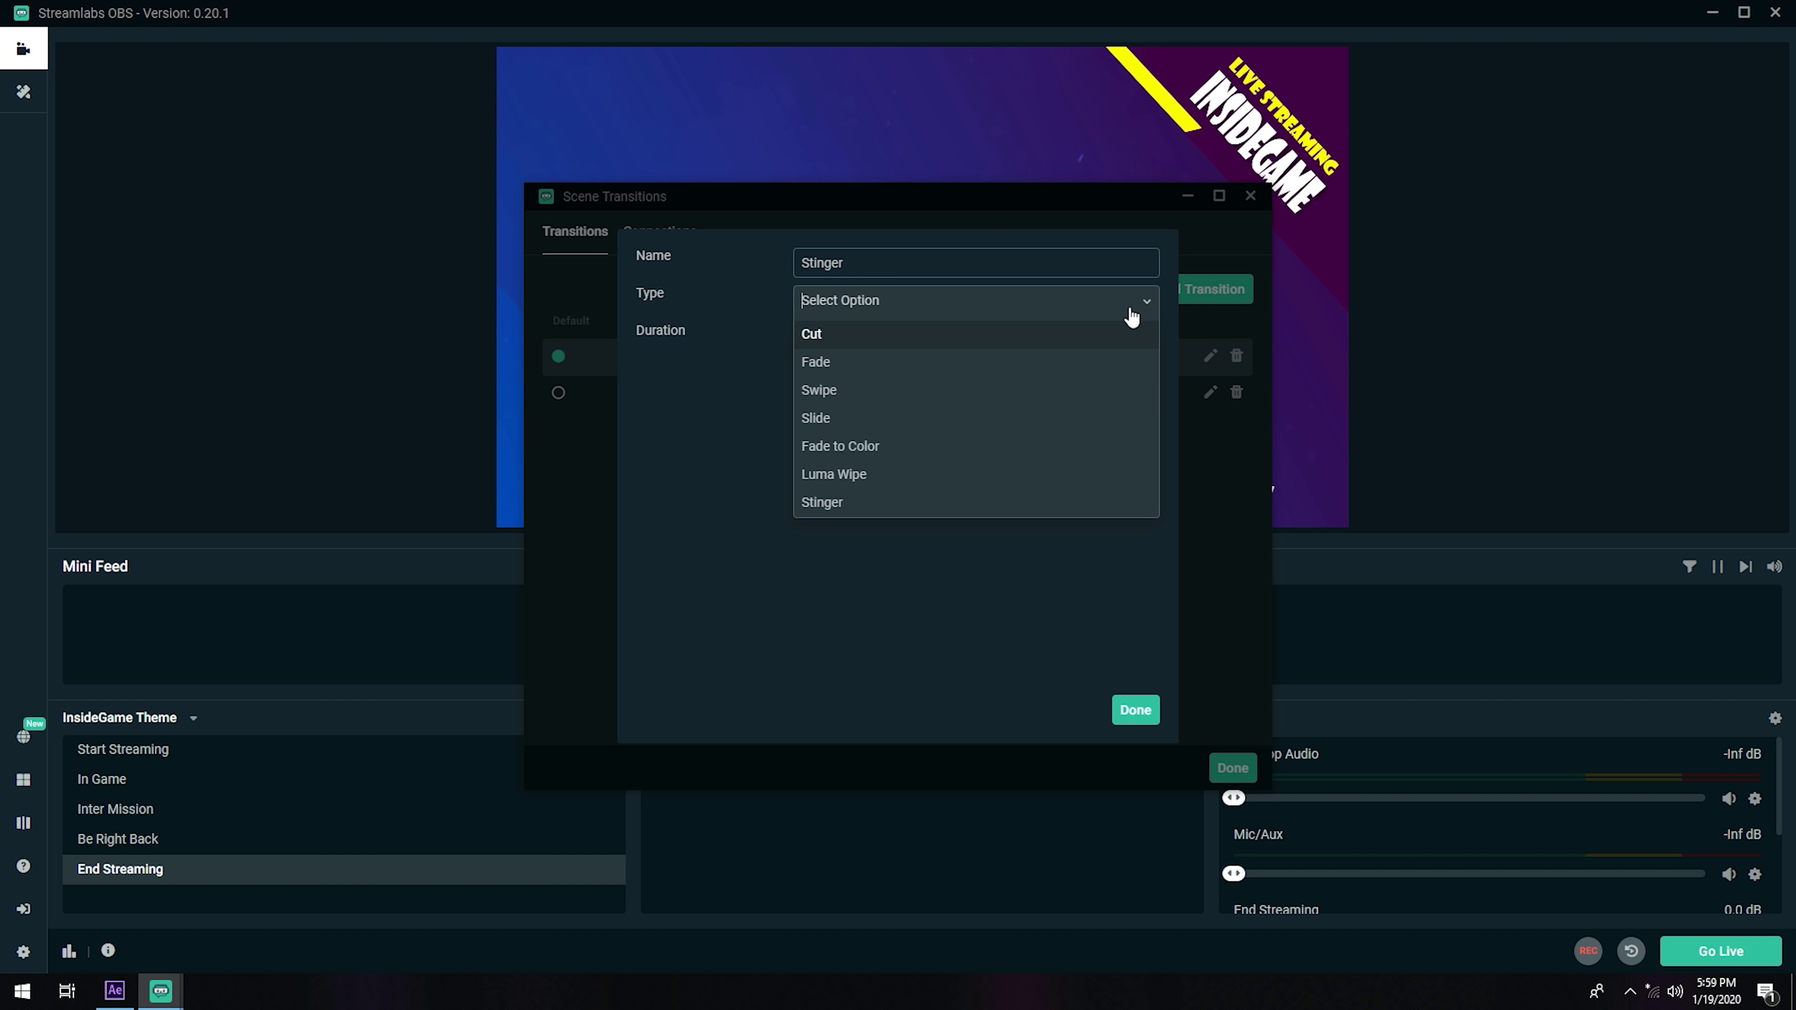
left_click(905, 511)
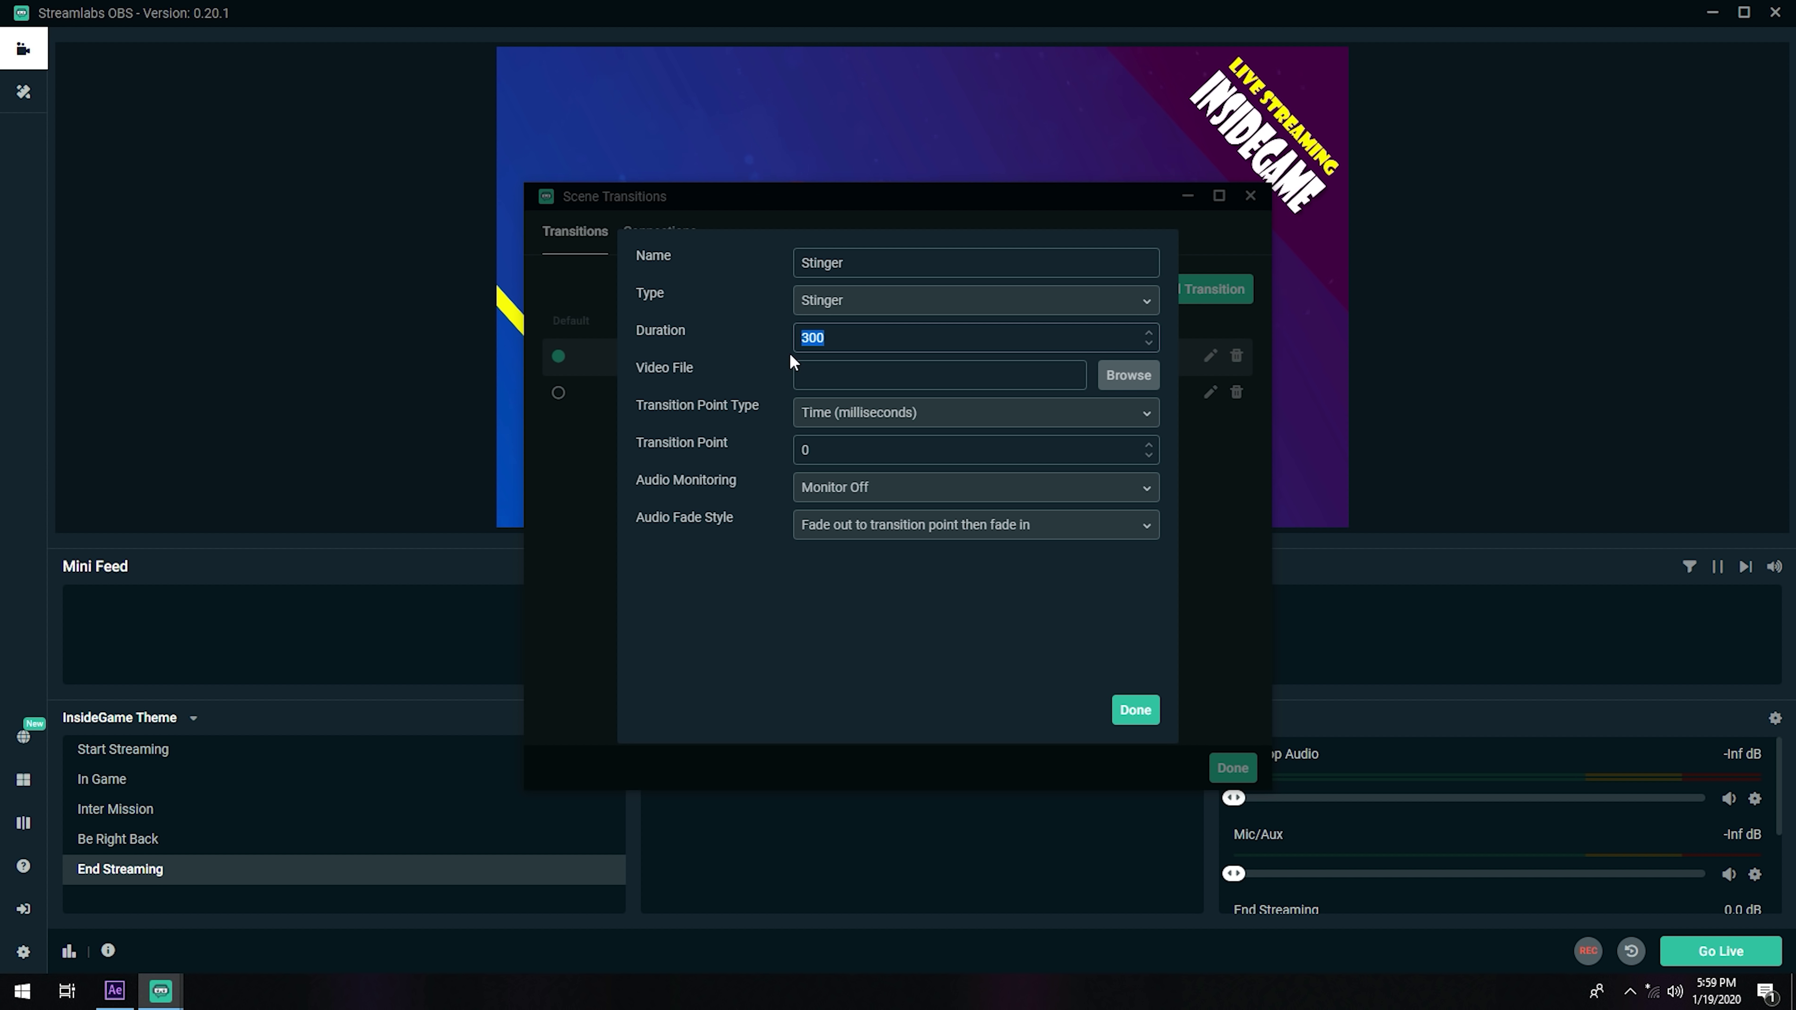
- Load the InsideGame Transition movie from the Desktop as the stinger's video file
left_click(1129, 375)
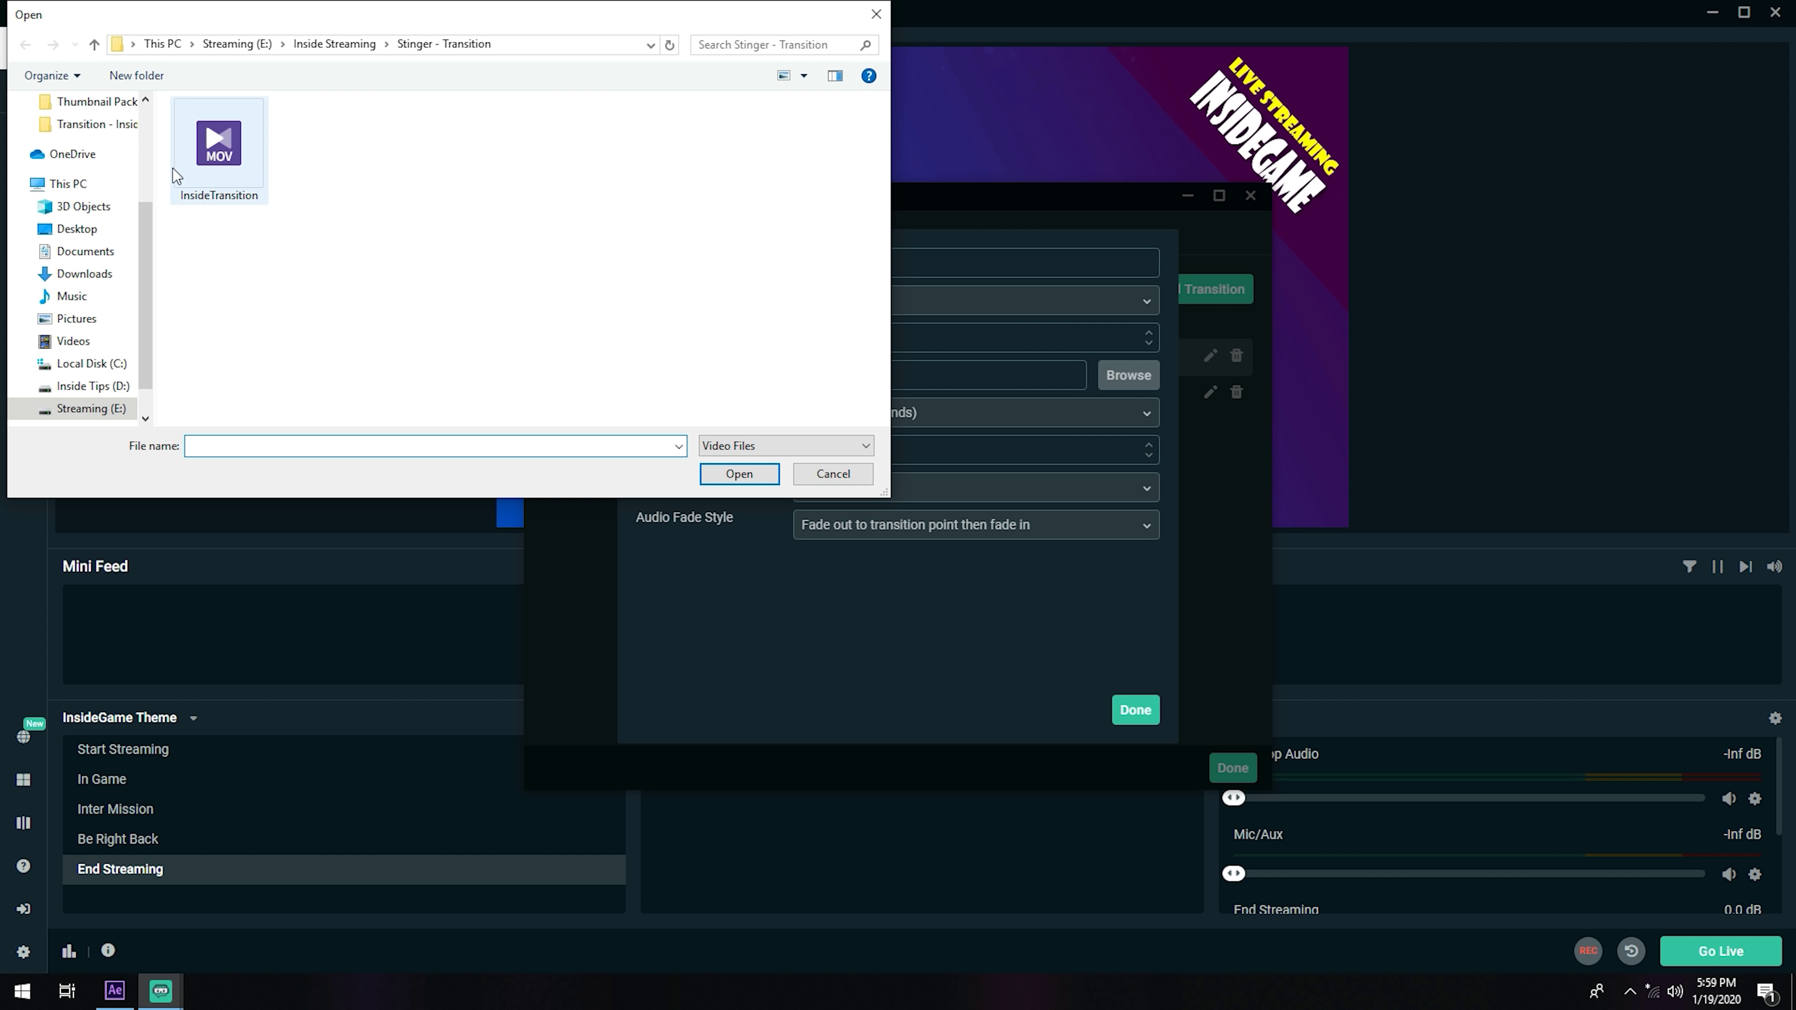
left_click(78, 229)
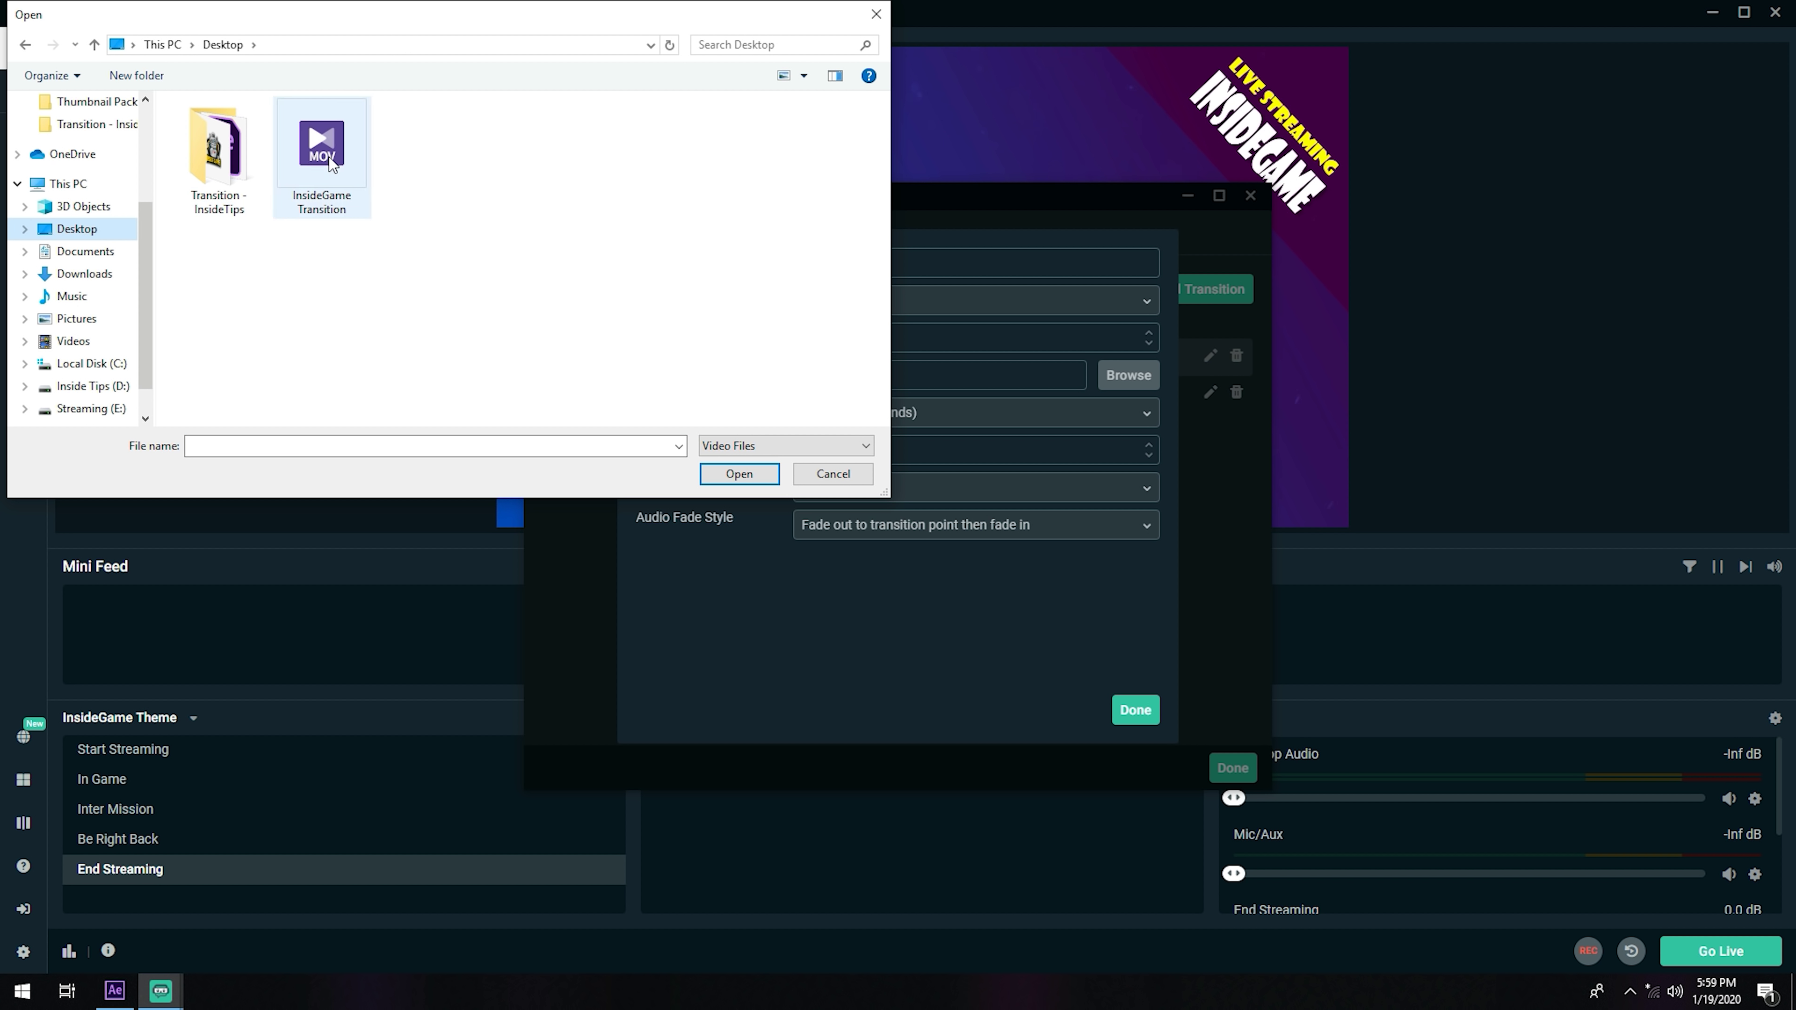
left_click(332, 164)
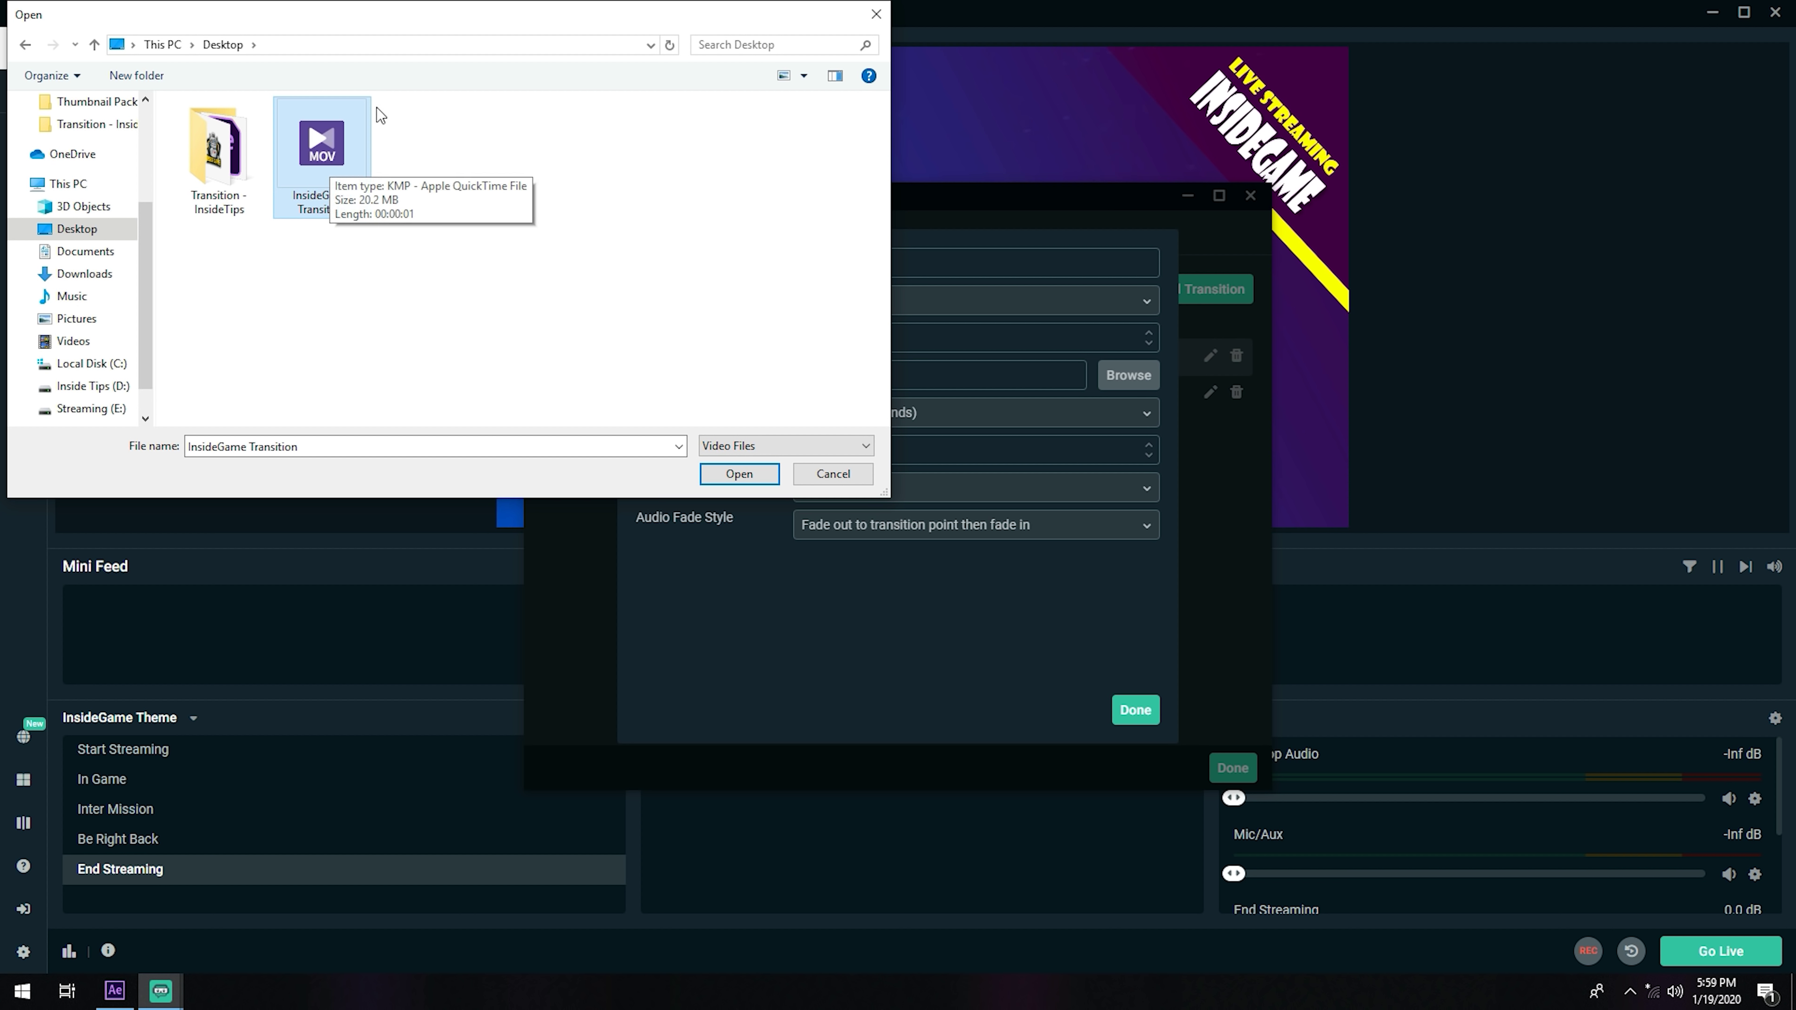
left_click(740, 475)
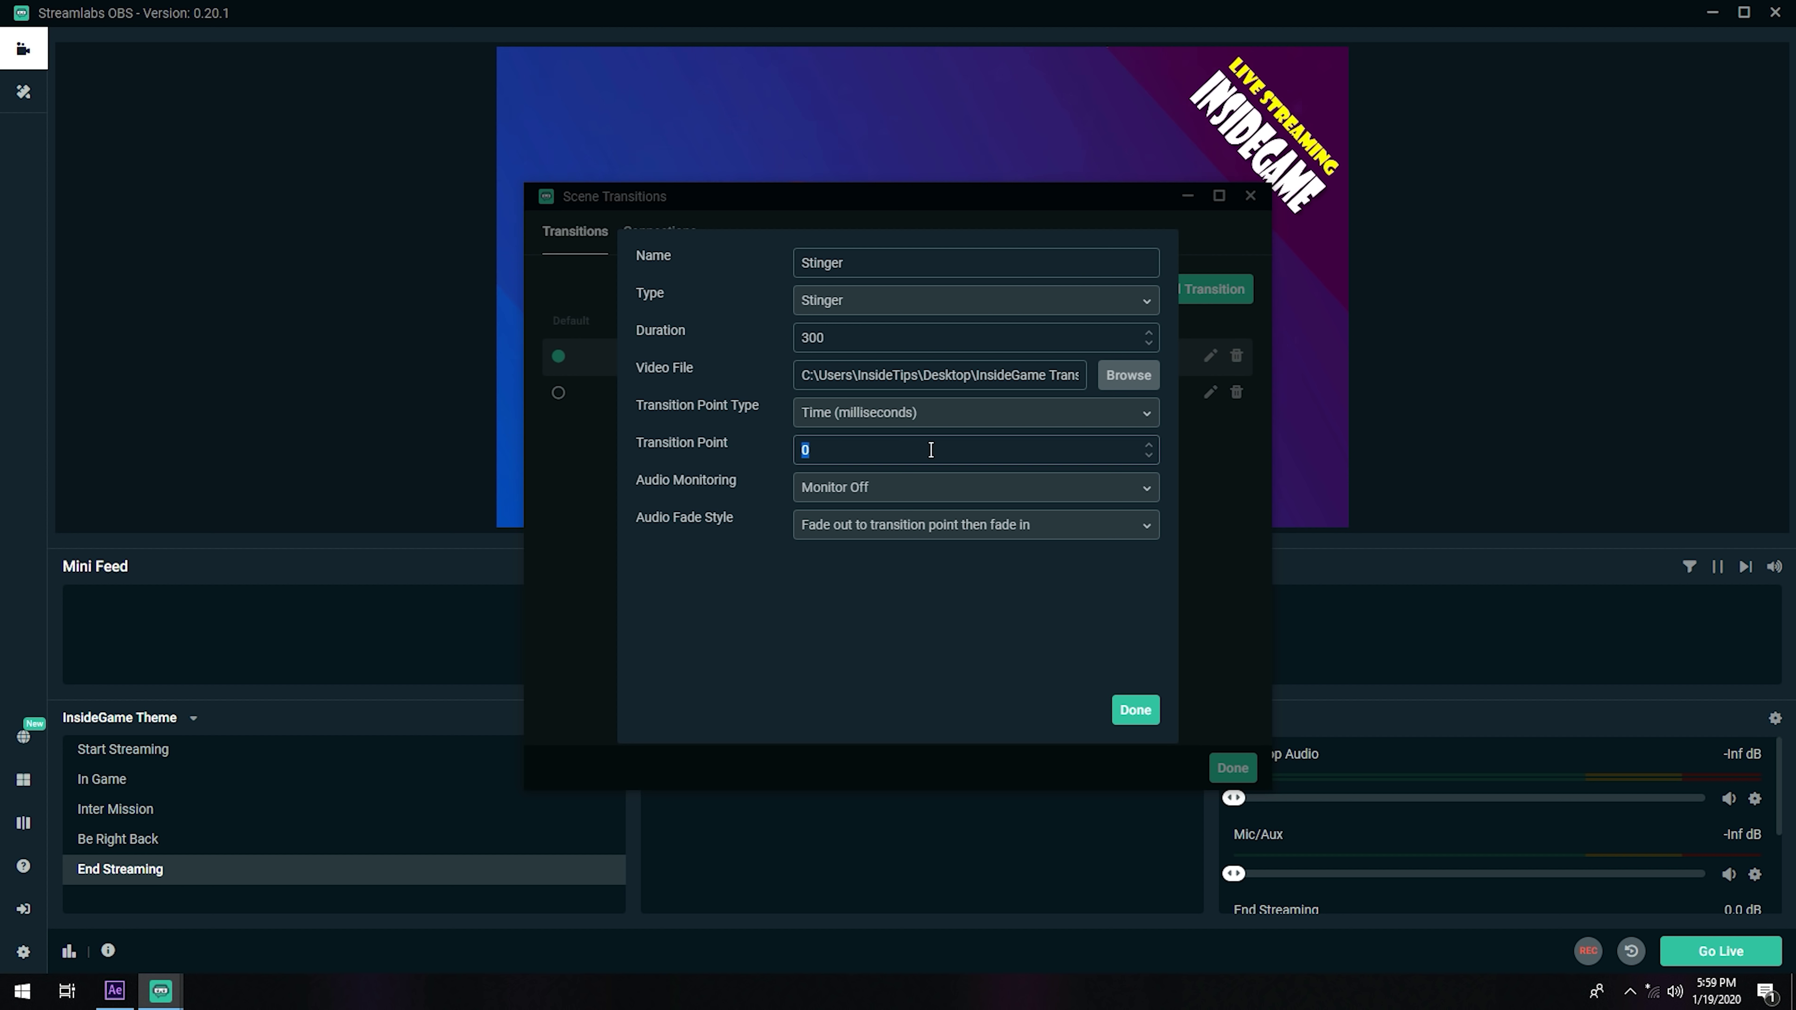
type("300")
key("BackSpace")
key("BackSpace")
key("BackSpace")
- Set the stinger's audio monitoring to Monitor and Output and its audio fade style to Crossfade
left_click(887, 489)
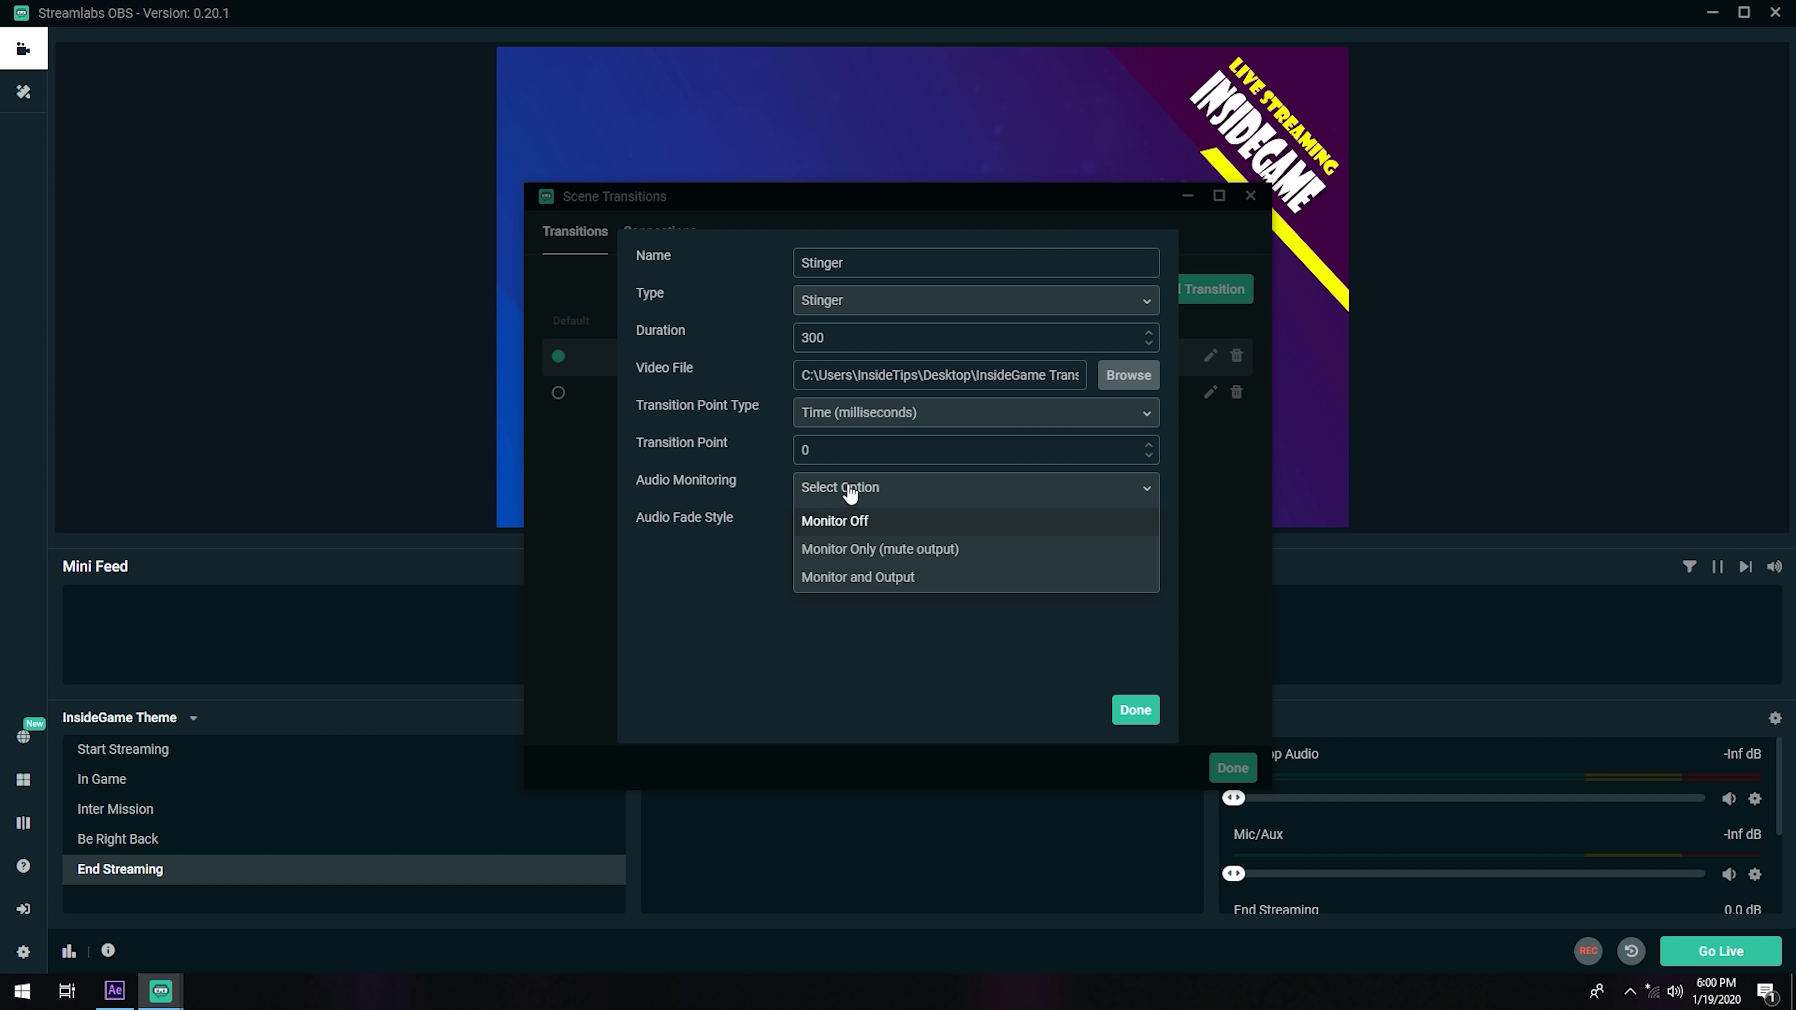
left_click(939, 578)
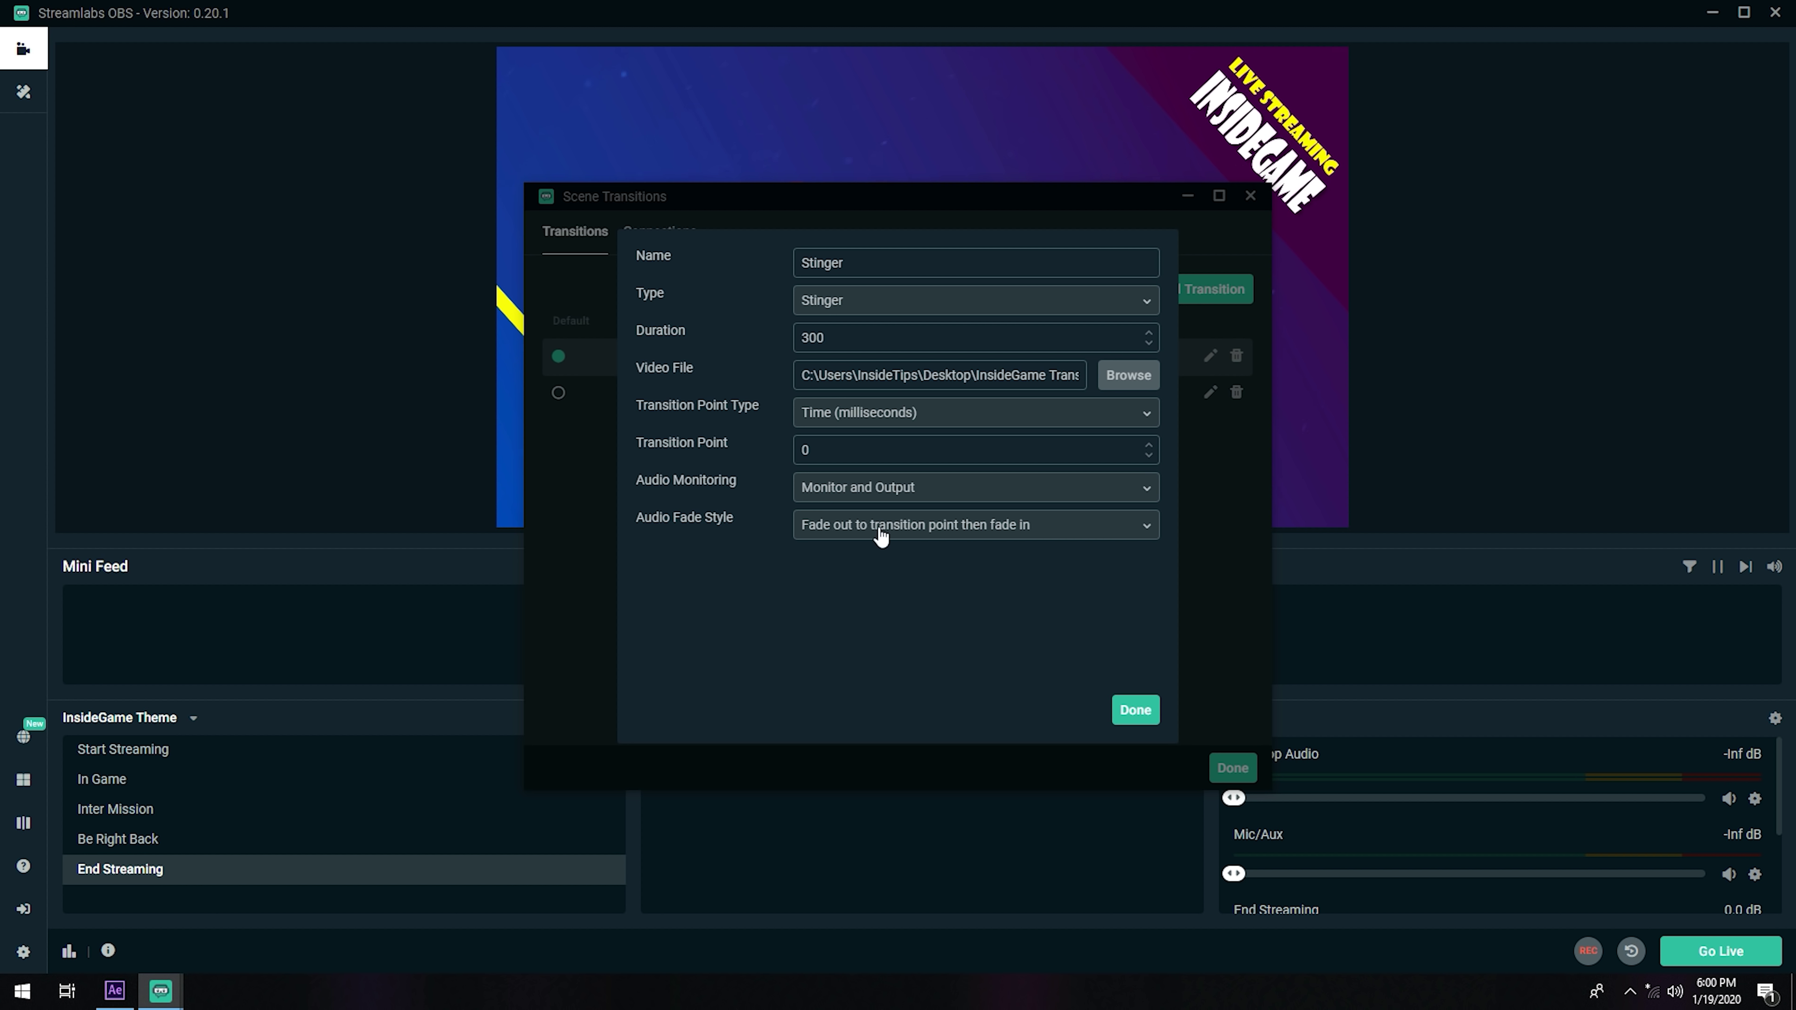
left_click(997, 529)
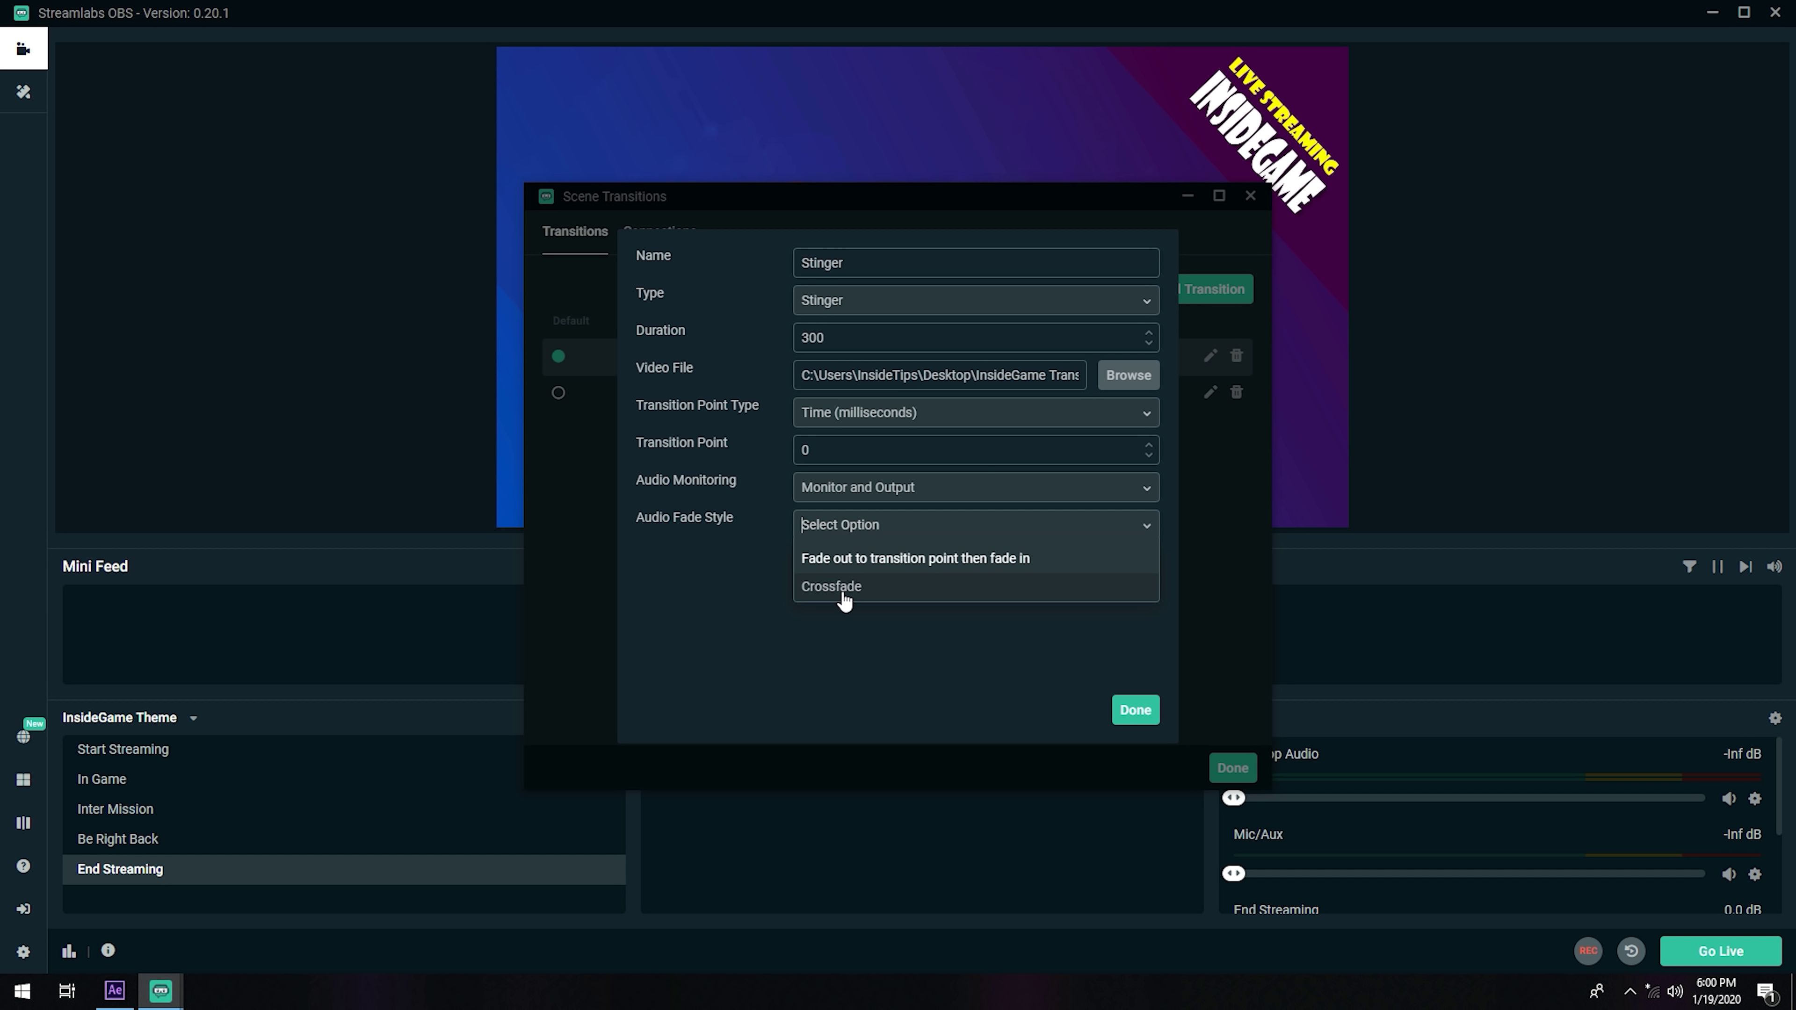
left_click(845, 598)
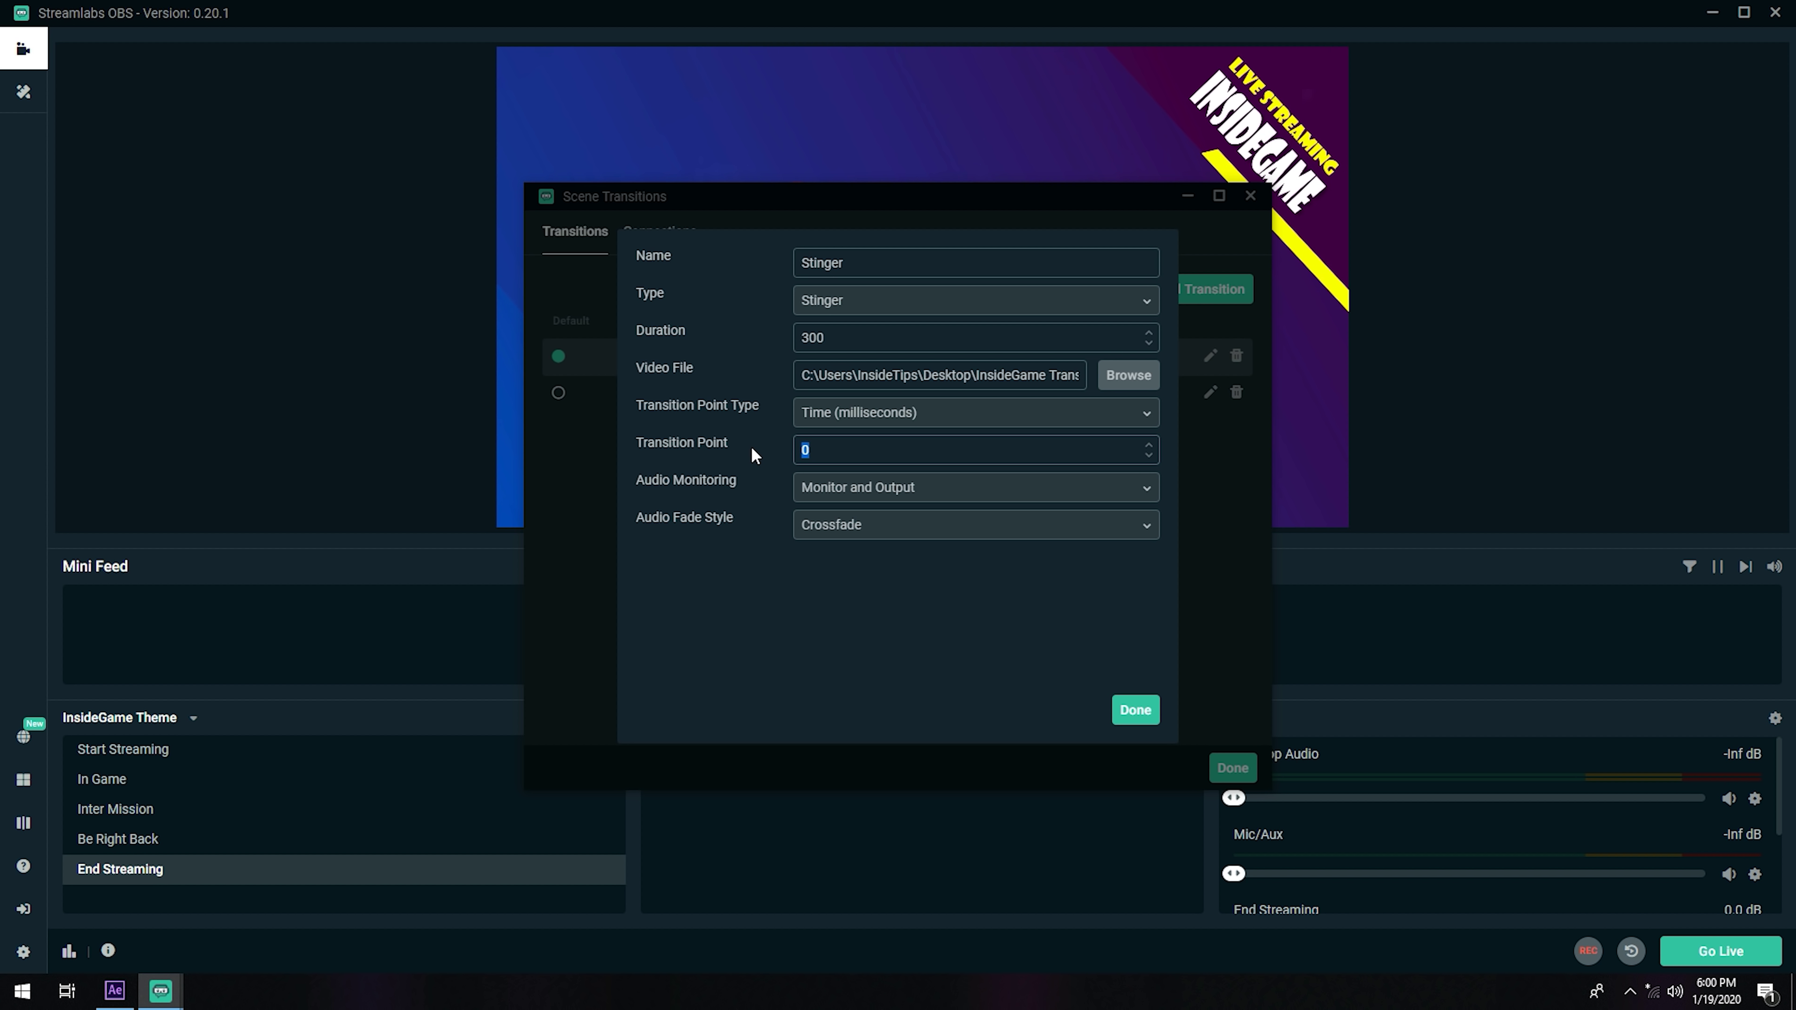
- Save the stinger settings, make Stinger the default scene transition and close the transitions window
left_click(1133, 709)
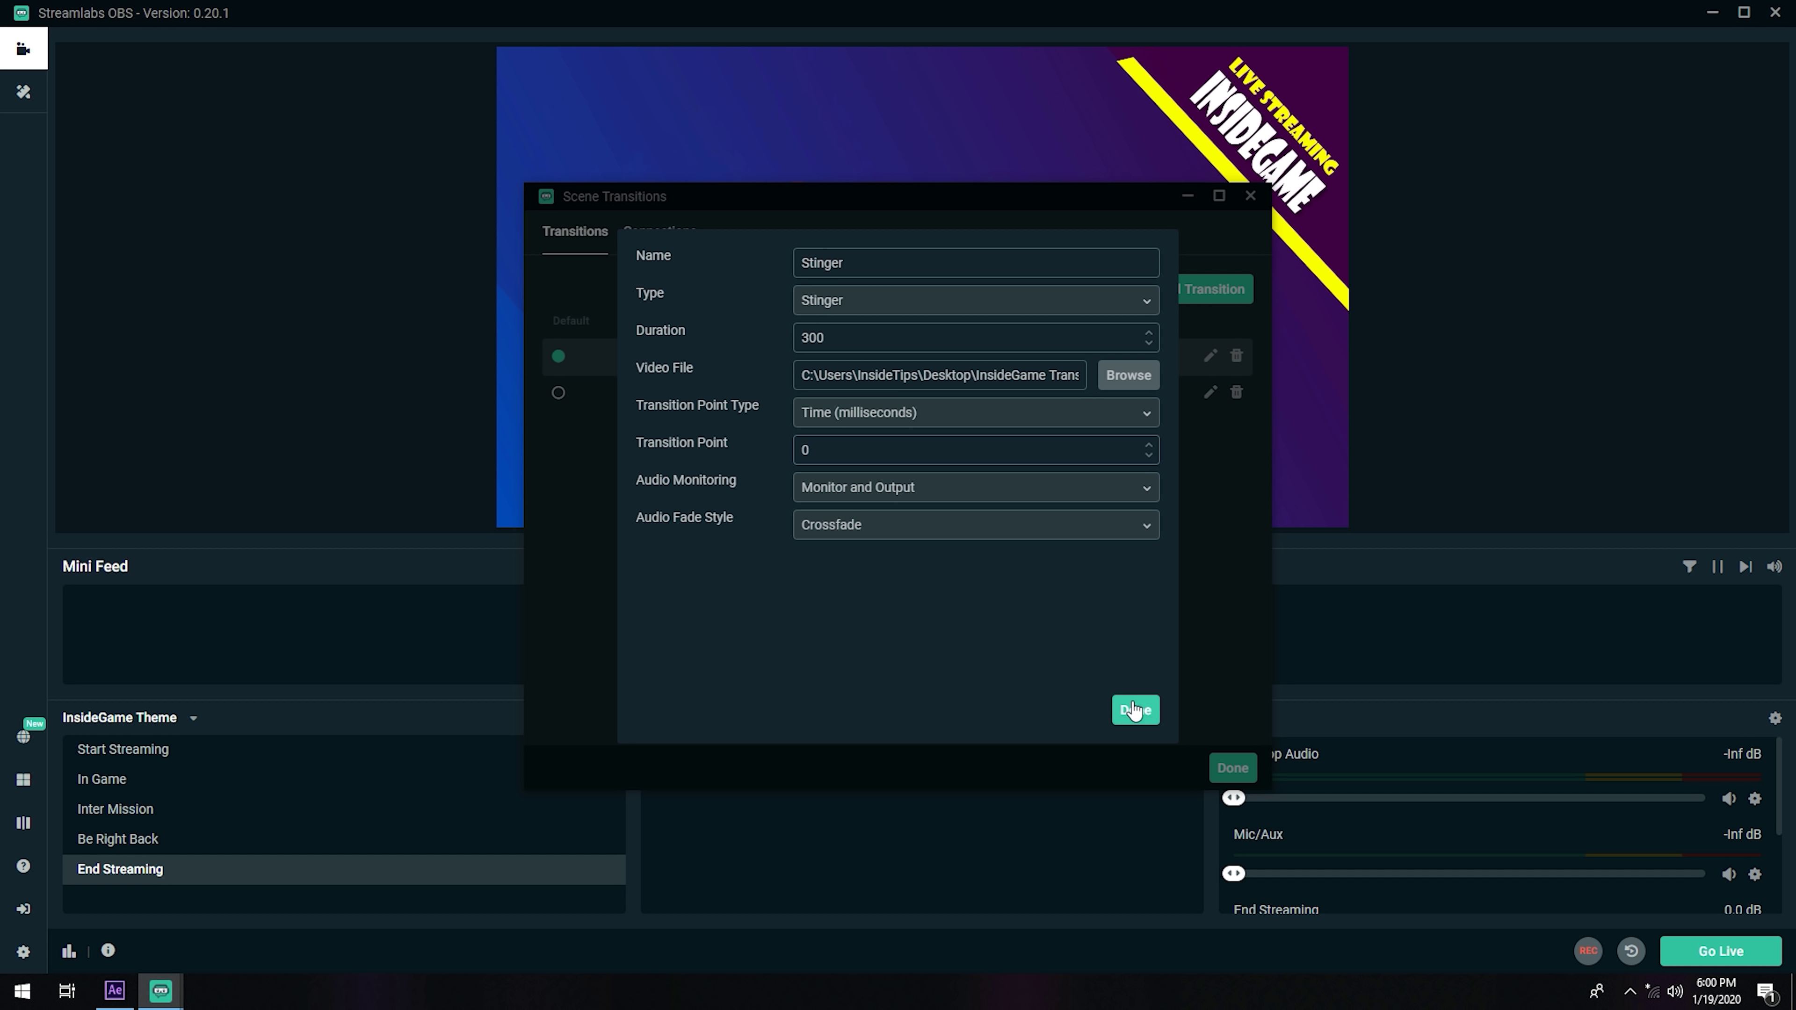
left_click(558, 392)
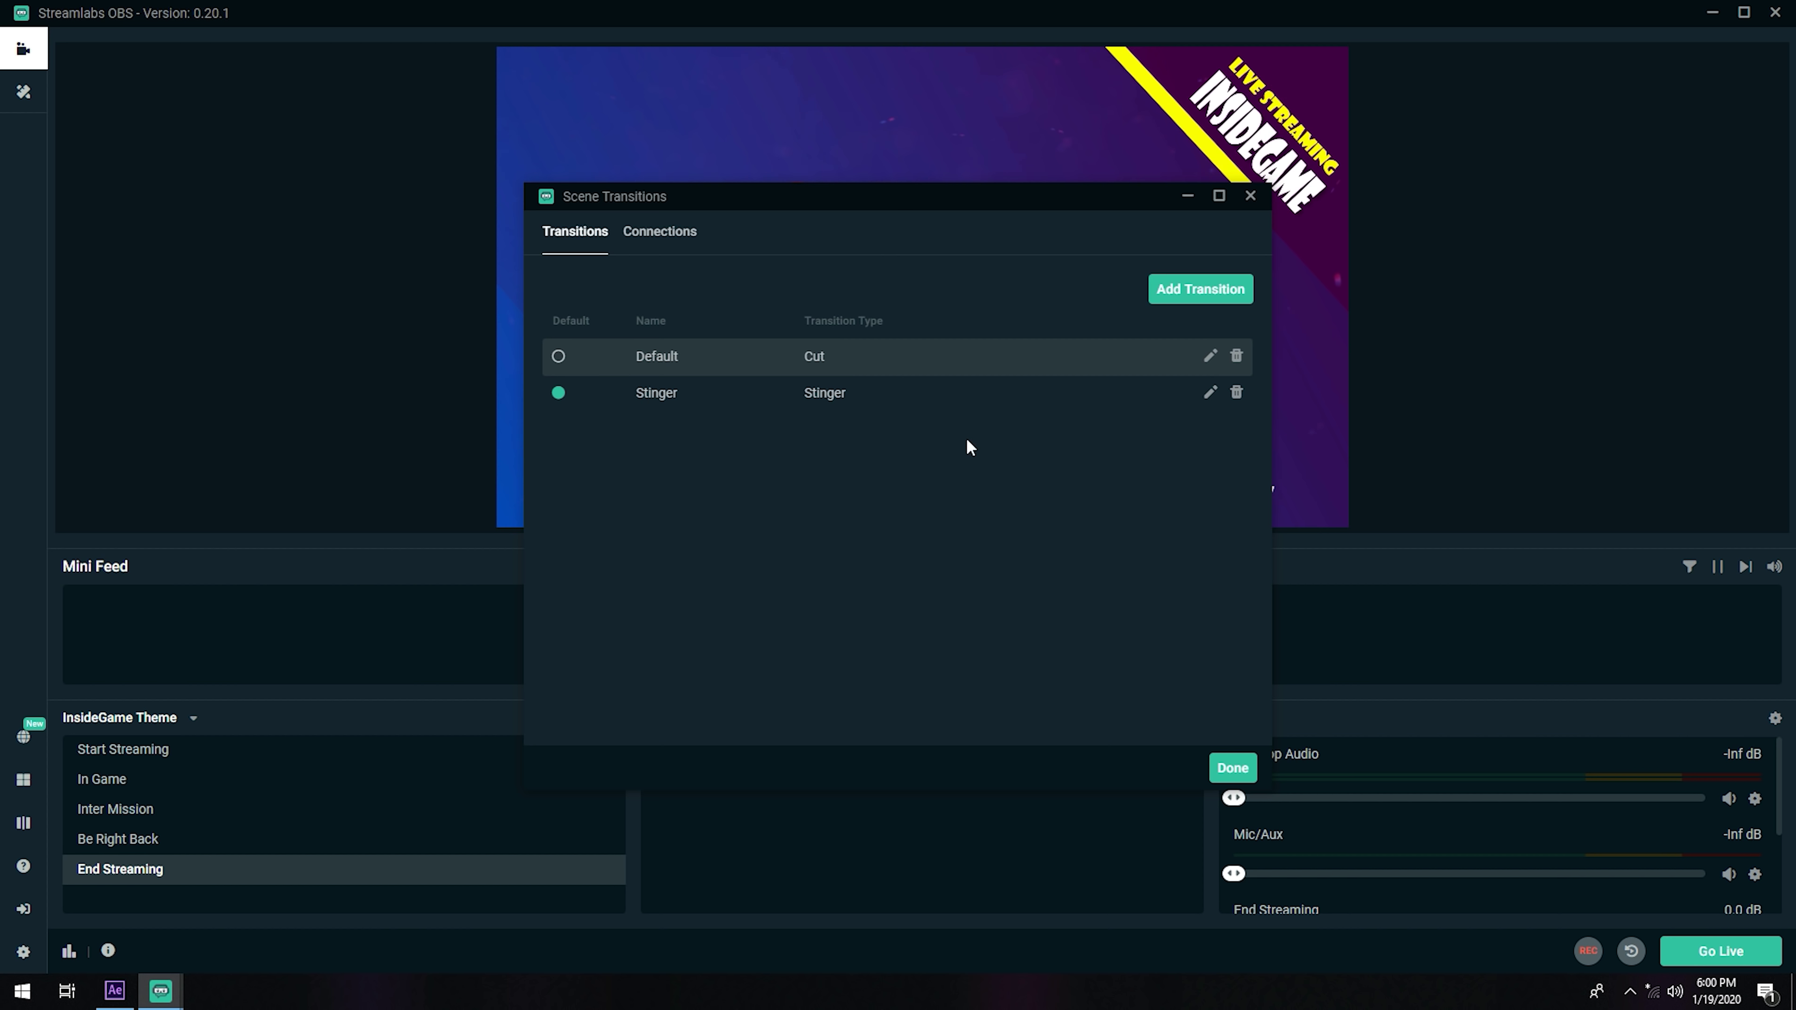
left_click(1241, 780)
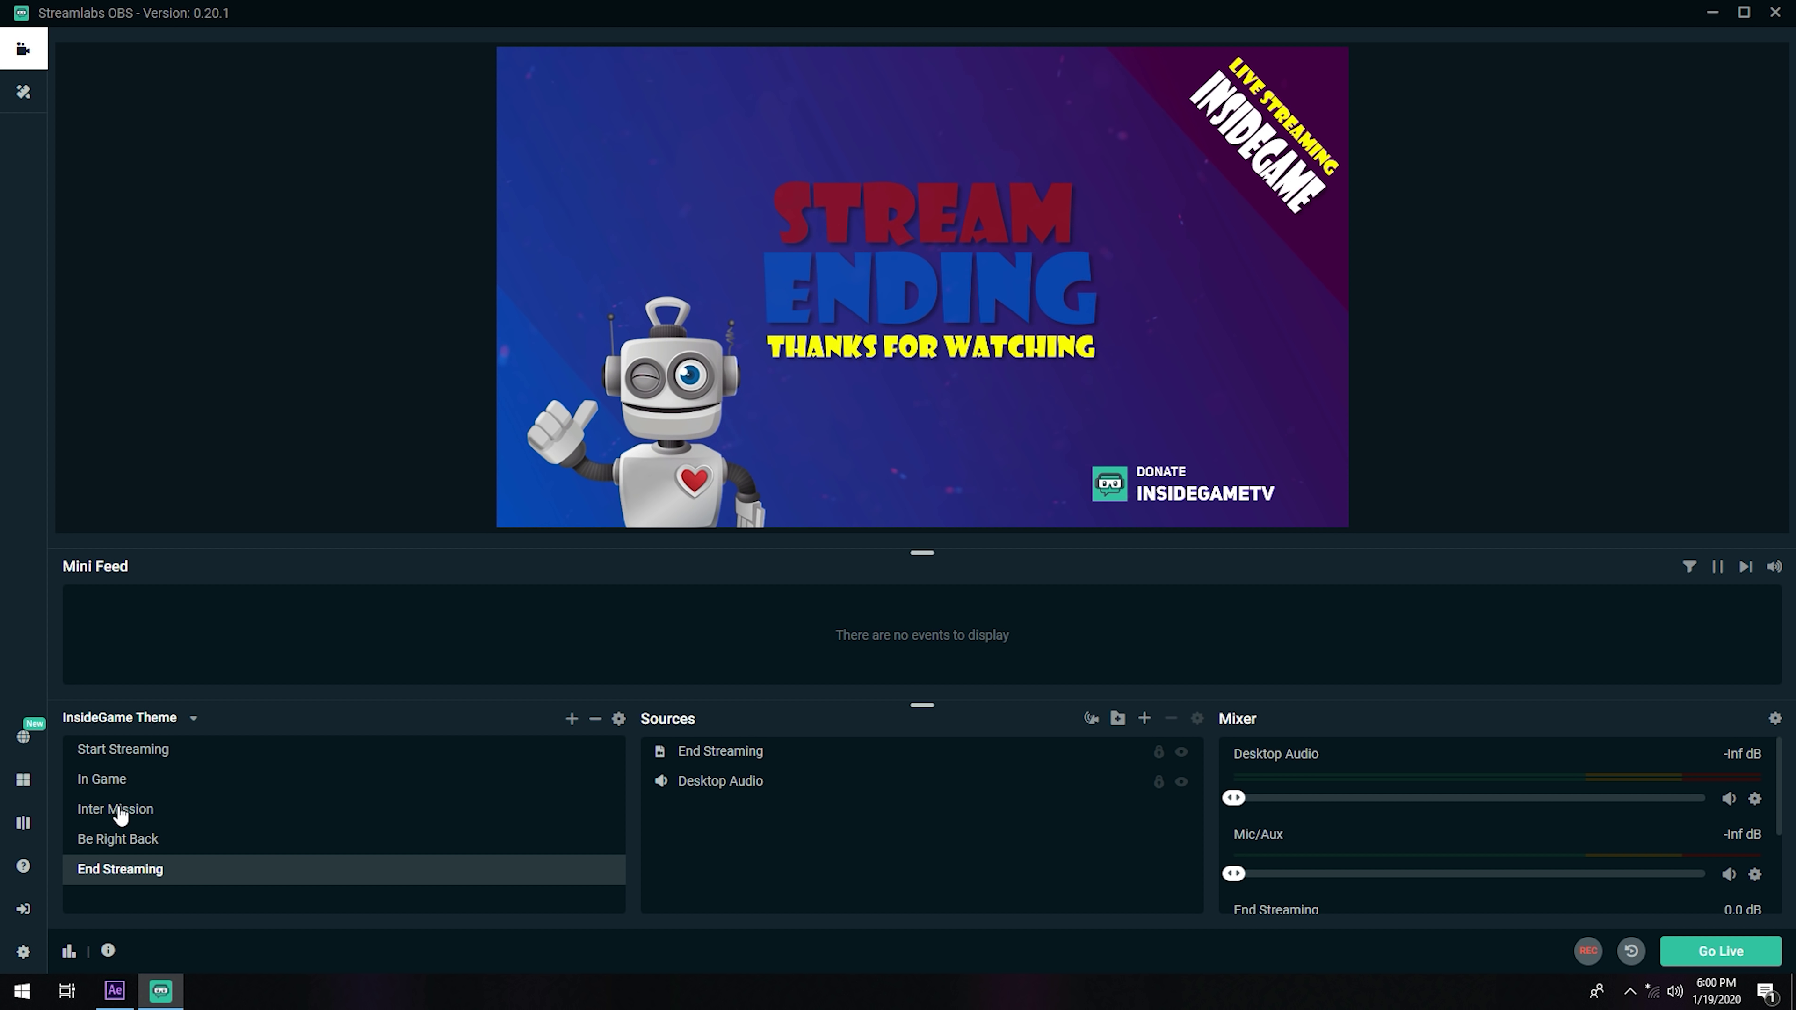
- Switch back and forth between the Be Right Back and End Streaming scenes to preview the stinger transition
left_click(136, 841)
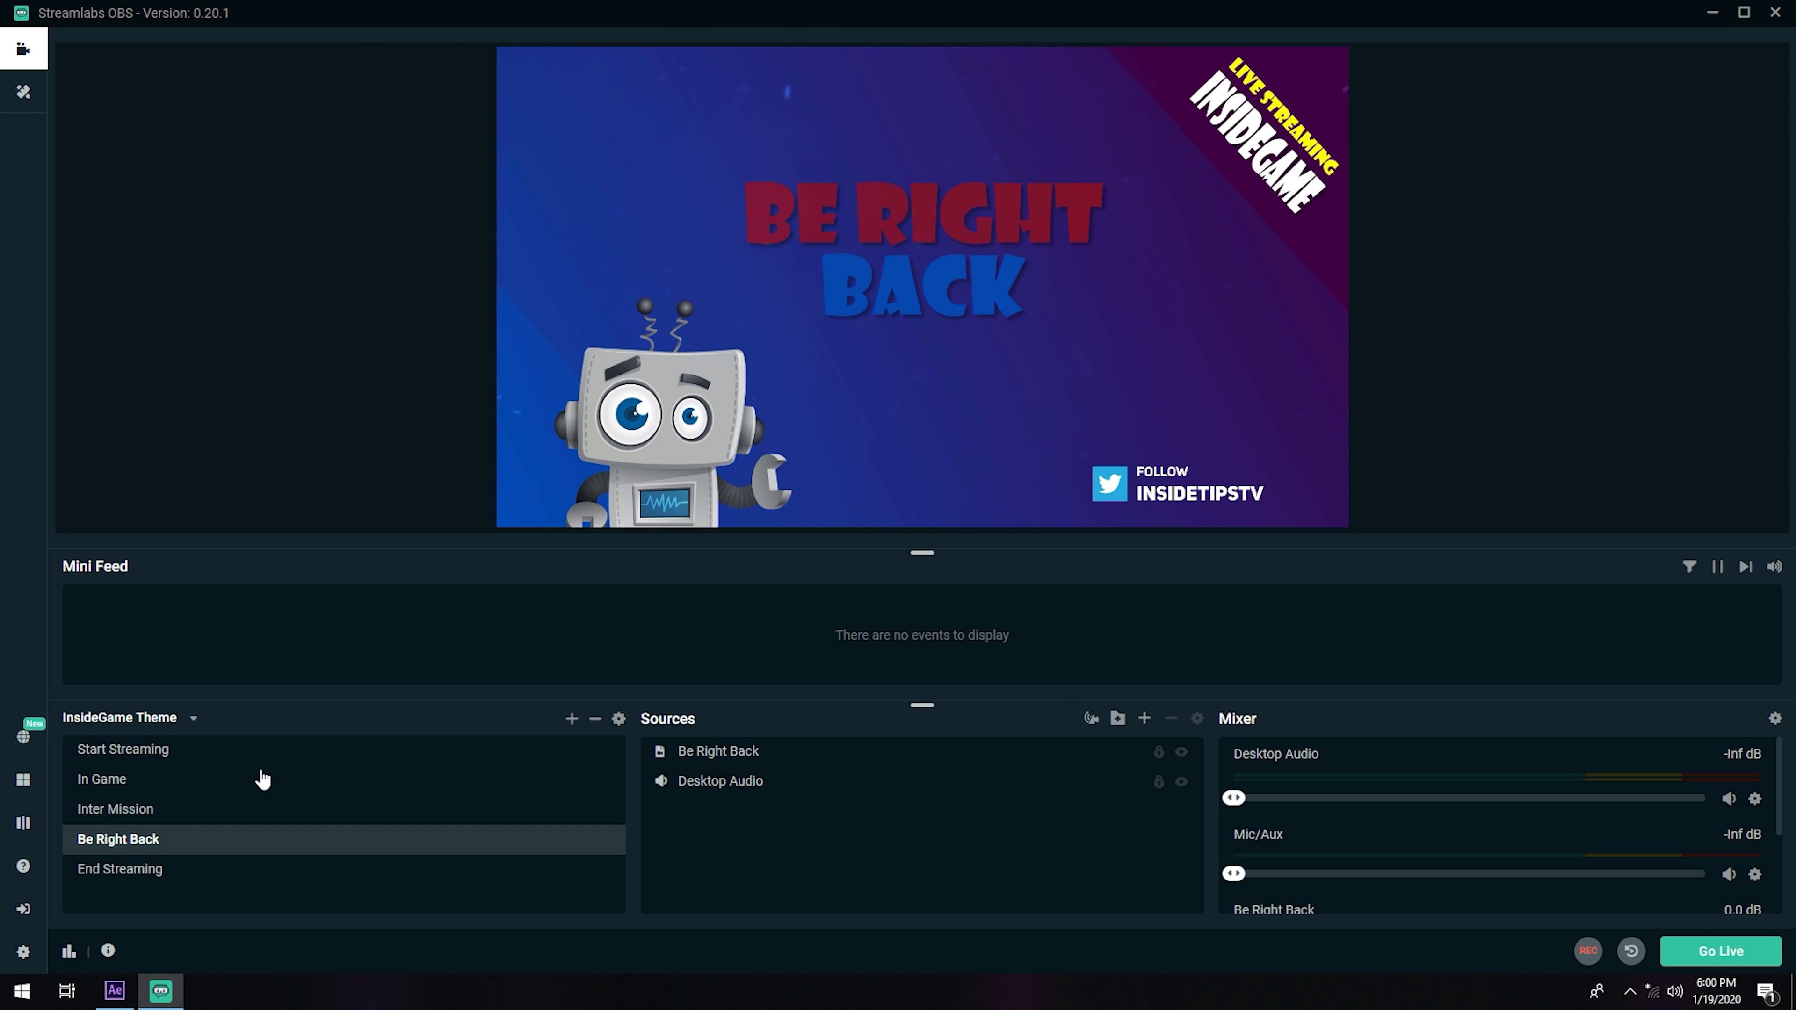
left_click(138, 871)
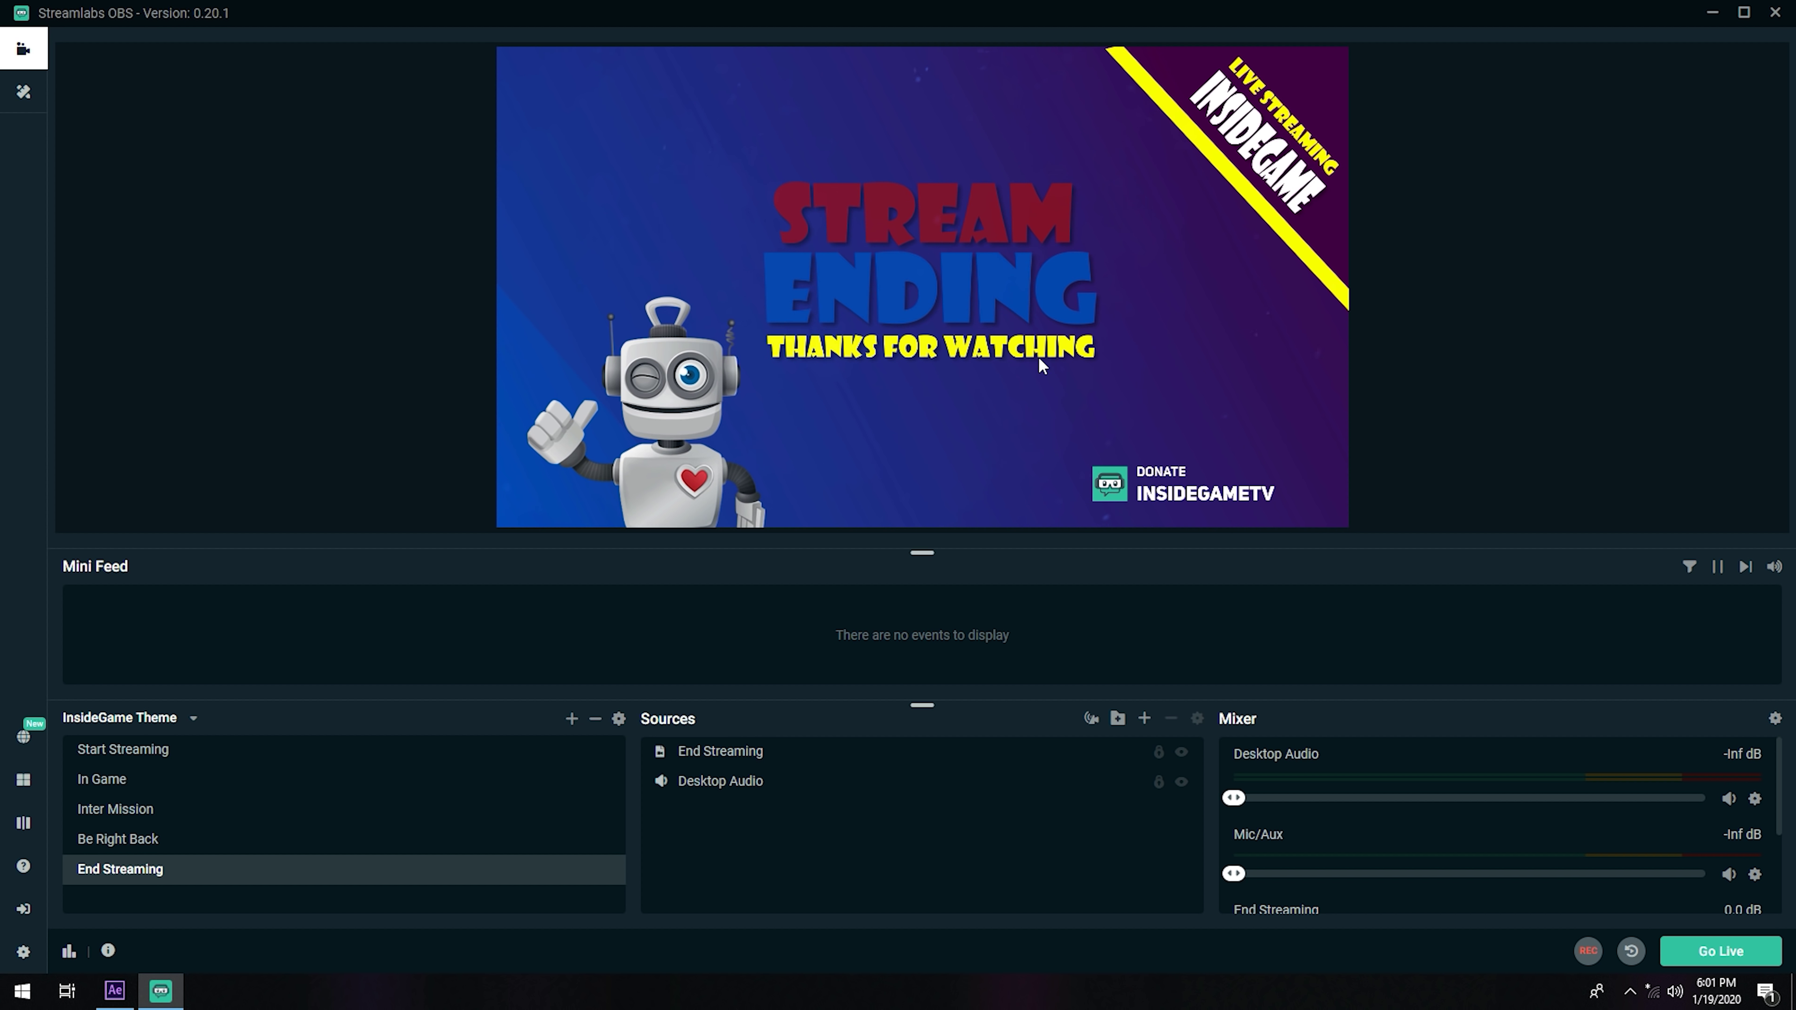
left_click(176, 842)
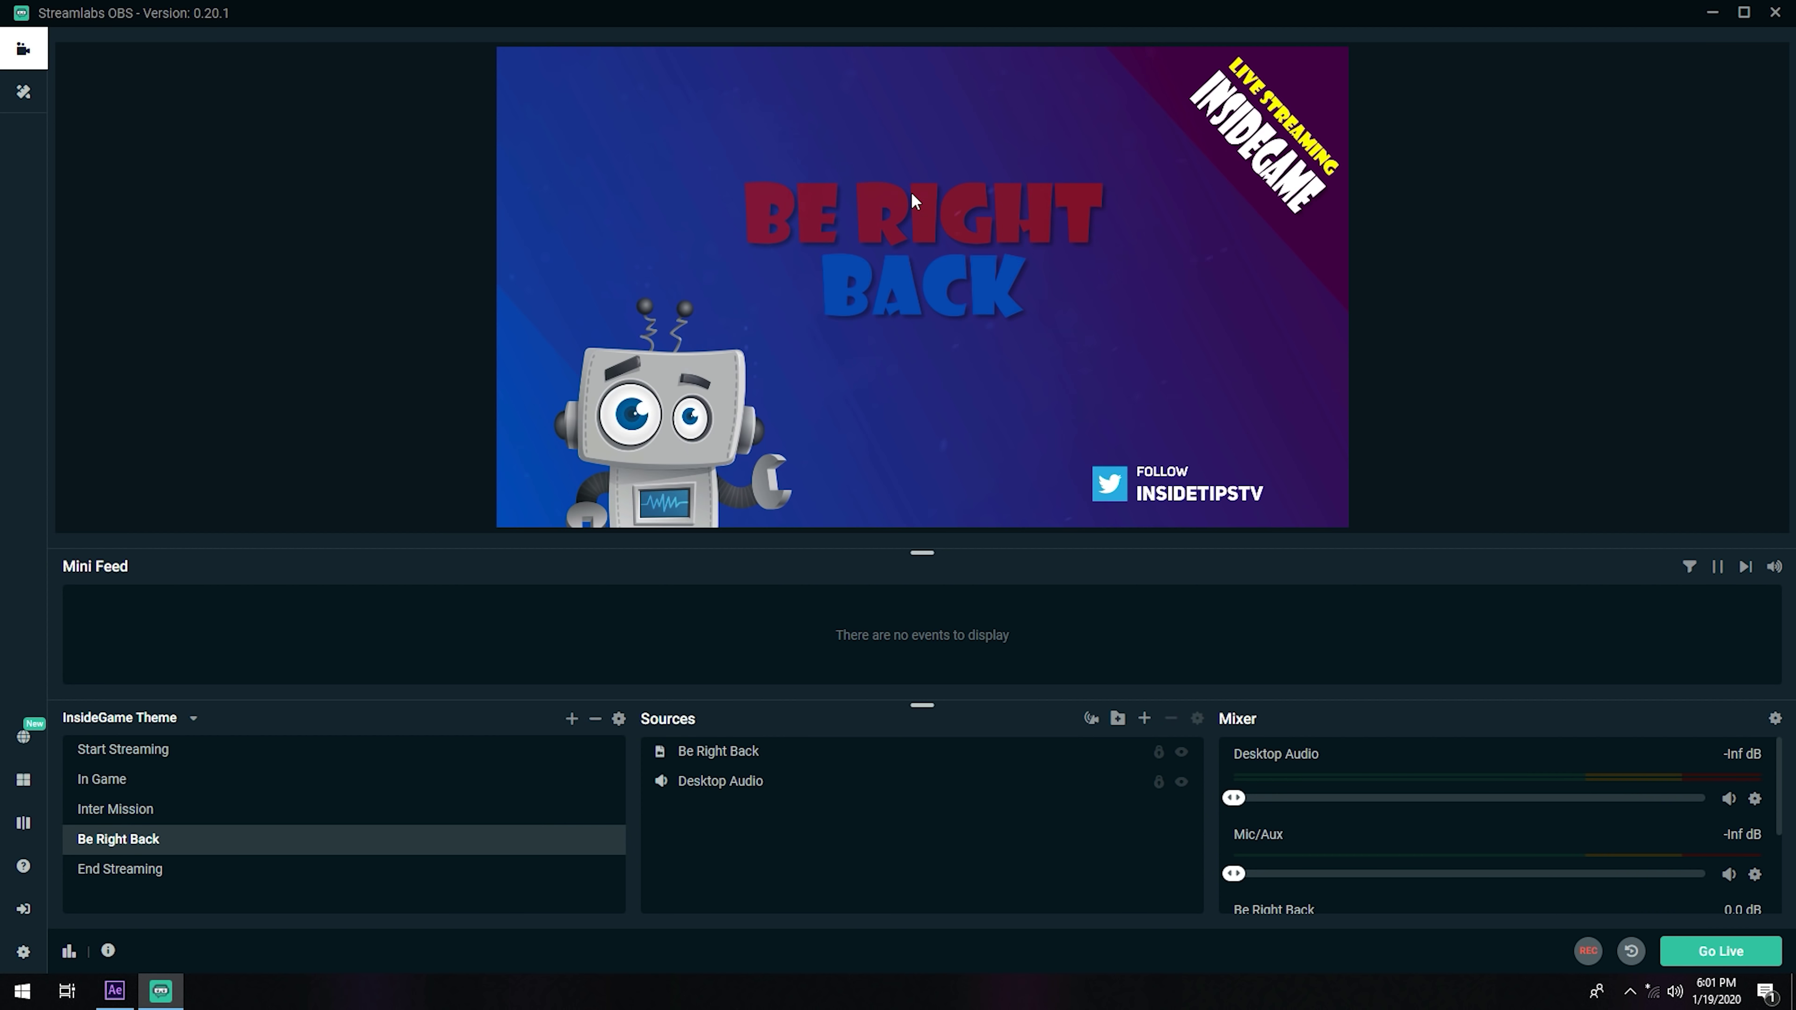
left_click(134, 876)
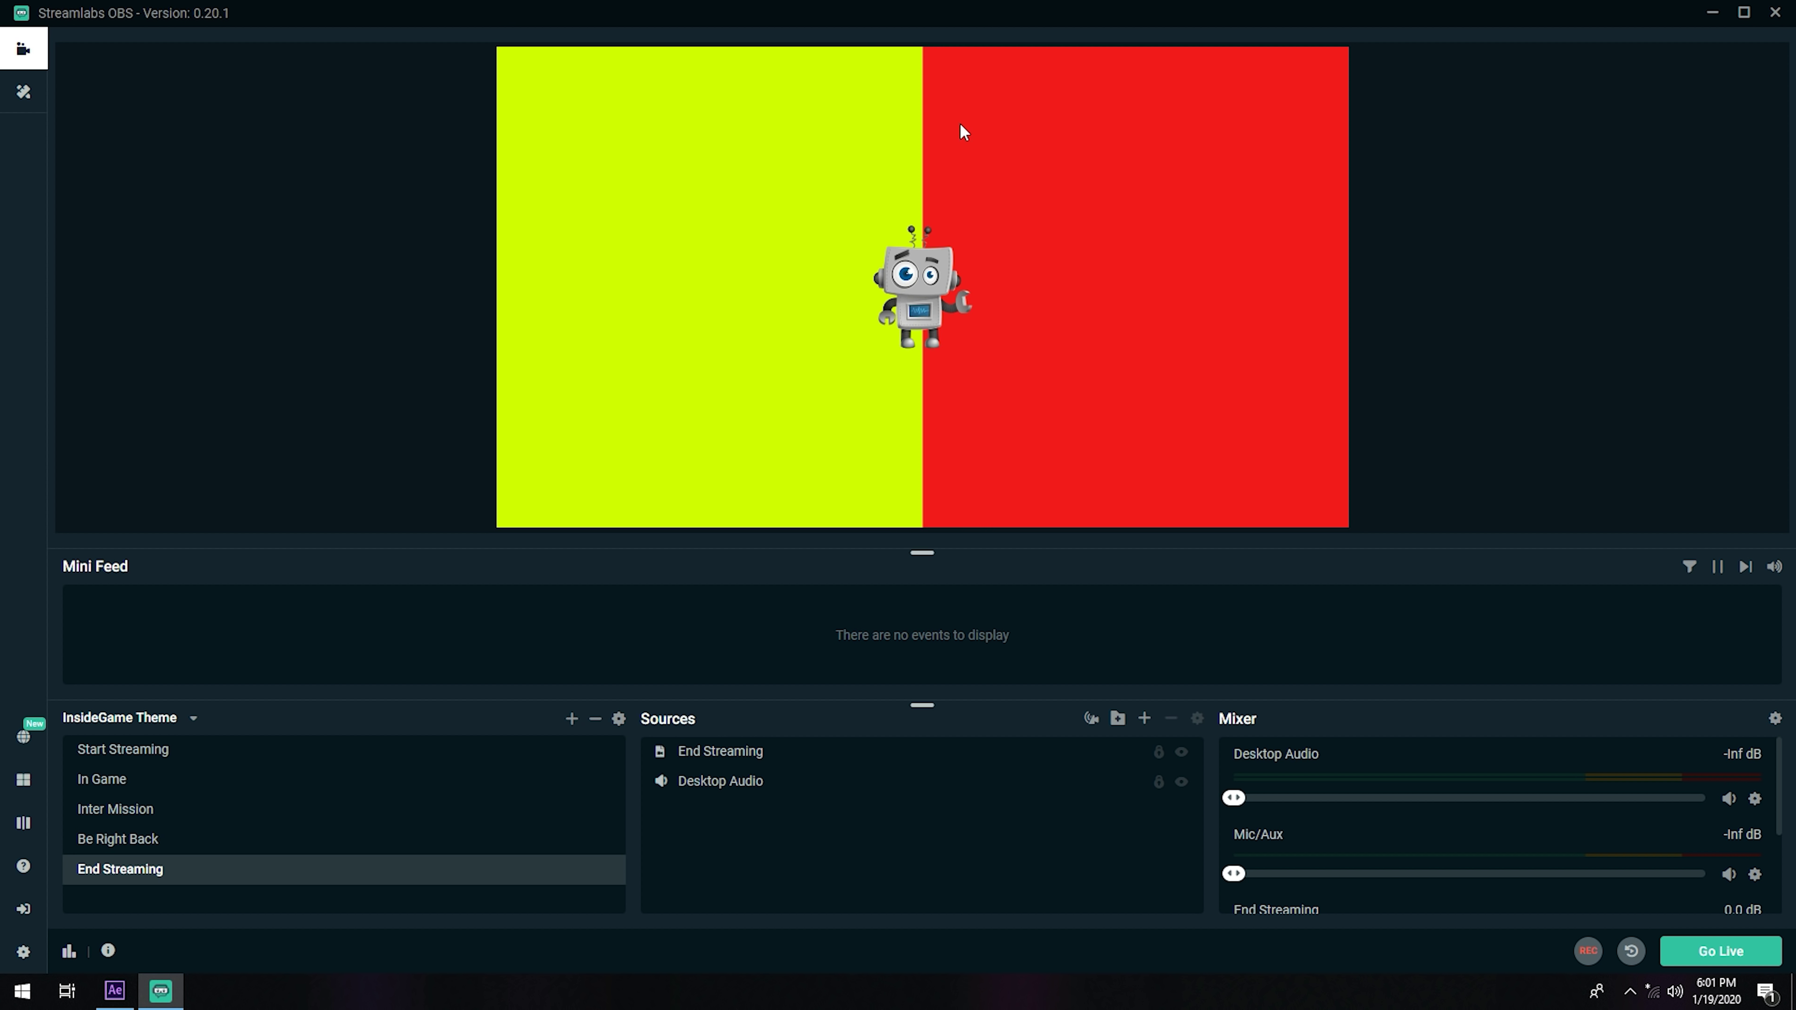
- Edit the Stinger transition to set its transition point to 300 milliseconds and save the change
left_click(619, 719)
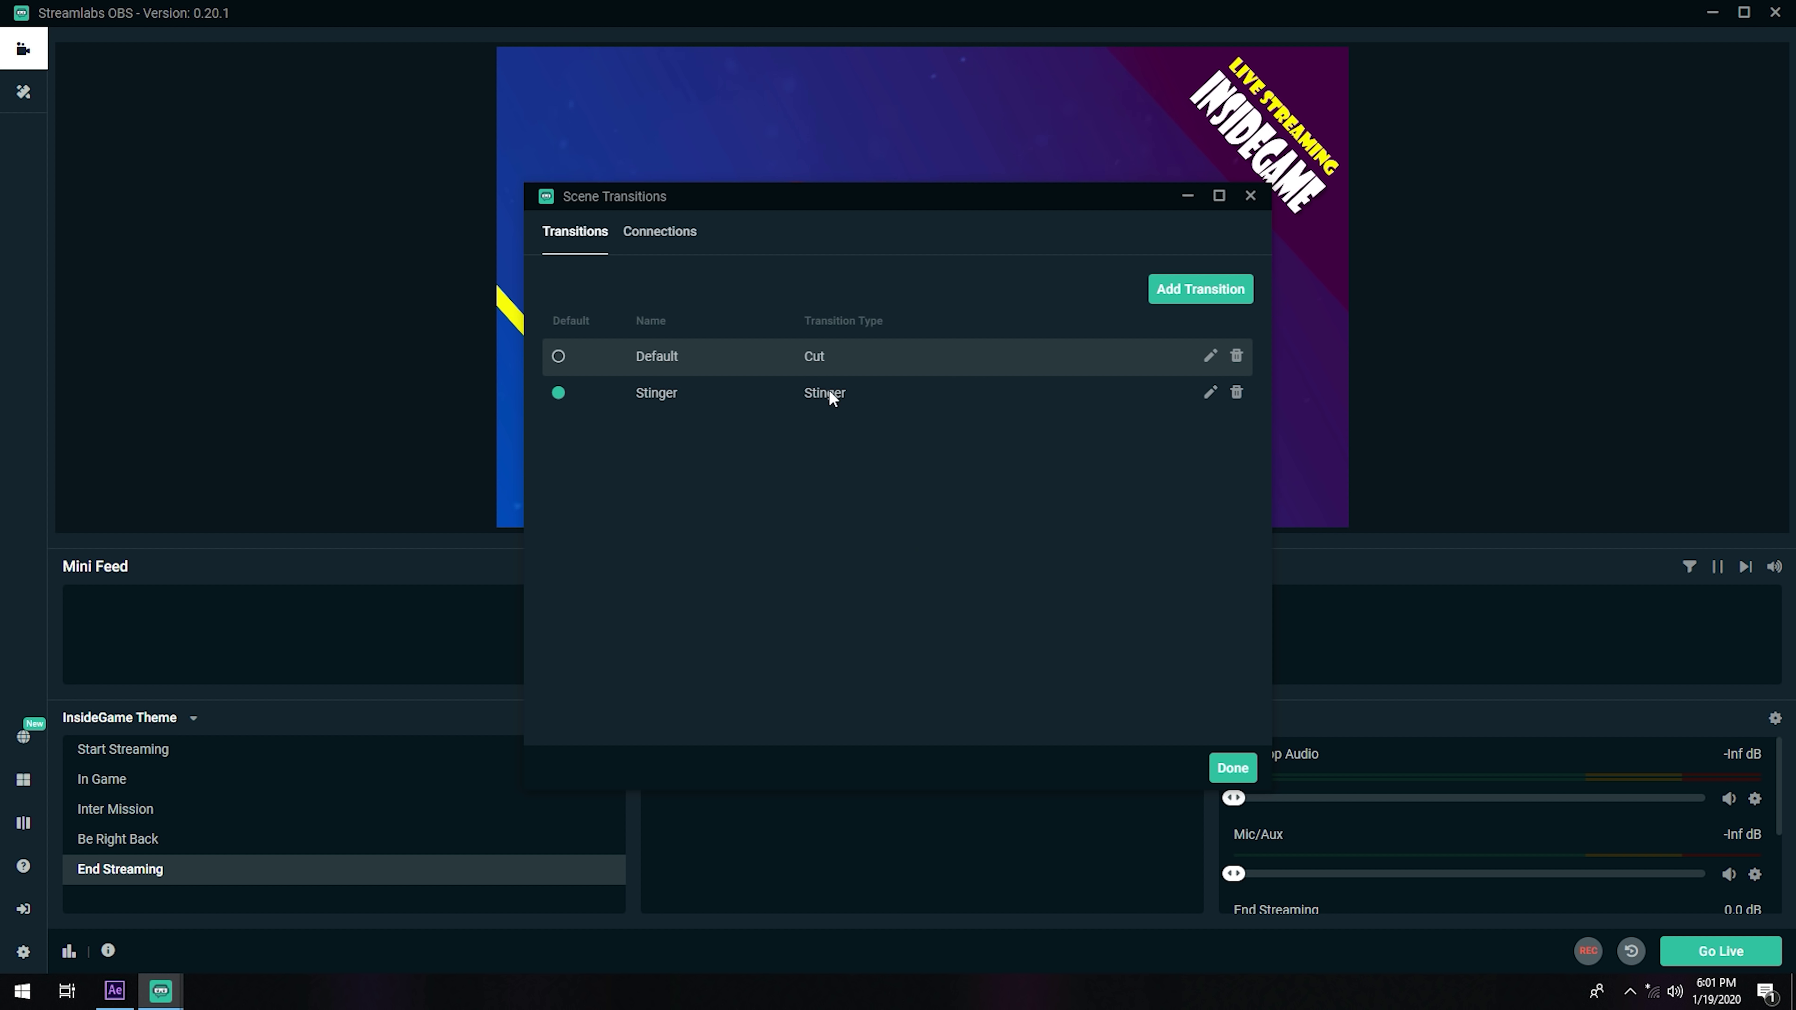
left_click(1210, 393)
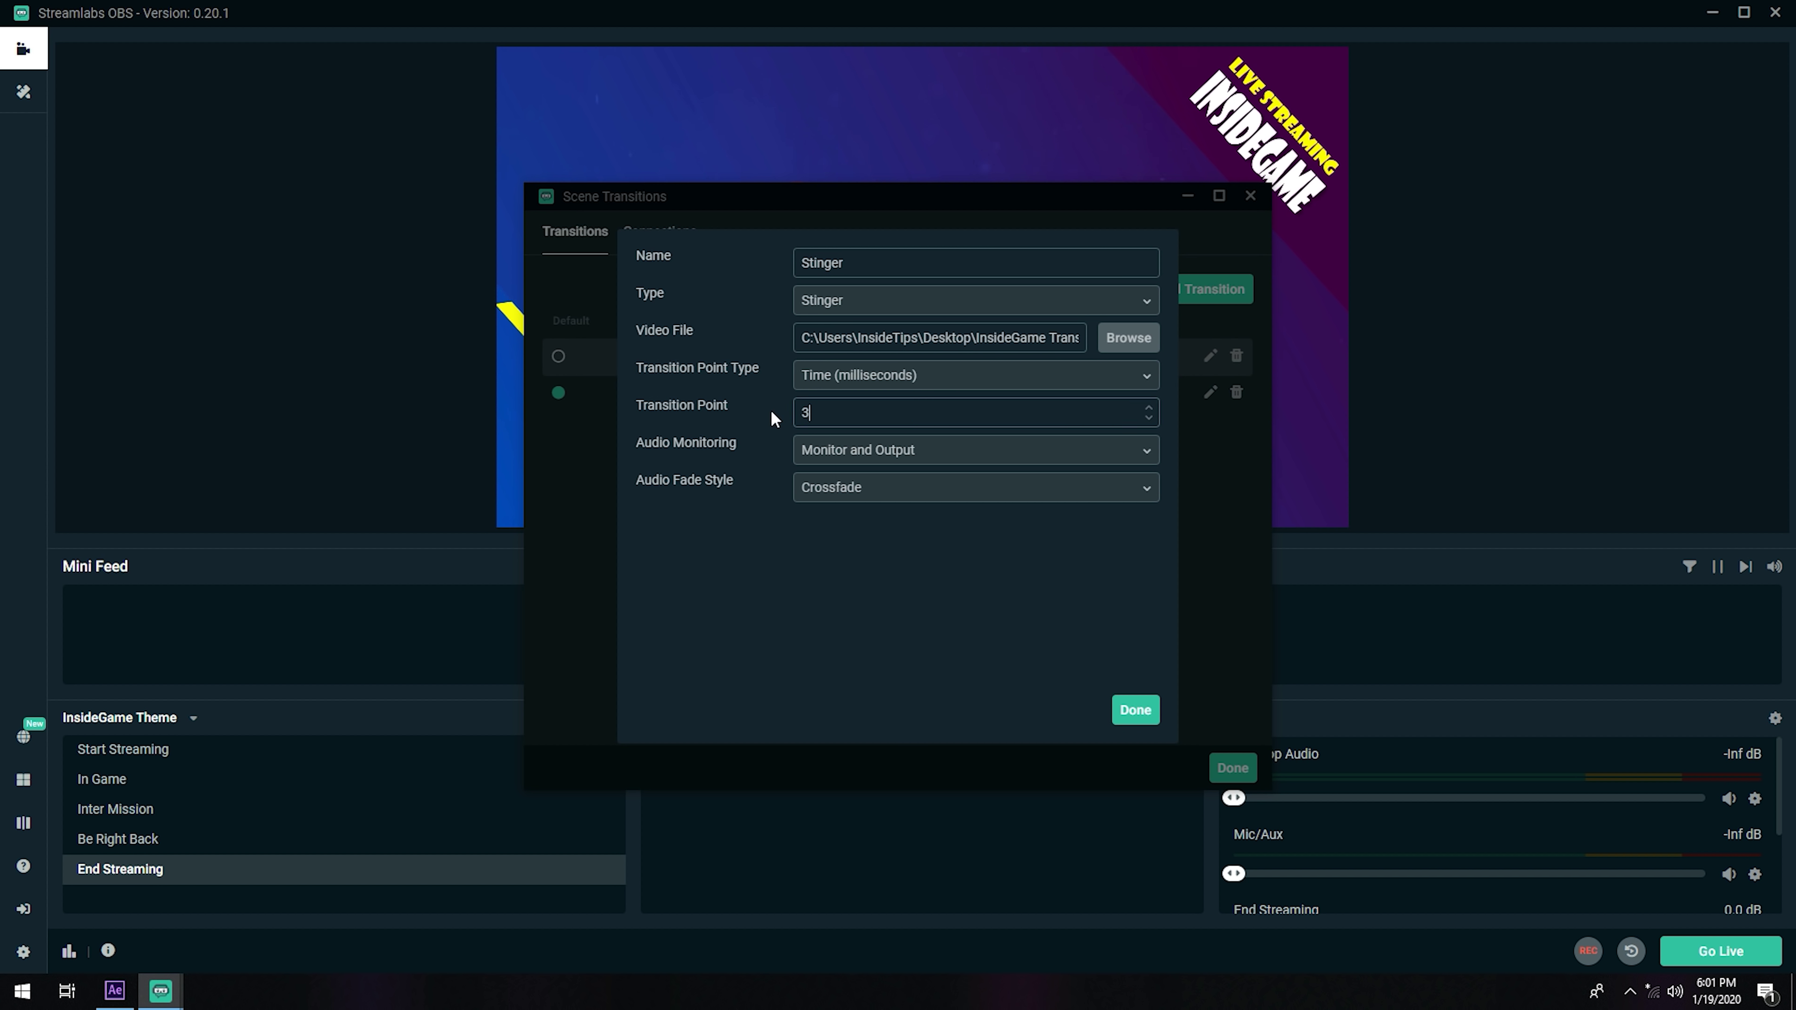
type("300")
left_click(1134, 709)
left_click(1233, 767)
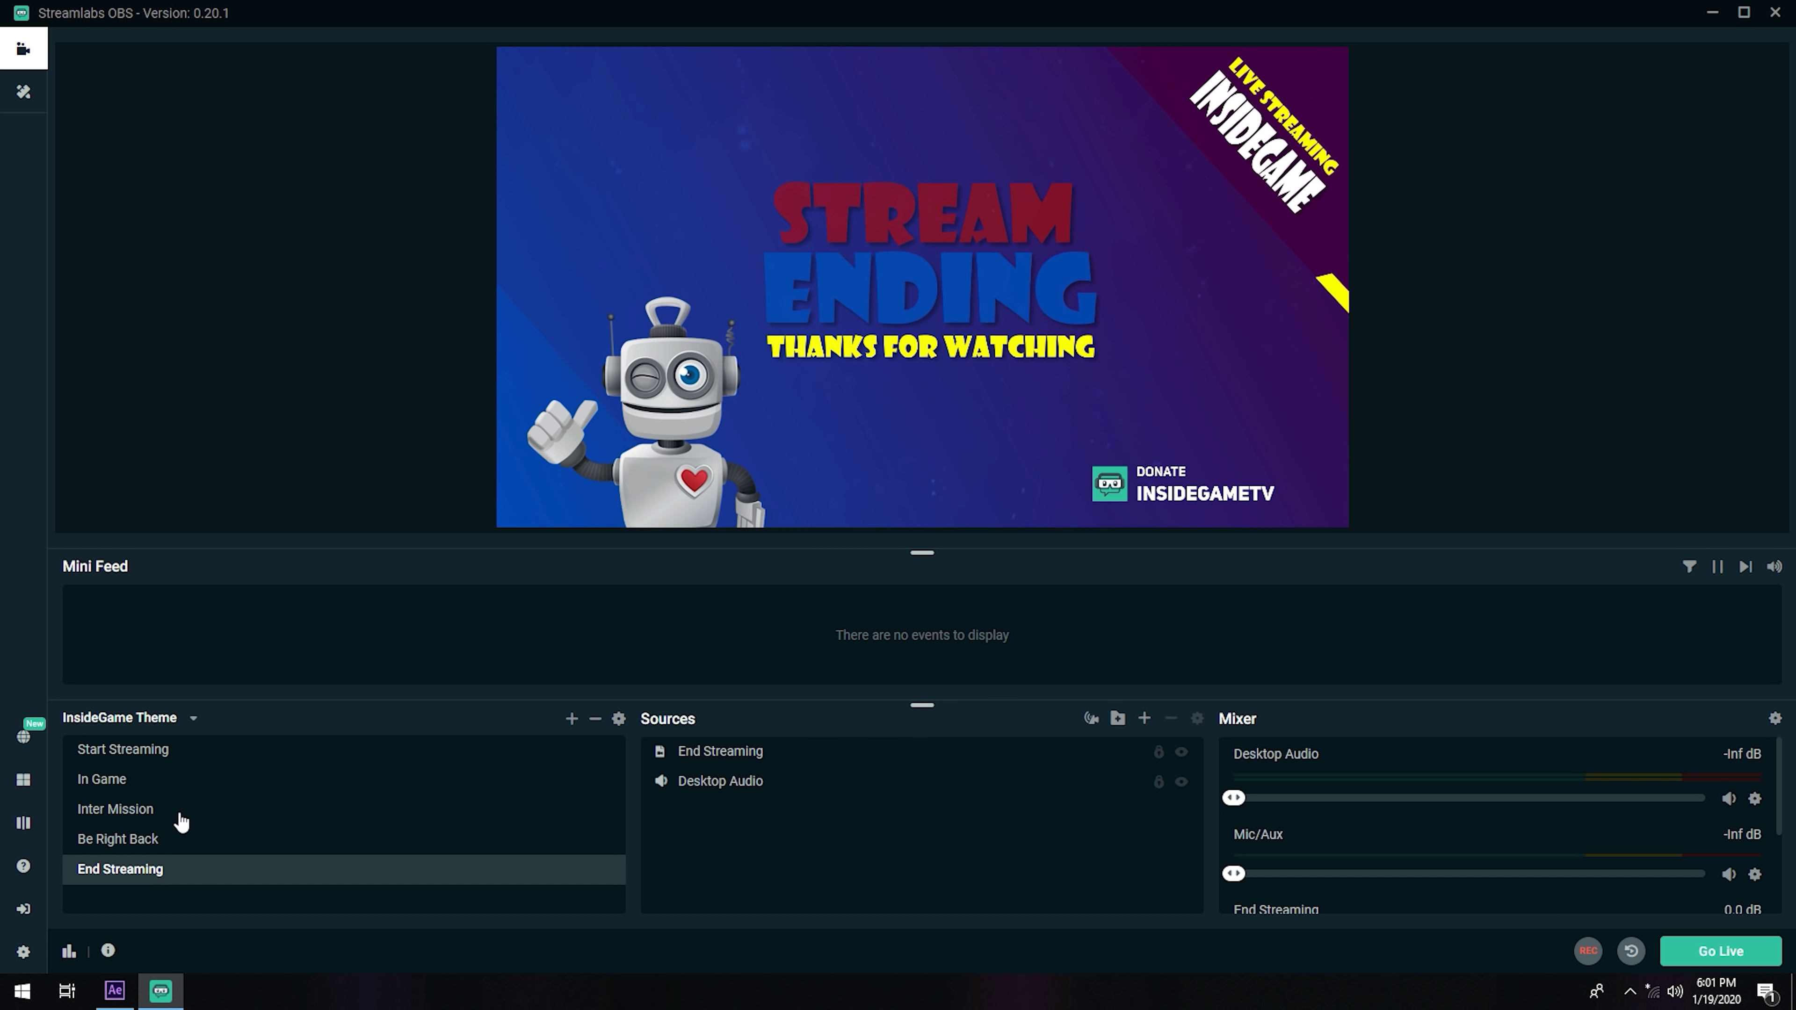
- Switch among the Be Right Back, End Streaming and Start Streaming scenes to check the stinger's timing with the new transition point
left_click(141, 840)
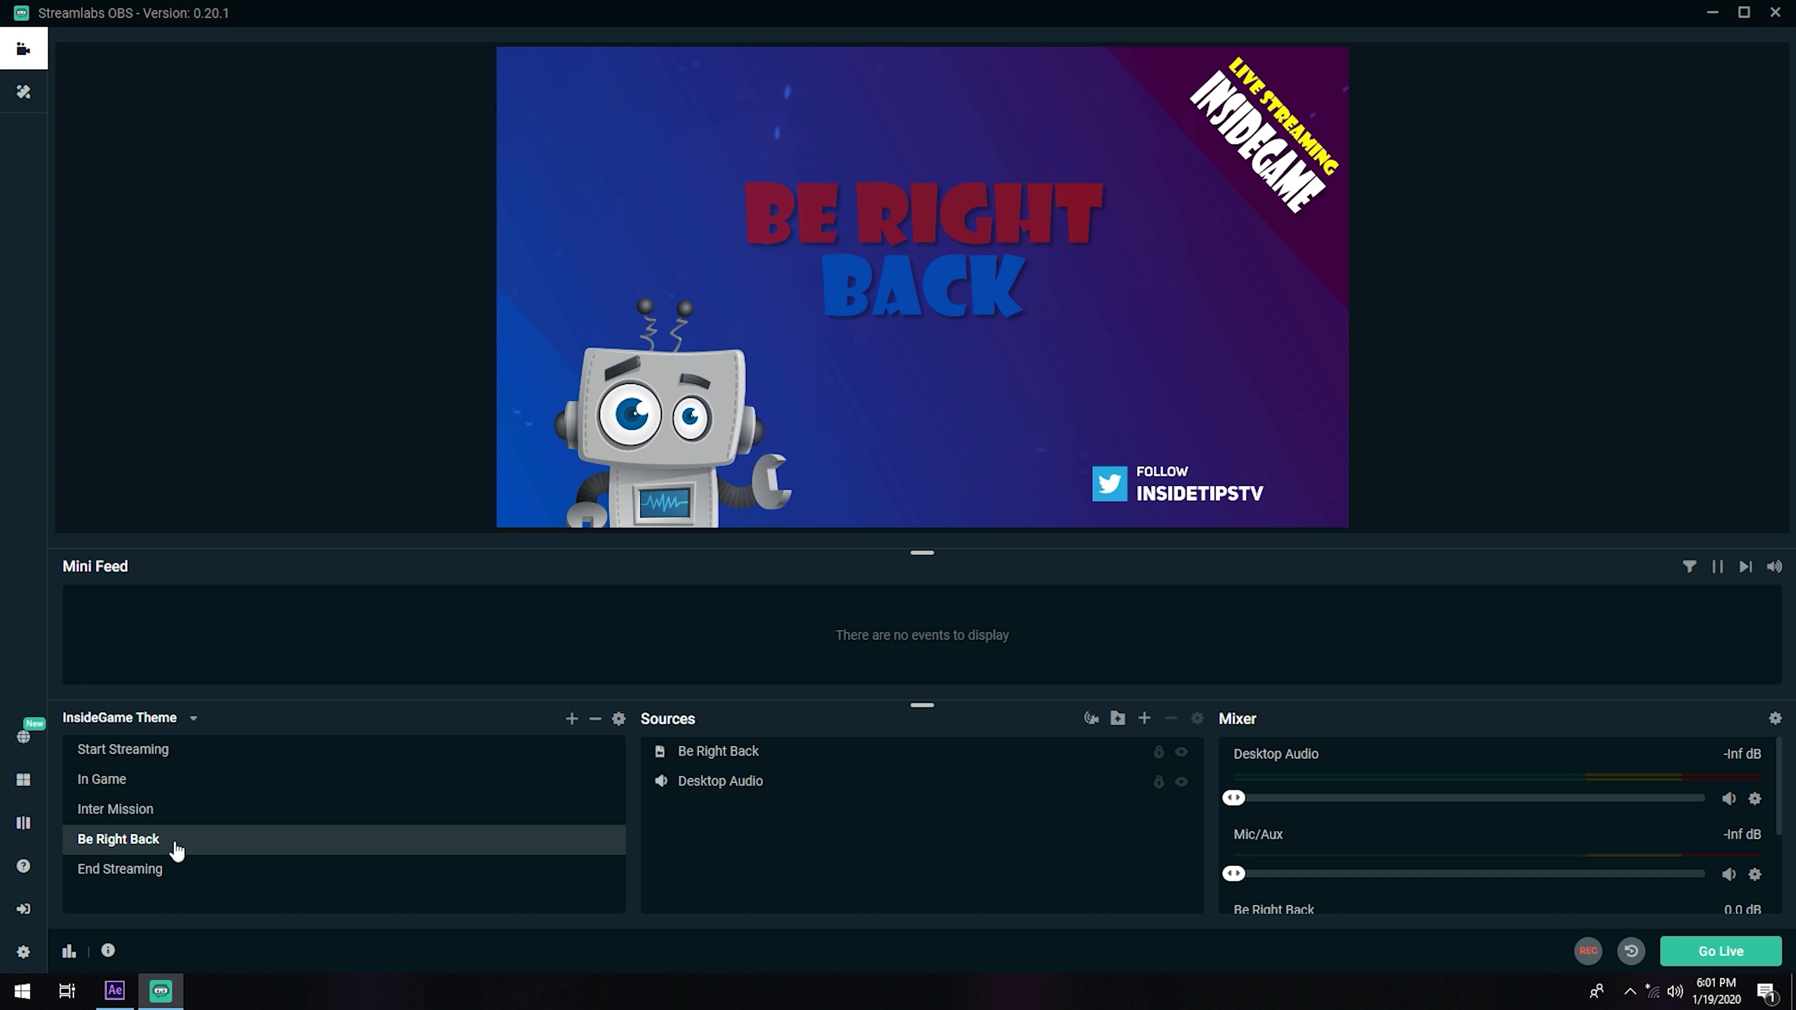
left_click(163, 875)
left_click(144, 841)
left_click(154, 751)
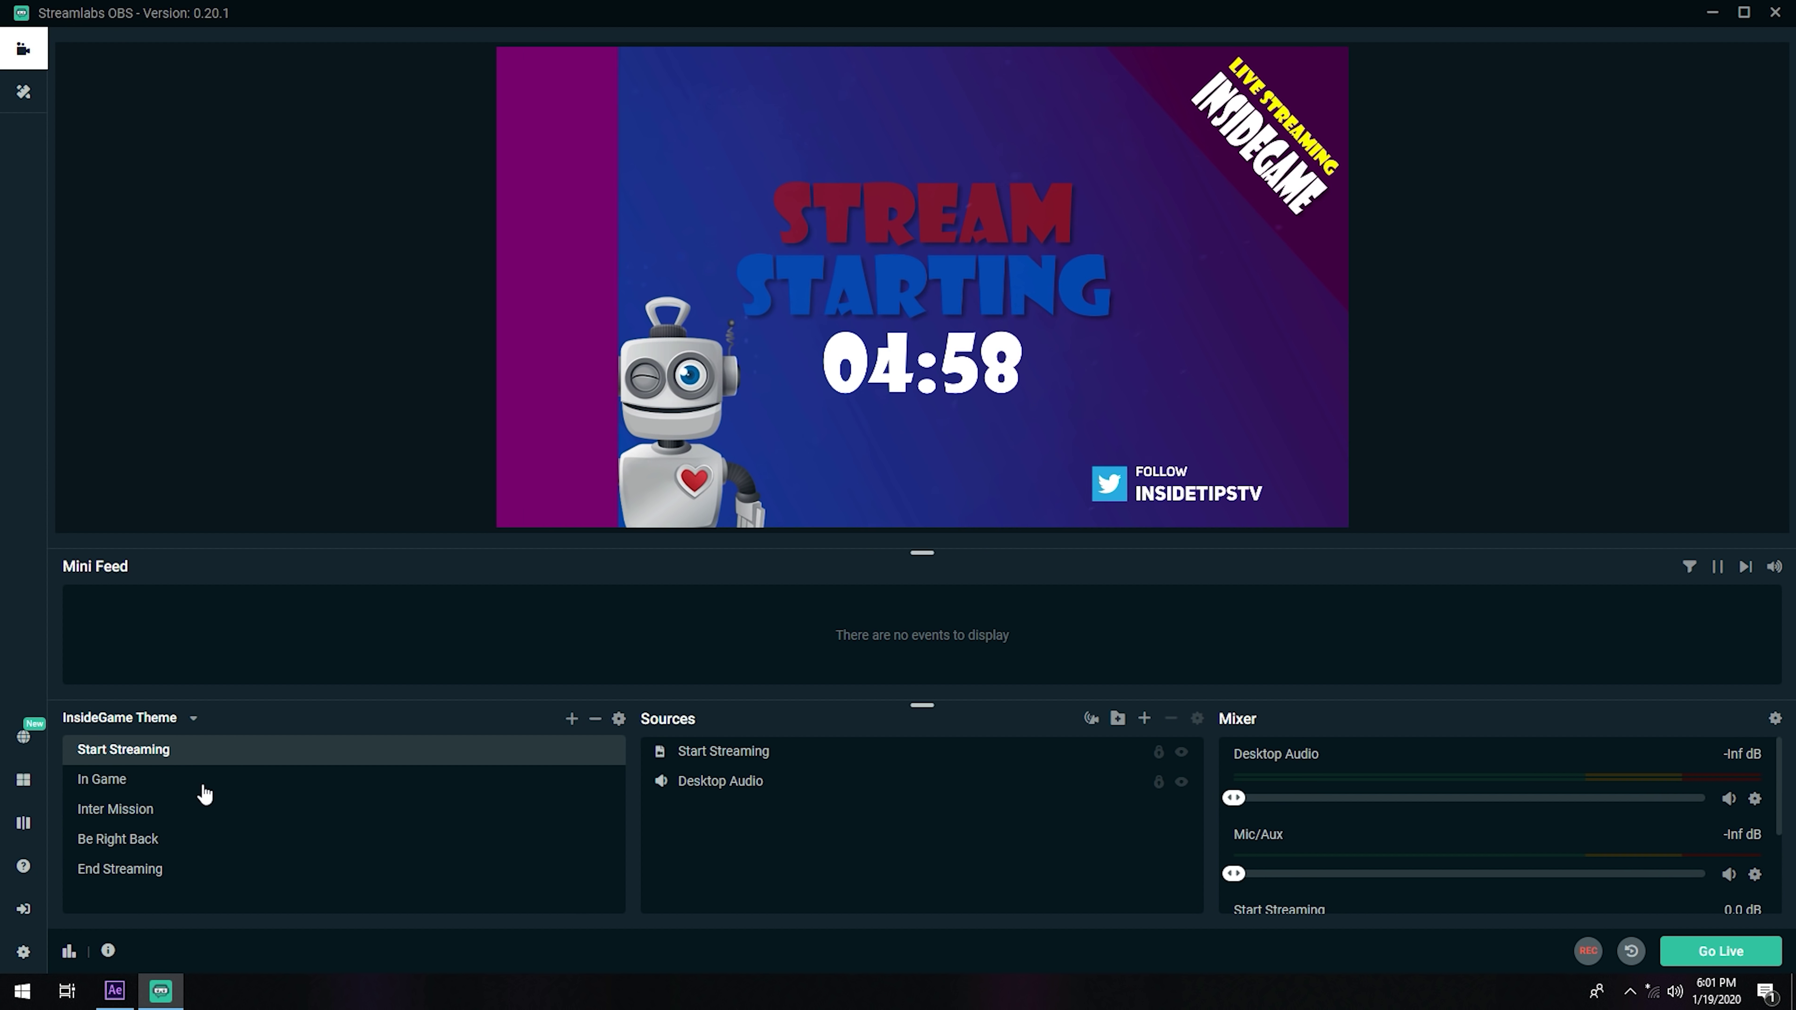
left_click(152, 870)
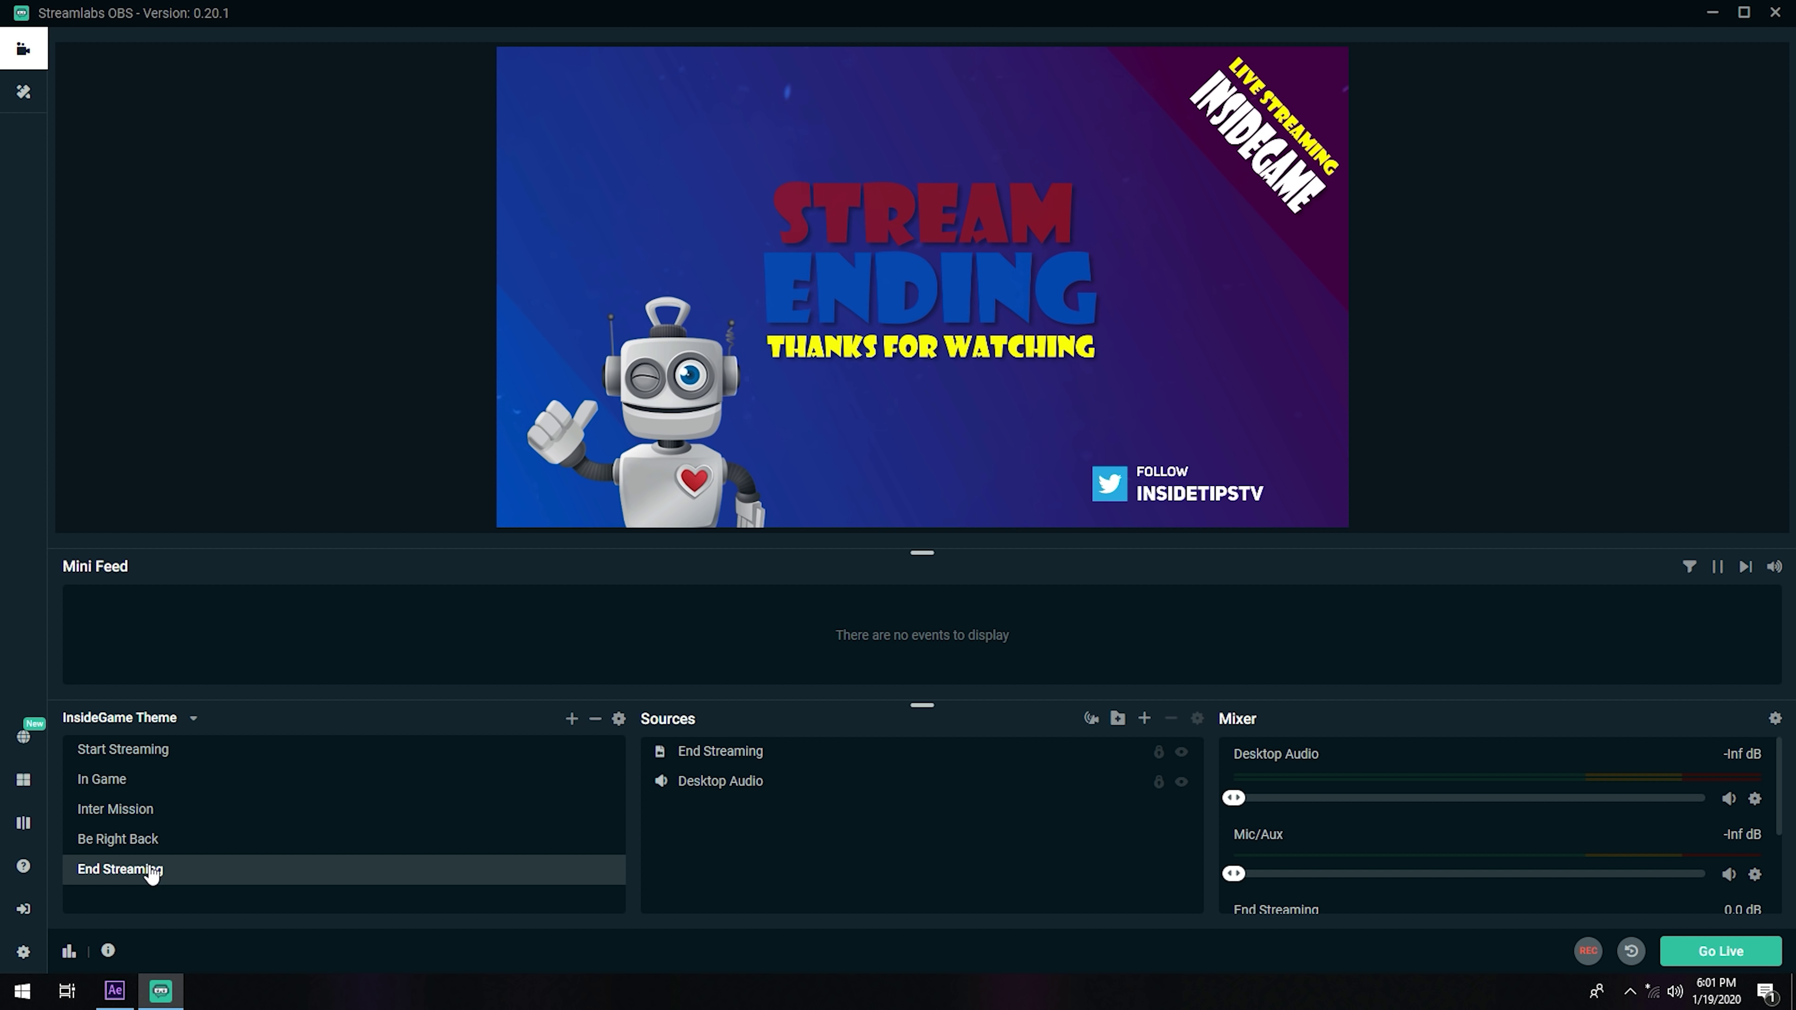
left_click(124, 840)
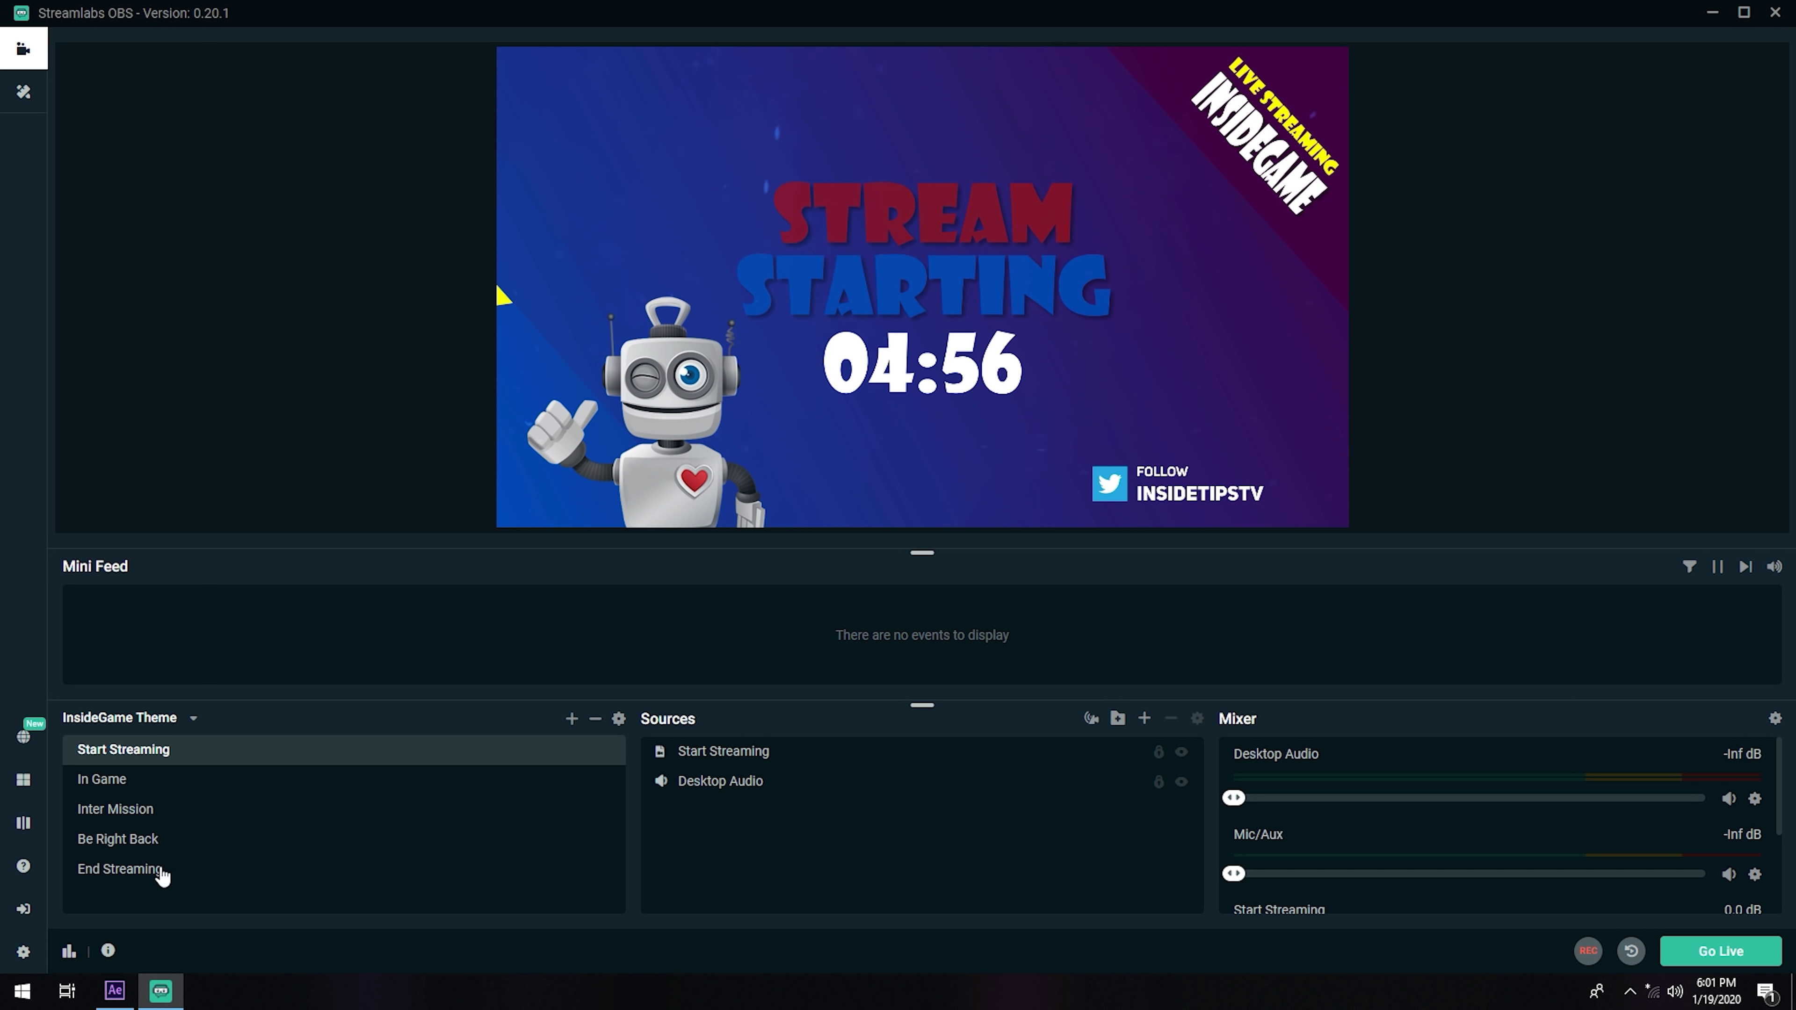
left_click(209, 869)
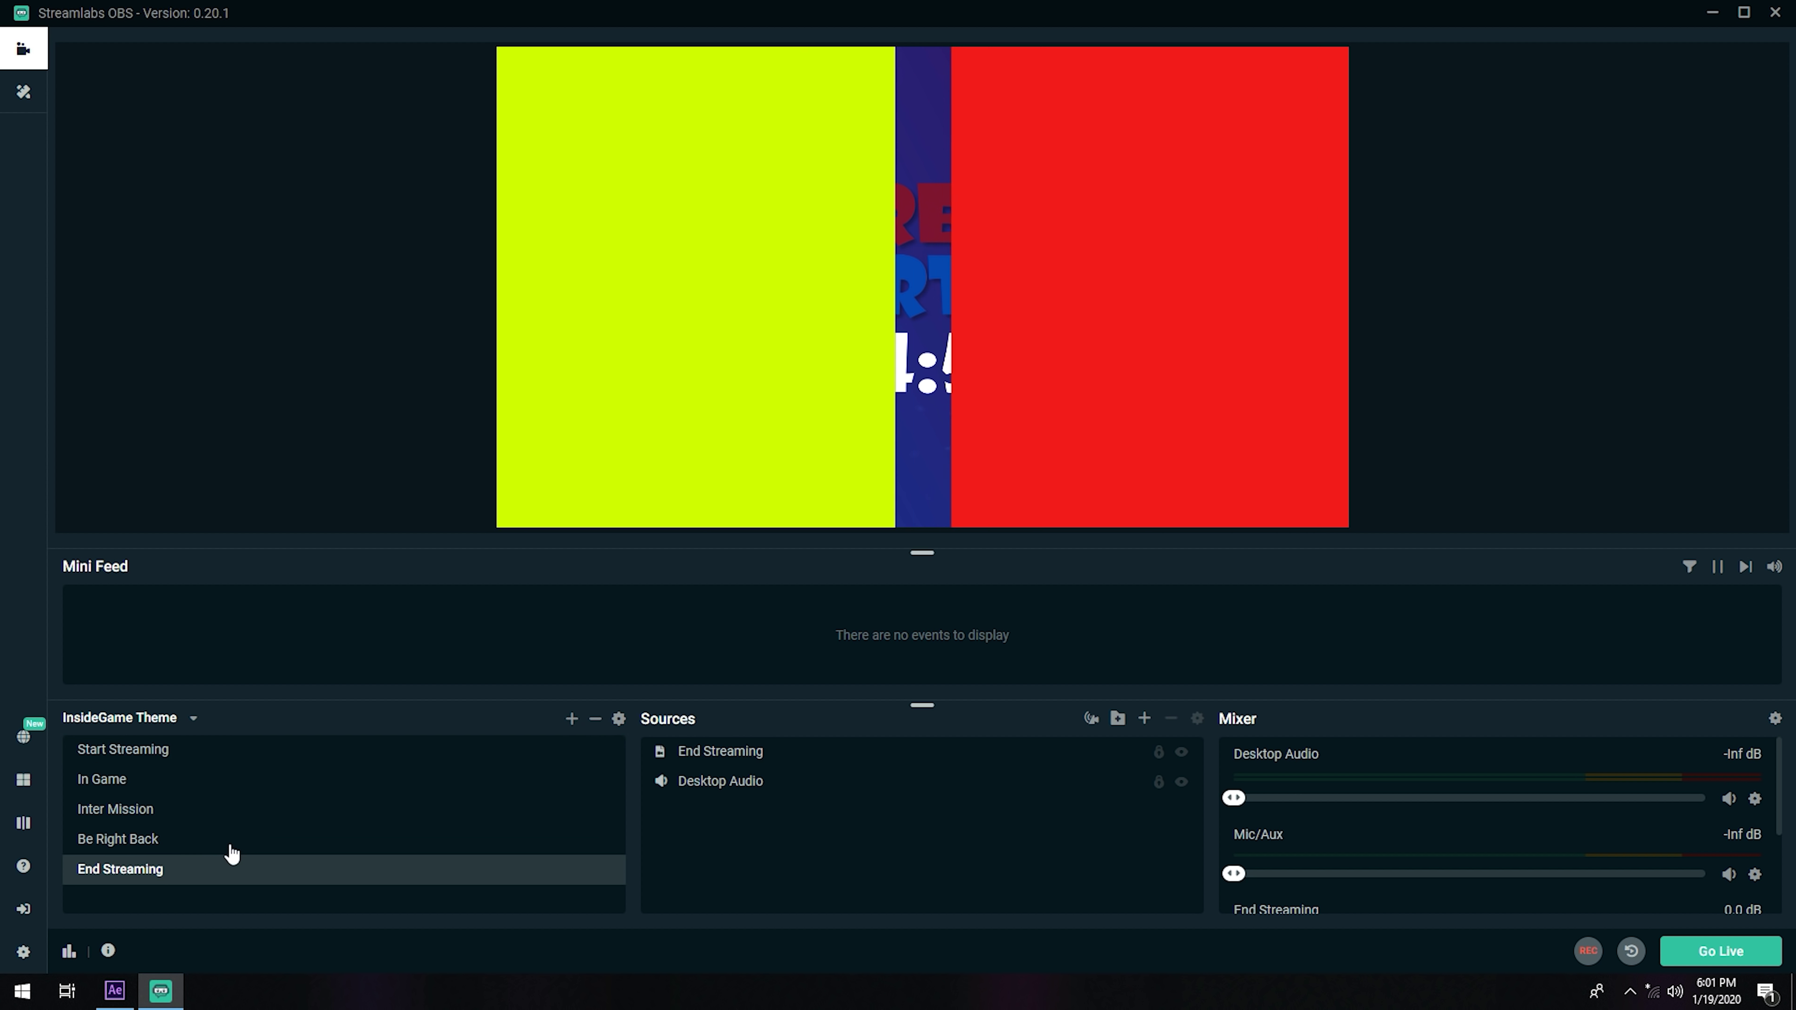